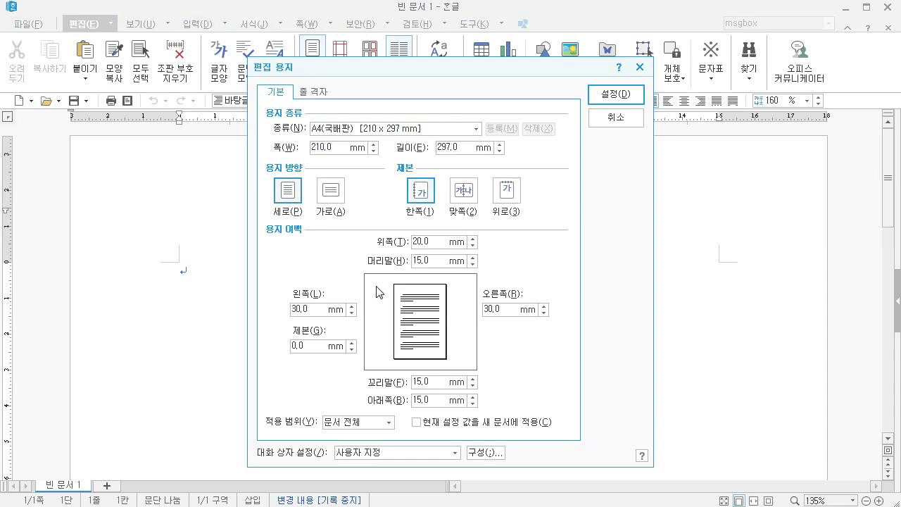
- Set the page's top and bottom margins to 10 mm and the left and right margins to 11 mm
key(alt+t)
text(10)
key(alt+b)
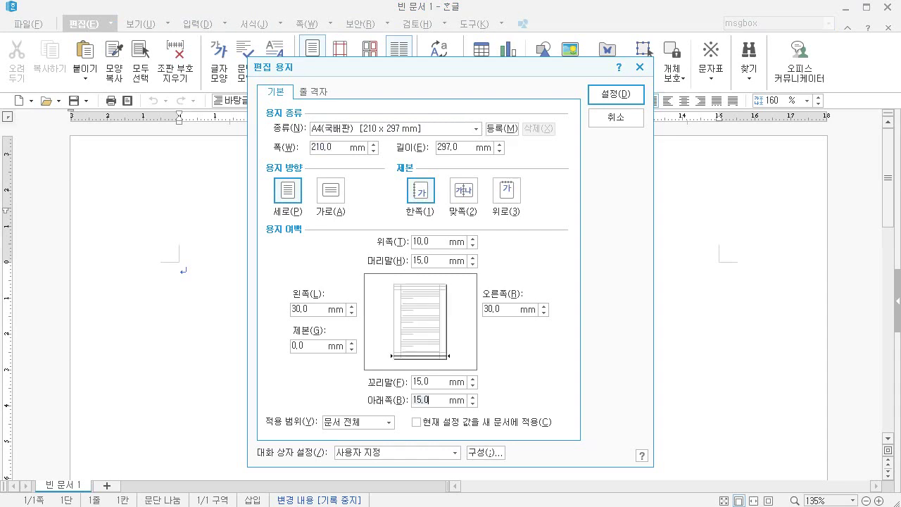
text(10)
key(alt+l)
text(11)
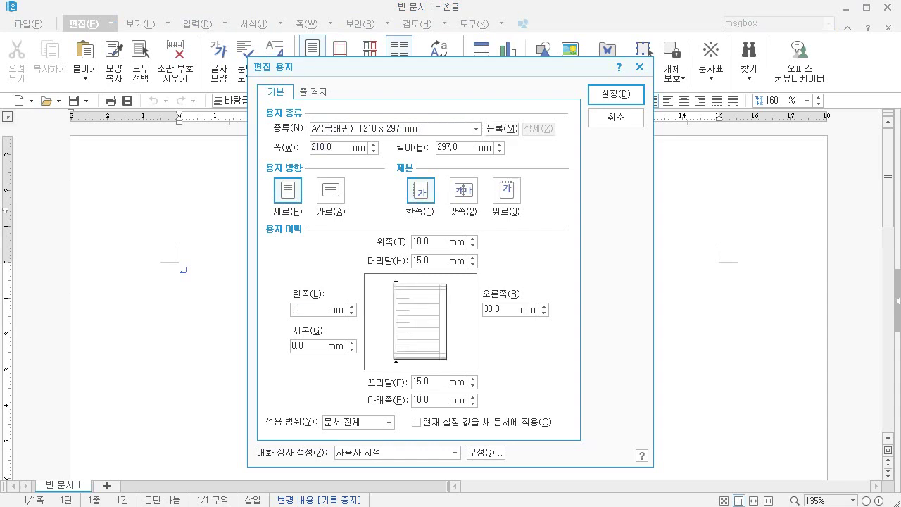
key(alt+r)
text(11)
- Set the header and footer margins to 10 mm and apply the page settings to the document
key(alt+h)
text(10)
key(alt+f)
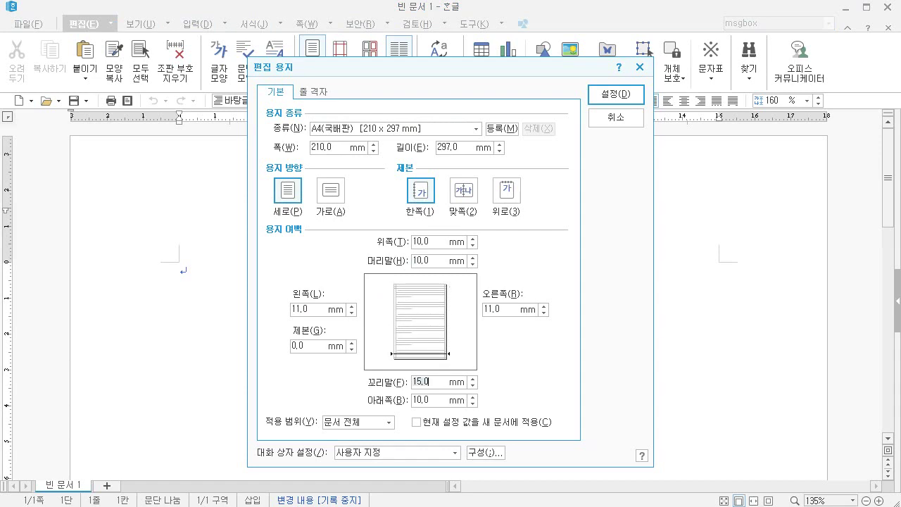
text(10)
key(Return)
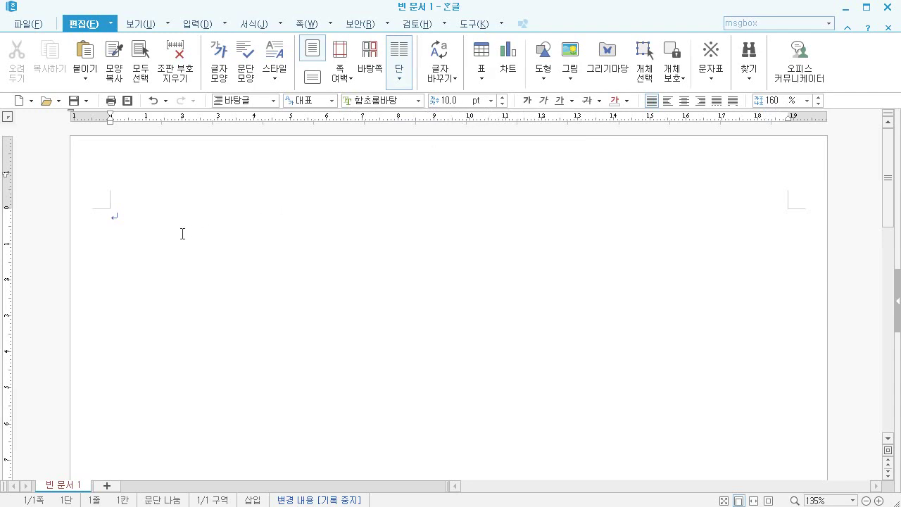
- Enter the item numbers 1. and 2. on the first page, with two blank lines between them and several after item 2
text(1.)
key(Return)
key(Return)
key(Return)
text(2.)
key(Return)
key(Return)
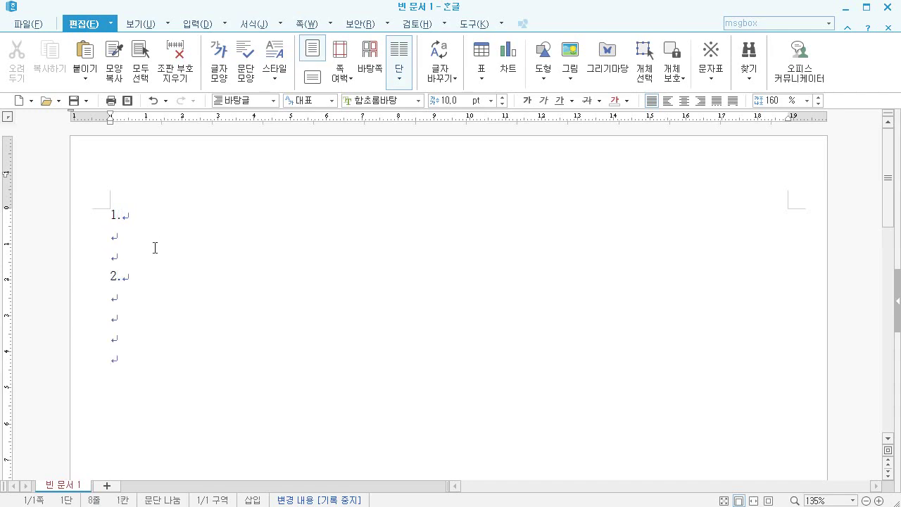
- Insert a section break and enter the item numbers 3. and 4. on the second page, with three blank lines between them and several after
click(310, 24)
click(370, 272)
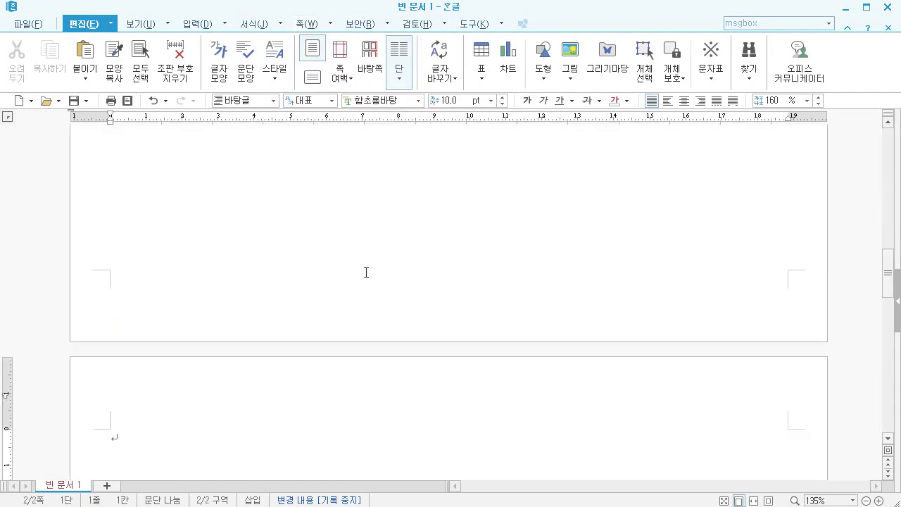
text(3.)
key(Return)
key(Return)
key(Return)
key(Return)
text(4.)
key(Return)
key(Return)
key(Return)
key(Return)
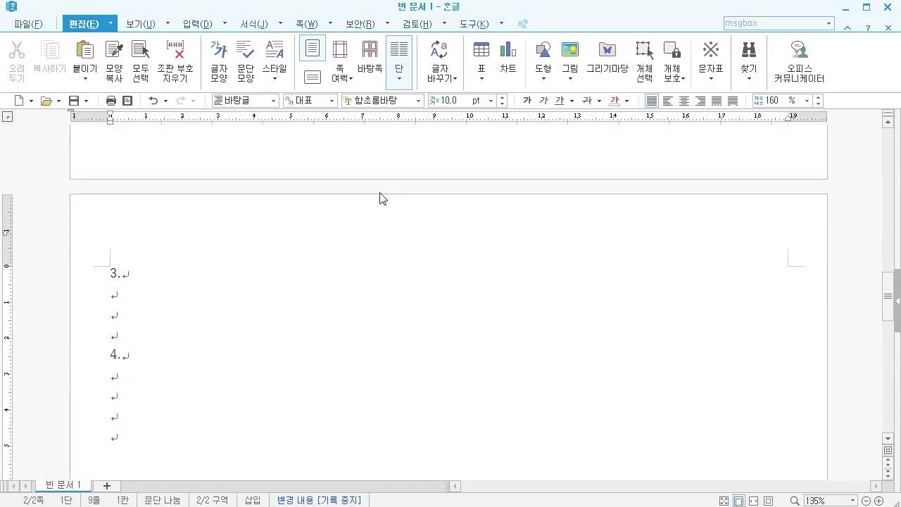
- Insert another section break after item 4 and add five line breaks on the third page
click(306, 23)
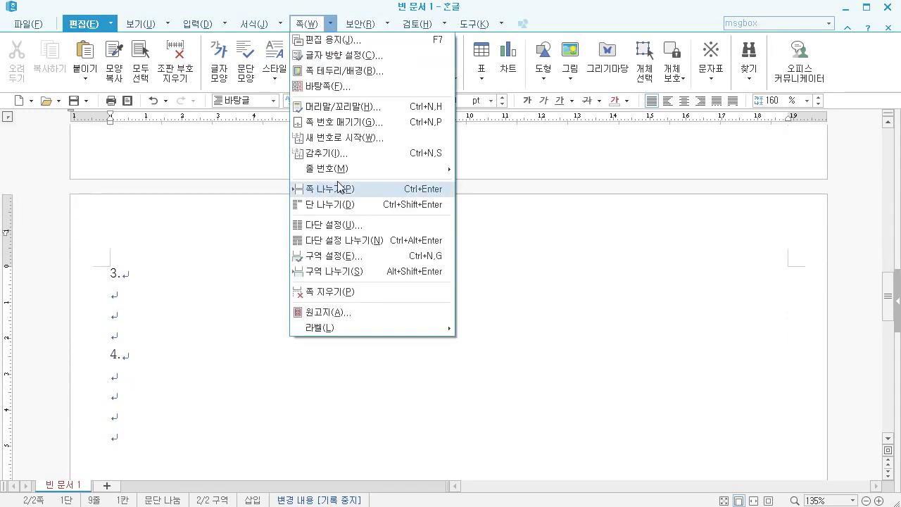
click(340, 272)
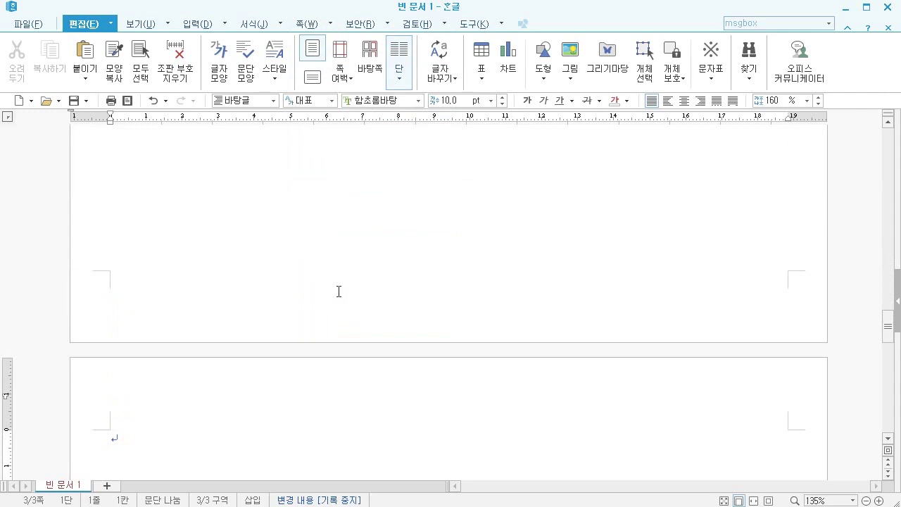
key(Return)
key(Return)
key(Return)
key(Return)
key(Return)
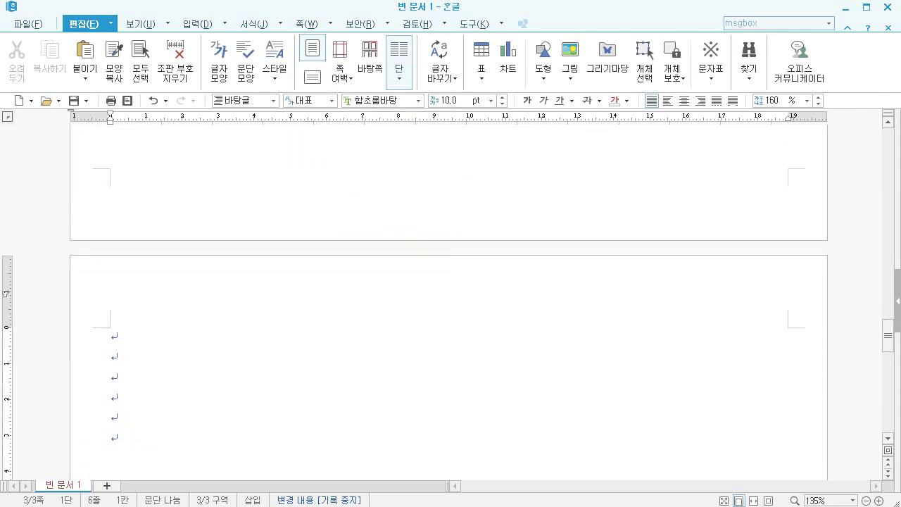
- Return the text cursor to the last blank line of the first page
scroll(248, 340, up, 2)
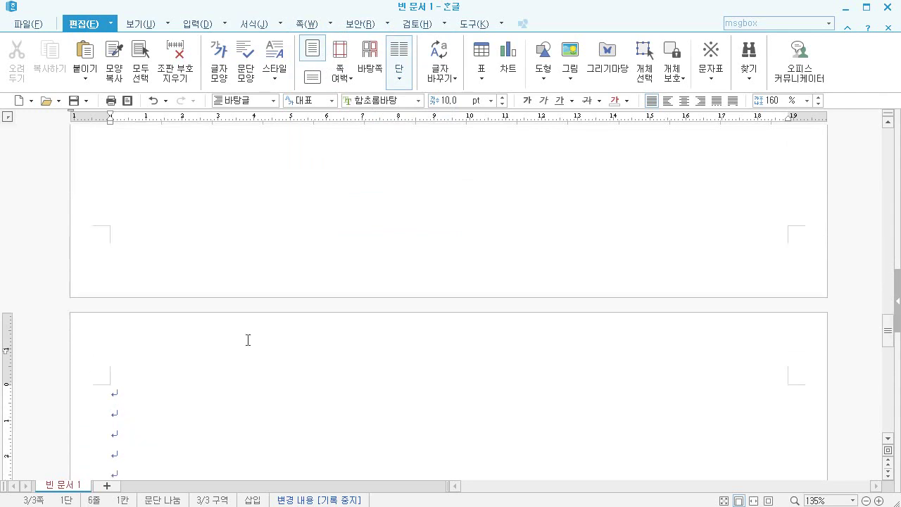
scroll(248, 340, up, 20)
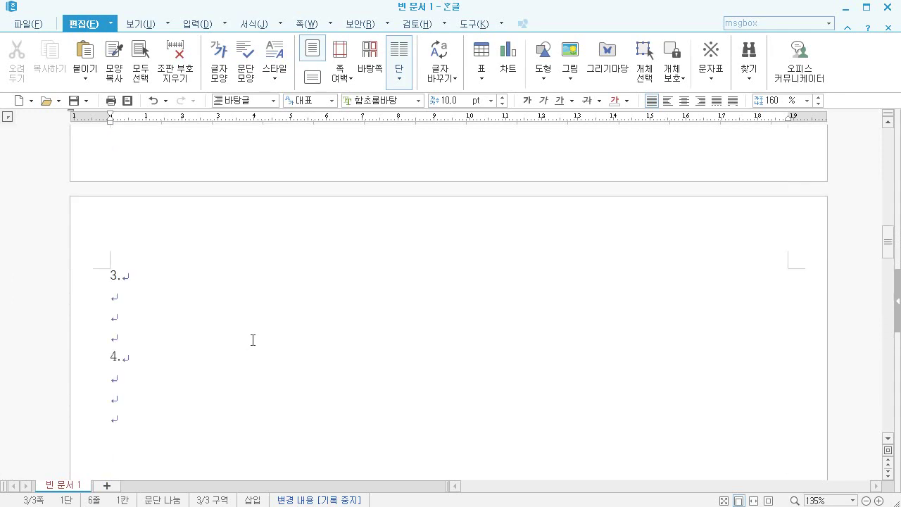
scroll(253, 340, up, 10)
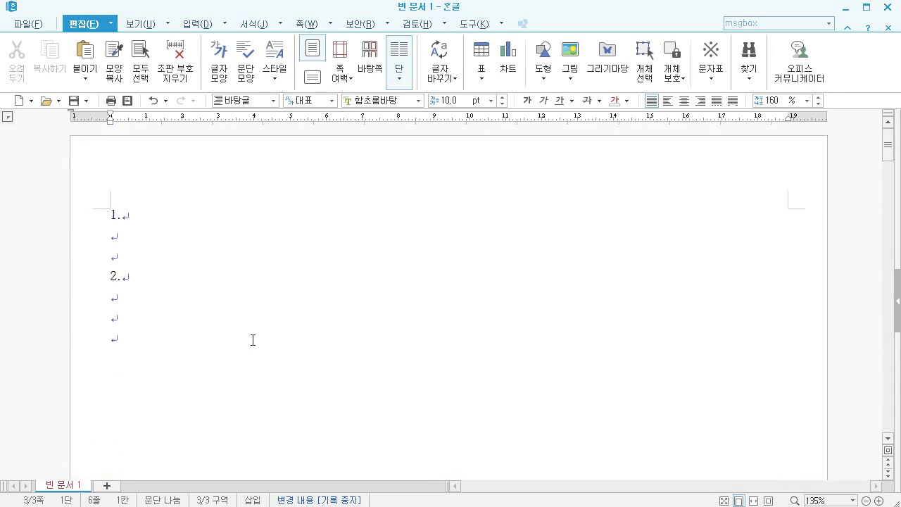
click(253, 340)
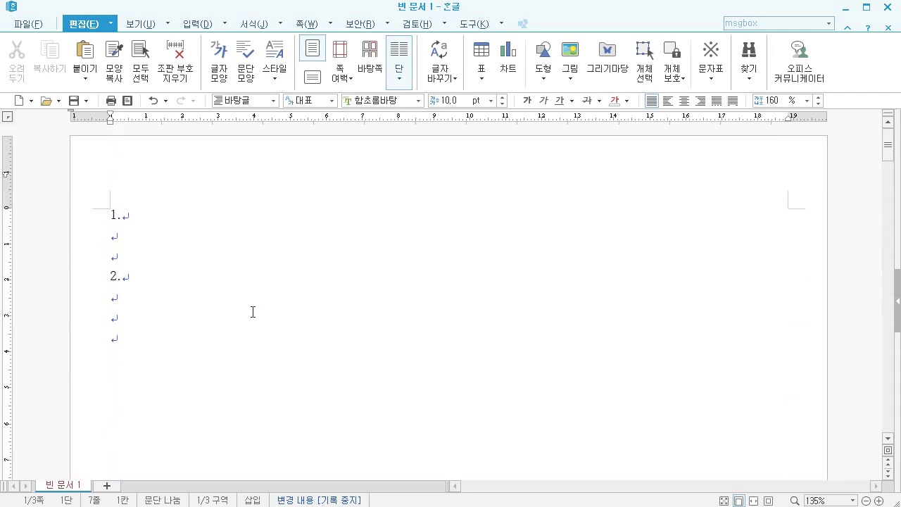
- Save the document in the ITQ folder of the Documents library, naming the file with the examinee number, a hyphen and the examinee's name
click(79, 105)
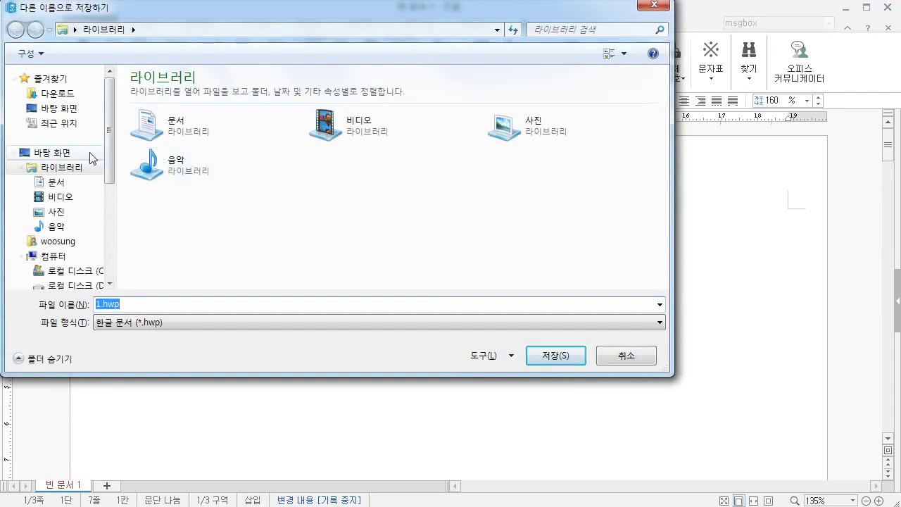
click(66, 182)
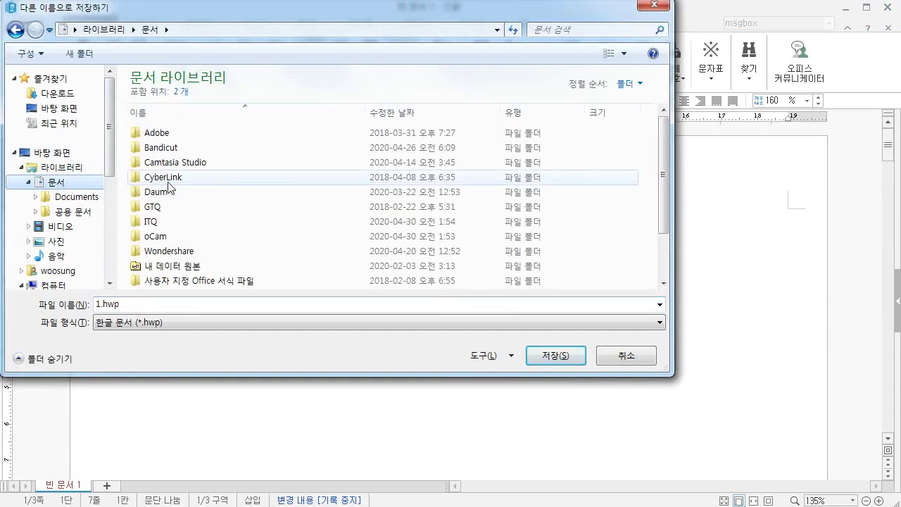
click(164, 223)
double_click(162, 225)
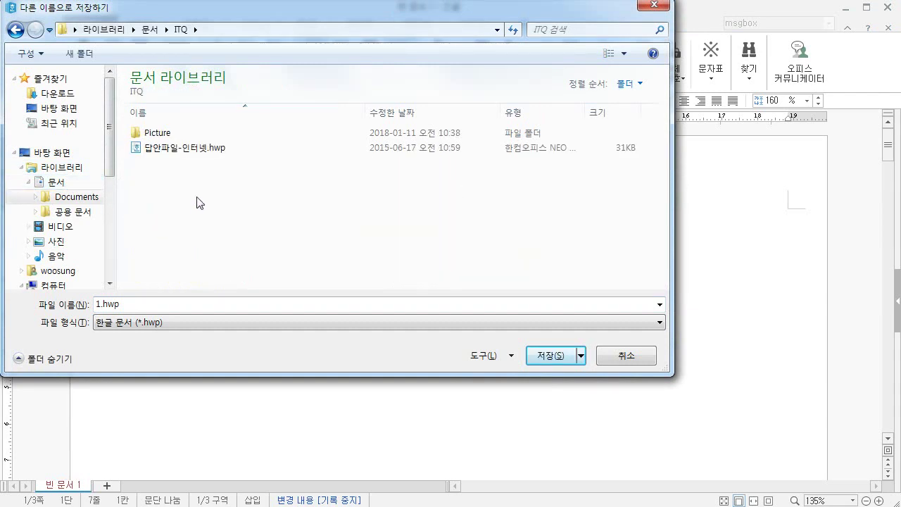
click(177, 304)
text(12)
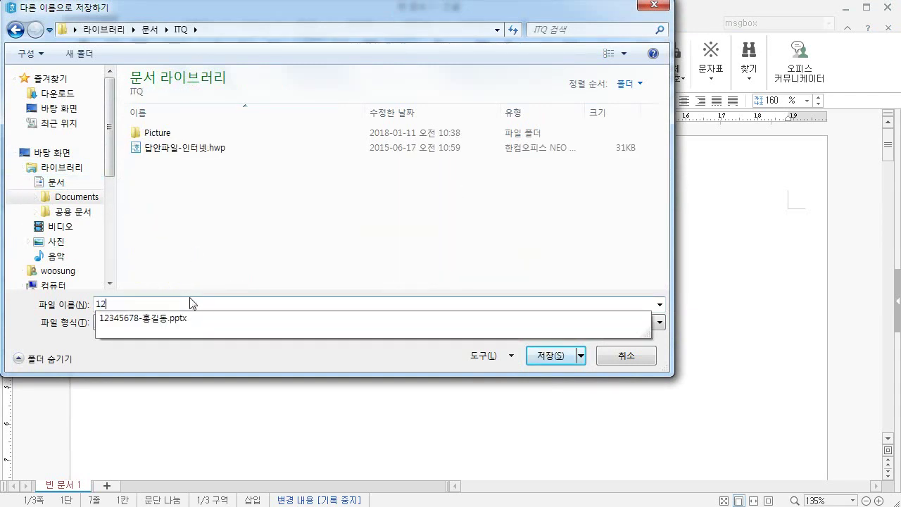
text(345678-gh)
key(BackSpace)
key(BackSpace)
key(Hangul)
text(홍길ㄷㅗㅇ)
key(Return)
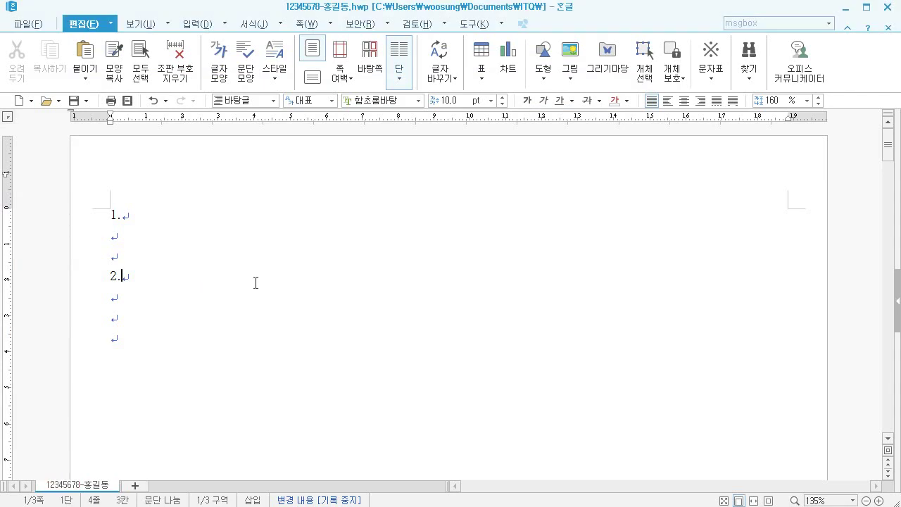
- Enter the English paragraph beginning "Water is a common chemical substance" and the Korean paragraph beginning "물은 살아있는" under item 1
text(Water is a common chemical substance that is essential to all known forms of life. About 70% of the fat free mass of the human body is made of water. 물은 살아있는 생명을 이루는 형태의 필수적인 화학물질입니다. 인체의 대부분은 지방과 약 70%의 물로 구성되어 있습니다.)
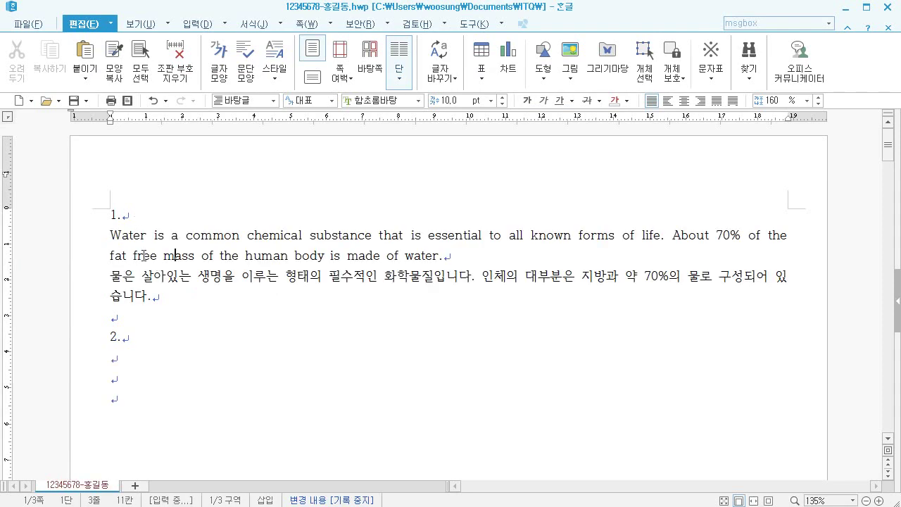
- Select the English and Korean paragraphs under item 1 and start a new paragraph style named water
drag(105, 239, 180, 294)
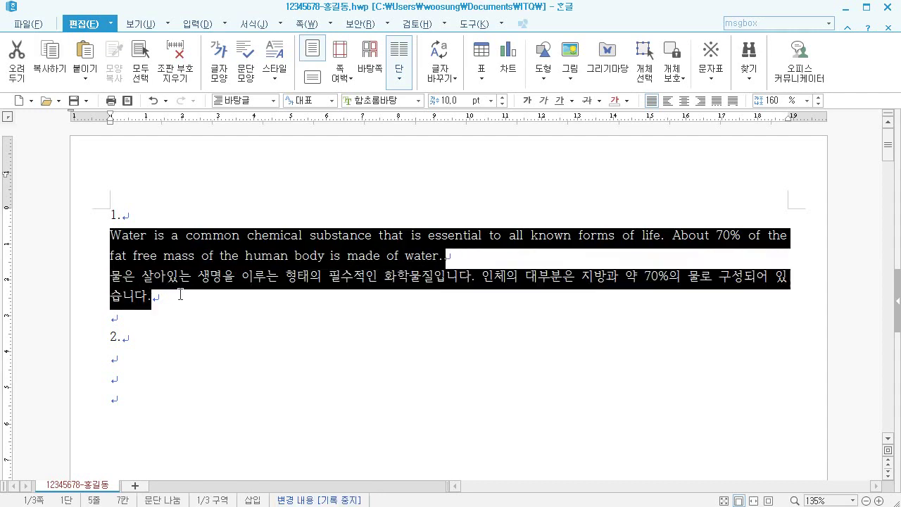
click(251, 27)
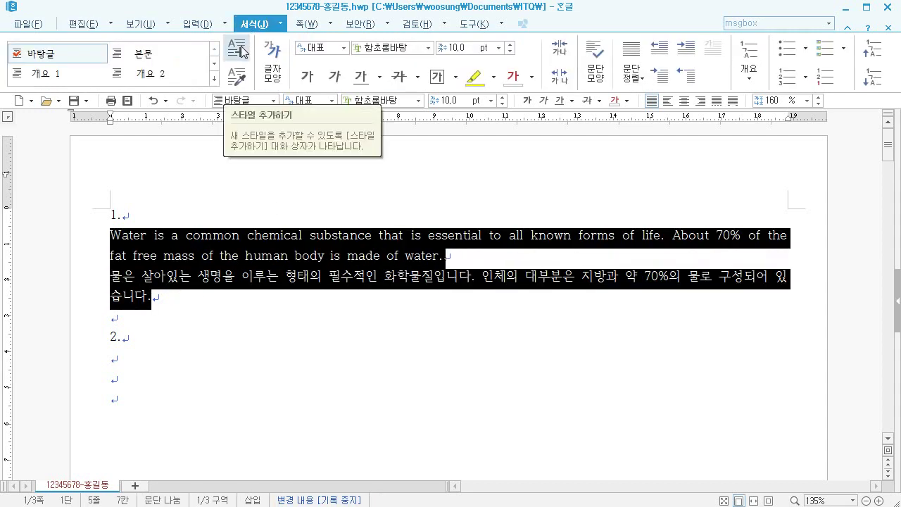
click(240, 49)
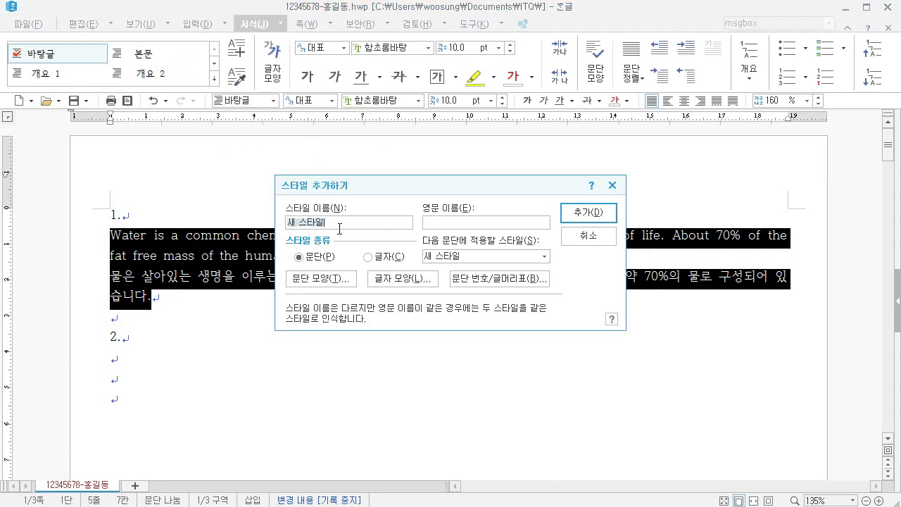
text(ㅈ)
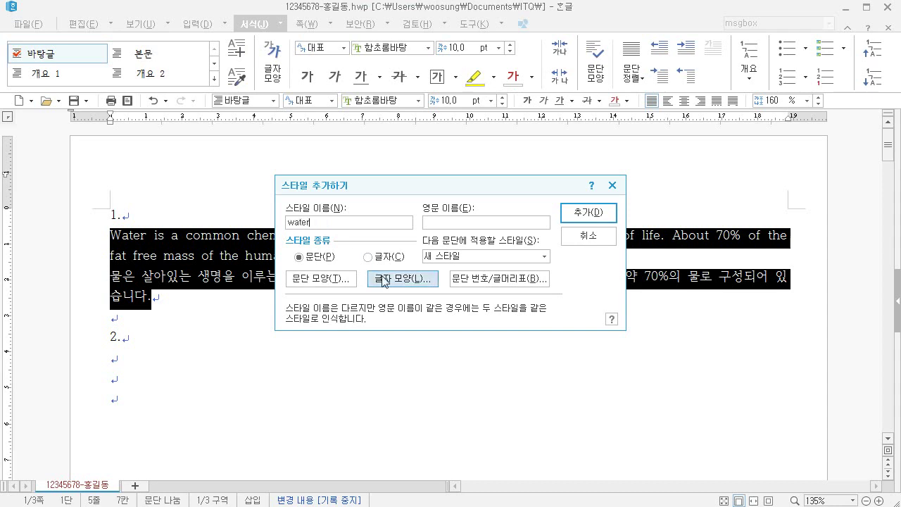
- Give the water style a 10 pt first-line indent and 5 pt of spacing below the paragraph
click(334, 280)
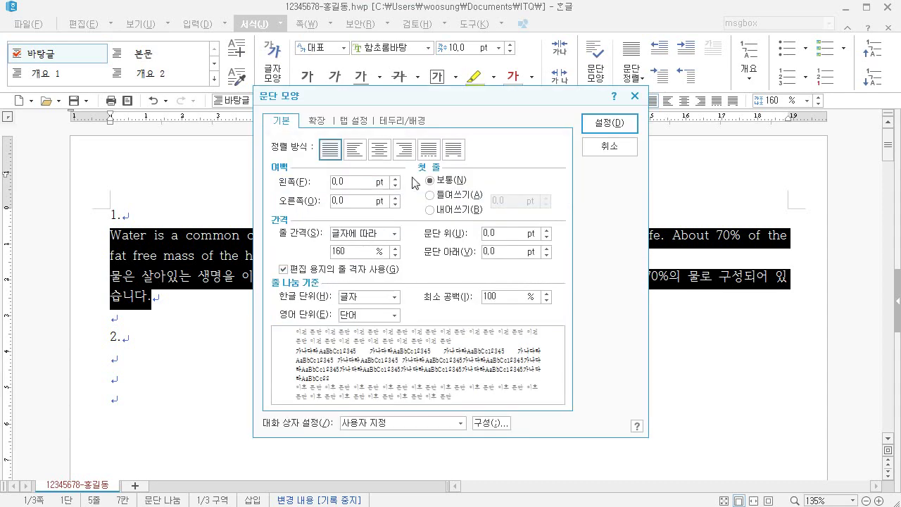
click(464, 194)
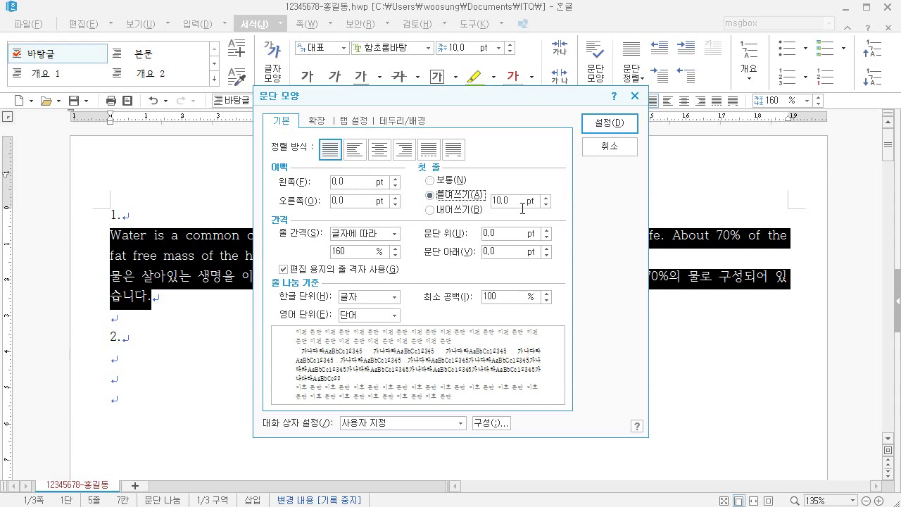
click(507, 251)
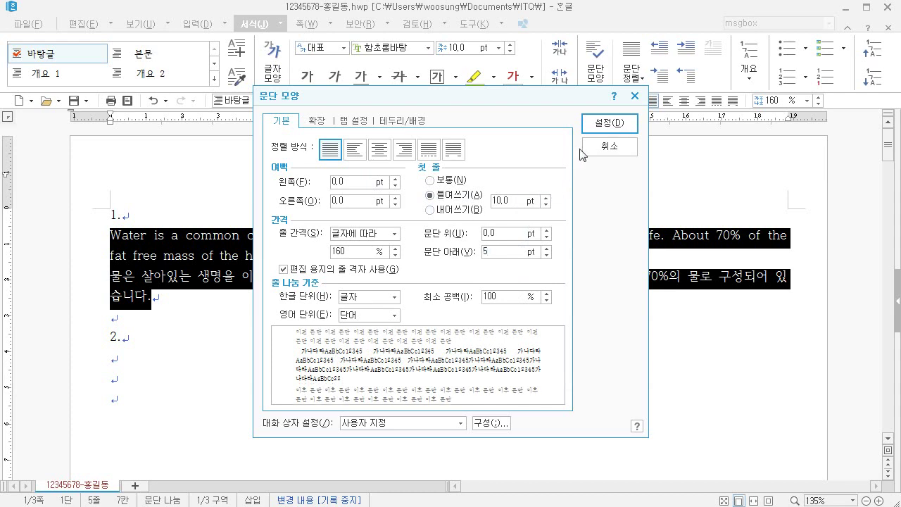
click(591, 130)
- In the water style's character shape, set the Hangul (한글) font to 궁서, the character width to 105% and the letter spacing to -5%
click(403, 278)
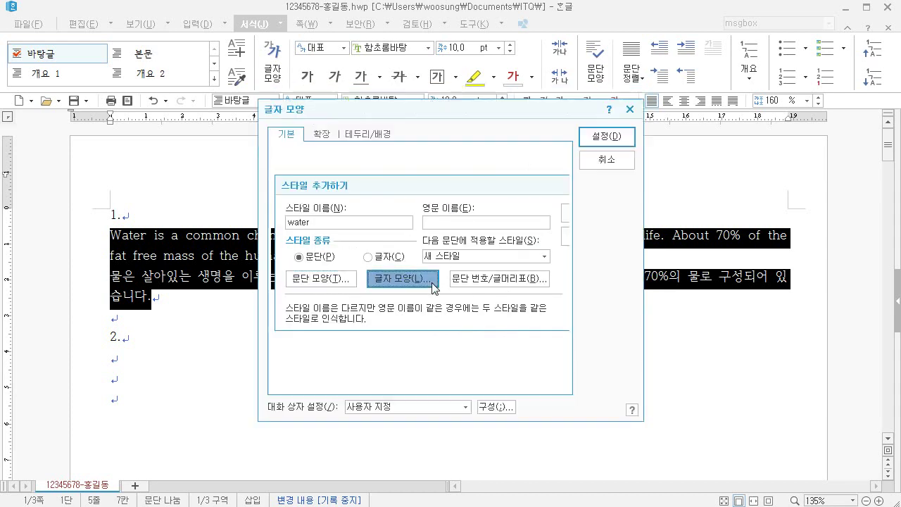
click(371, 201)
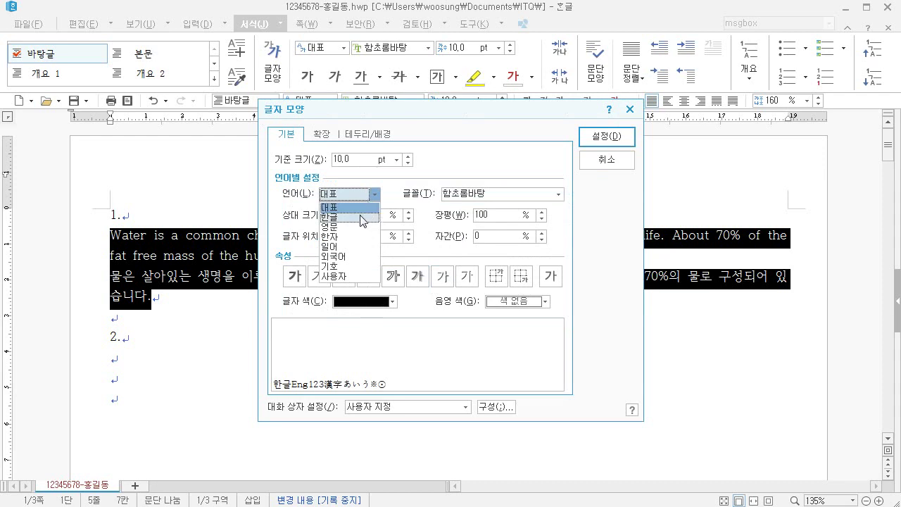
click(362, 216)
click(476, 192)
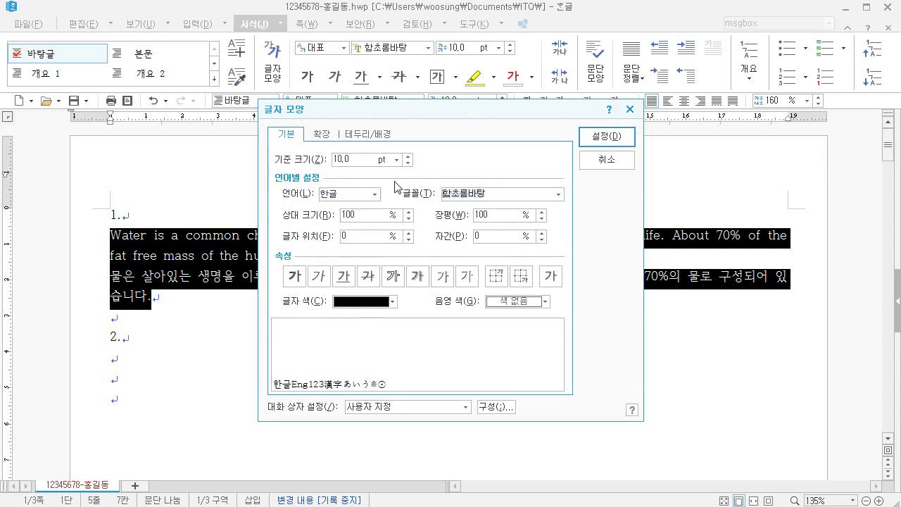
text(rnd)
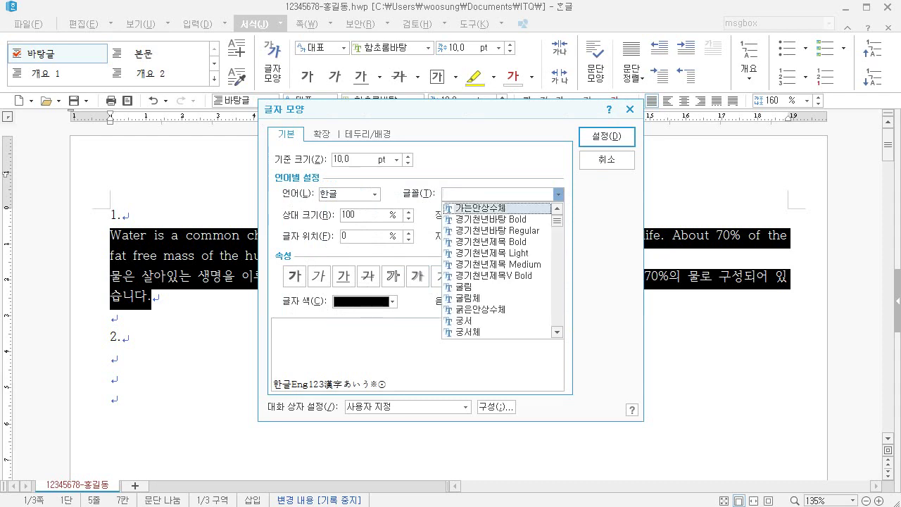
text(tp)
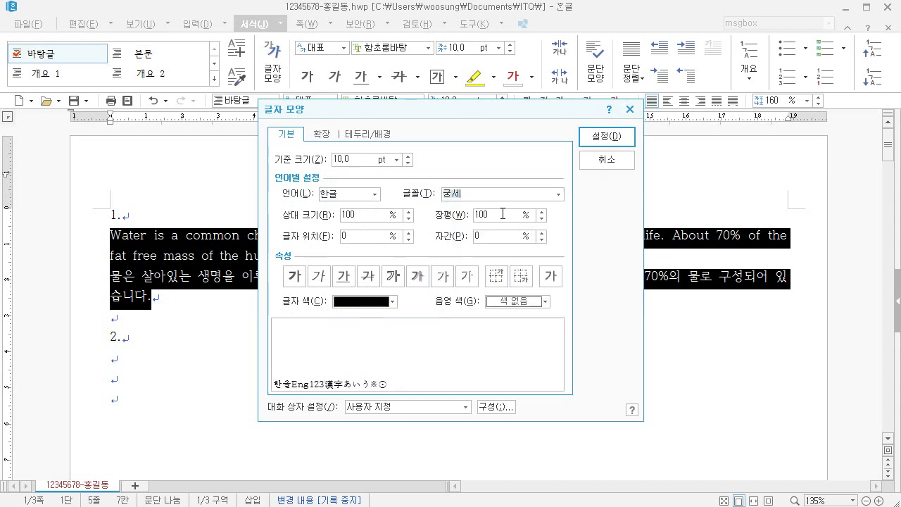
click(467, 214)
text(105)
key(Tab)
key(Tab)
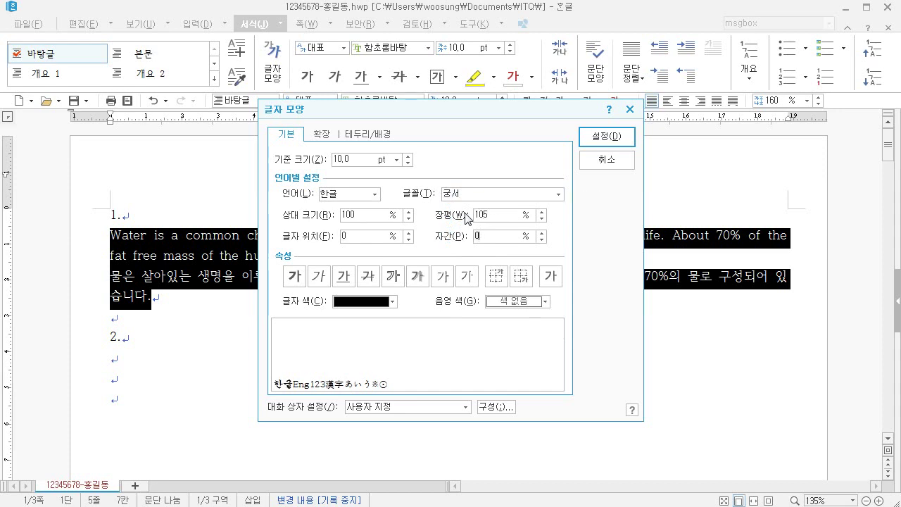
key(BackSpace)
text(-5)
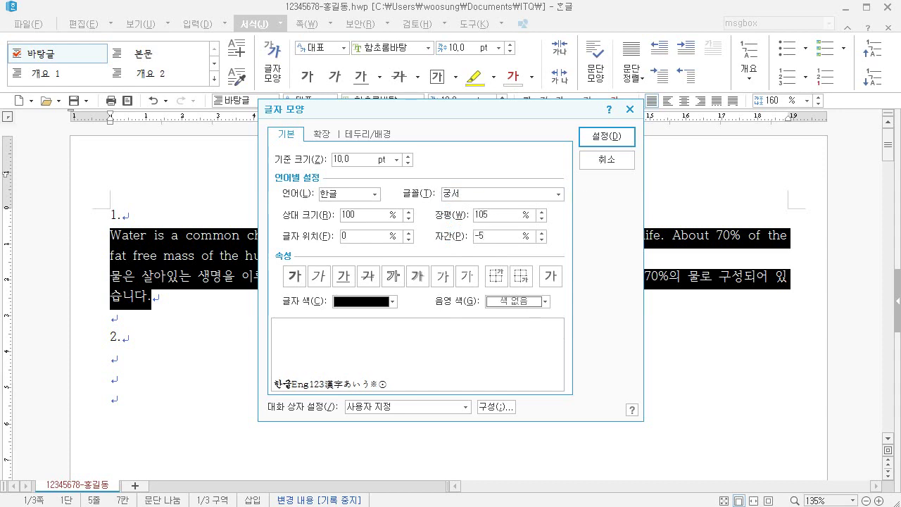
- In the water style's character shape, set the English (영문) font to 돋움, the character width to 105% and the letter spacing to -5%
click(375, 194)
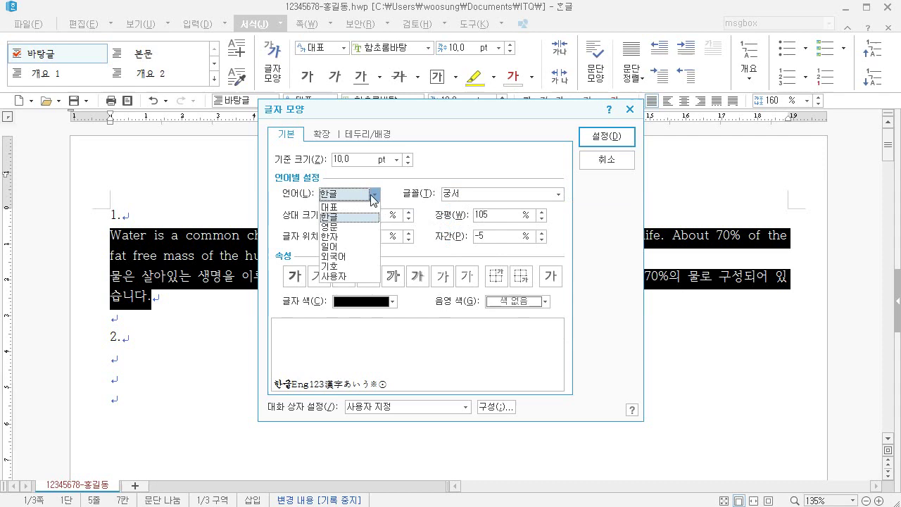
click(351, 229)
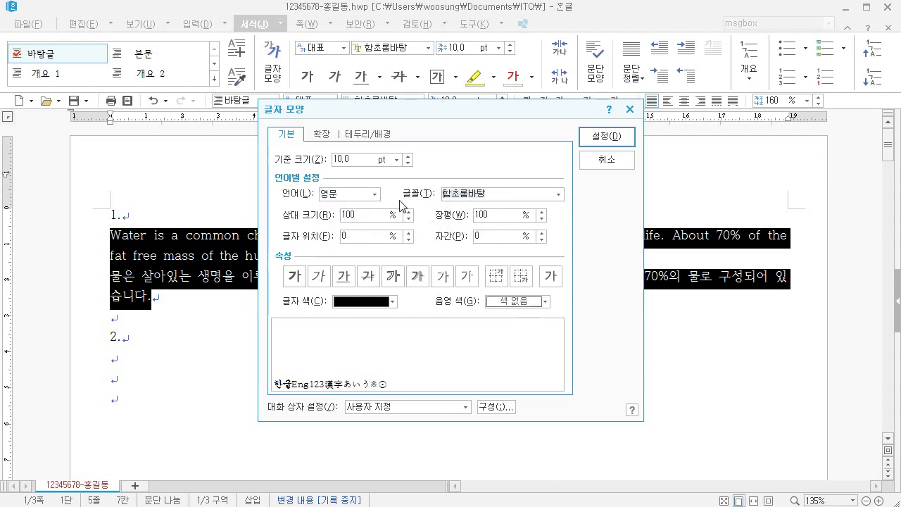
key(Tab)
text(돋움)
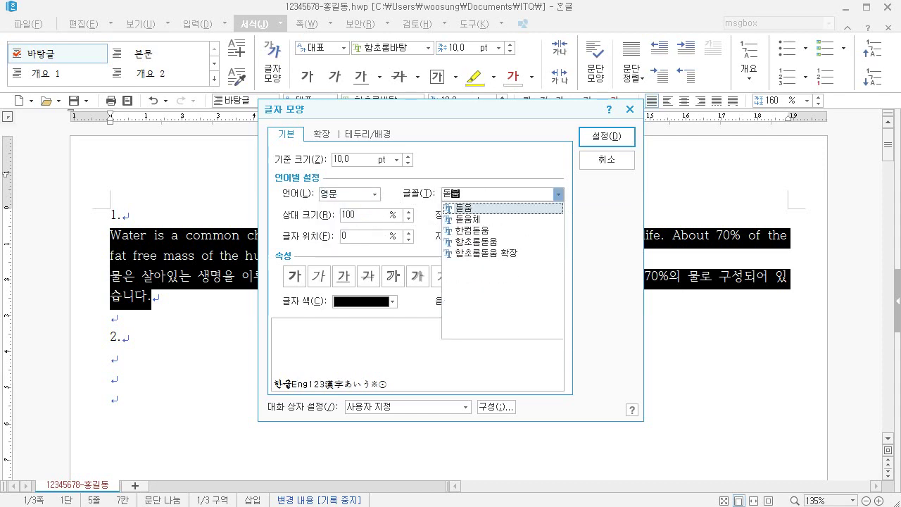
key(Return)
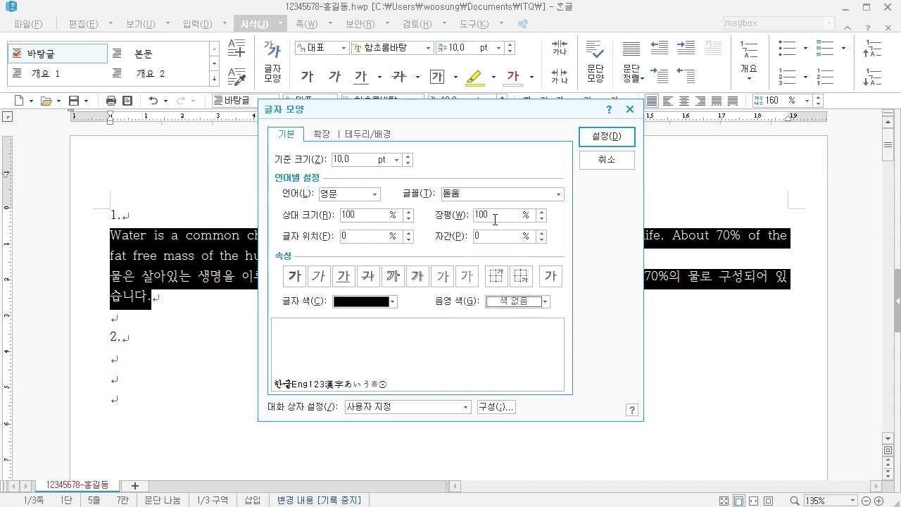
click(495, 220)
text(105)
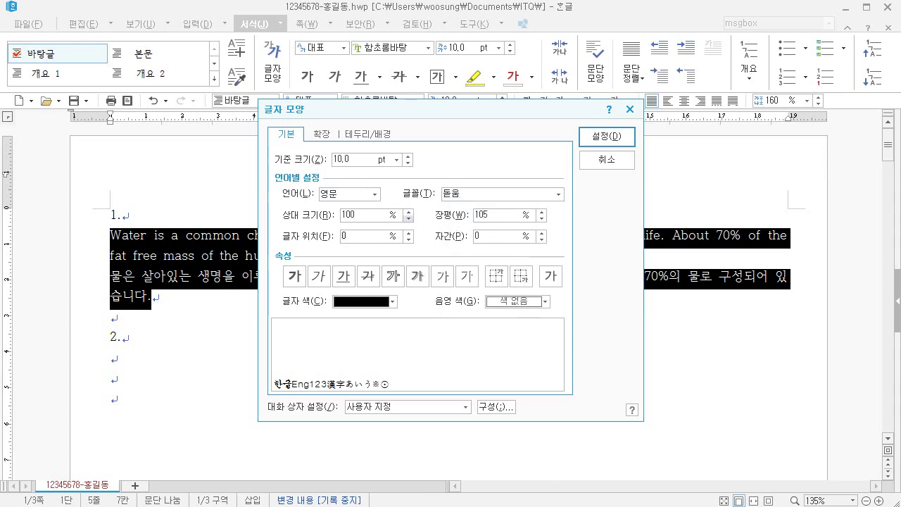
click(477, 236)
text(-5)
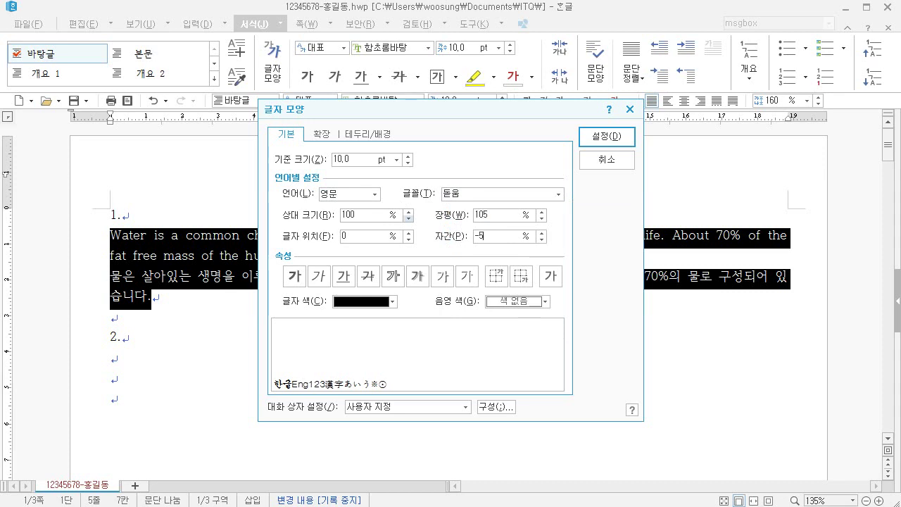
click(606, 136)
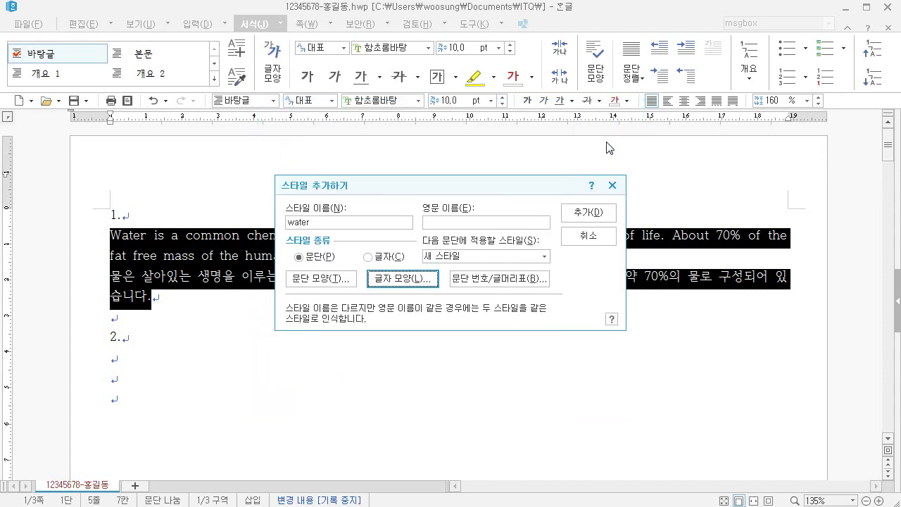
- Add the water style to the style list and apply it to the selected English and Korean paragraphs
click(590, 213)
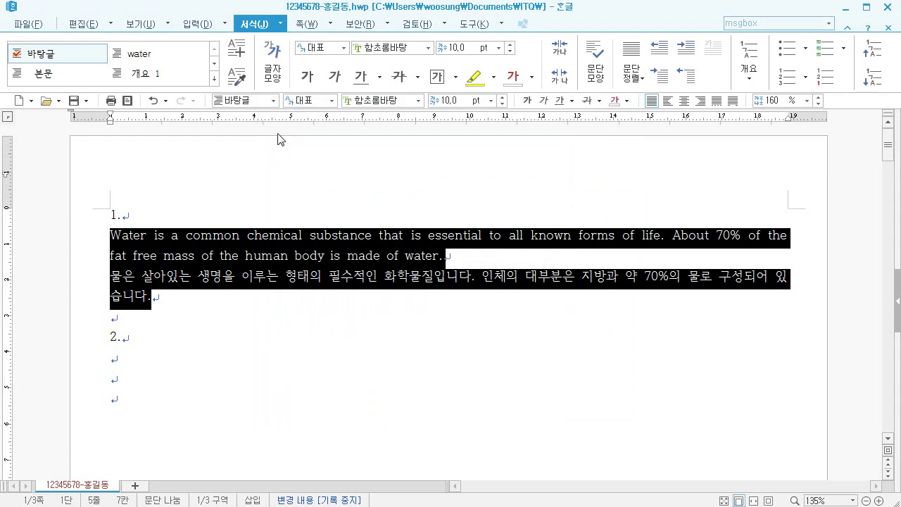
click(150, 61)
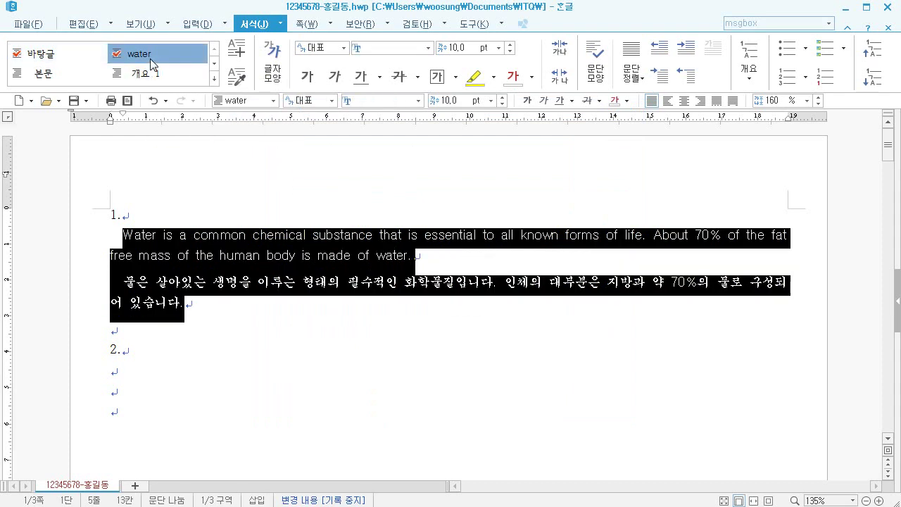
- Insert a table of 6 rows and 6 columns, treated as a character, on the empty line under item 2
click(138, 381)
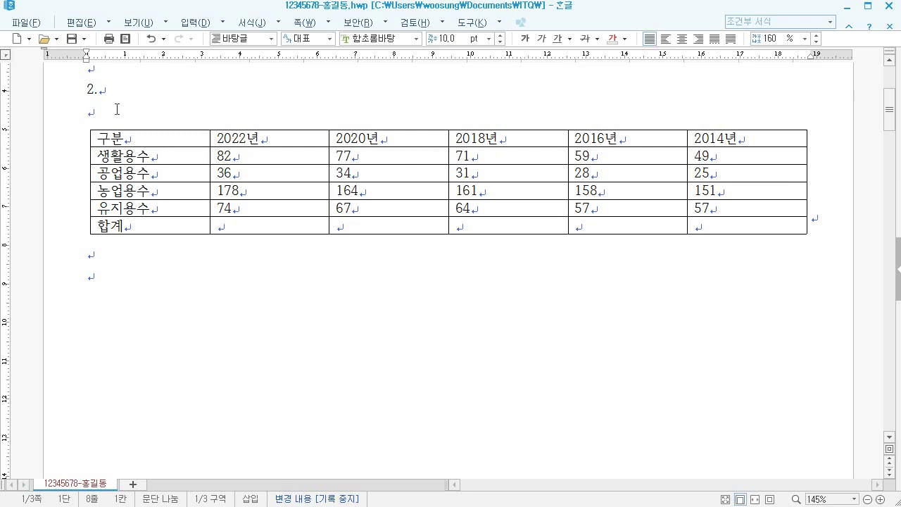
click(195, 21)
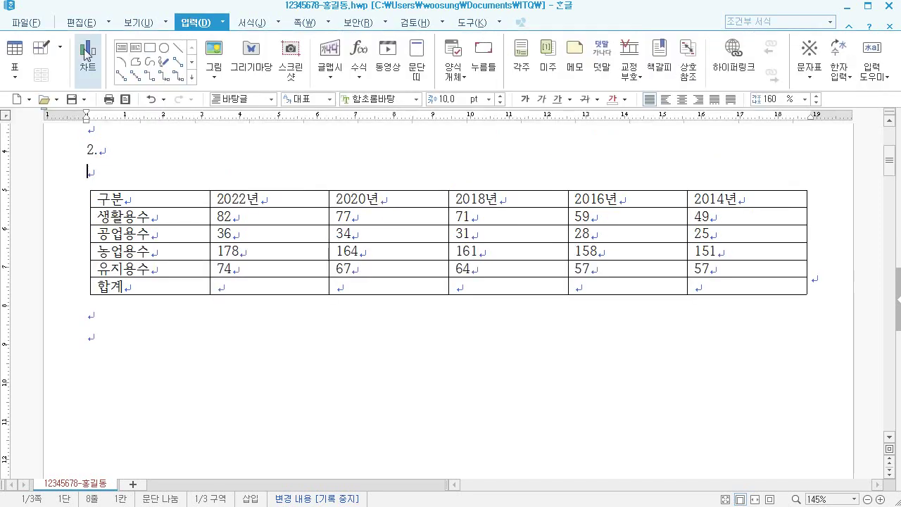
click(18, 55)
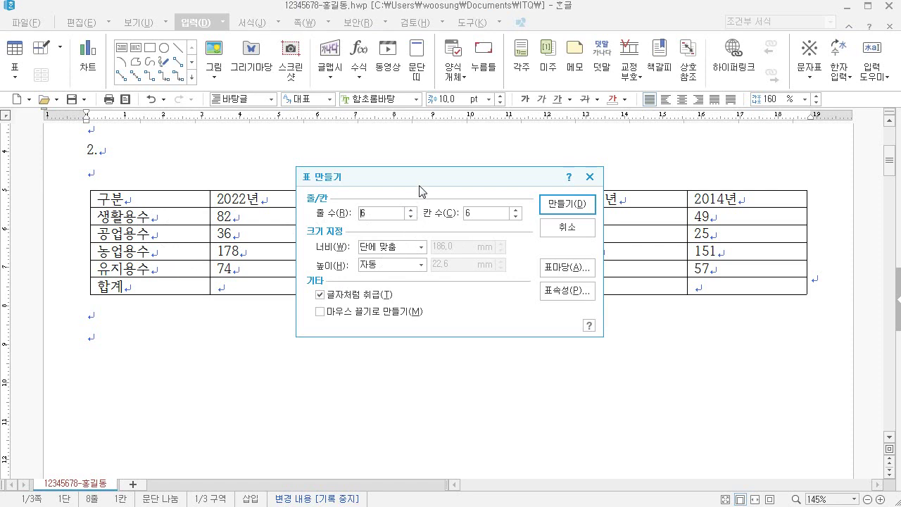
drag(420, 186, 422, 232)
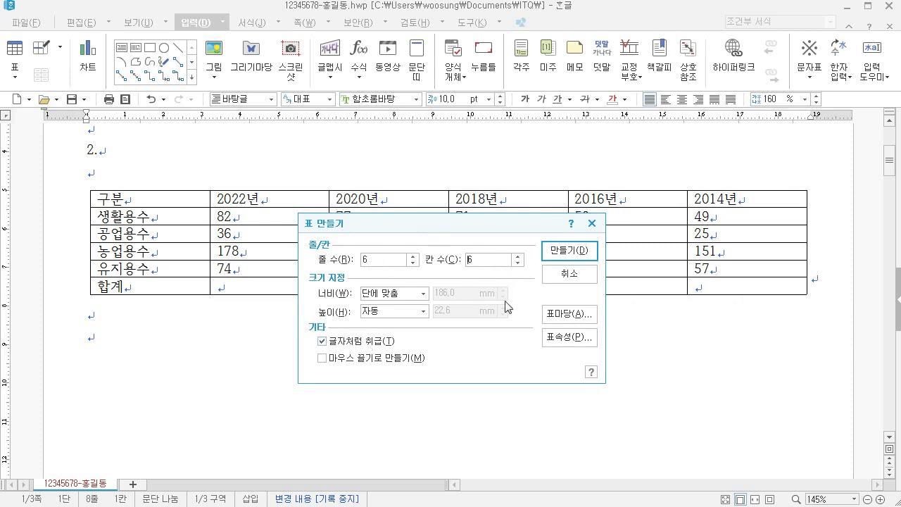
click(569, 251)
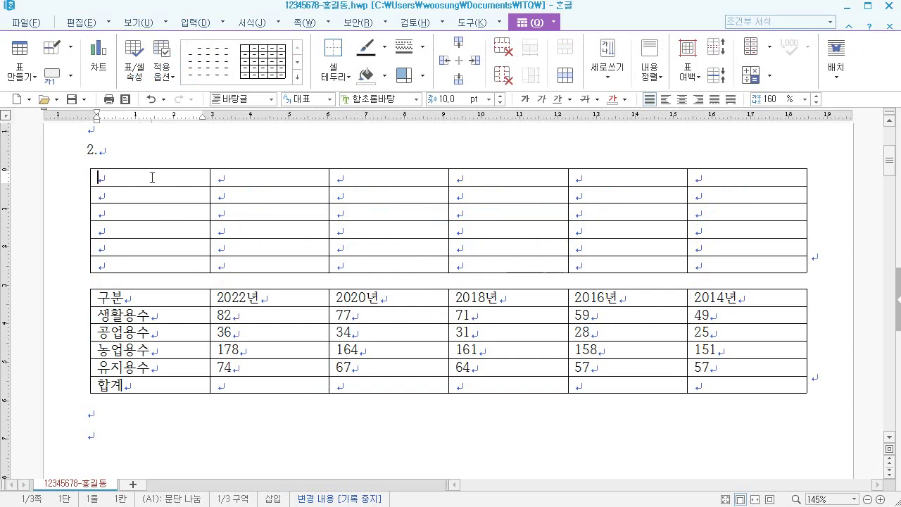
- Delete the empty table above the filled-in water-use table
click(231, 181)
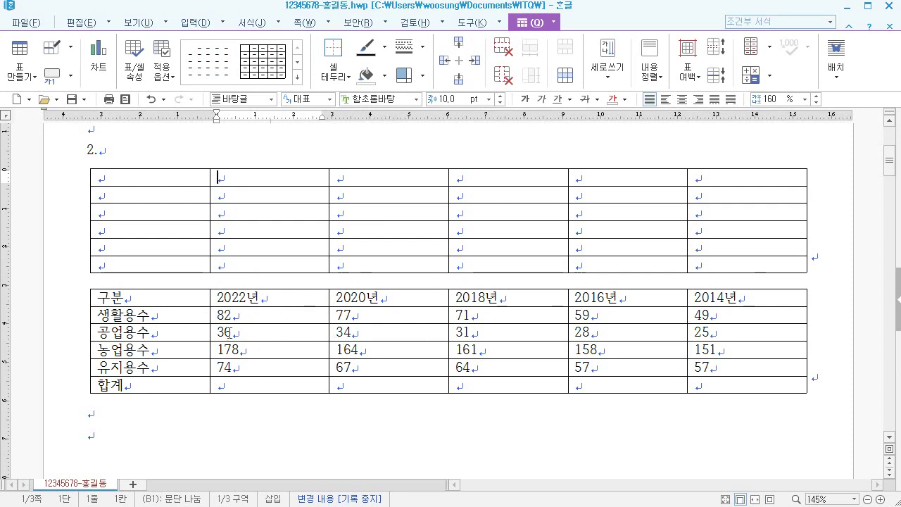
click(66, 223)
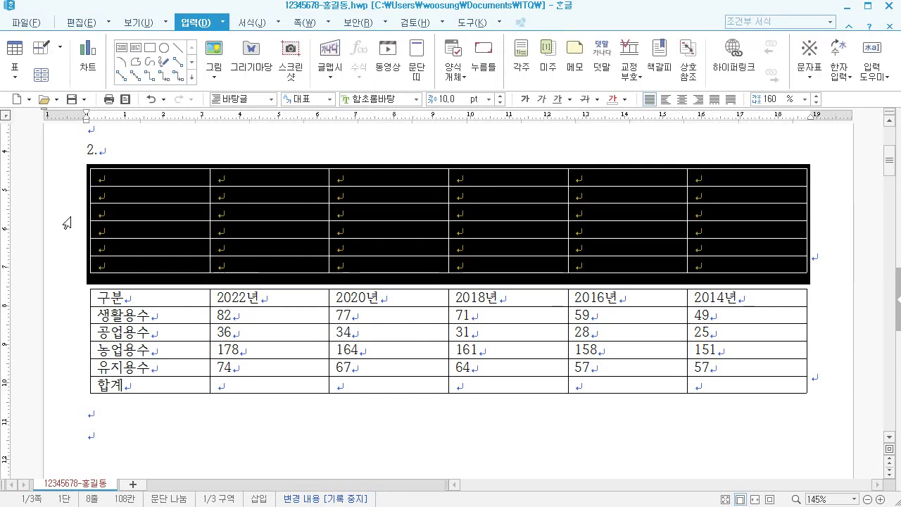
key(Delete)
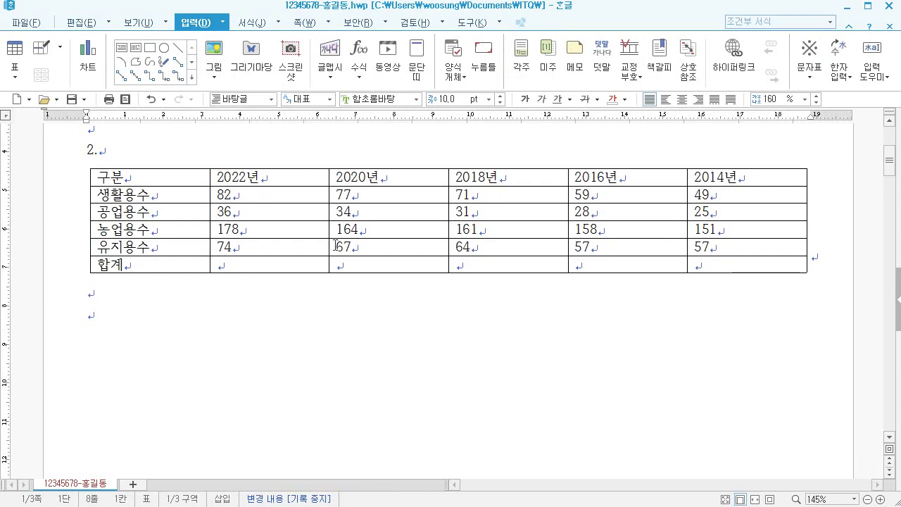
- Set the font of all cells in the item 2 table to 돋움
click(400, 234)
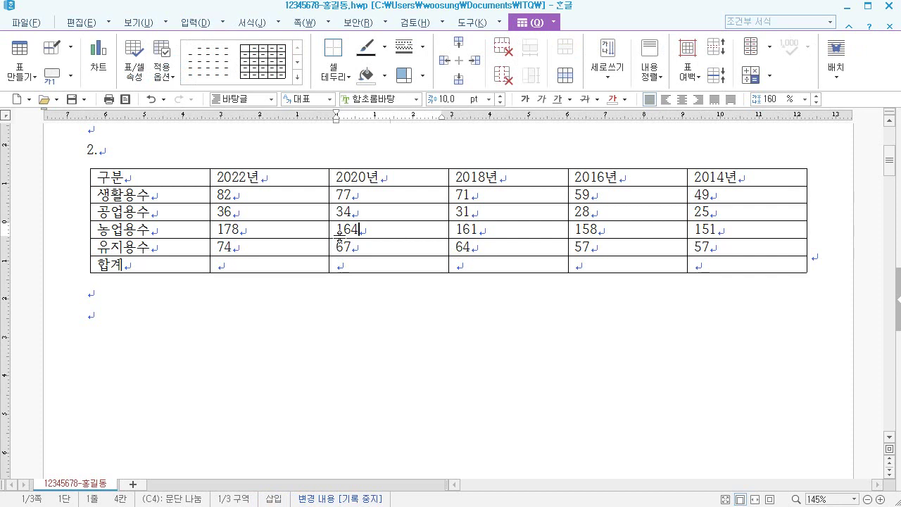
key(F5)
key(F5)
key(F5)
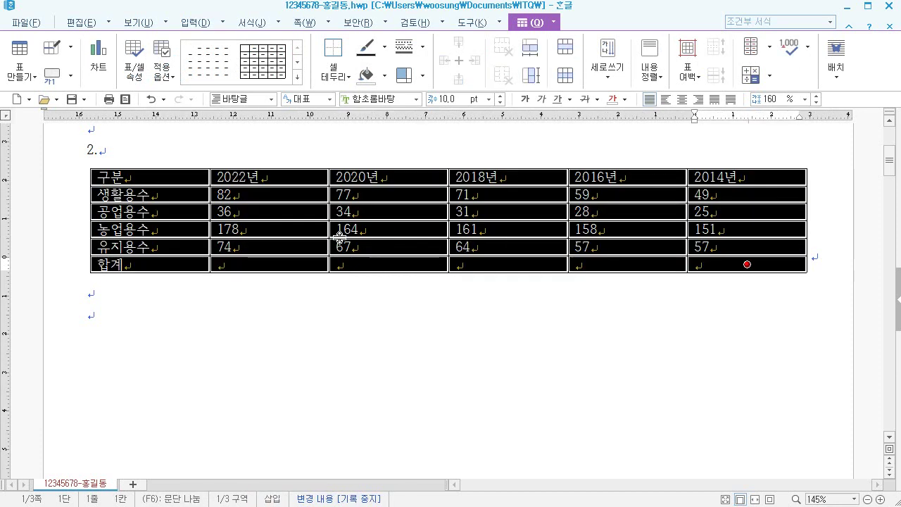
click(397, 97)
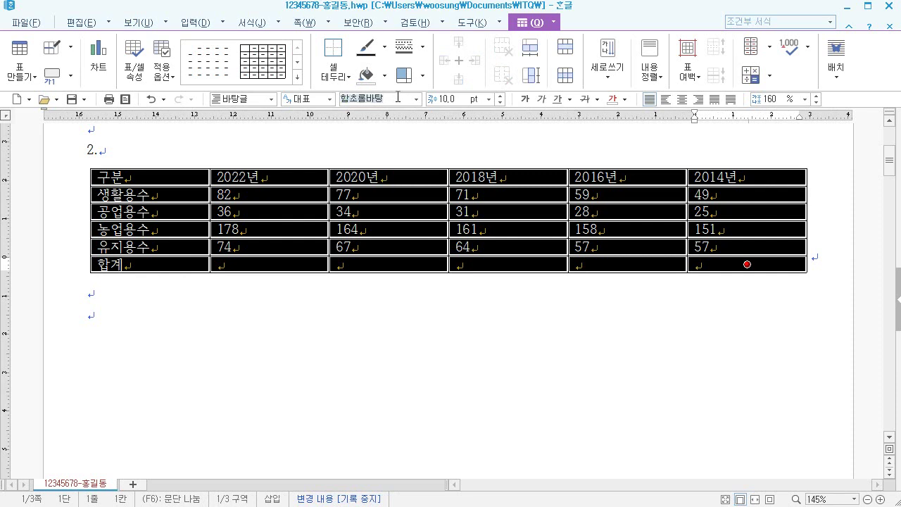
text(돋움)
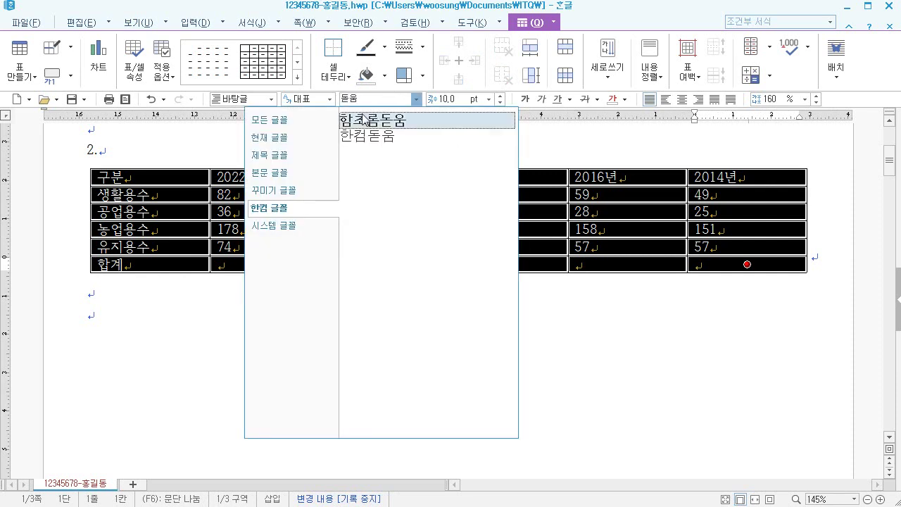
click(308, 126)
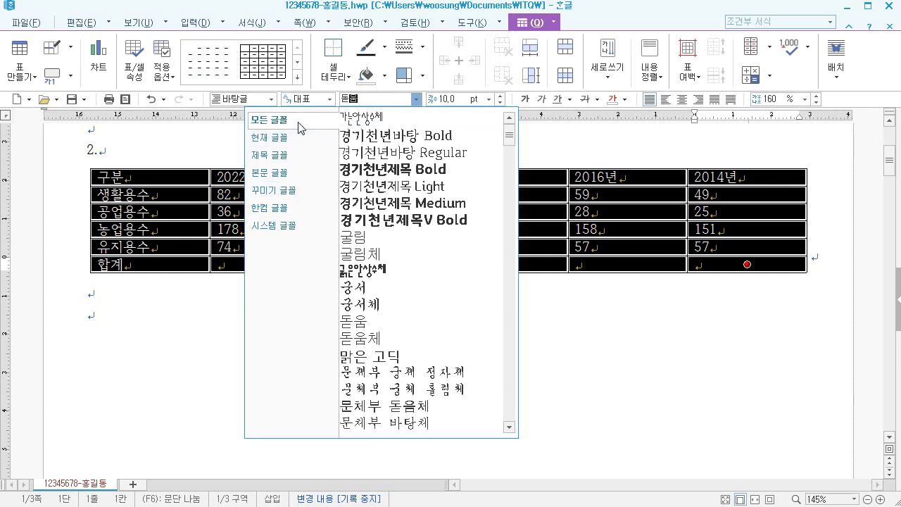
key(Escape)
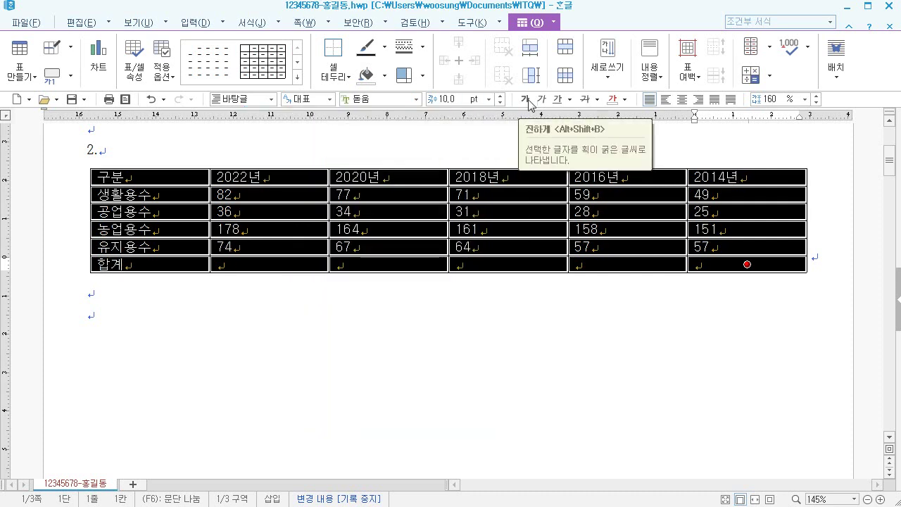
- Centre the text of the whole table and right-align the number cells from 생활용수 down to 합계
click(683, 100)
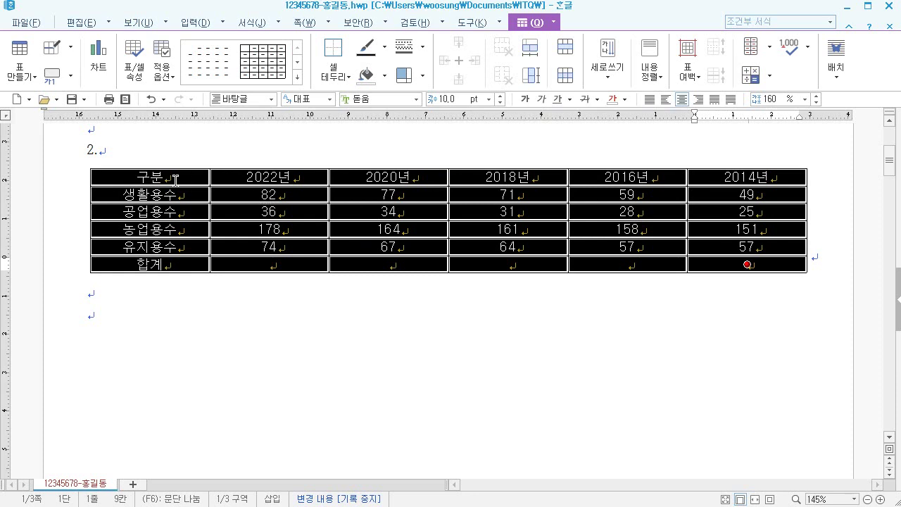
drag(266, 195, 746, 264)
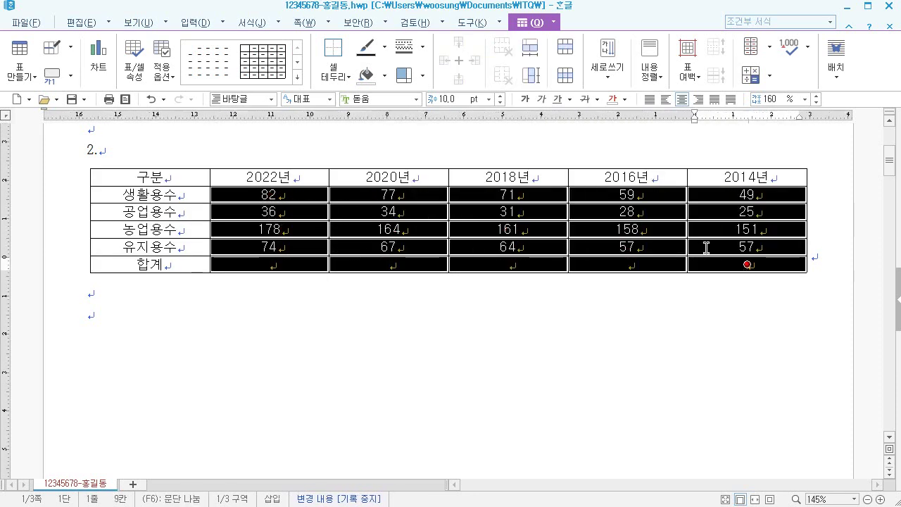
click(698, 99)
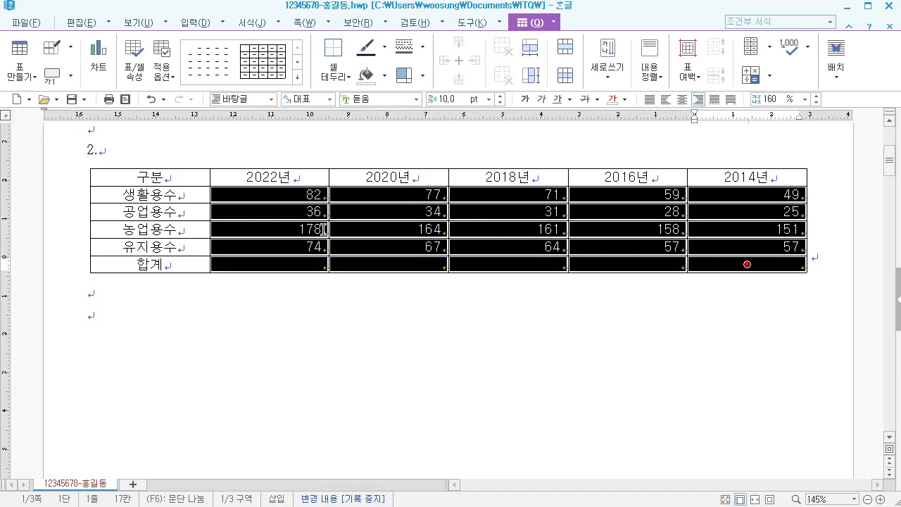
- Fill the 합계 row for 2022년, 2020년 and 2018년 using the block sum (블록 합계) calculation
click(283, 192)
drag(283, 191, 504, 263)
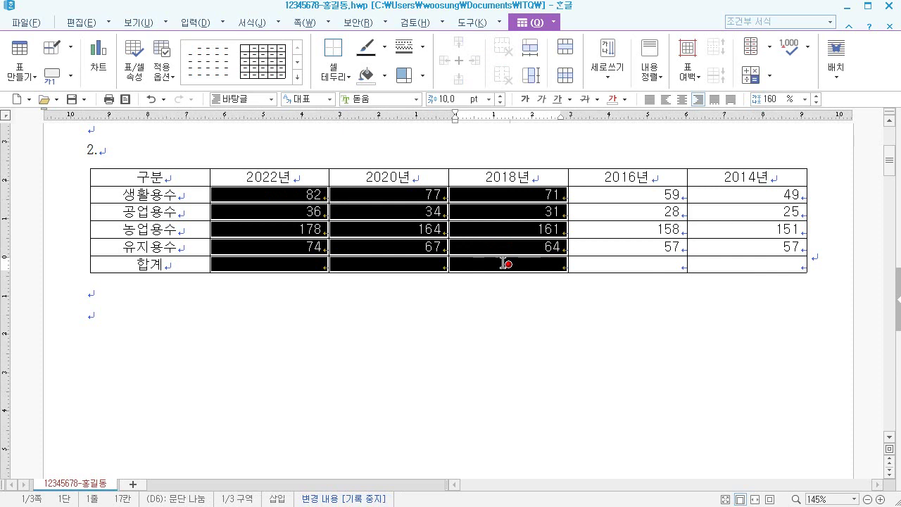
drag(316, 195, 521, 259)
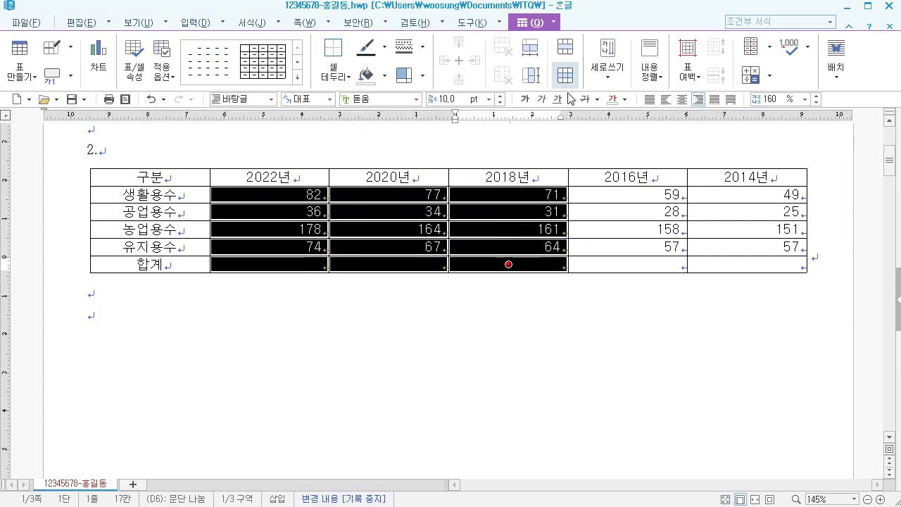
click(765, 84)
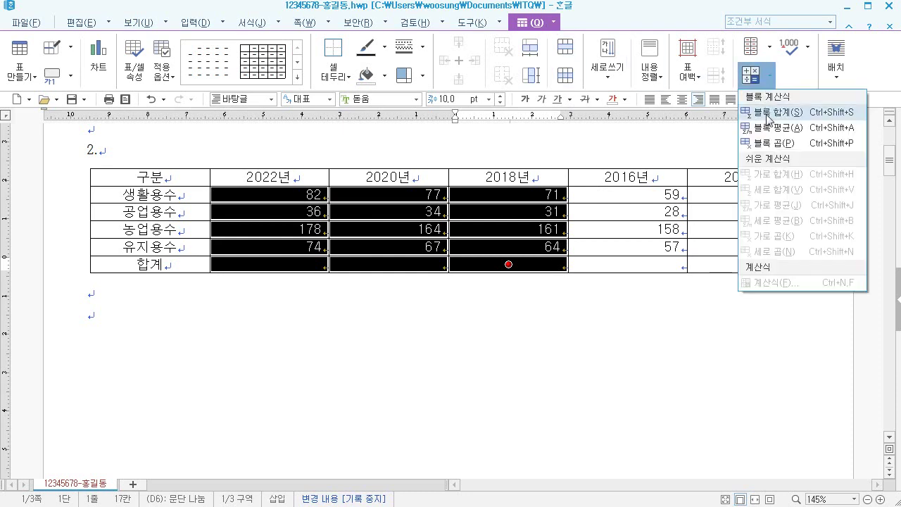
click(767, 112)
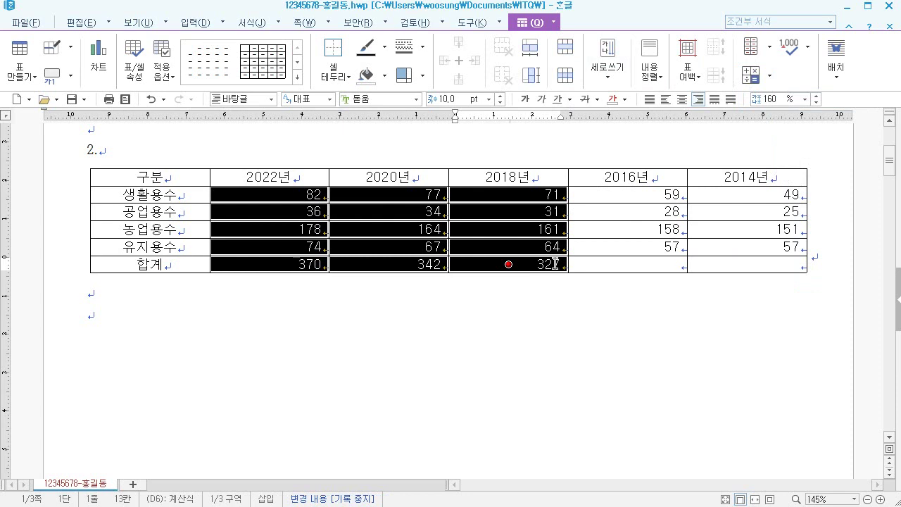
shift+click(747, 264)
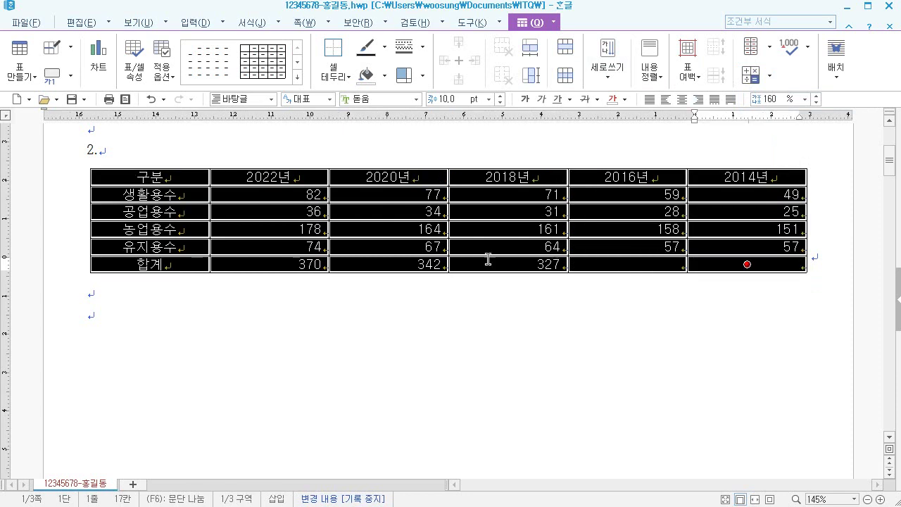
click(293, 232)
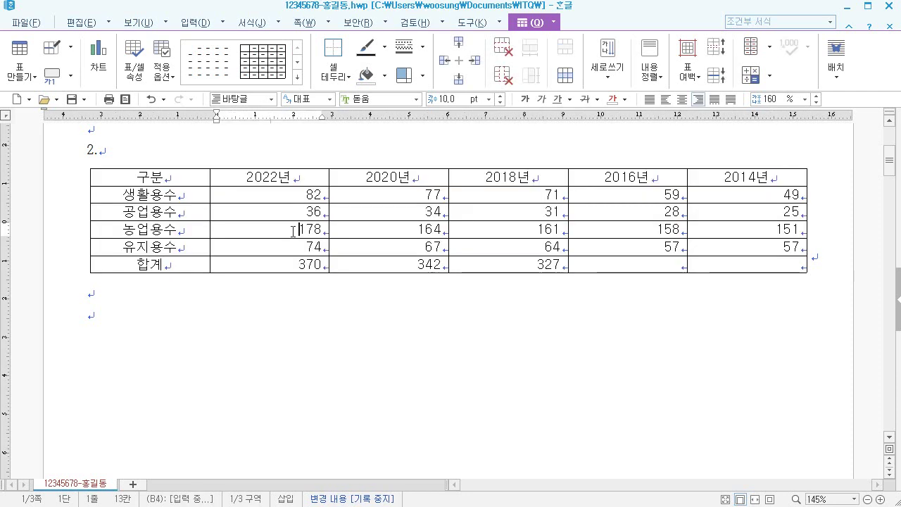
key(F5)
key(F5)
key(F5)
click(293, 231)
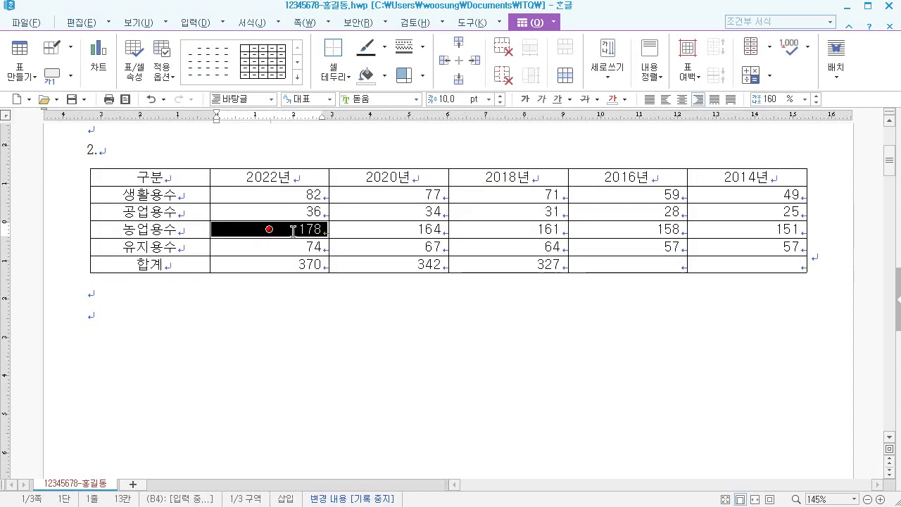
- Apply a 0.5 mm double solid line (이중 실선) to the outer border of the whole item 2 table
key(F5)
key(F5)
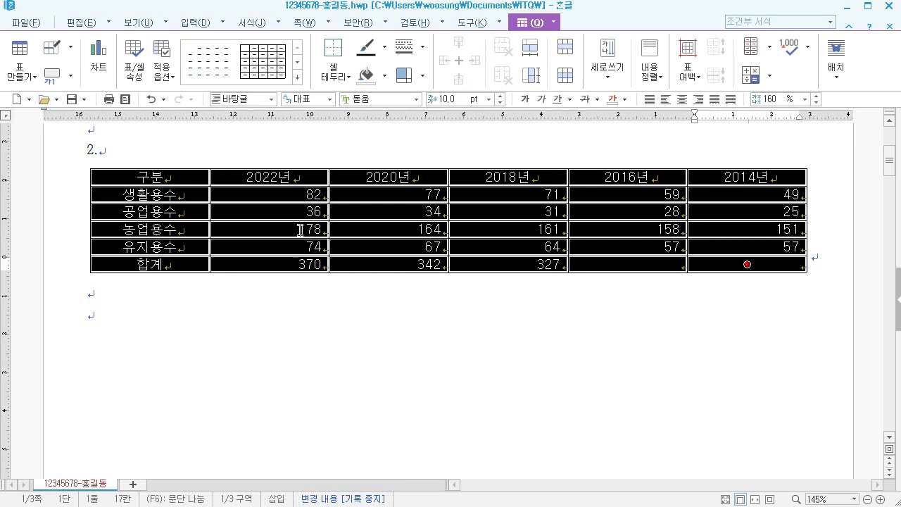
key(l)
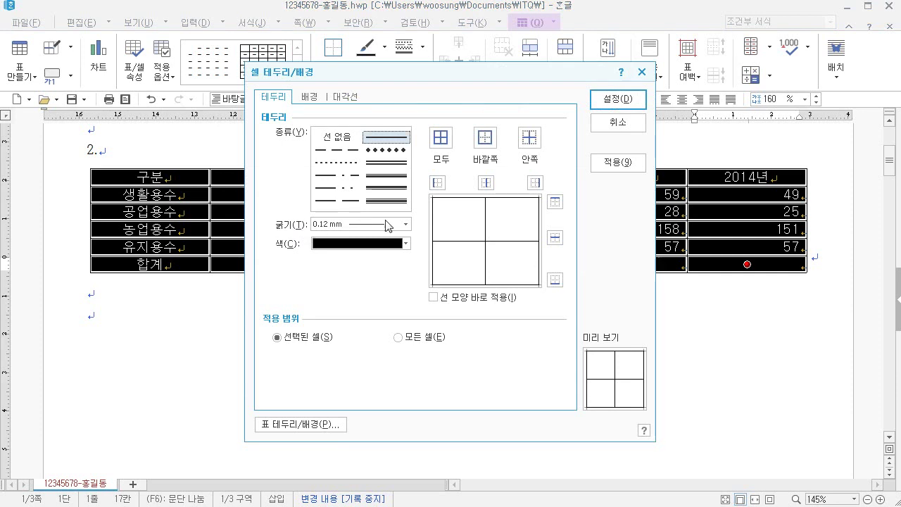
click(394, 167)
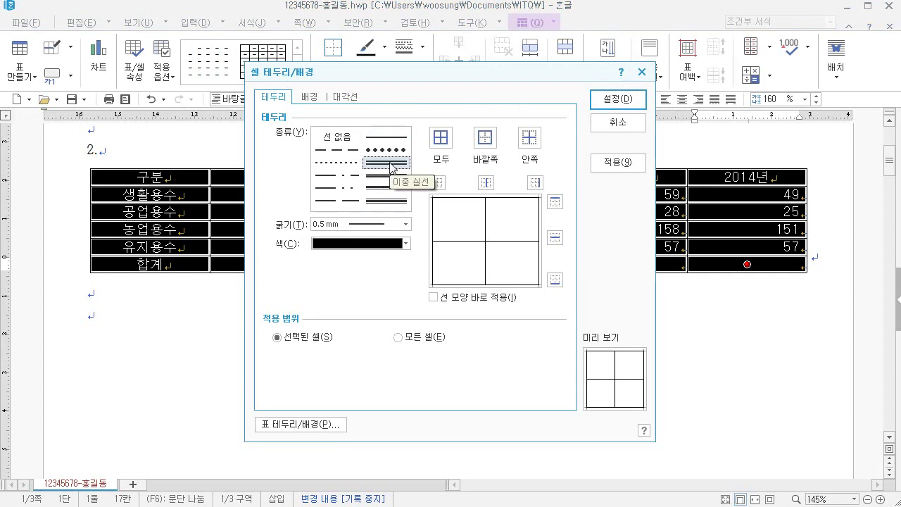
click(485, 138)
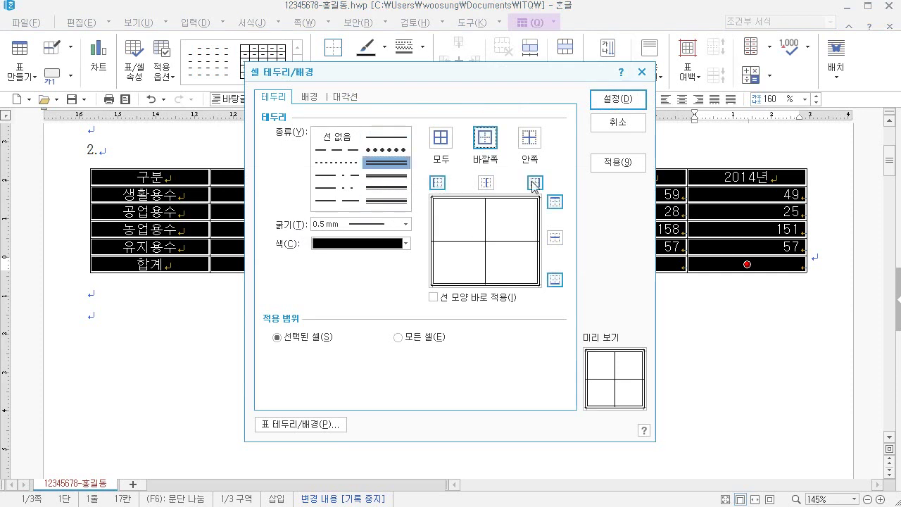
click(613, 99)
click(400, 290)
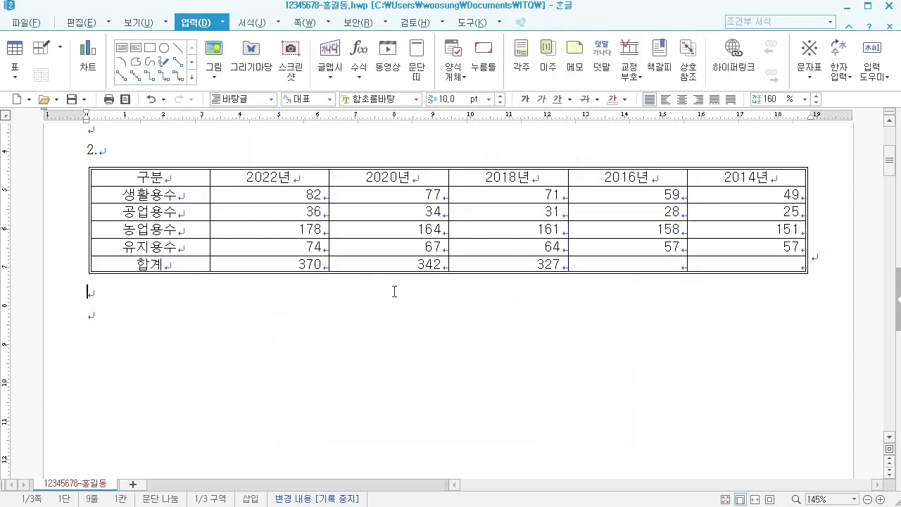
- Give the header row from 구분 to 2014년 a 0.5 mm double solid line along its bottom edge
drag(183, 185, 719, 182)
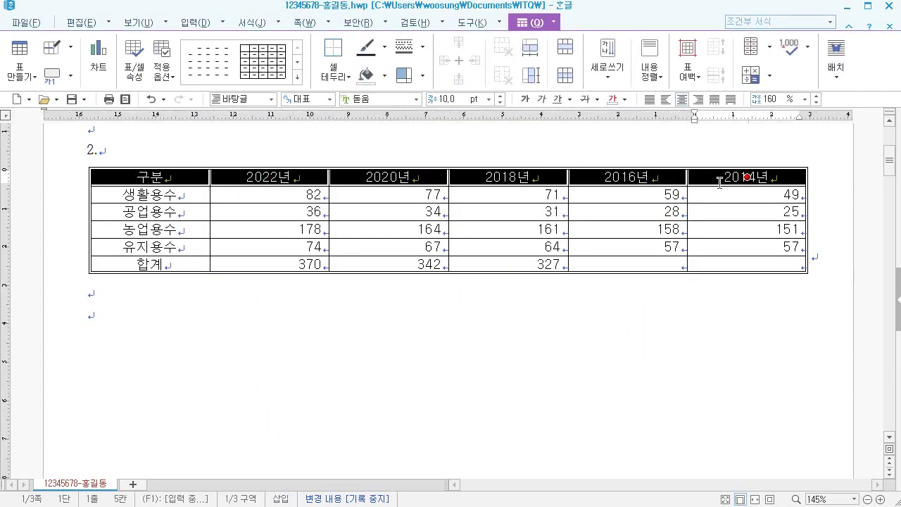
key(l)
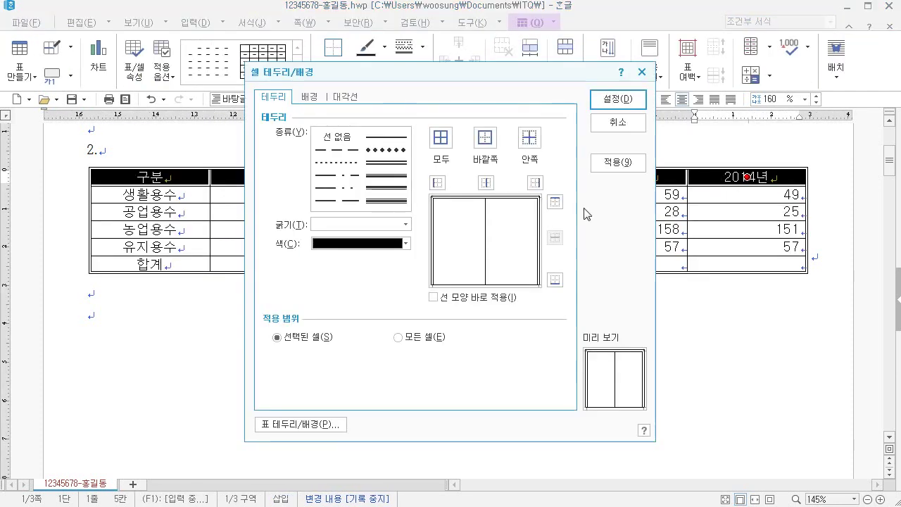
click(385, 164)
click(554, 282)
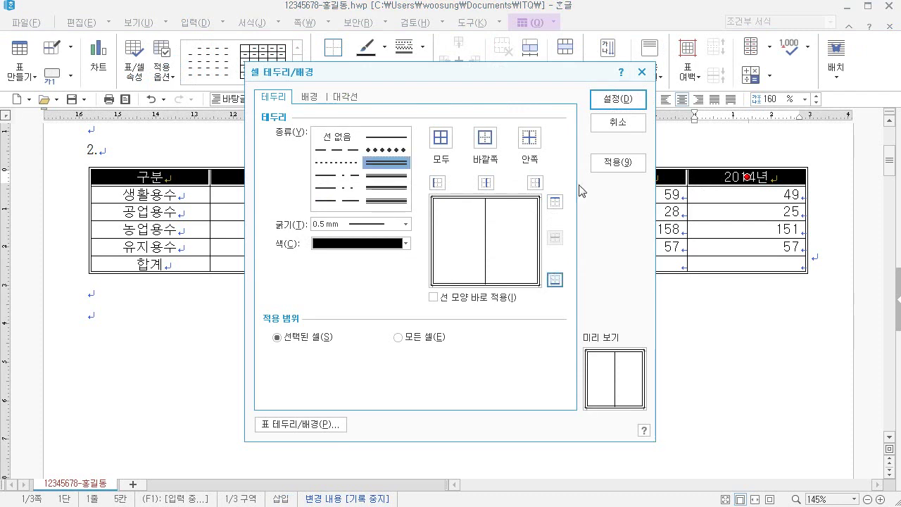
click(619, 98)
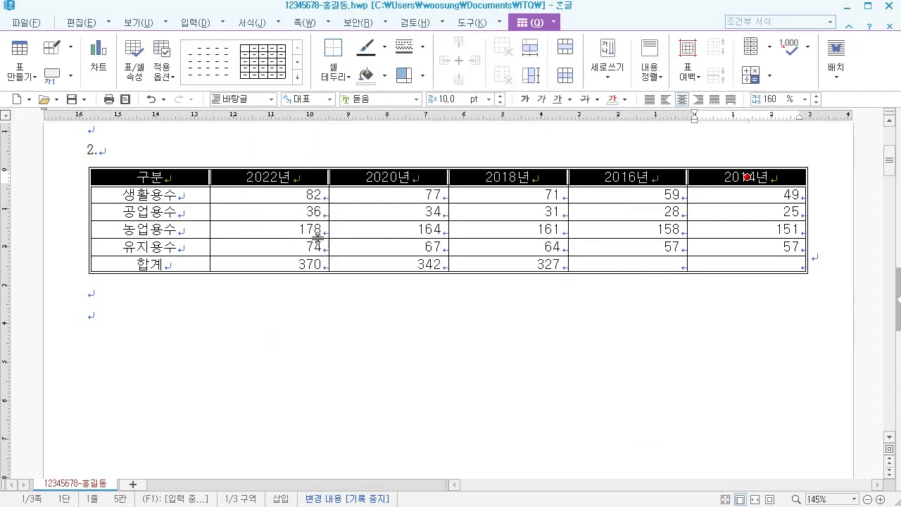
drag(189, 180, 185, 266)
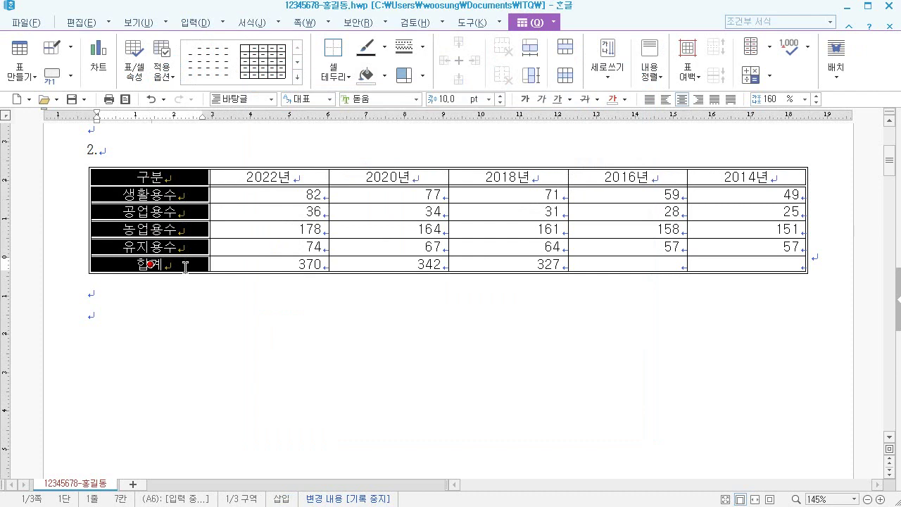
click(243, 245)
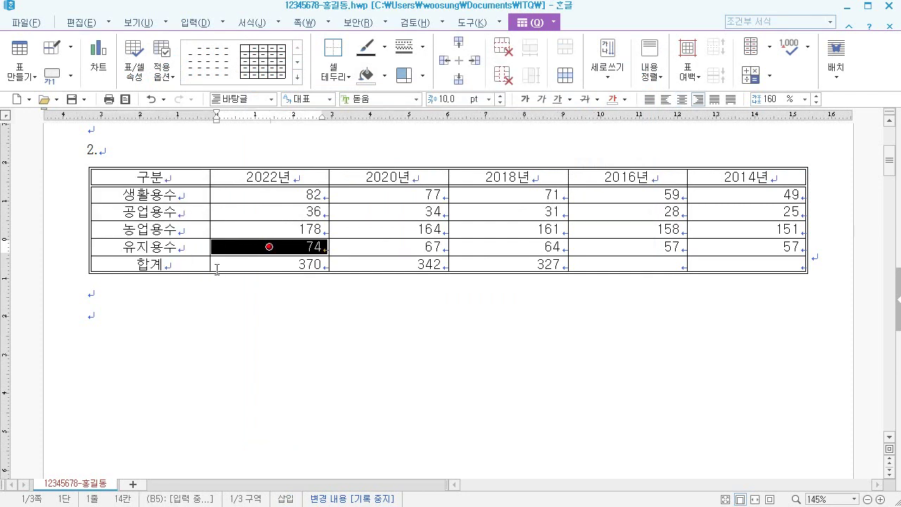
click(197, 176)
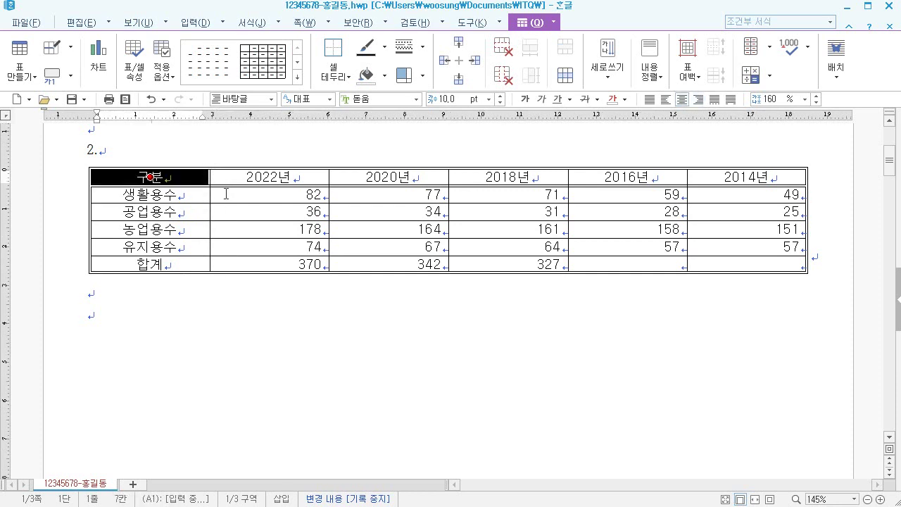
click(226, 194)
key(Escape)
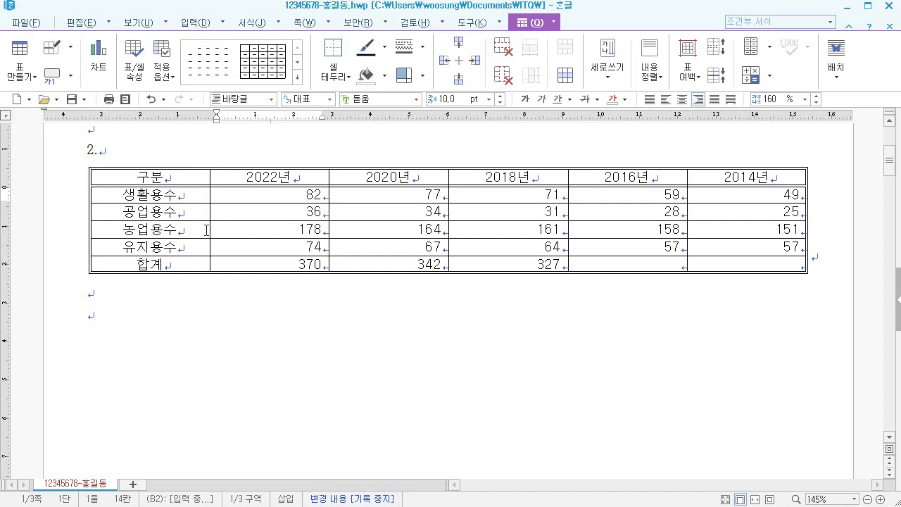
- Fill the cells from 구분 to 2018년, from the header row down to 유지용수, with a yellow background
click(163, 180)
drag(162, 179, 513, 246)
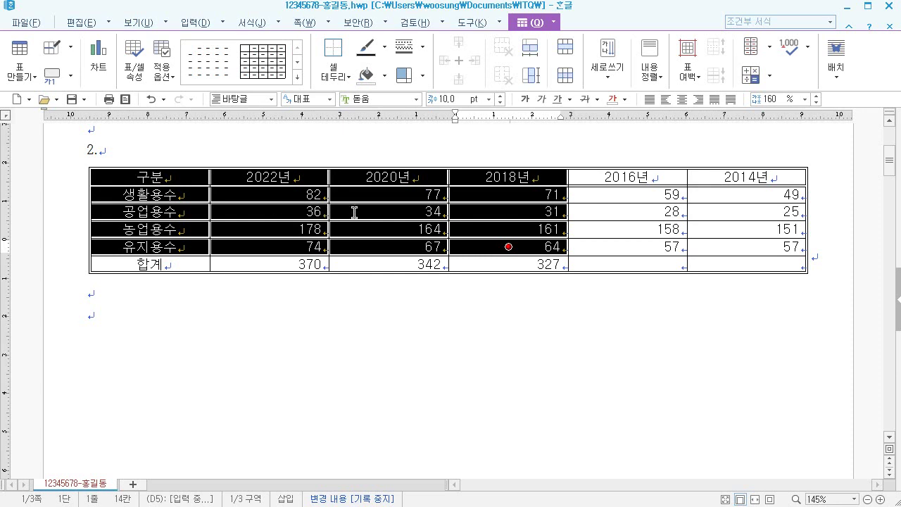
key(l)
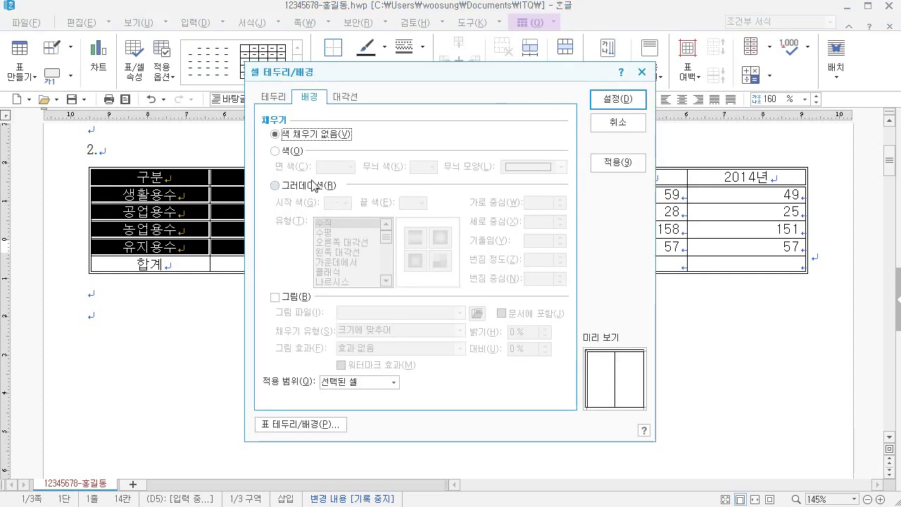
click(288, 152)
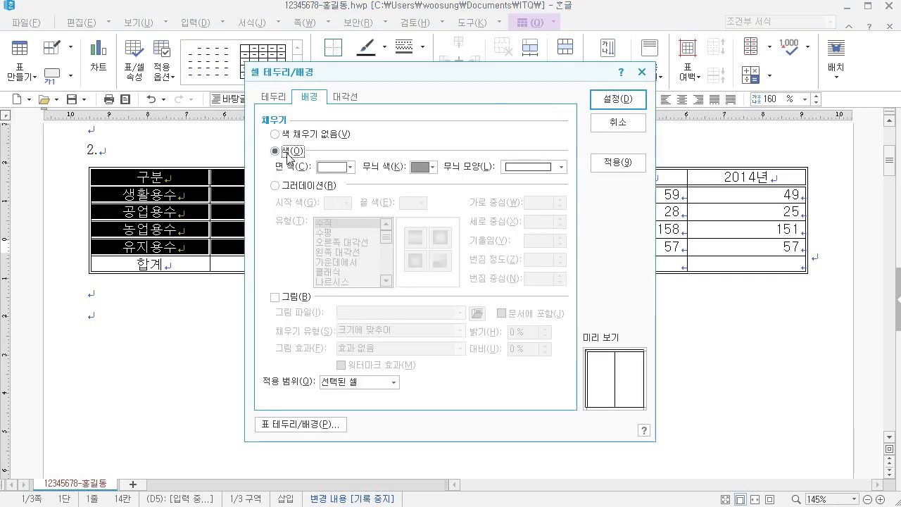
click(350, 167)
click(357, 205)
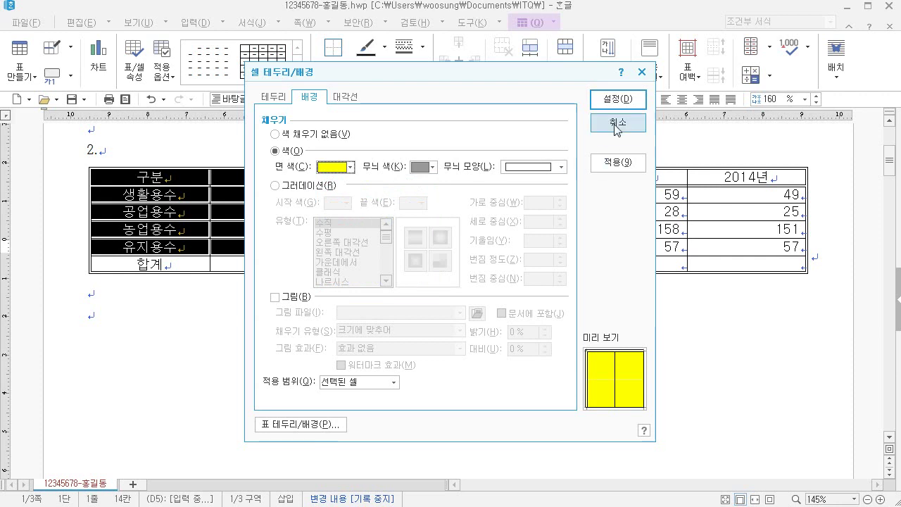
click(617, 99)
click(471, 293)
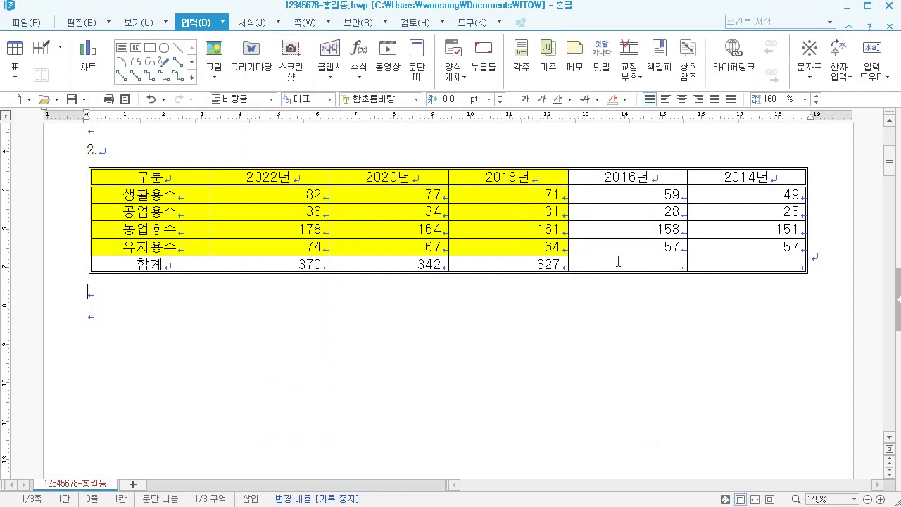
- Add a single \ diagonal line to each of the empty 2016년 and 2014년 cells in the 합계 row
drag(618, 261, 733, 263)
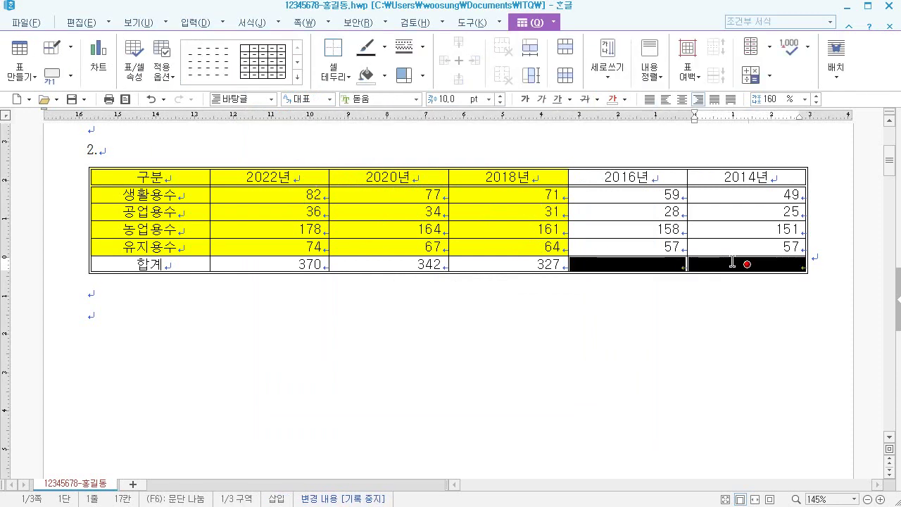
key(l)
click(345, 96)
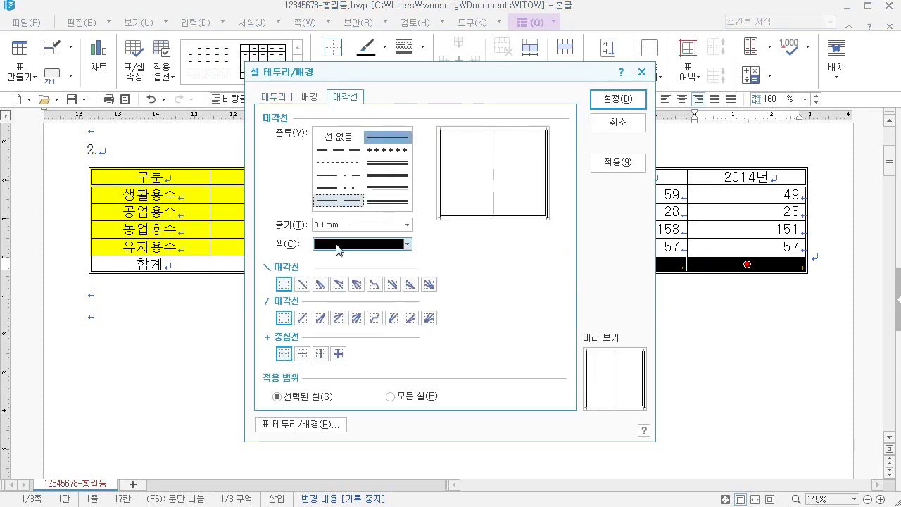
click(301, 284)
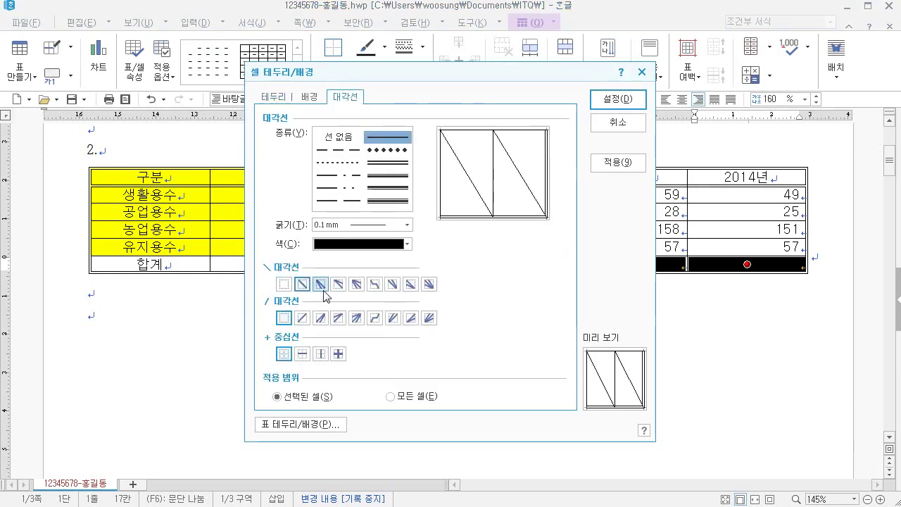
click(618, 99)
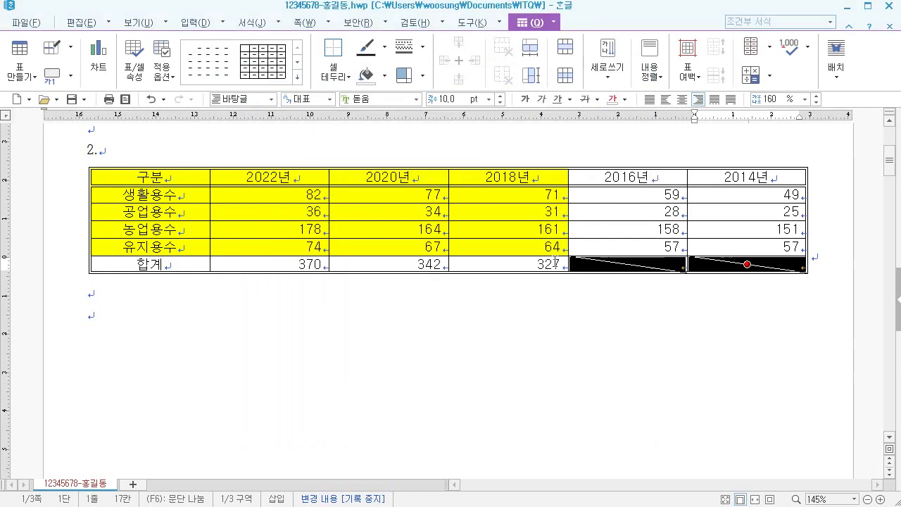
- Insert a caption above (위) the item 2 table and delete its default label
click(375, 215)
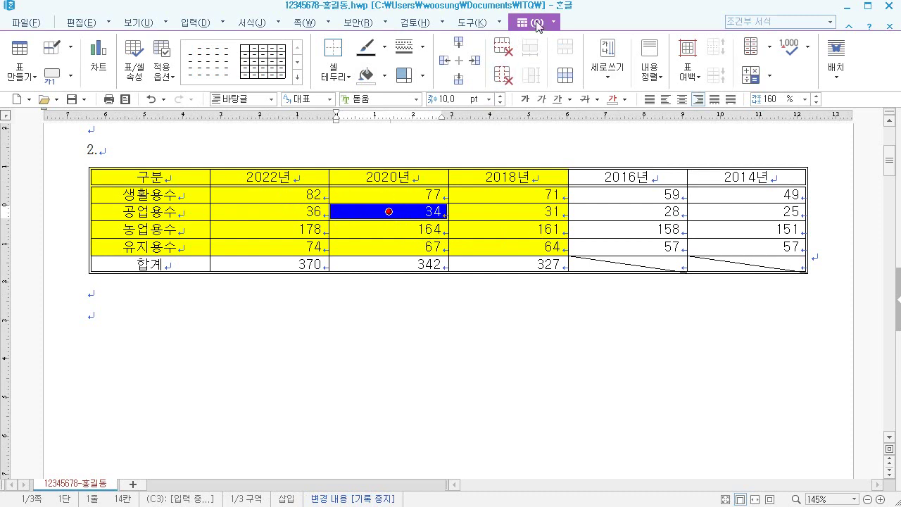
click(71, 78)
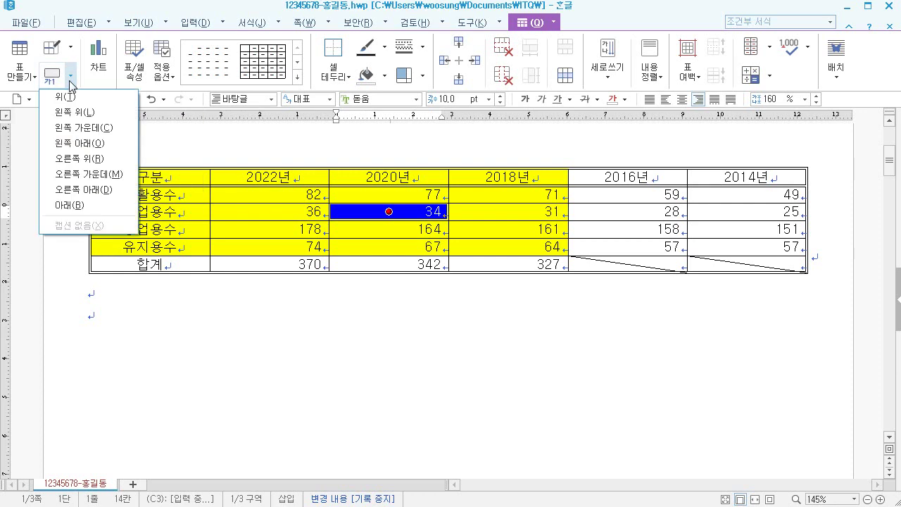
click(69, 94)
drag(125, 177, 86, 180)
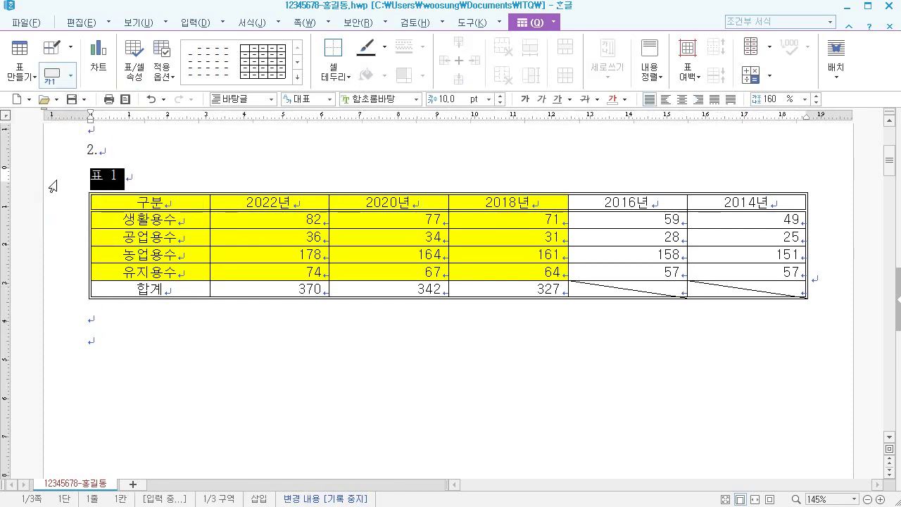
key(Hangul_Hanja)
key(Delete)
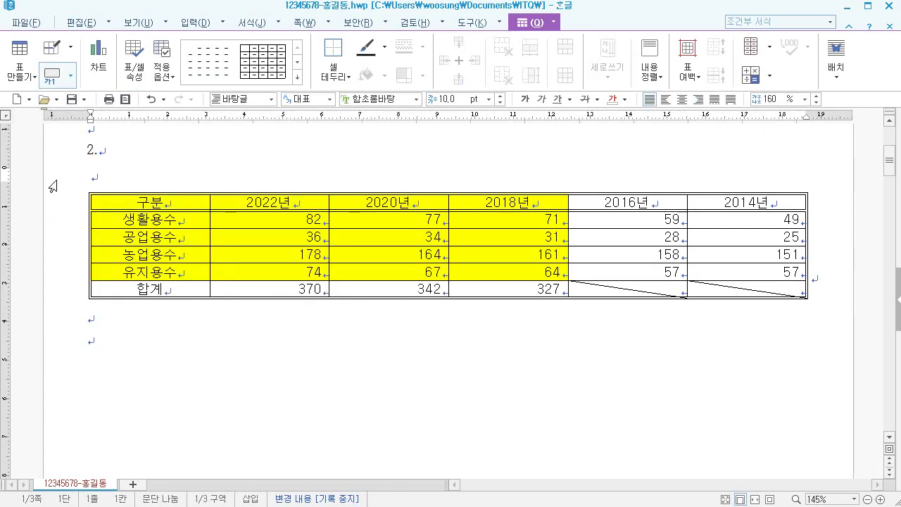
- Enter the table caption "용수 수요 증가전망(단위 : 억 톤)"
text(용수 )
text(수요 증가)
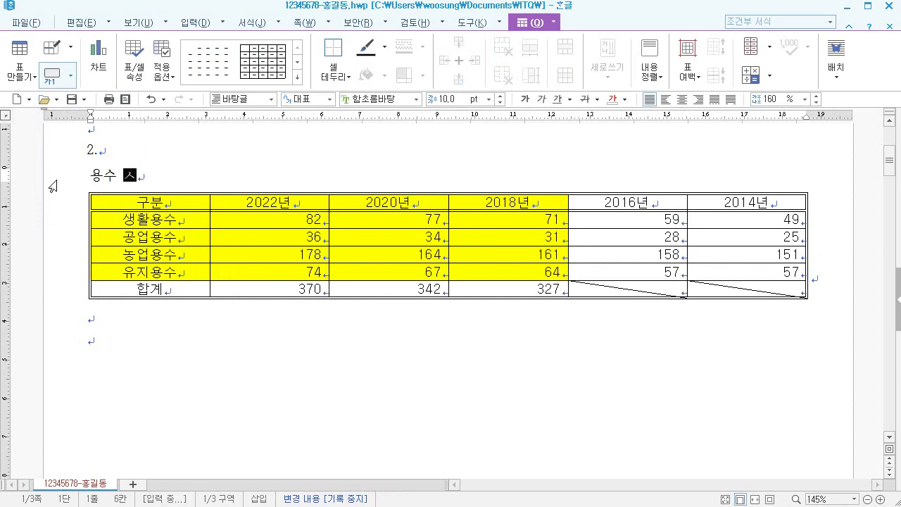
text(정)
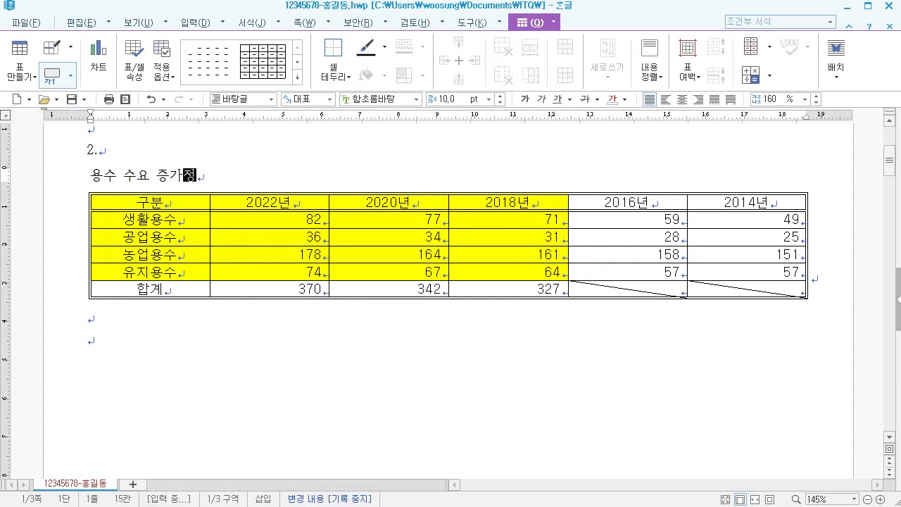
text(망(단위)
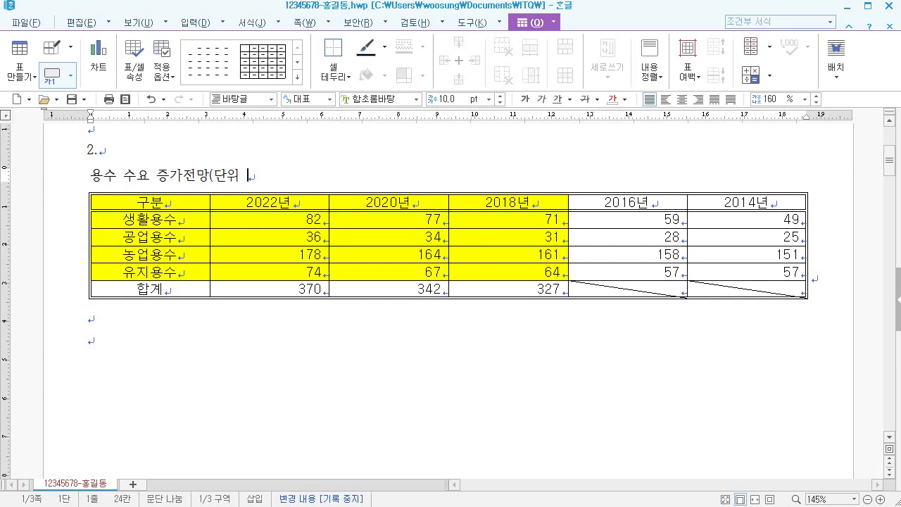
text(: : 더)
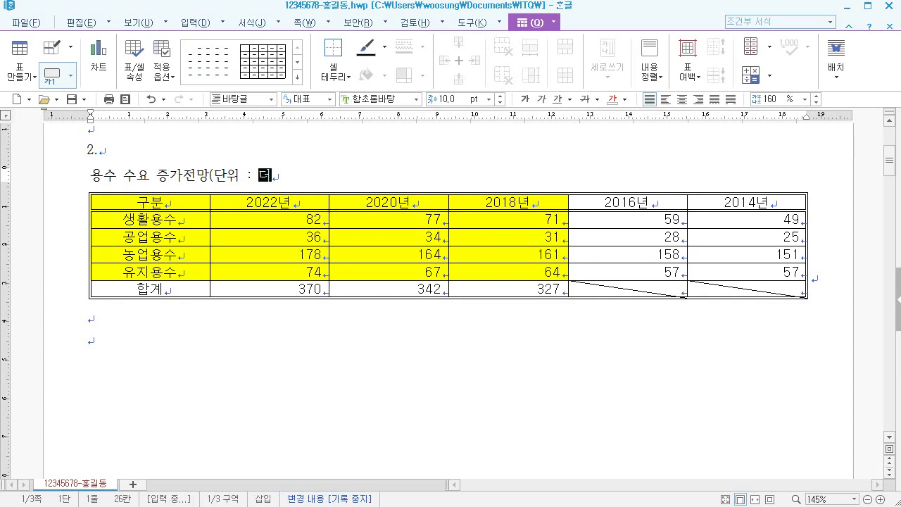
key(BackSpace)
key(BackSpace)
text(억 톤))
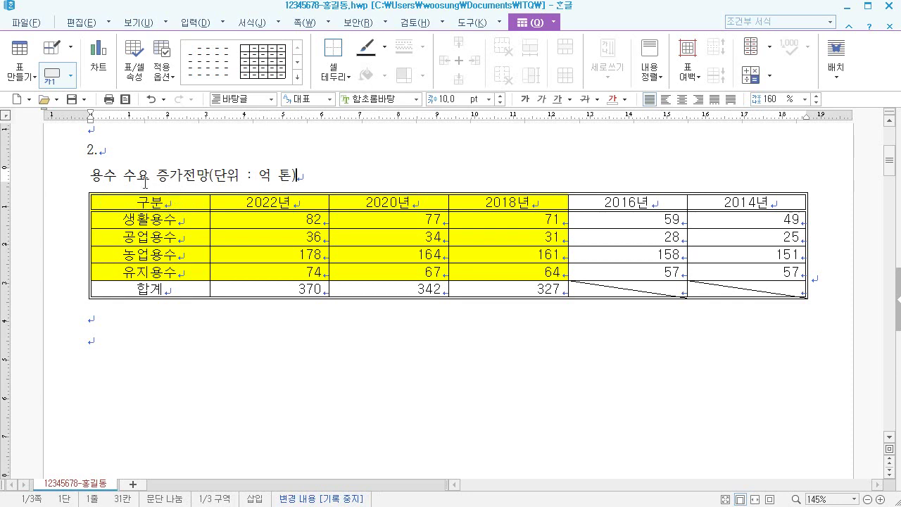
- Set the table caption "용수 수요 증가전망(단위 : 억 톤)" in the 돋움 font and align it right
drag(318, 179, 82, 178)
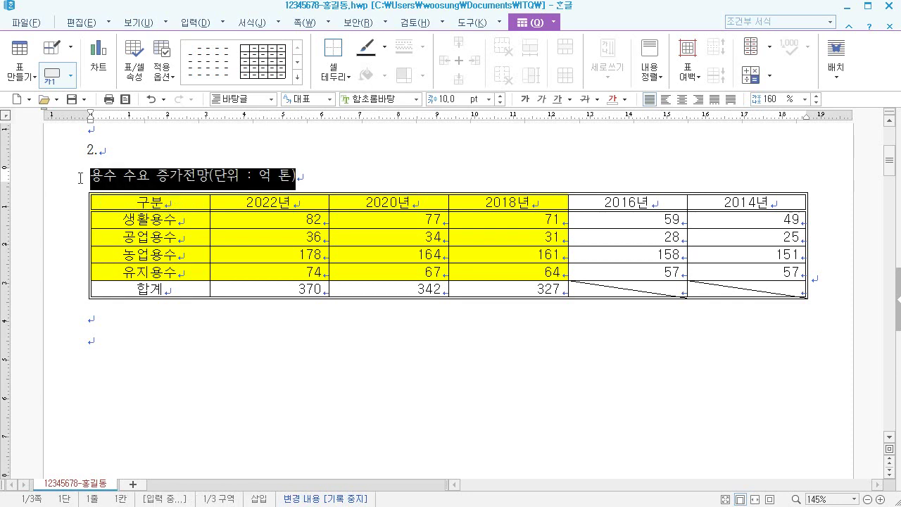
click(394, 97)
text(돋움)
key(Return)
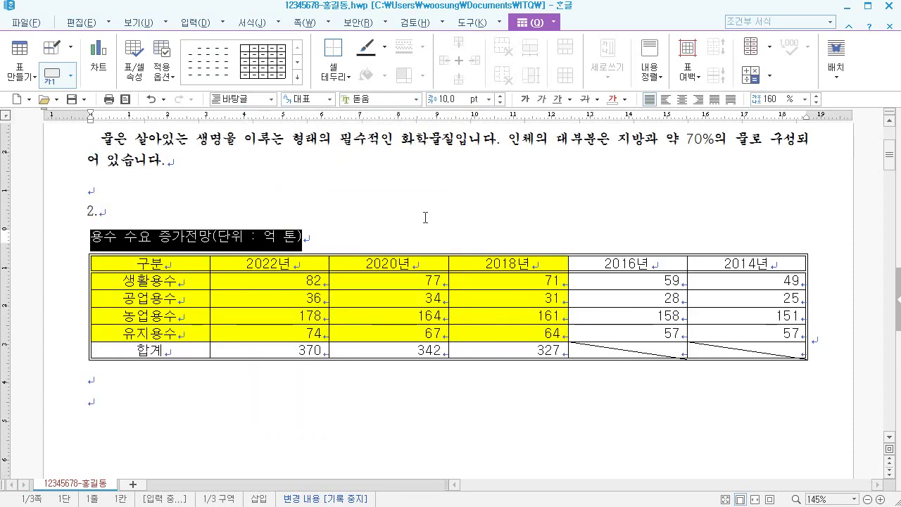
scroll(394, 303, down, 2)
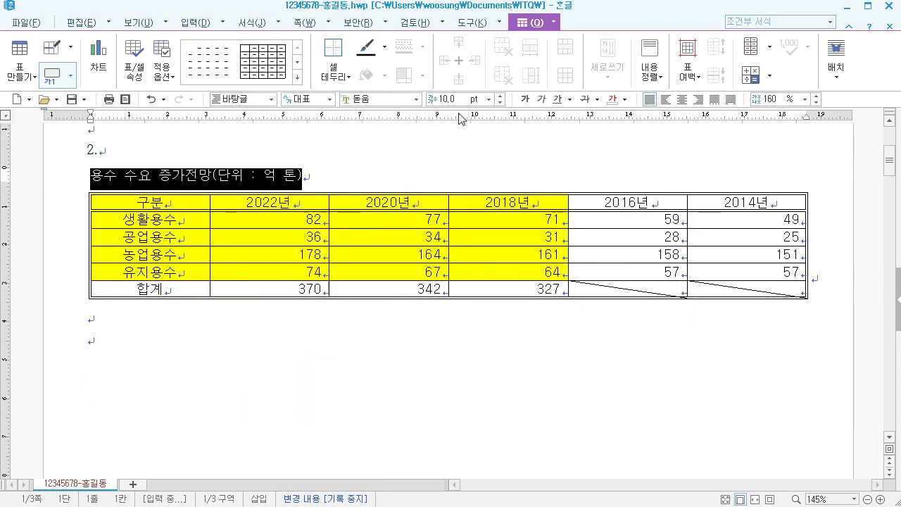
click(697, 99)
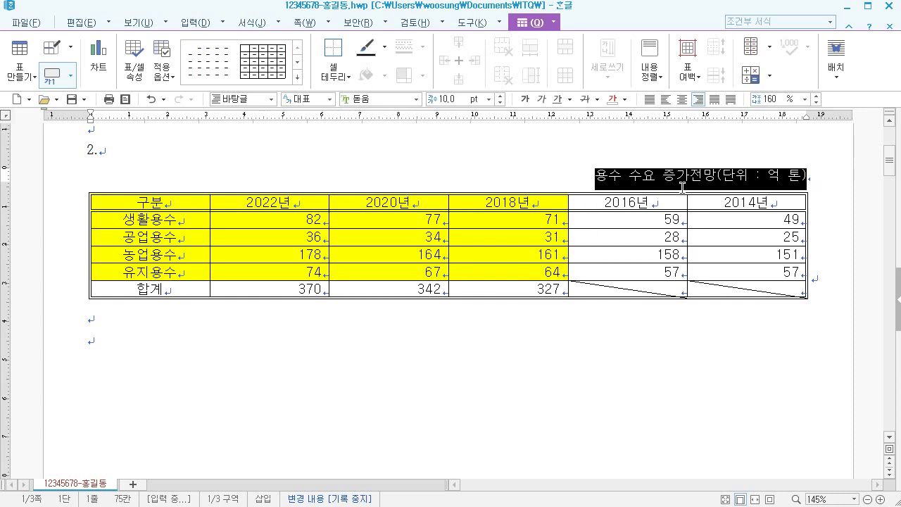
- Increase the height of all rows in the item 2 table by two increments and leave cell selection
click(420, 256)
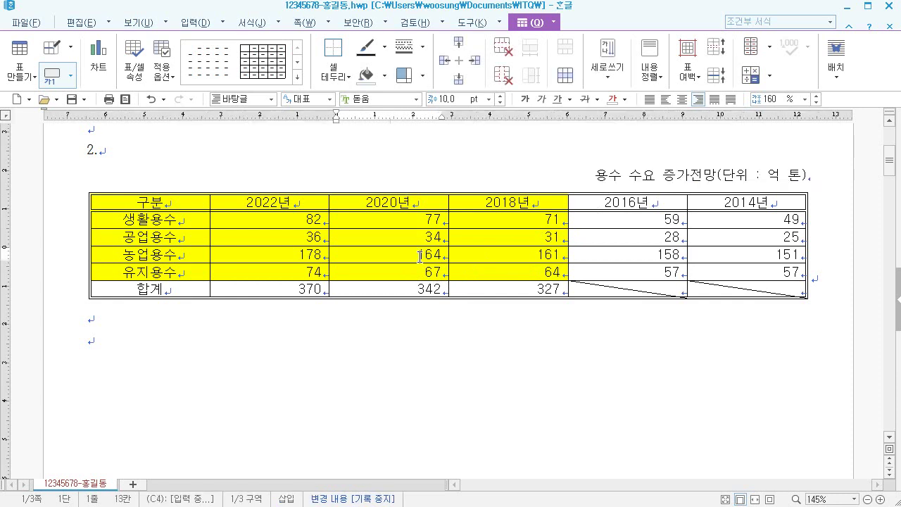
key(F5)
key(F5)
key(F5)
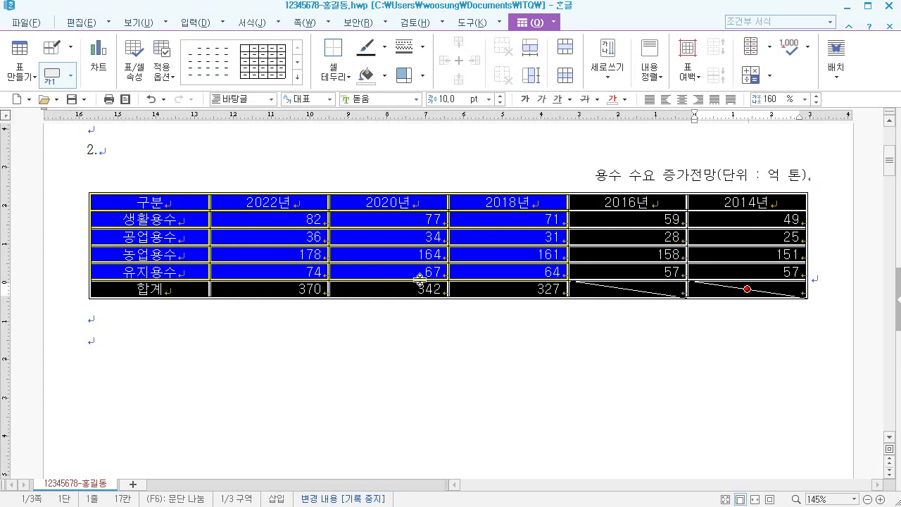
key(ctrl+Down)
key(ctrl+Down)
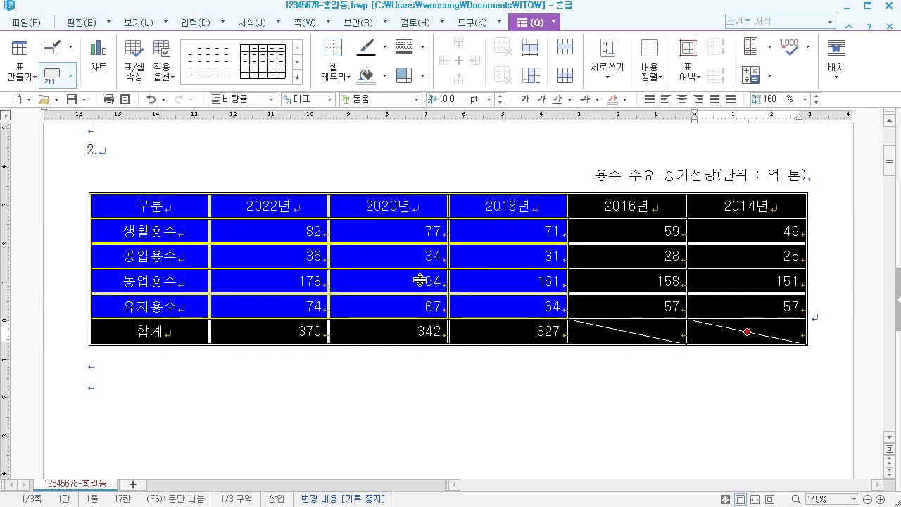
key(ctrl+Up)
key(ctrl+Up)
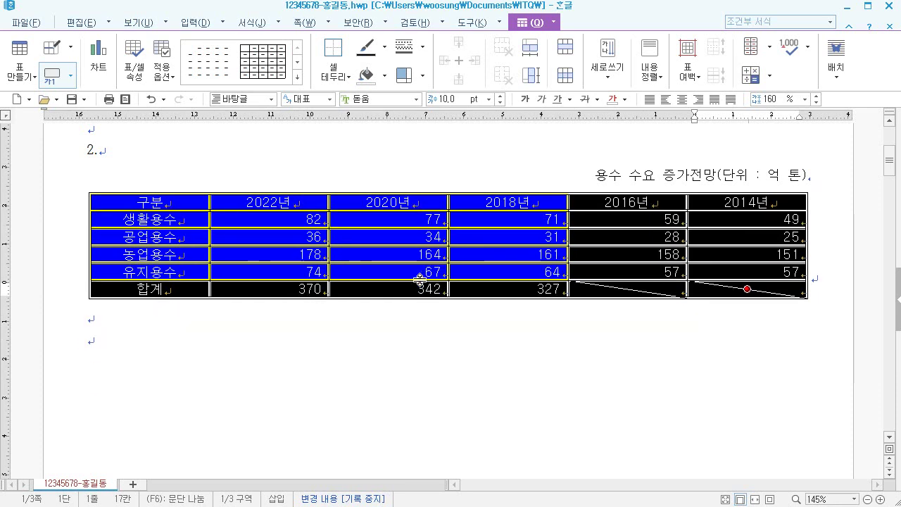
key(ctrl+Down)
key(ctrl+Down)
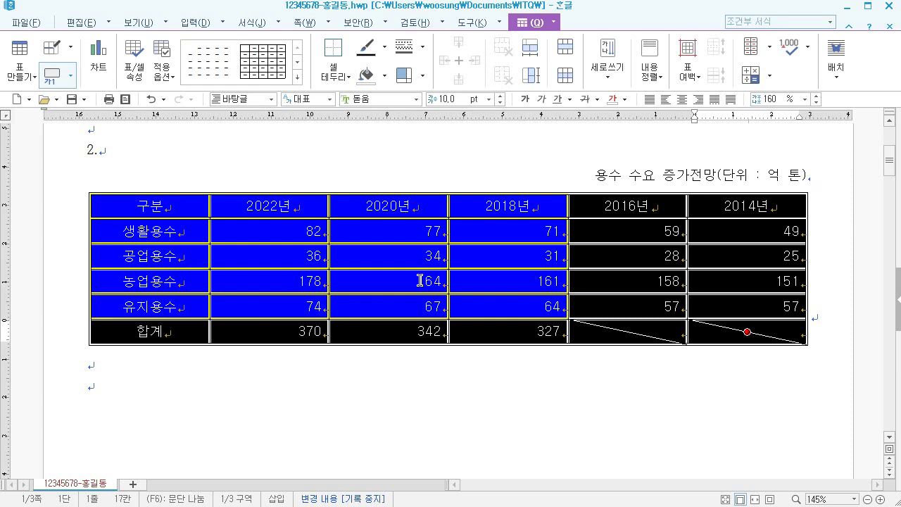
click(412, 260)
click(388, 281)
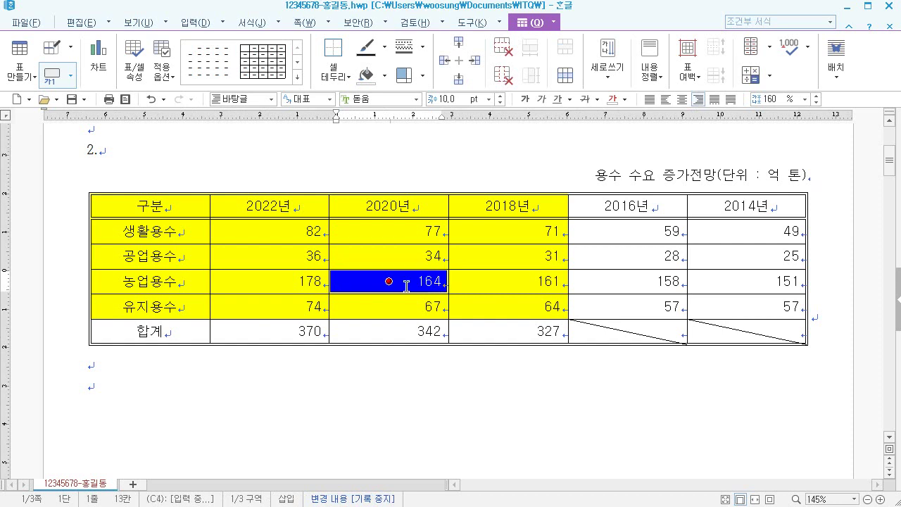
key(Escape)
key(shift+Escape)
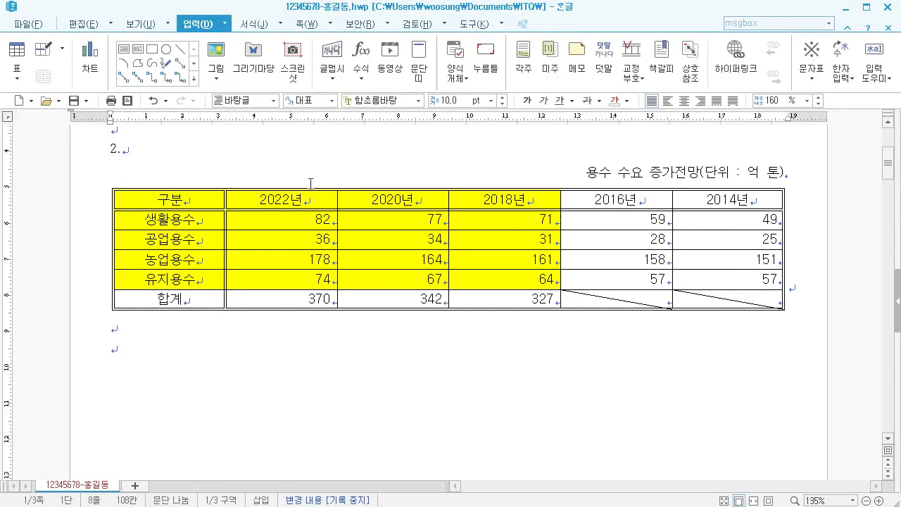
- Insert a chart from the yellow cells, treated as a character (글자처럼 취급) below the table, and widen it to about 186 mm
drag(206, 194, 505, 281)
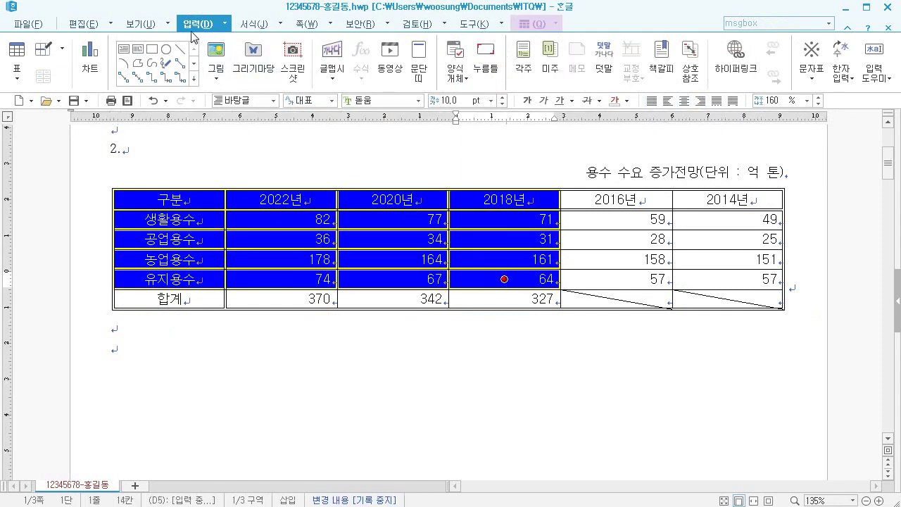
click(90, 60)
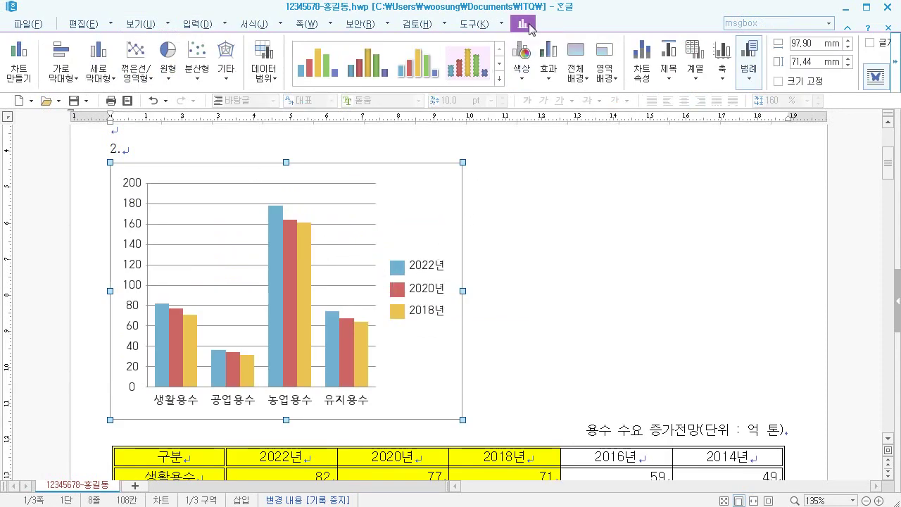
click(896, 61)
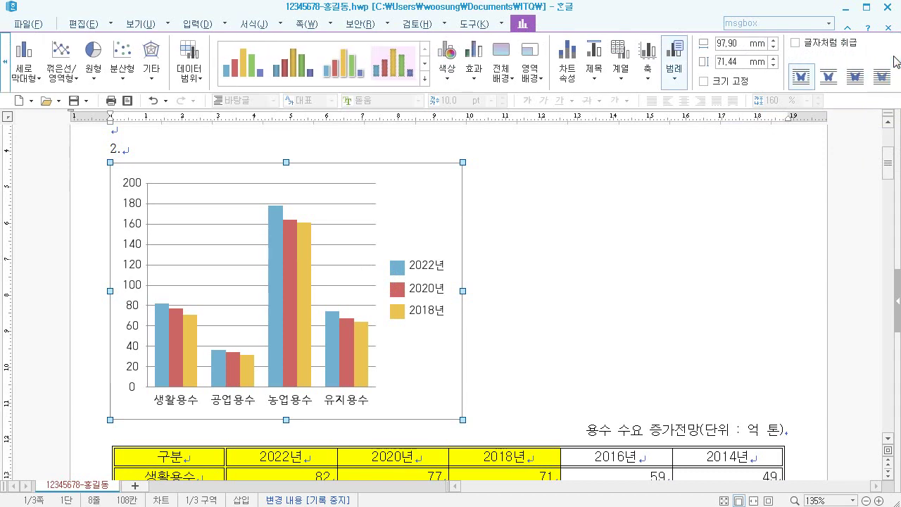
click(823, 43)
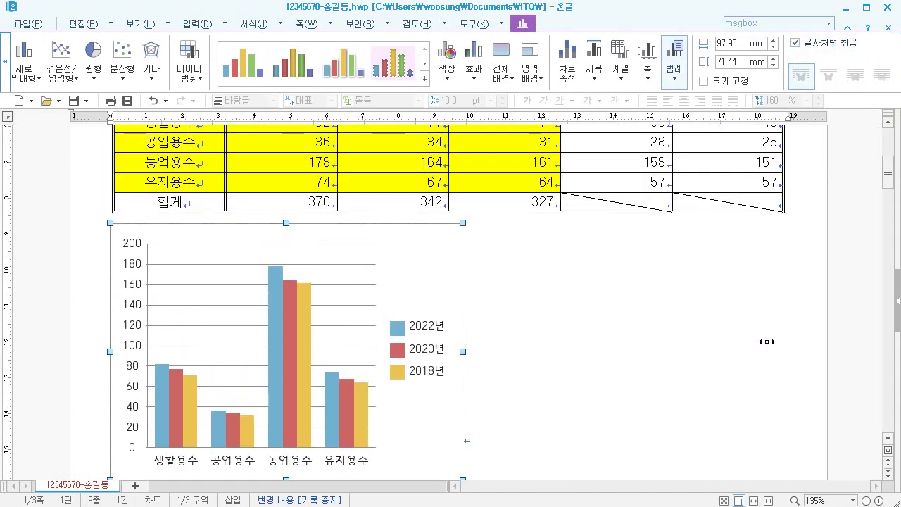
drag(767, 341, 781, 340)
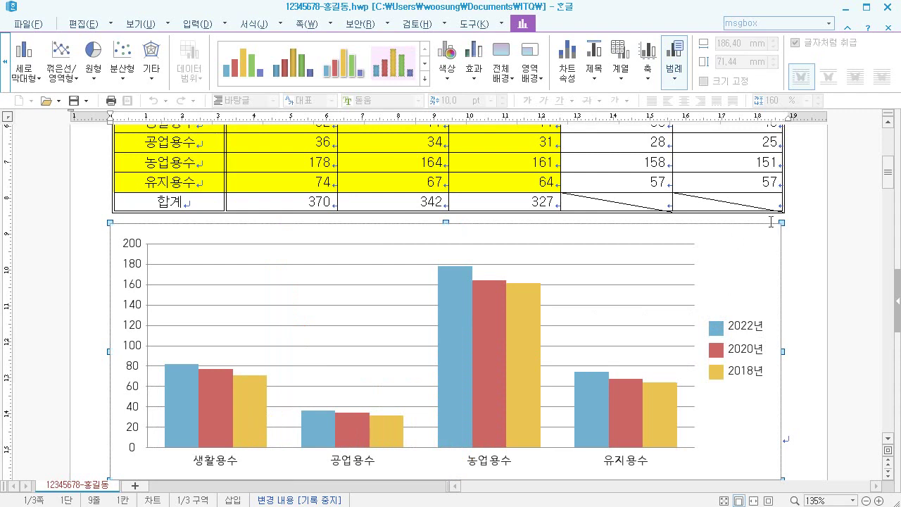
- In the chart wizard, change the chart to a clustered 가로 막대형 with its data direction set to 열
right_click(735, 244)
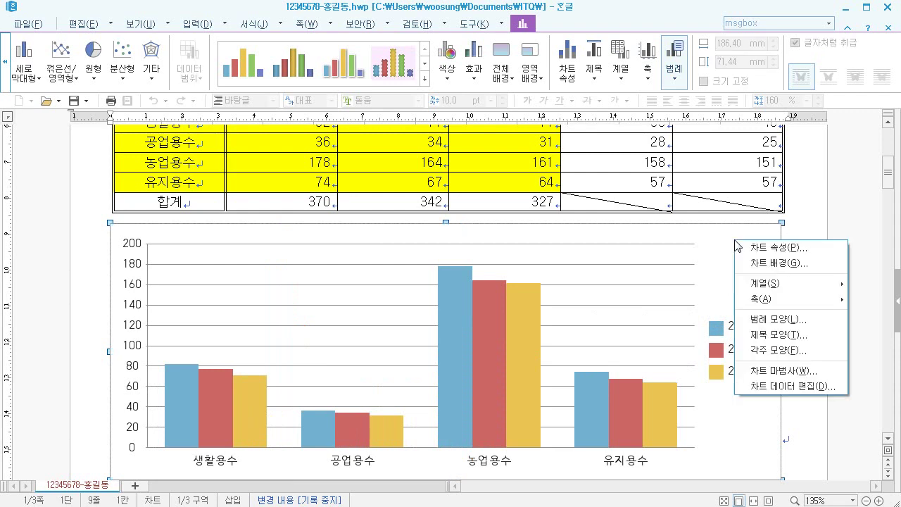
click(747, 370)
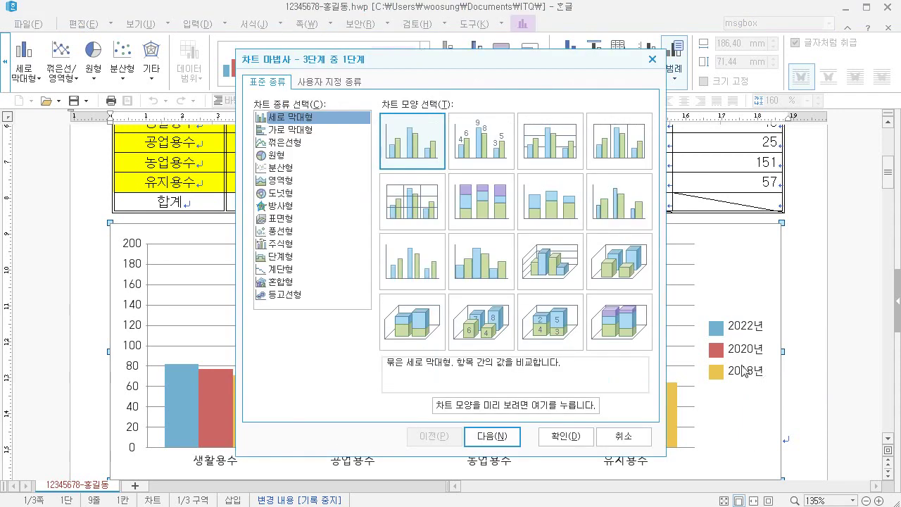
click(319, 132)
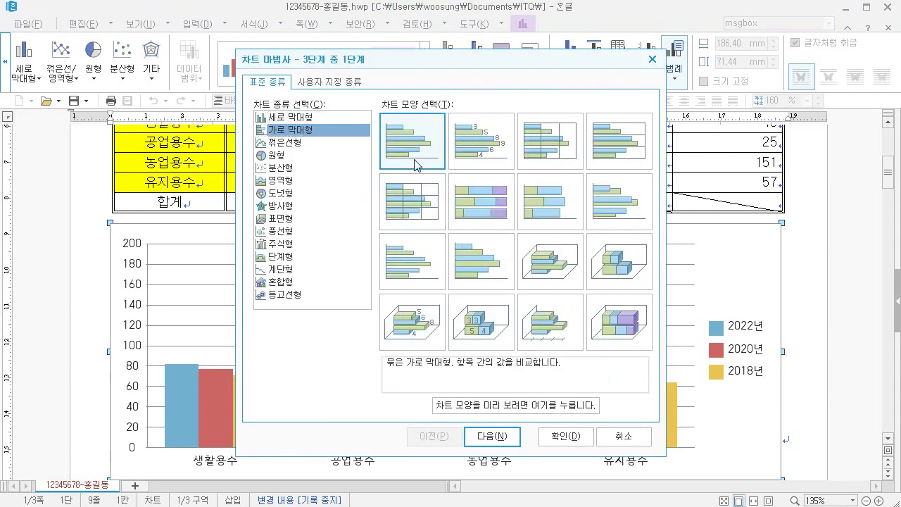
click(506, 437)
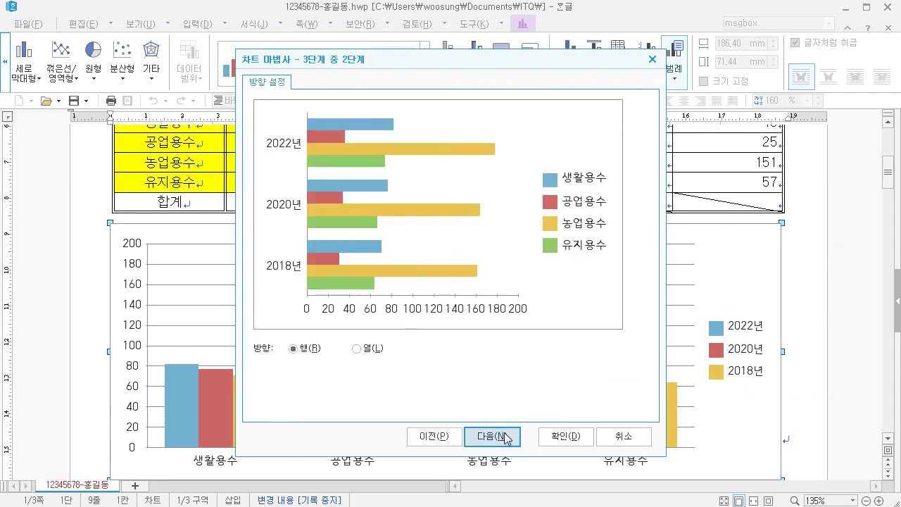
click(357, 349)
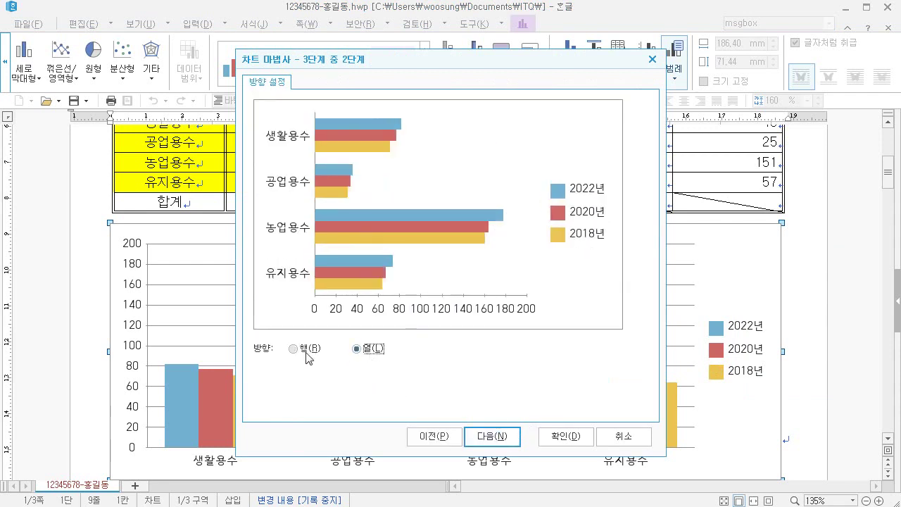
click(307, 352)
click(370, 352)
click(512, 437)
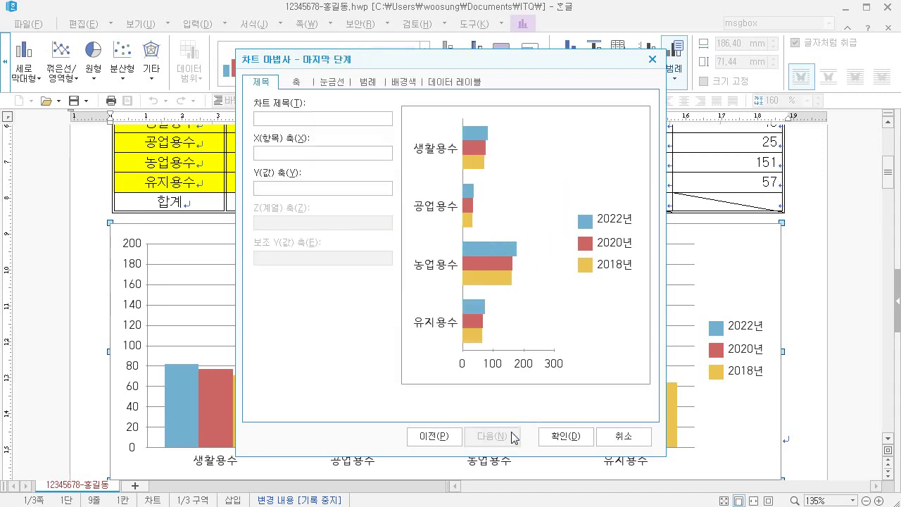
- Enter the chart title "연도별 용수 수요 증가전망", X axis title "구분" and Y axis title "(단위:억톤)", and complete the chart wizard
click(332, 123)
text(연도별 )
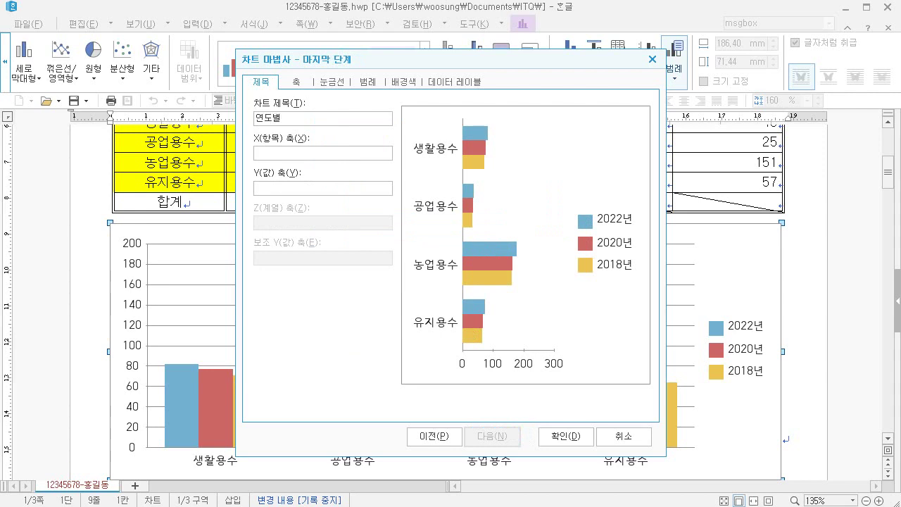
text(용수 수요 증가전망)
click(307, 154)
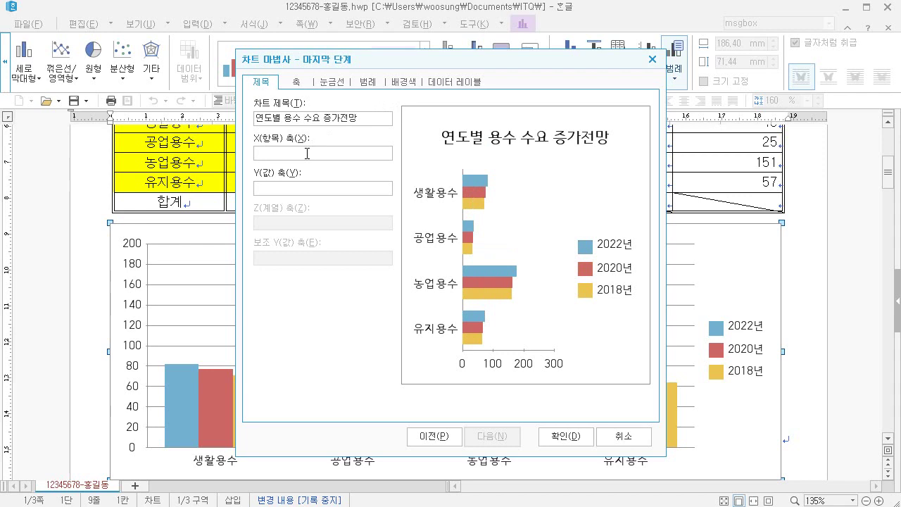
text(구분)
click(299, 189)
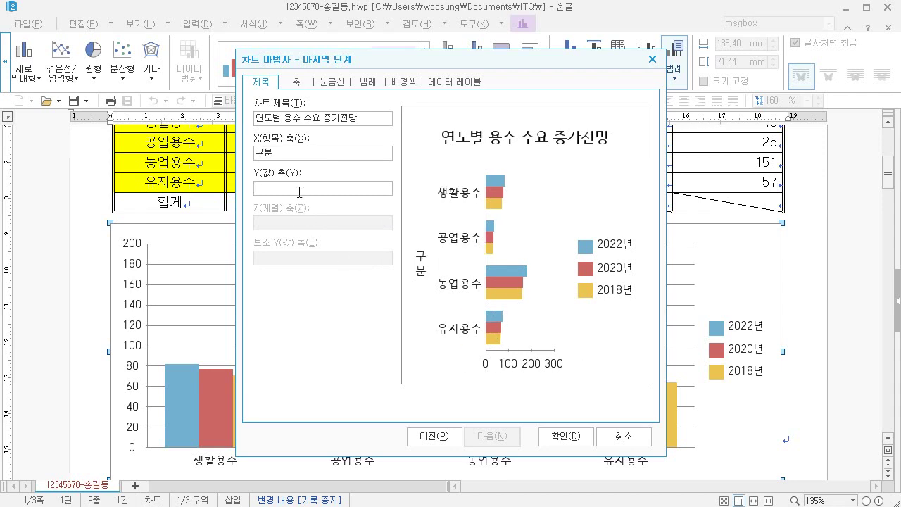
text((단위)
text(:억원)
click(571, 436)
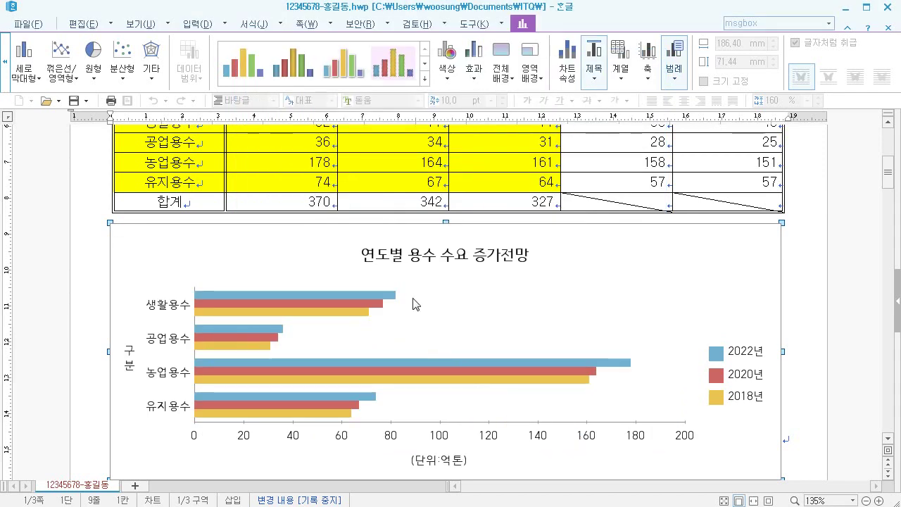
- Give the chart title a double-line (두 줄로) border and a shadow positioned at 2 pt
click(421, 262)
double_click(421, 264)
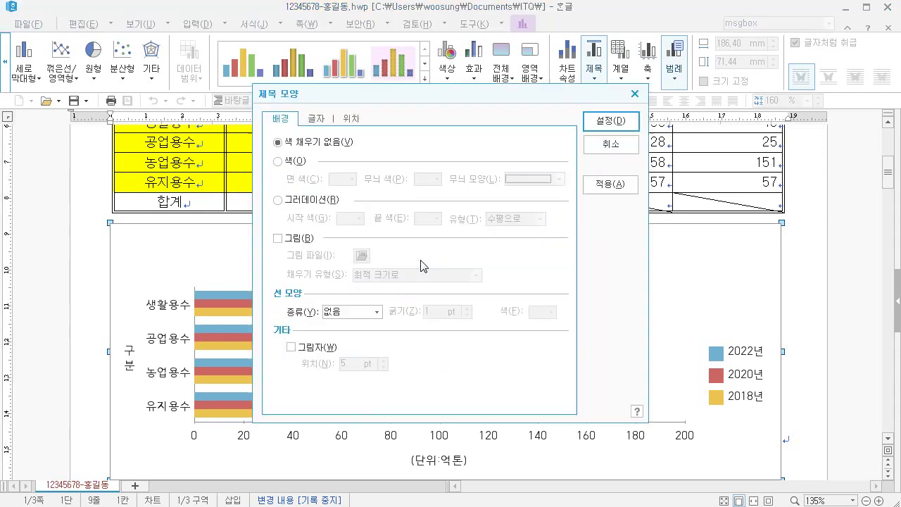
click(352, 313)
click(352, 345)
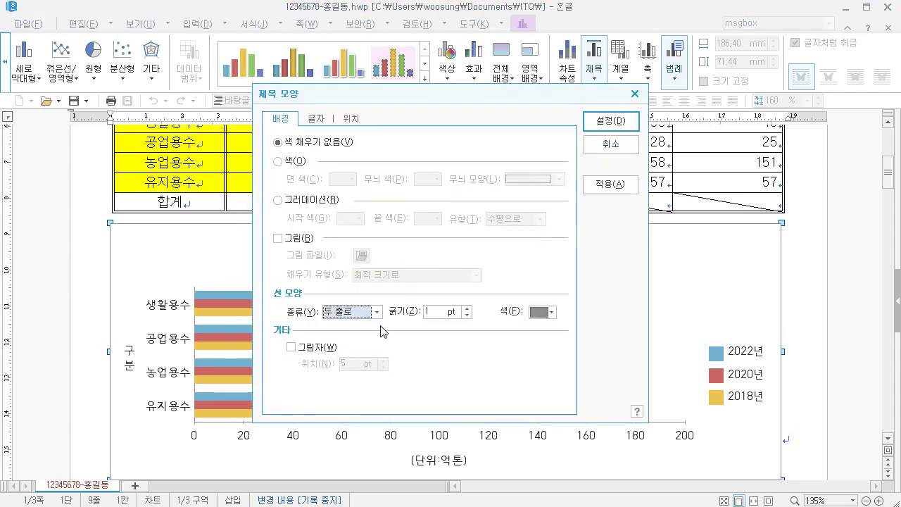
click(318, 348)
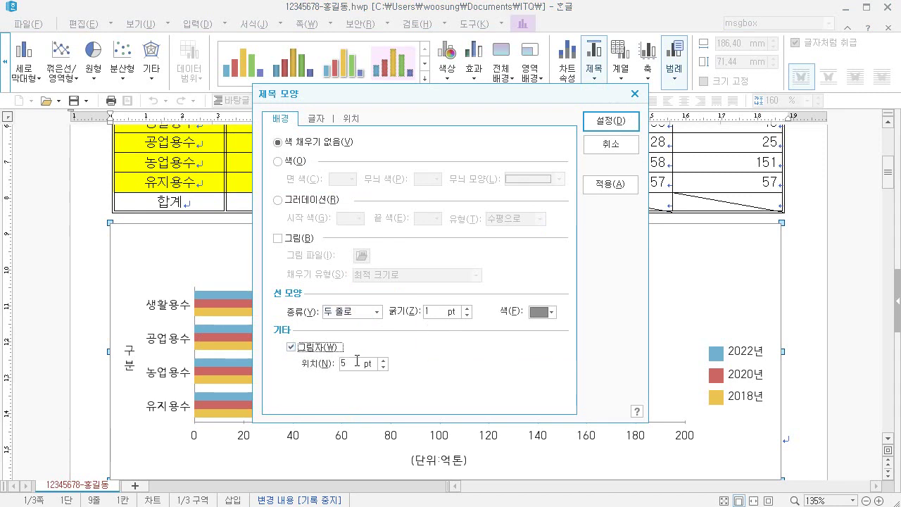
key(Tab)
text(2)
- Set the chart title's font to 돋움, make it bold, and apply the title settings
click(333, 121)
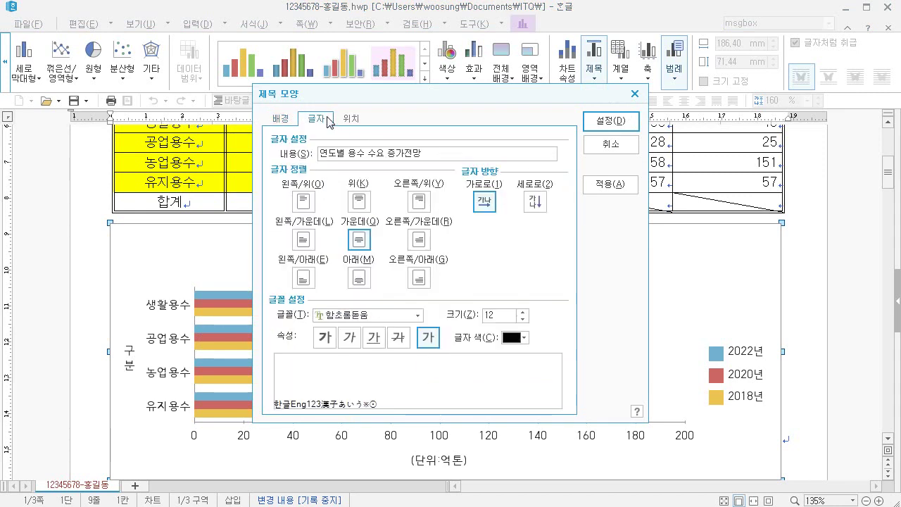
click(377, 315)
text(돋움)
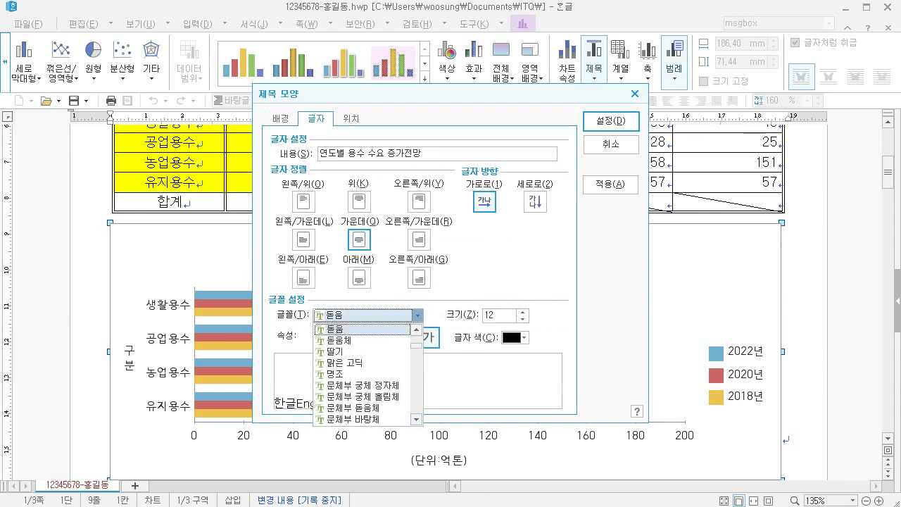
key(Return)
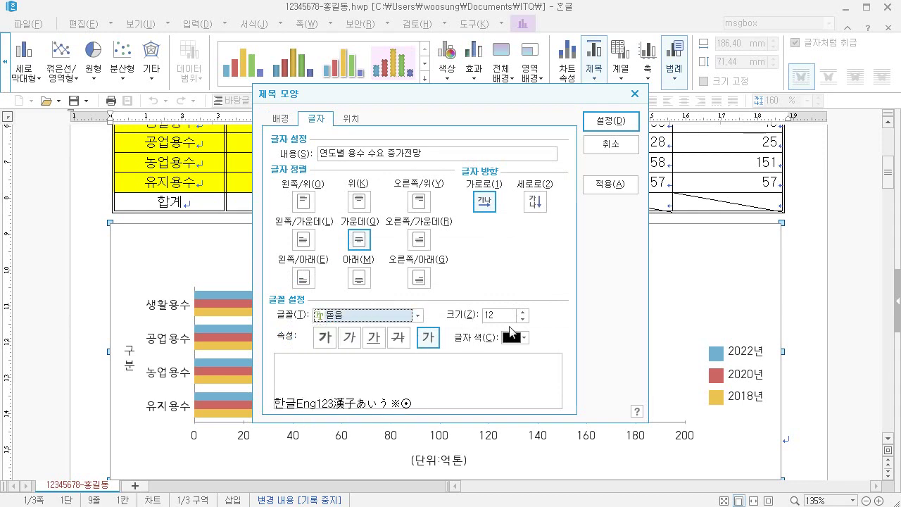
click(324, 338)
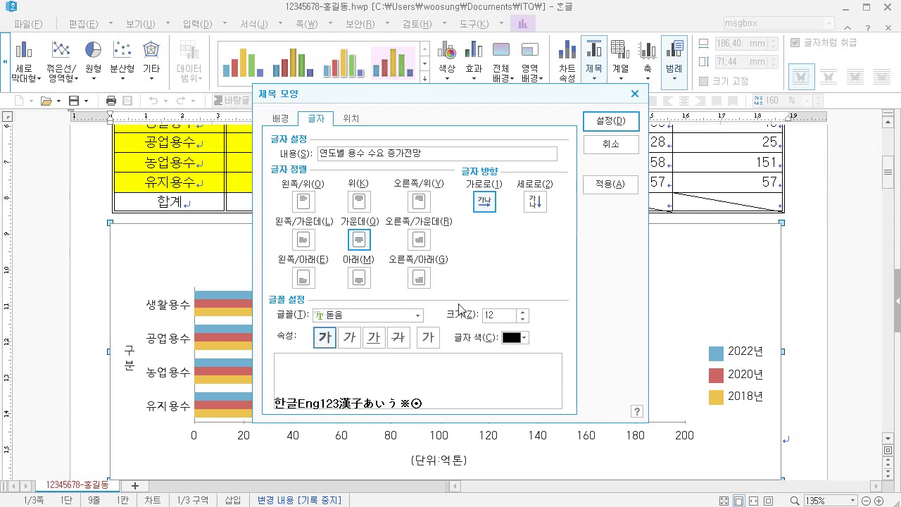
click(611, 121)
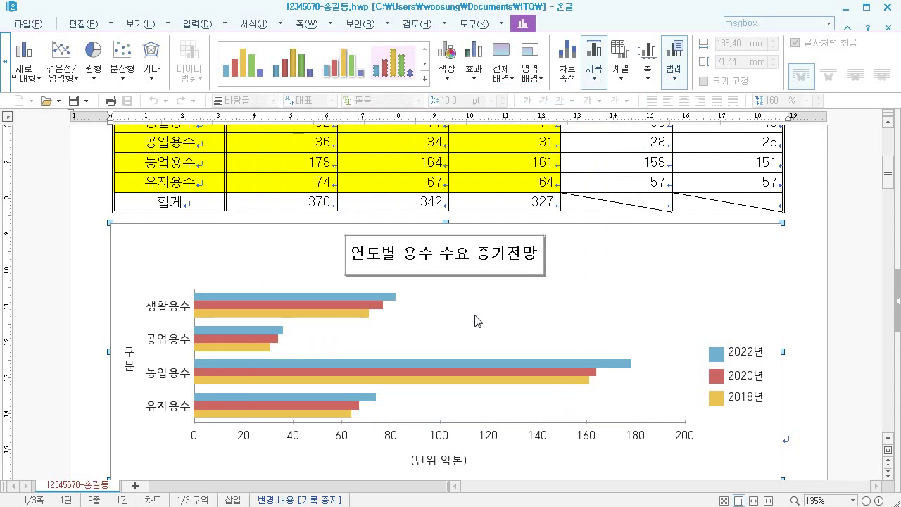
- Set the chart's "구분" axis title to horizontal text direction (가로로) in 궁서 at size 10 and apply the settings
click(129, 359)
click(241, 431)
click(734, 394)
click(131, 364)
double_click(131, 363)
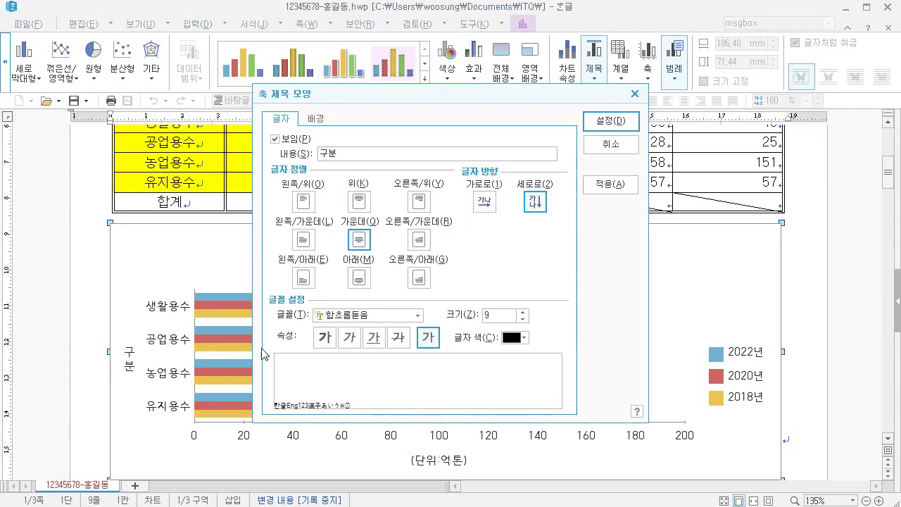
click(484, 204)
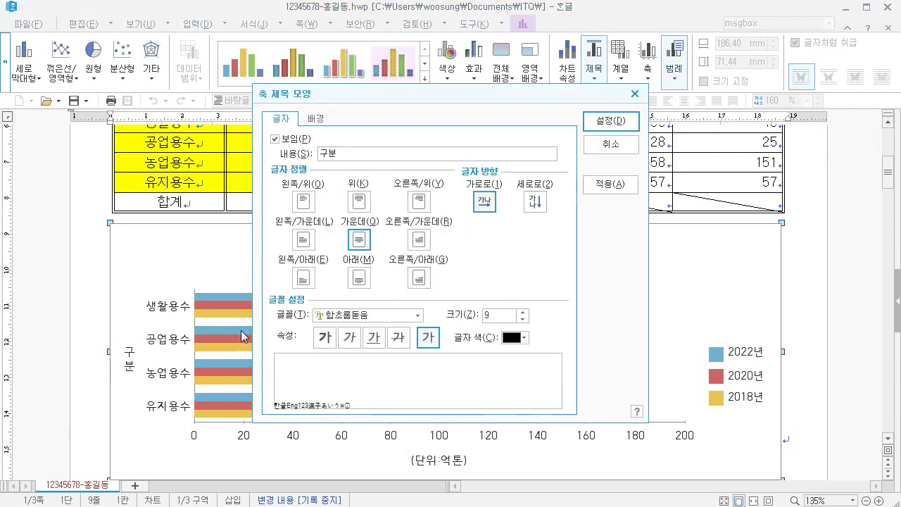
click(370, 317)
text(궁서)
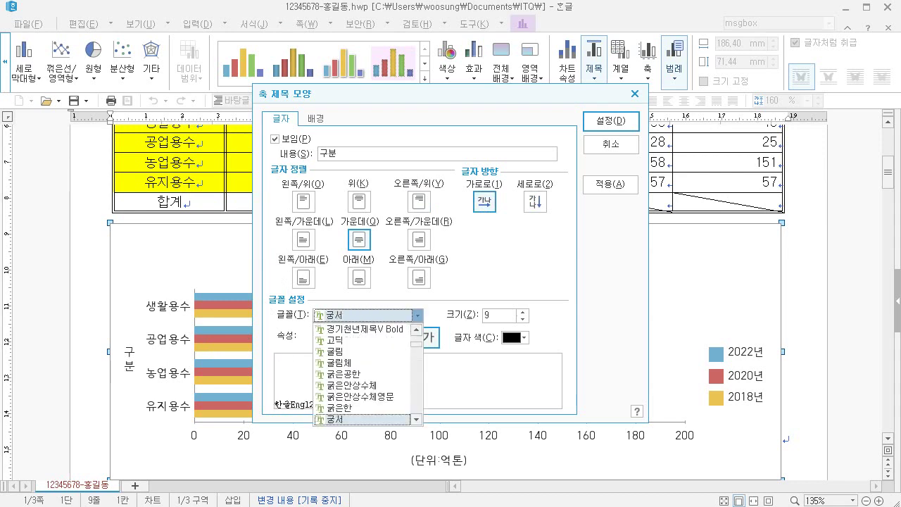
key(Return)
key(Tab)
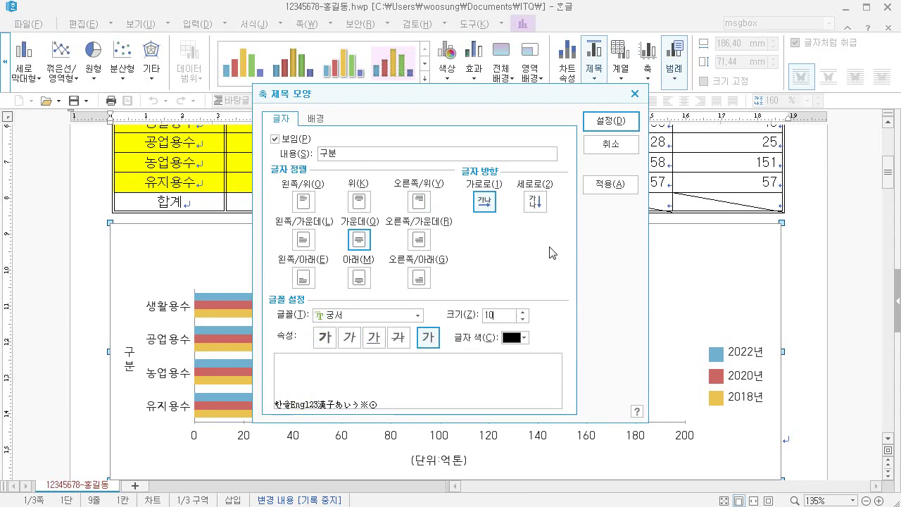
click(610, 124)
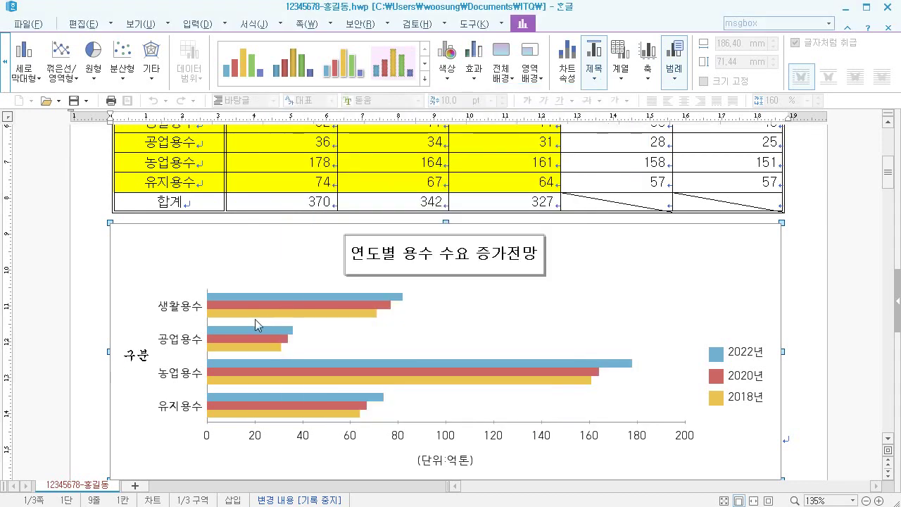
- Format the chart's category axis labels (생활용수 to 유지용수) in 궁서 at 10 pt
click(181, 340)
double_click(183, 313)
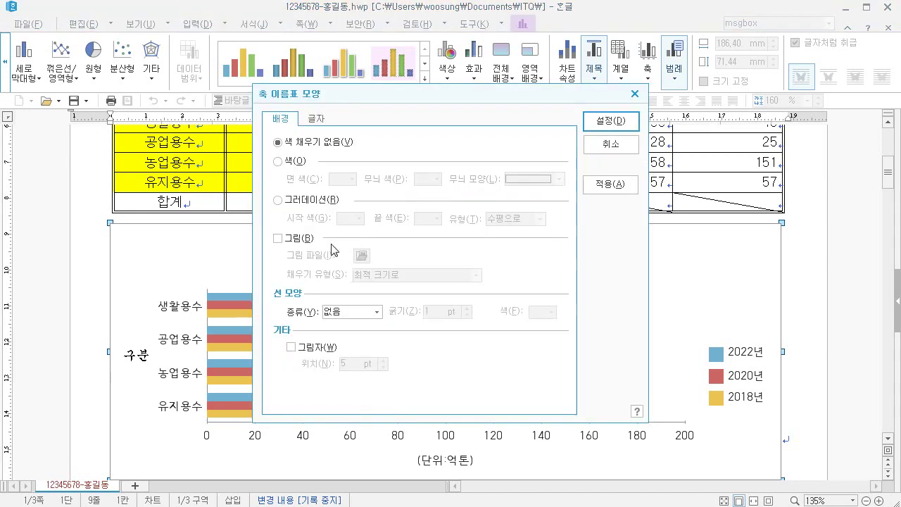
click(324, 121)
click(406, 311)
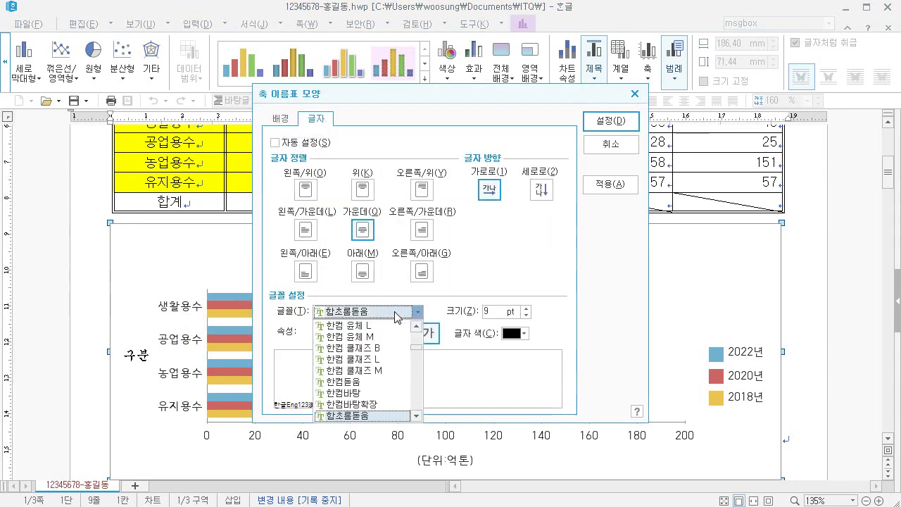
text(궁서)
key(Return)
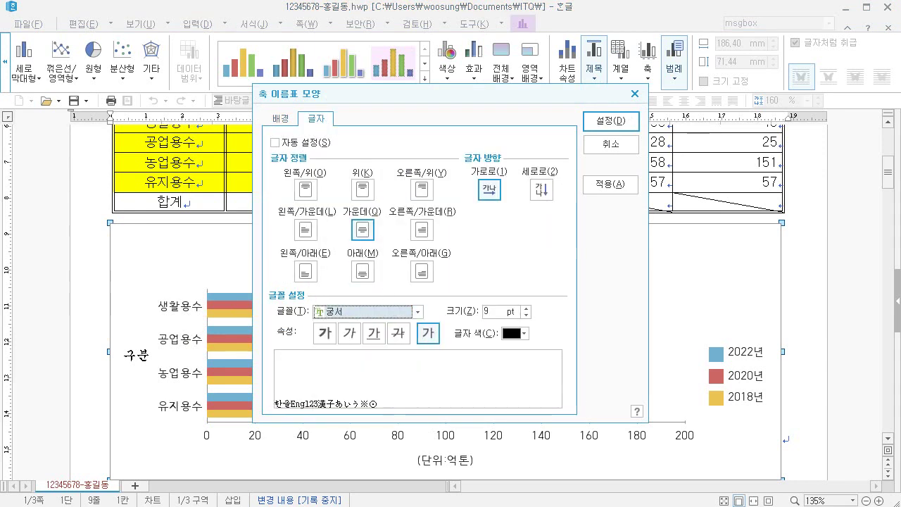
key(Tab)
text(10)
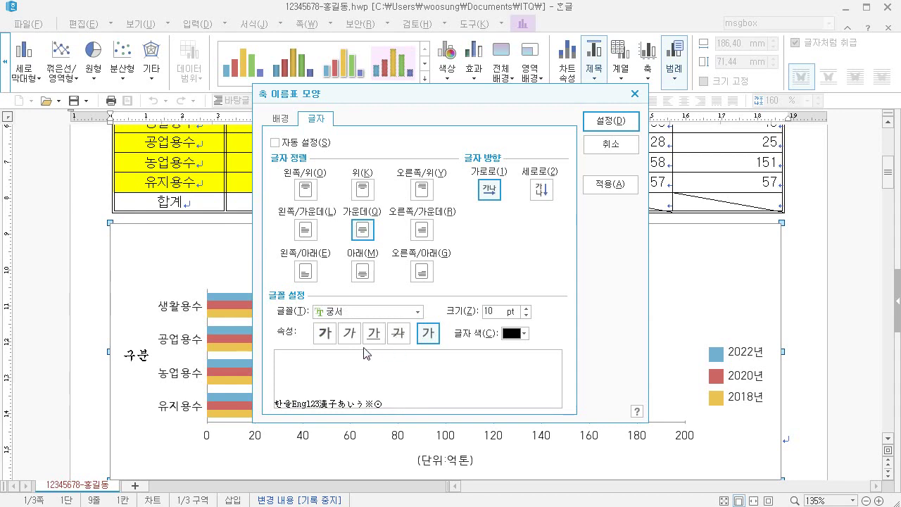
click(611, 122)
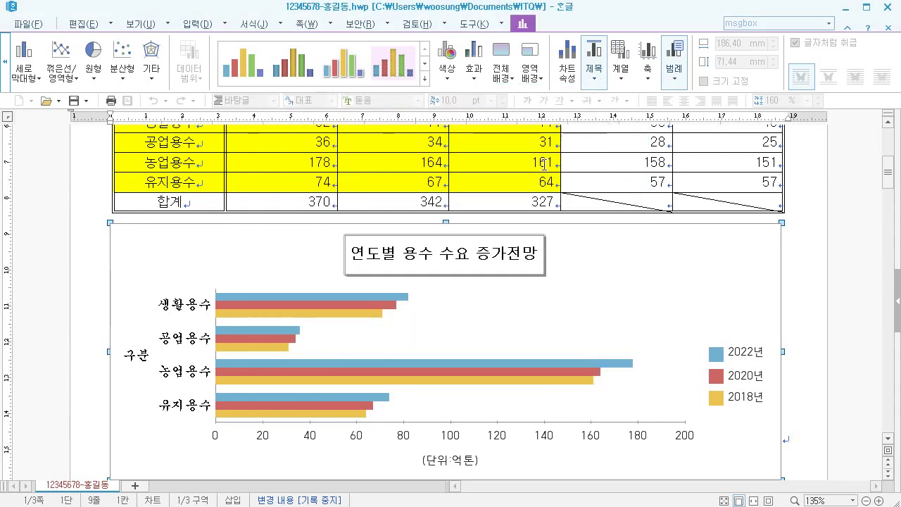
- Format the numeric labels of the chart's value axis in 궁서 at 10 pt
double_click(361, 440)
click(316, 119)
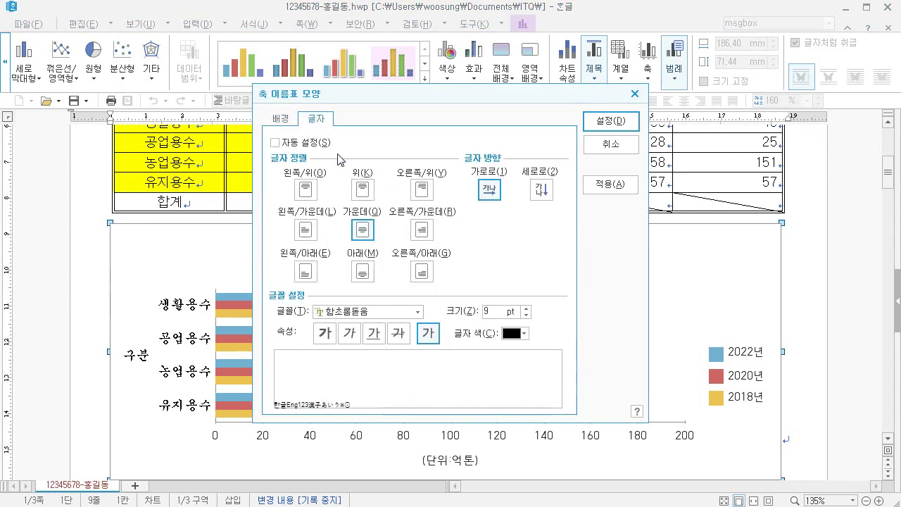
click(366, 316)
text(궁서)
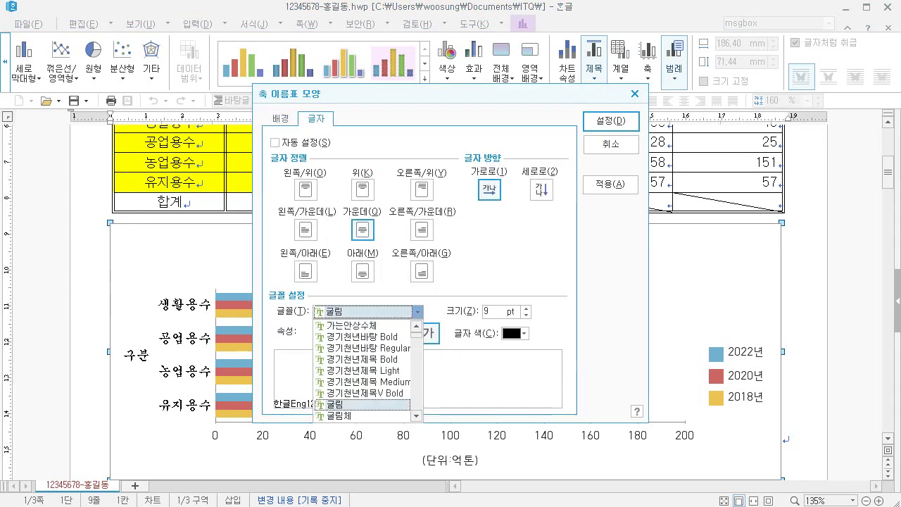
key(Return)
text(10)
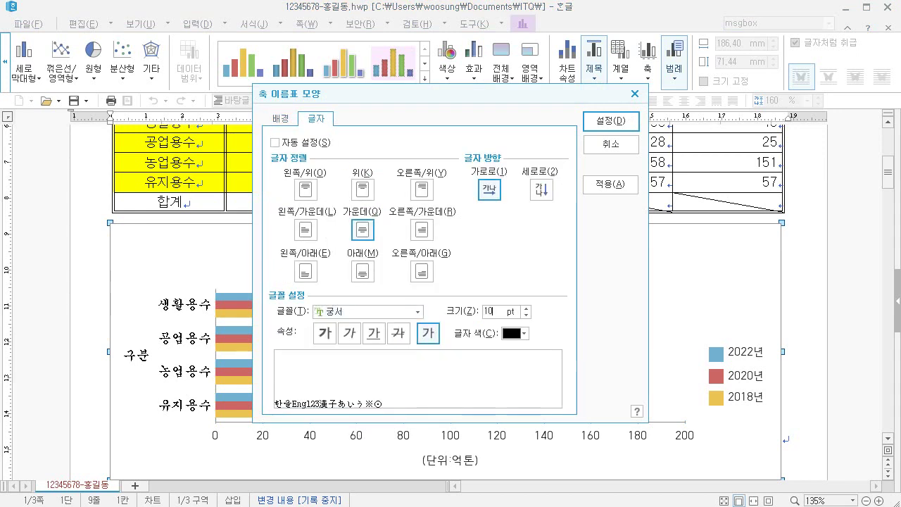
click(626, 120)
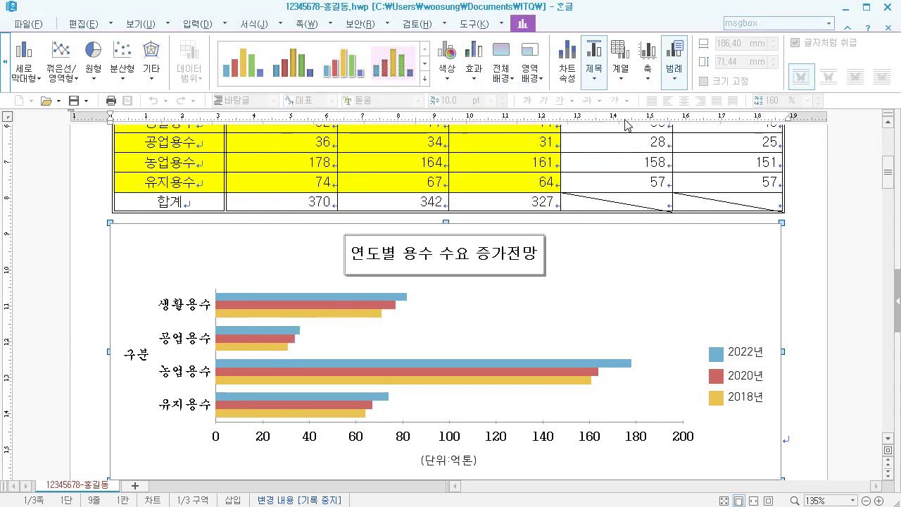
- Set the "(단위:억톤)" axis title's font to 궁서 and its size to 10
click(446, 461)
double_click(459, 465)
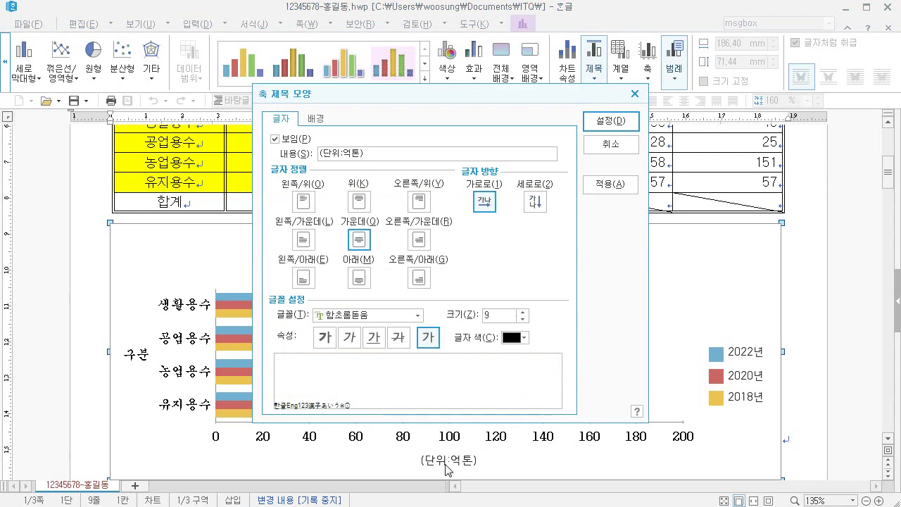
click(380, 315)
scroll(366, 394, down, 5)
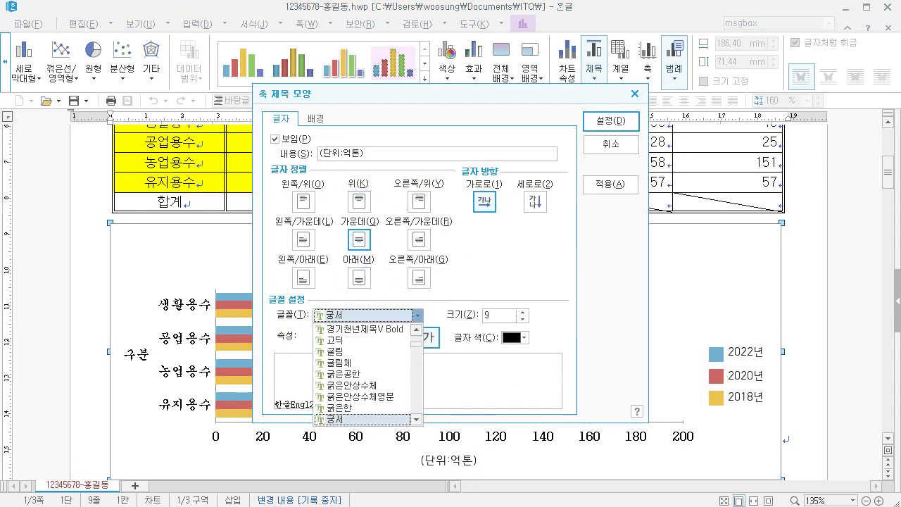
click(352, 408)
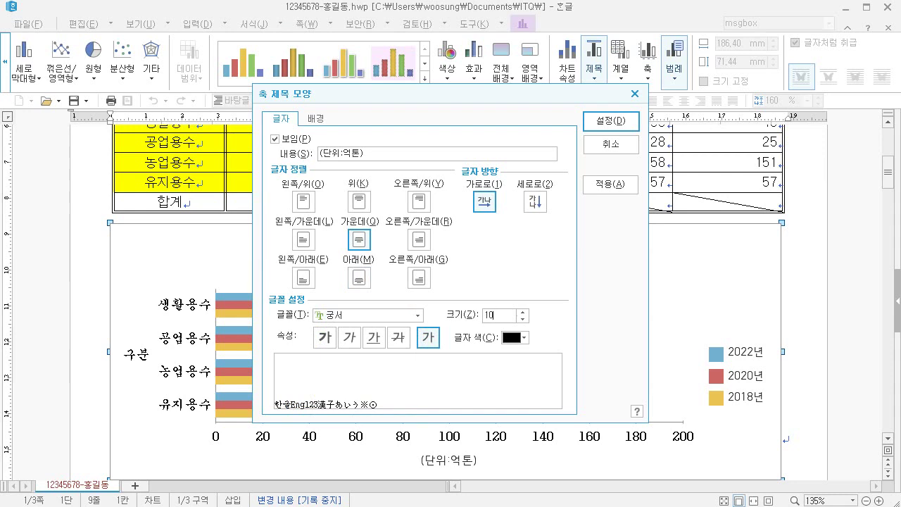
click(611, 121)
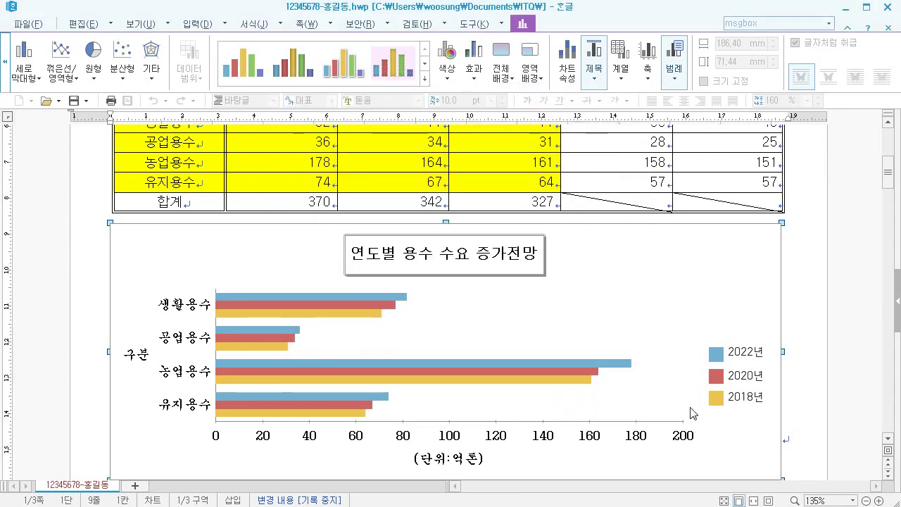
- Give the chart legend a single-line (한 줄로) border and set its font to 궁서
double_click(753, 376)
click(362, 313)
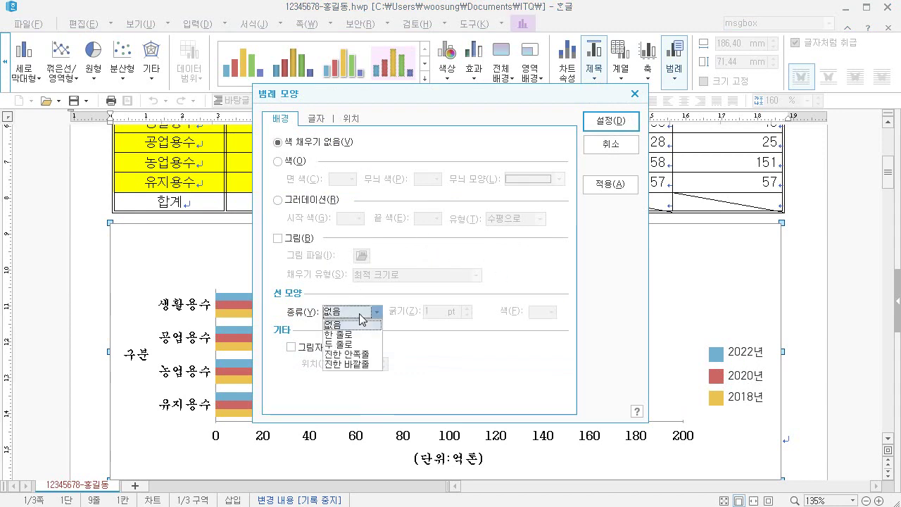
click(345, 334)
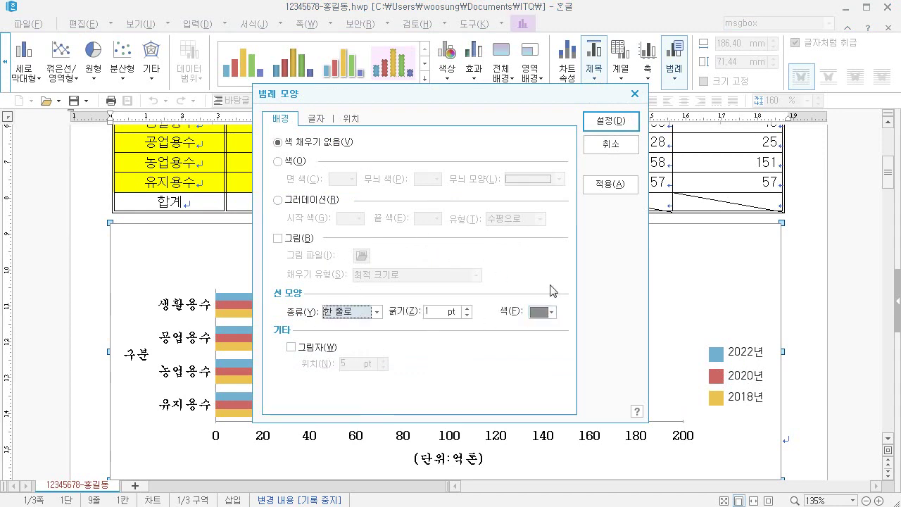
click(315, 121)
click(345, 317)
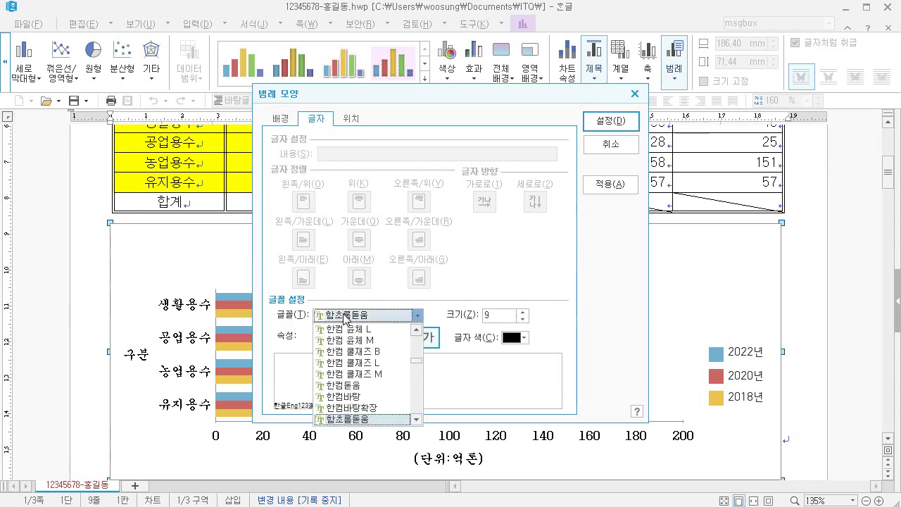
text(궁서)
key(Return)
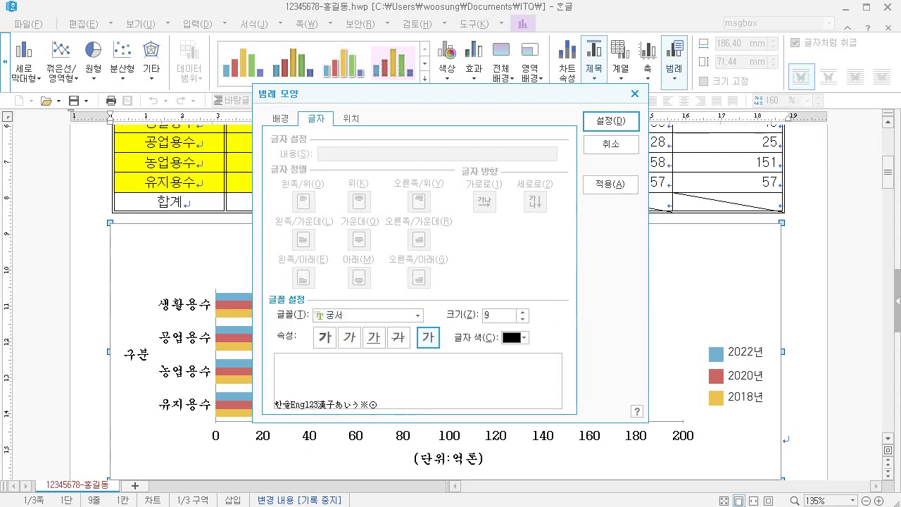
key(Return)
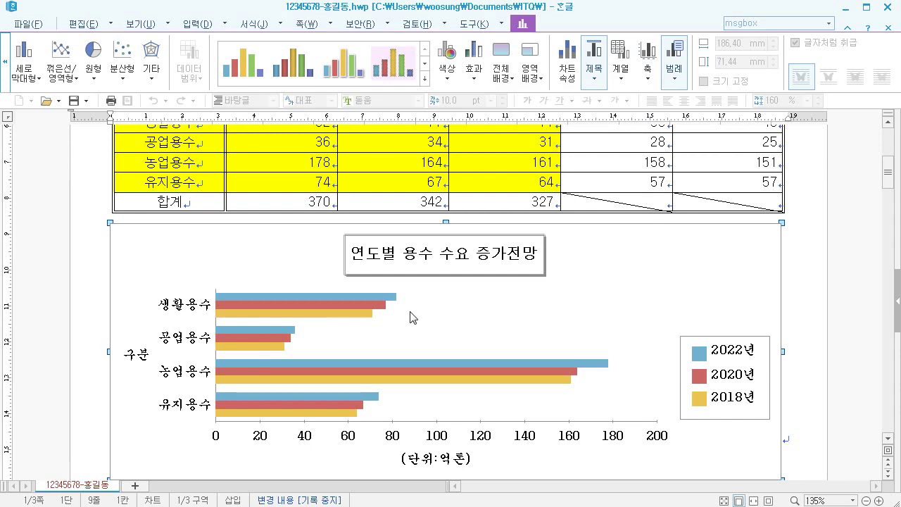
- Enter "(1)" on the line below item 3 and open the equation editor there
scroll(410, 315, down, 1)
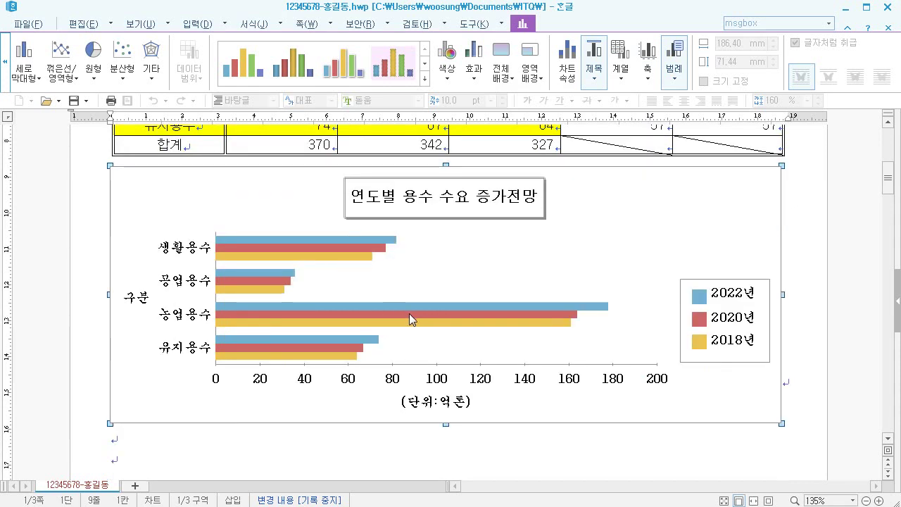
click(383, 437)
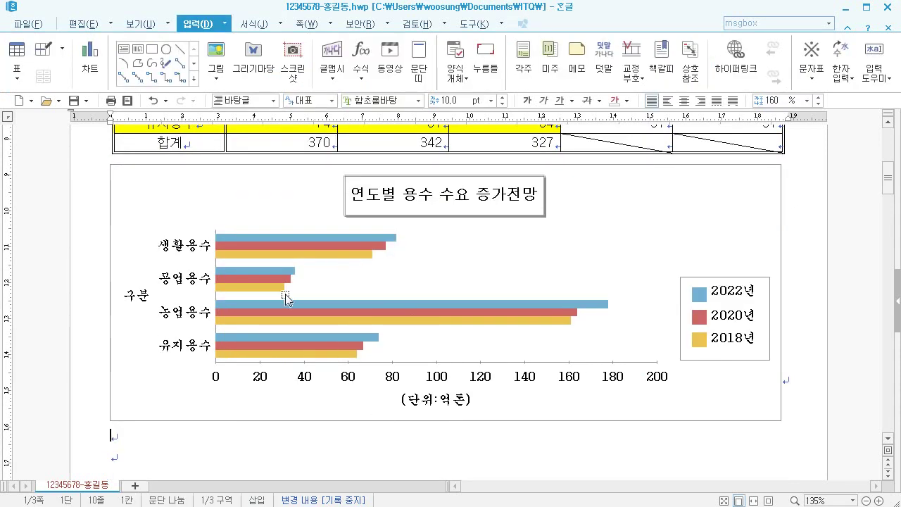
scroll(285, 298, down, 10)
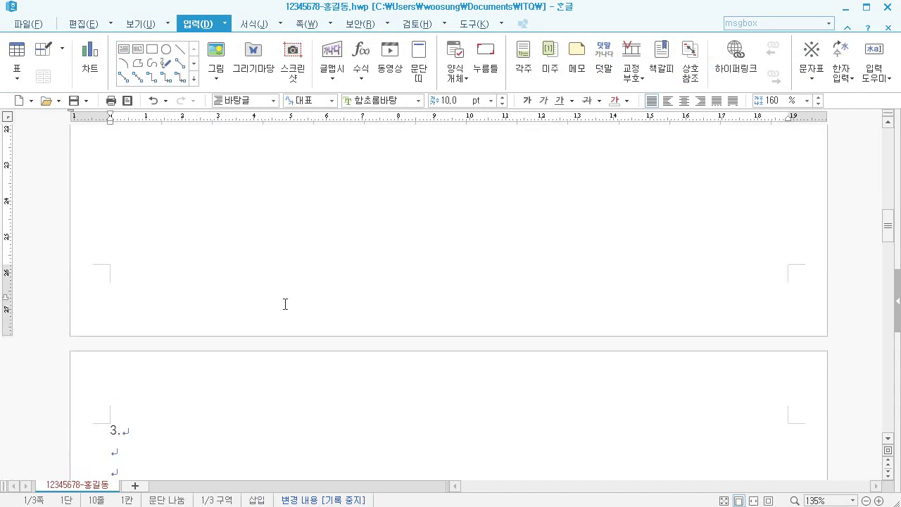
scroll(285, 303, down, 2)
click(124, 338)
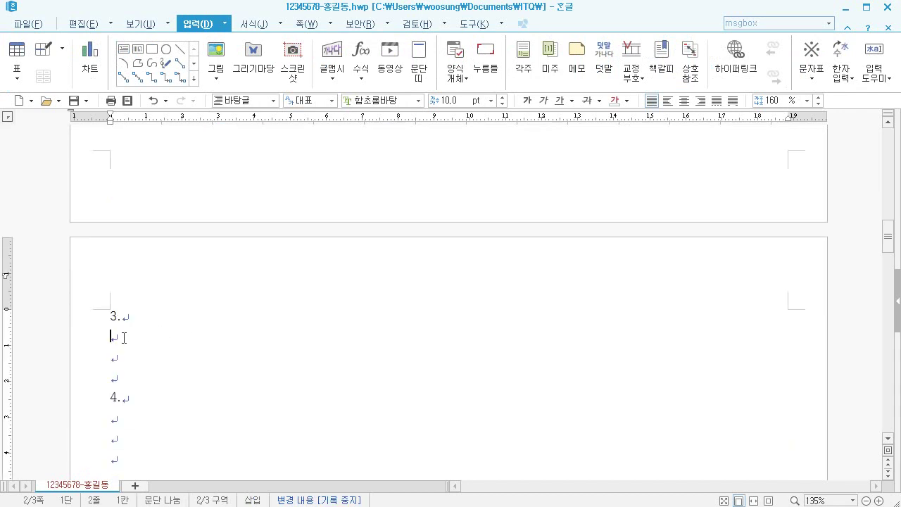
text((1))
click(364, 57)
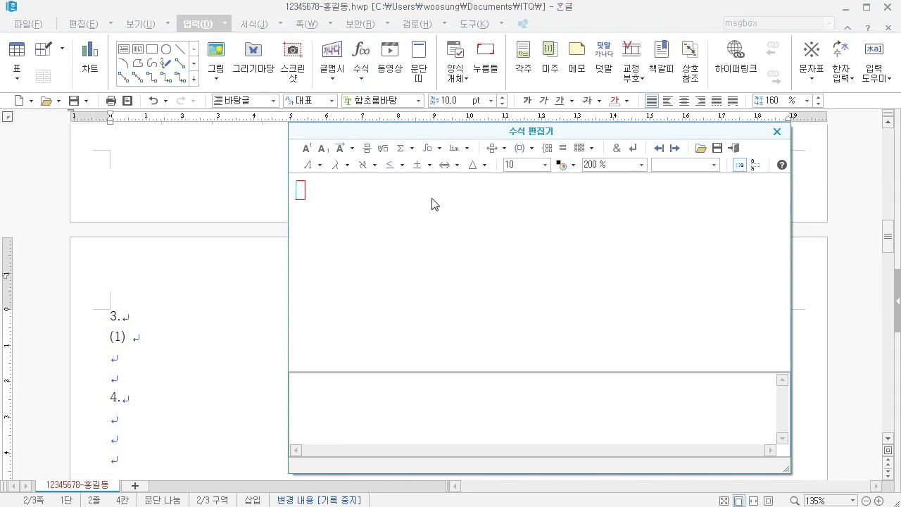
- Insert a lowercase lim expression with n→∞ into the equation
click(470, 149)
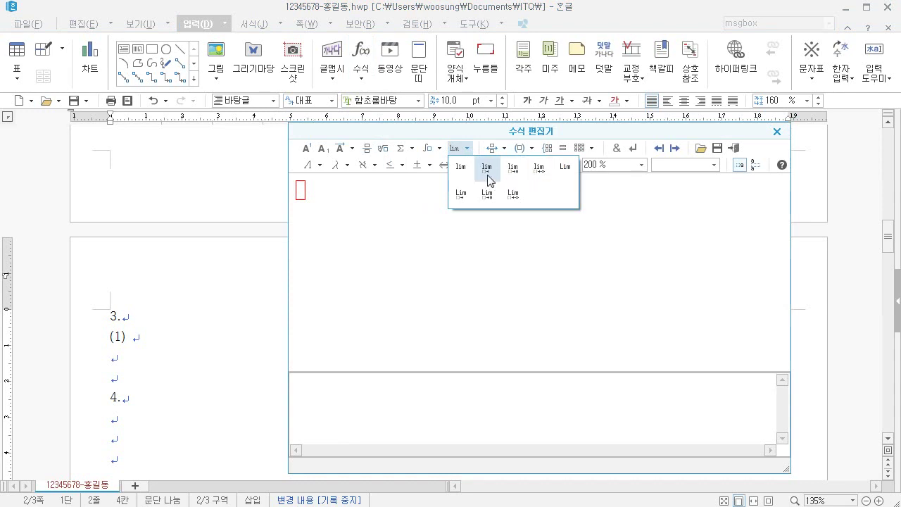
click(538, 180)
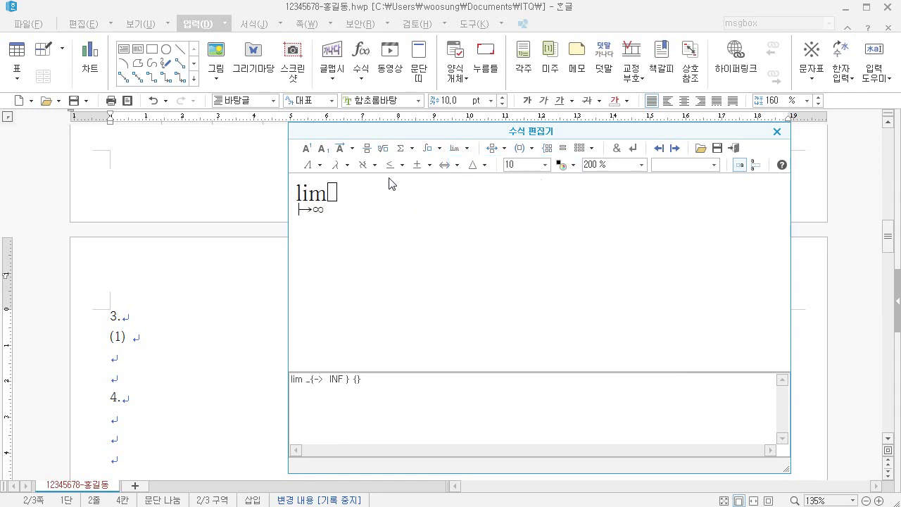
text(n)
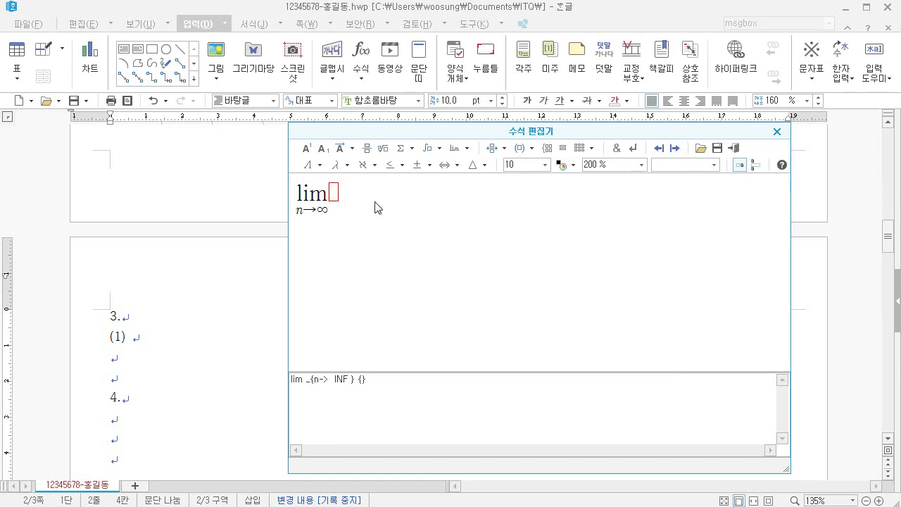
- Add a fraction after the lim expression with the numerator 2n²−3n+1
click(366, 150)
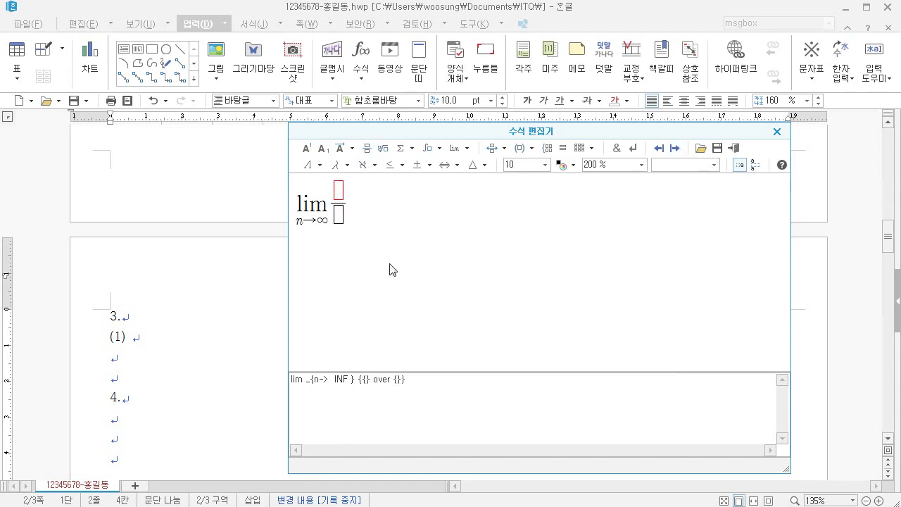
text(2n)
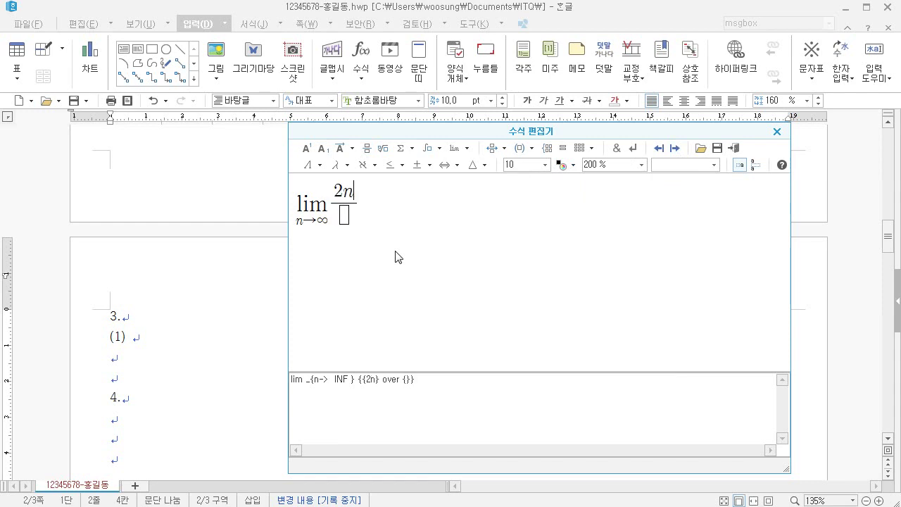
click(307, 149)
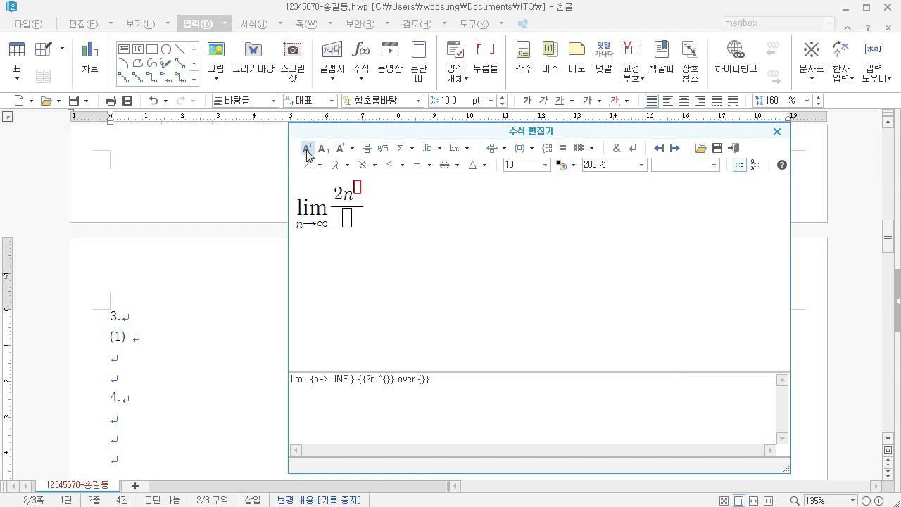
text(2)
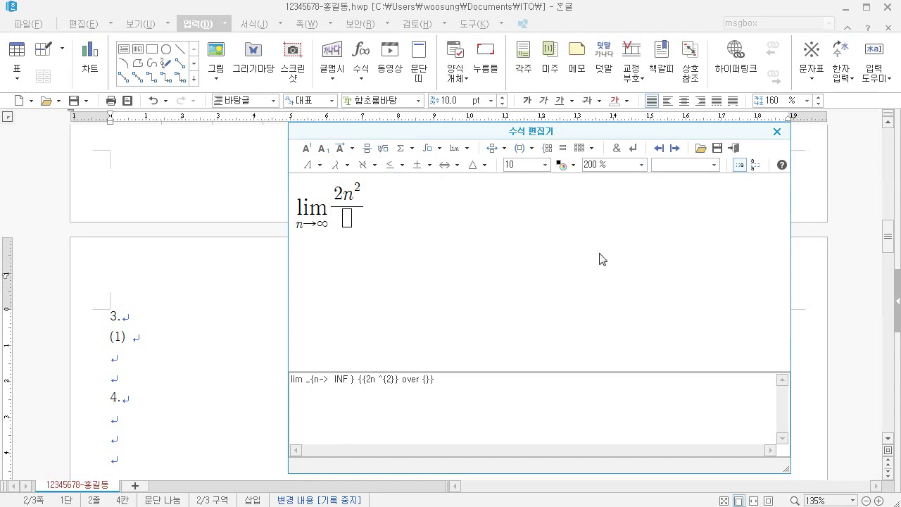
key(Right)
text(-3)
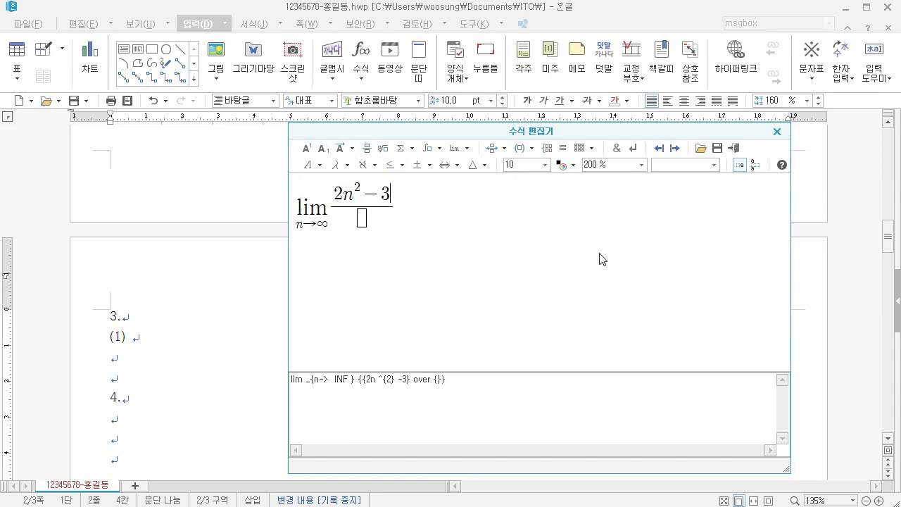
text(n+1)
- Enter n²+1 as the denominator, append =2 after the fraction, and insert the equation into the document
key(Tab)
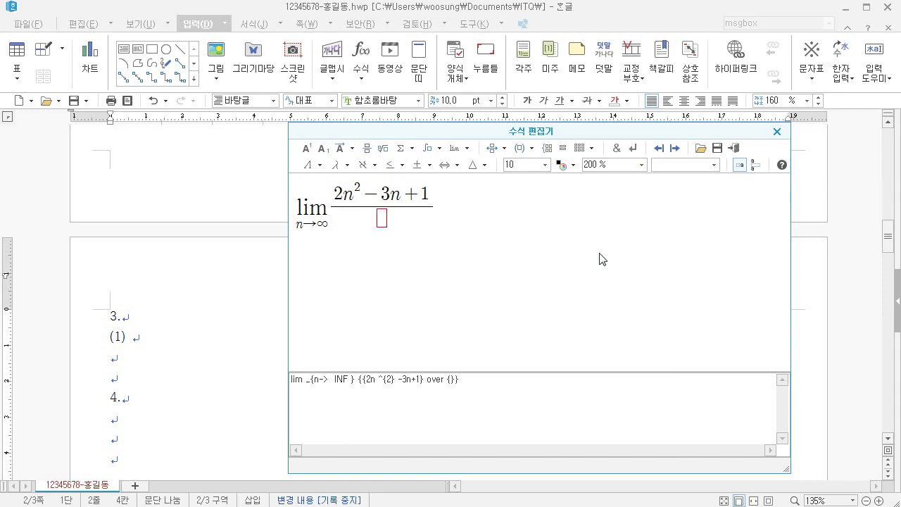
text(n)
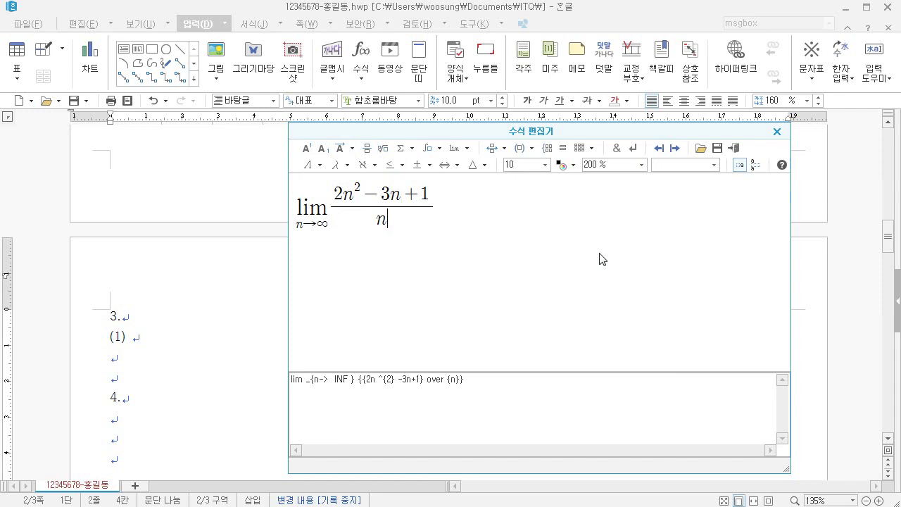
click(306, 148)
text(2)
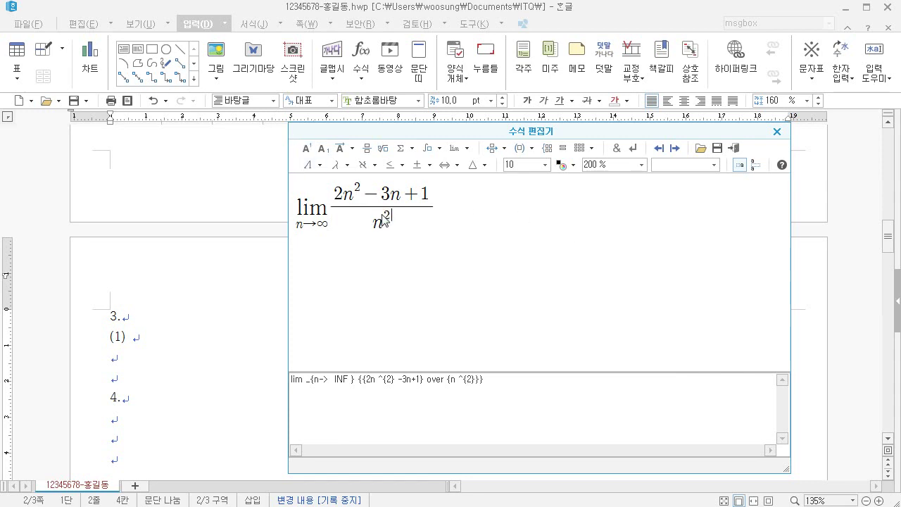
key(Tab)
text(+1)
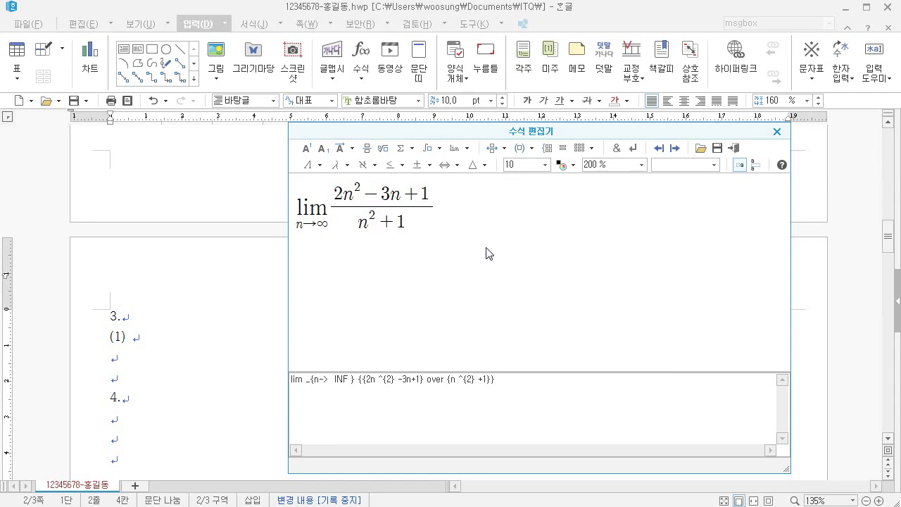
key(Tab)
text(=2)
click(734, 147)
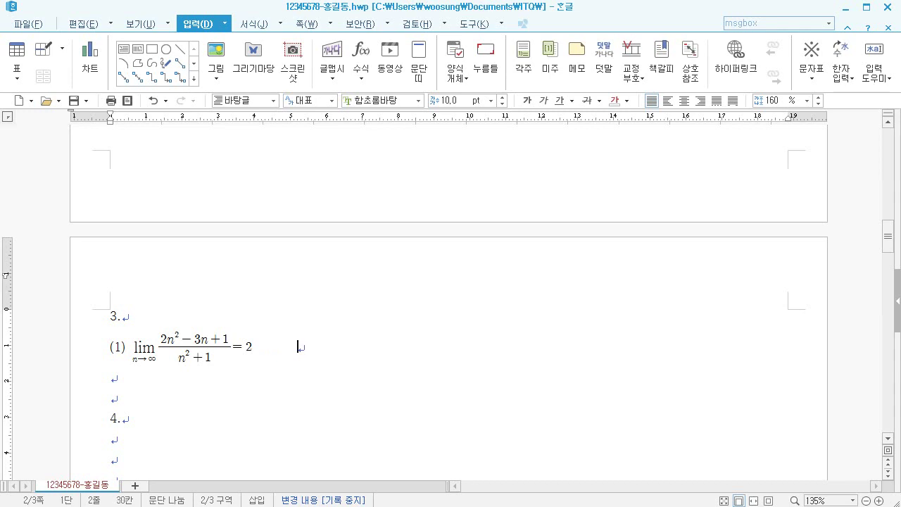
- Add "(2)" after the first equation and start a new equation there as a fraction with the numerator a − 2/(a+1)
text((2))
click(361, 56)
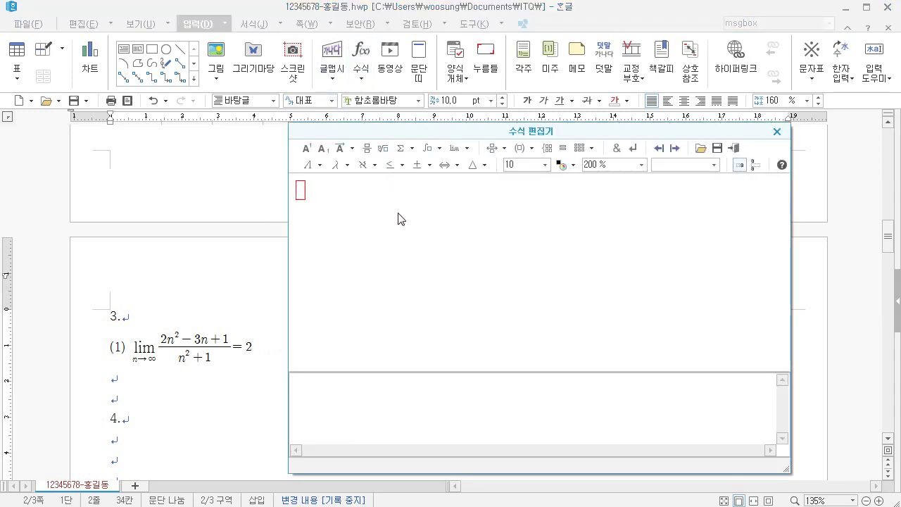
click(367, 150)
text(a-)
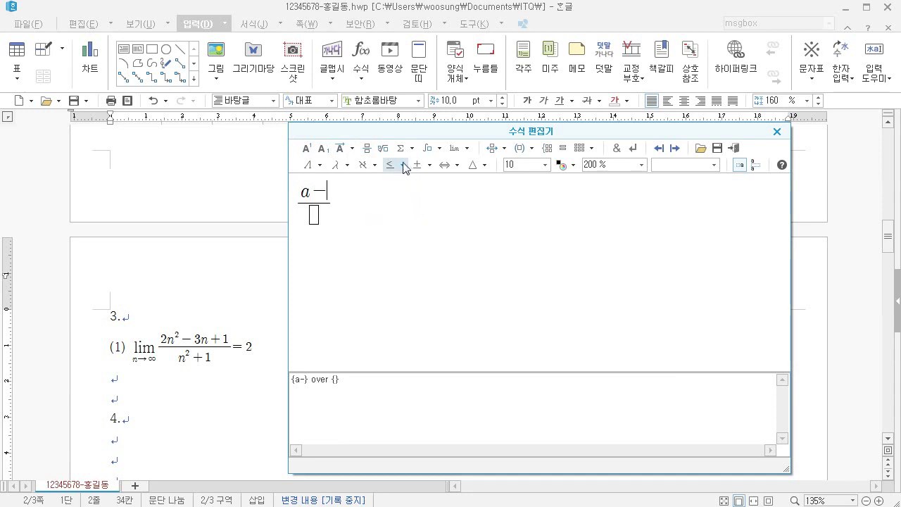
click(368, 147)
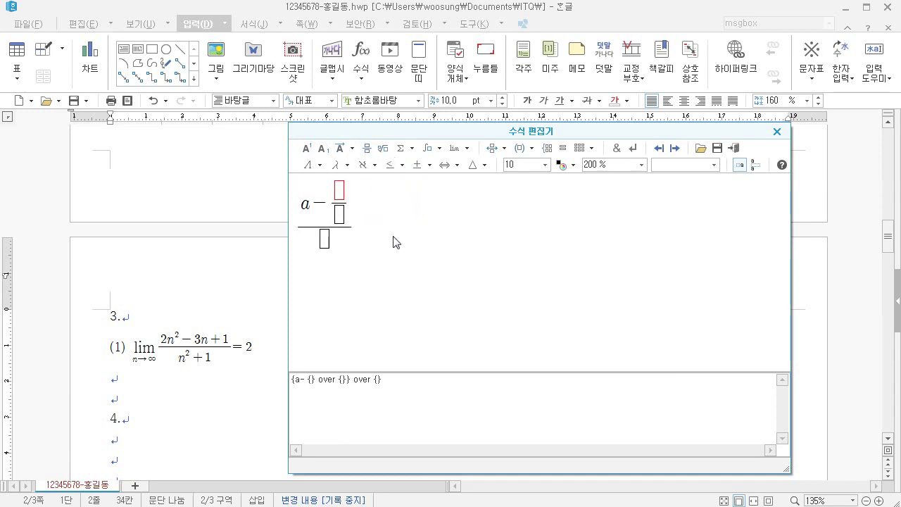
text(2)
key(Tab)
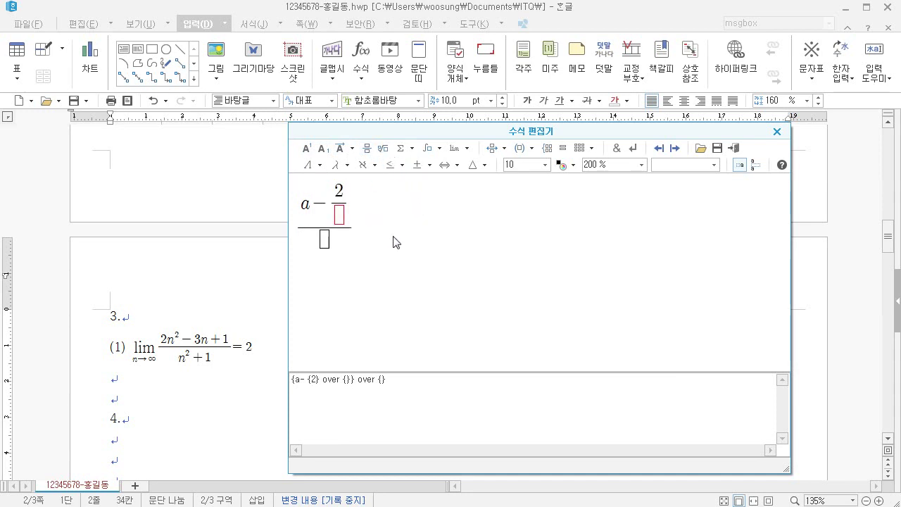
text(a+1)
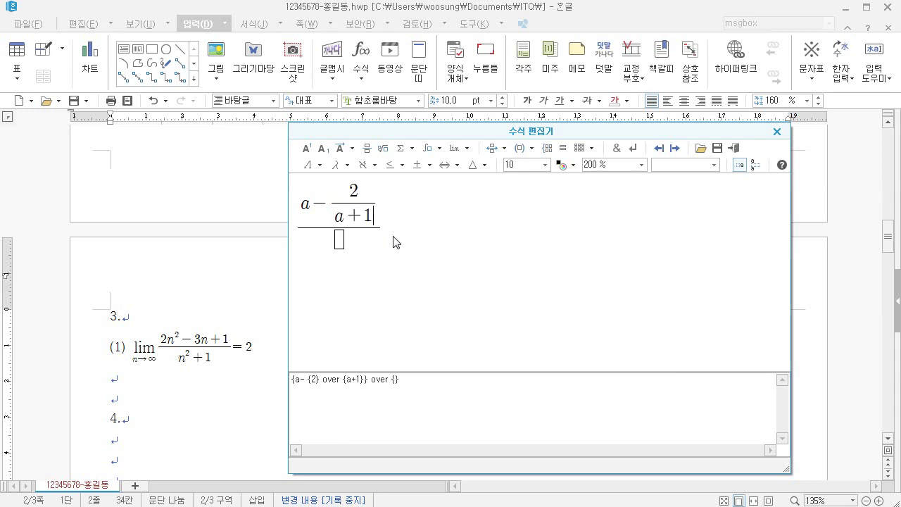
- Enter a+2 as the denominator of the outer fraction
key(Tab)
text(a+2)
key(Tab)
- Complete equation (2) with = (a−1)/(a+1) and insert it into the document
text(=)
click(366, 148)
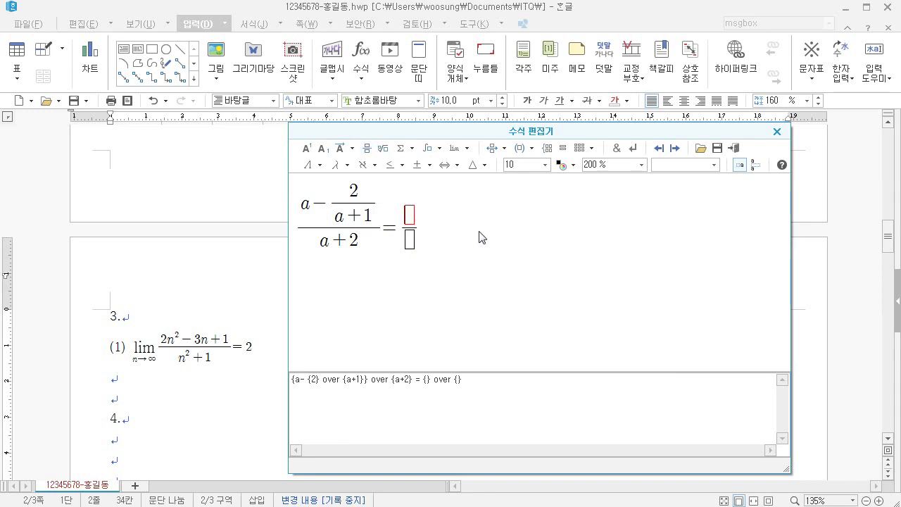
text(a-1)
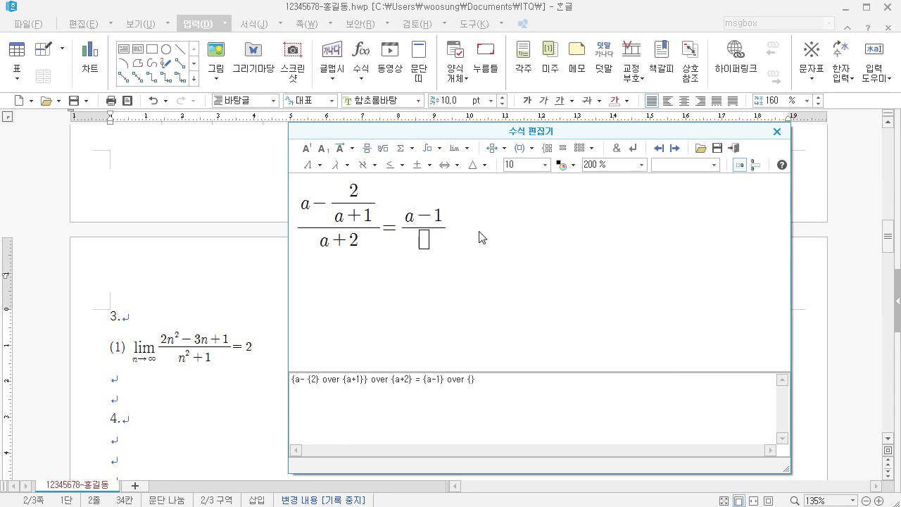
key(Tab)
text(a+1)
click(734, 148)
click(322, 404)
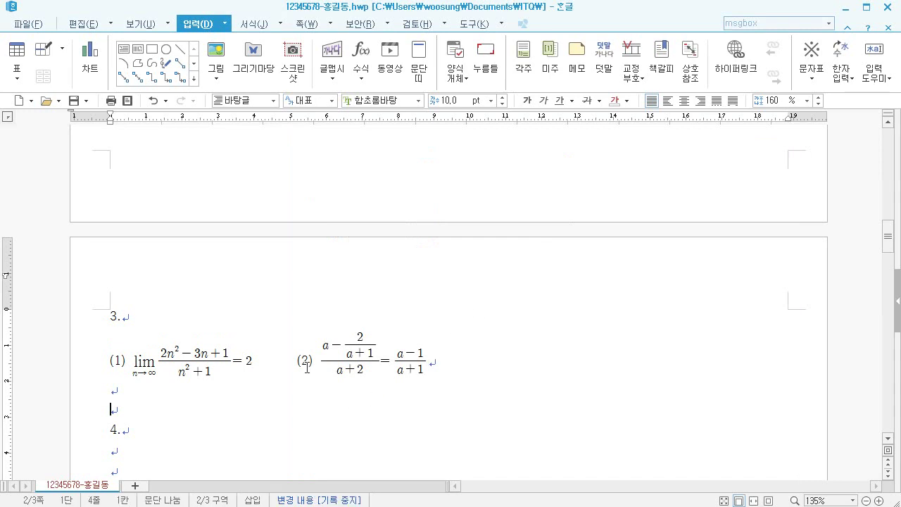
- Draw a rectangle about 85 mm wide and 51 mm high below item 4
scroll(317, 325, down, 2)
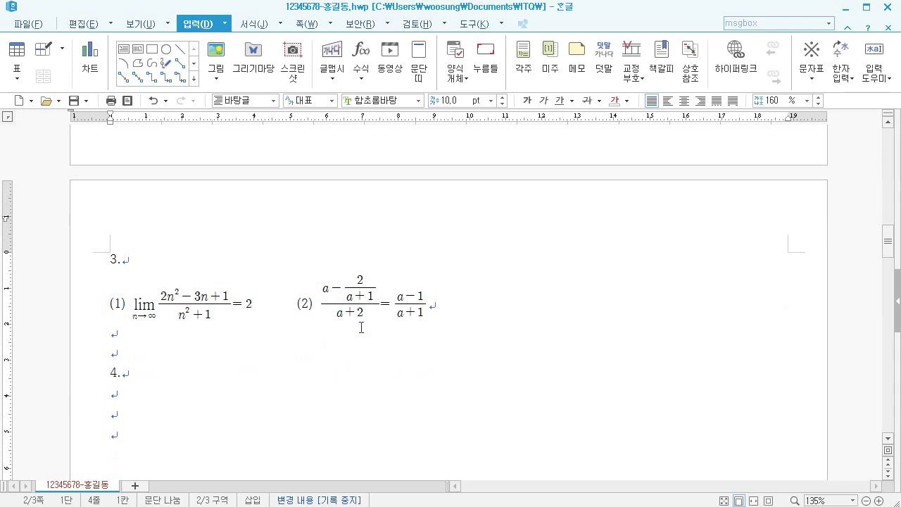
scroll(361, 327, down, 1)
click(272, 237)
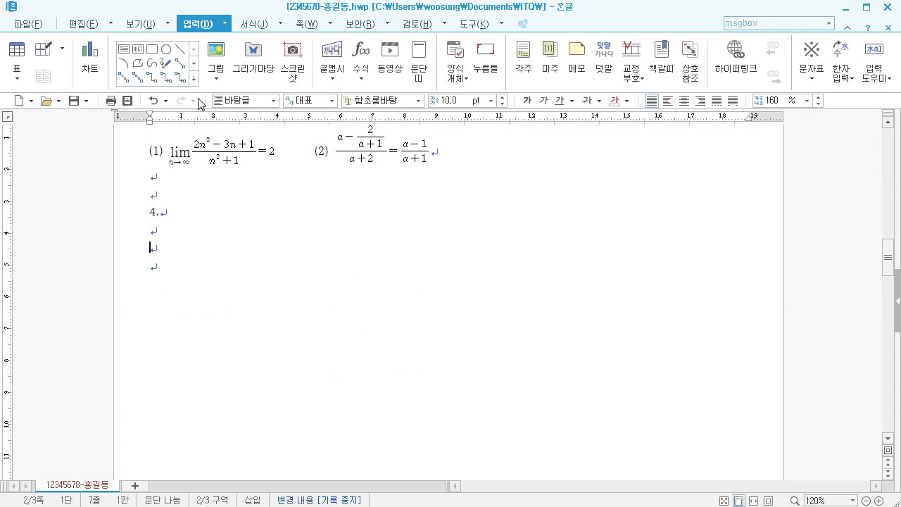
click(151, 48)
drag(294, 261, 564, 425)
- Set the rectangle's size to 130 mm wide by 145 mm high and fix it with 크기 고정
double_click(438, 358)
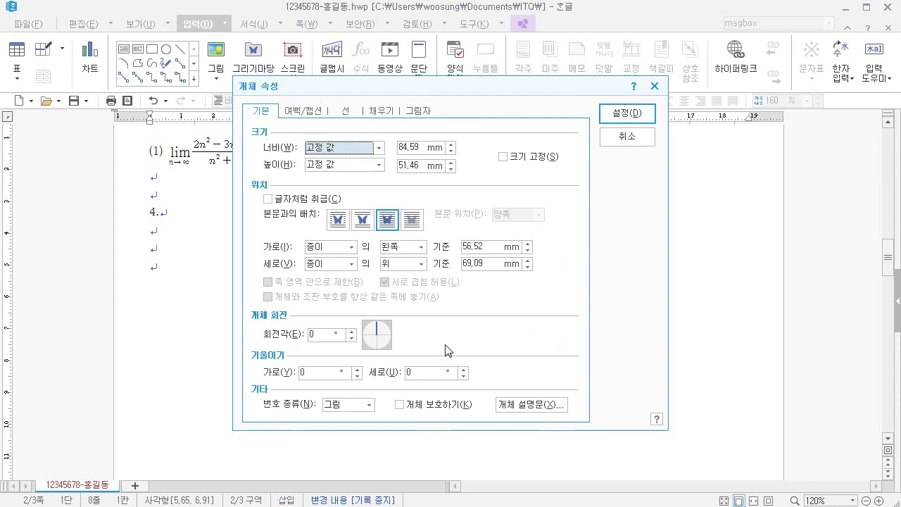
key(Tab)
text(130)
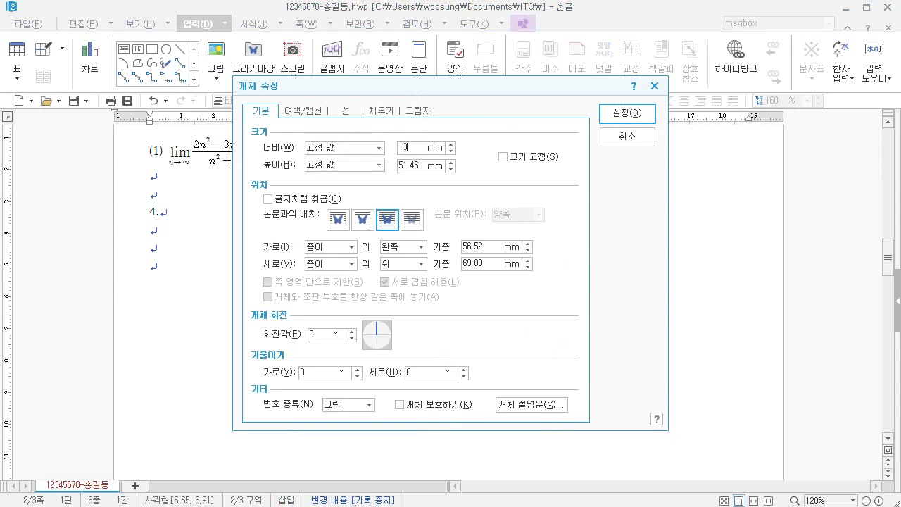
key(Tab)
key(Tab)
text(1)
click(504, 158)
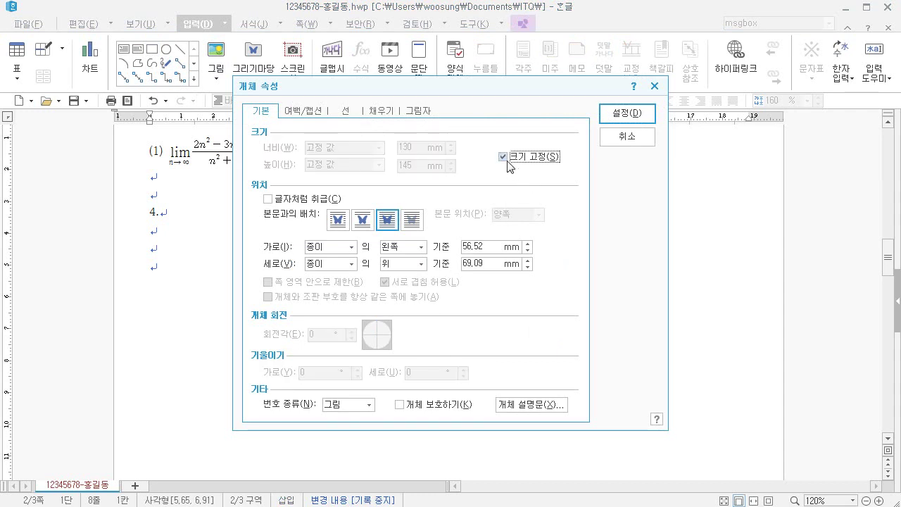
- Fill the rectangle with a pale orange face color and move it slightly to the left on the page
click(381, 113)
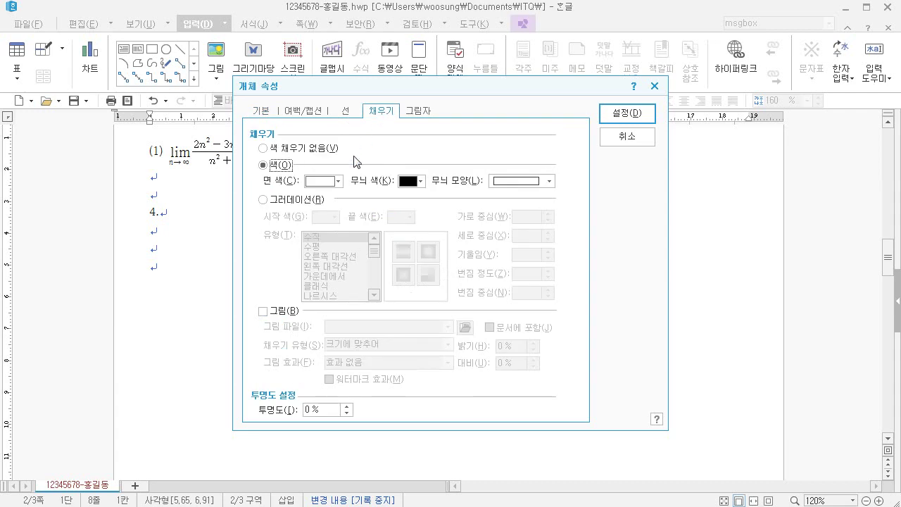
click(339, 182)
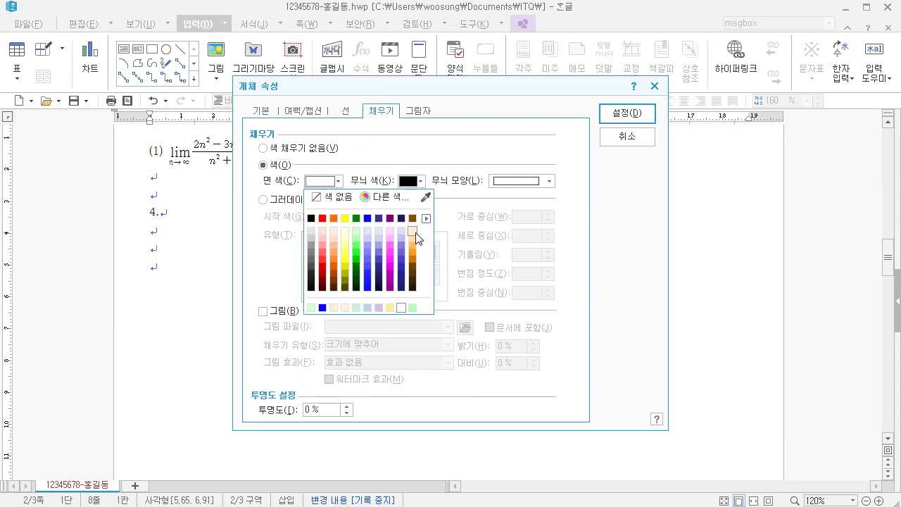
click(414, 233)
click(626, 114)
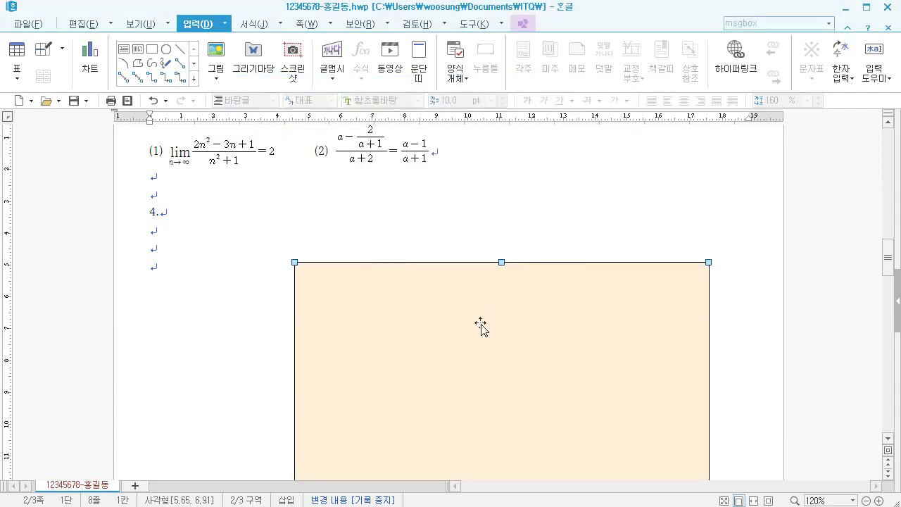
drag(399, 321, 435, 318)
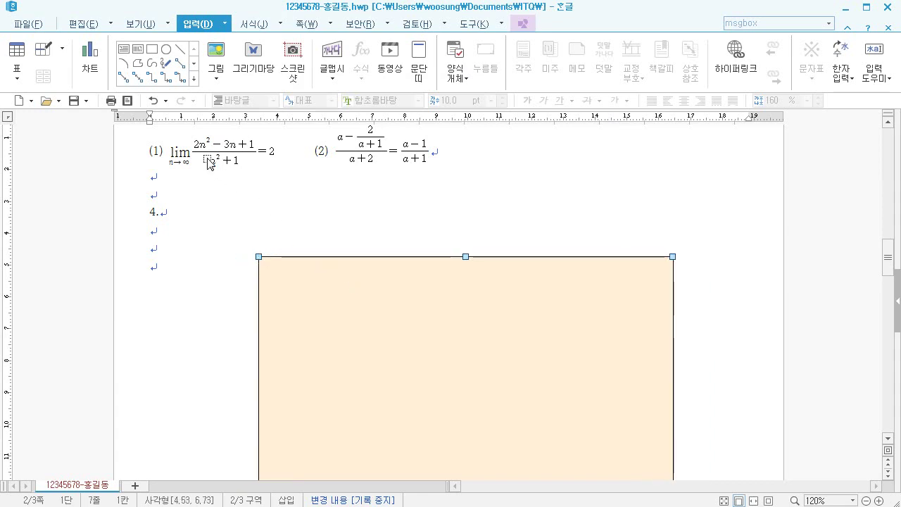
- Draw a text box across the rectangle's upper edge, set its width to 100 mm, and enter a new height
click(127, 51)
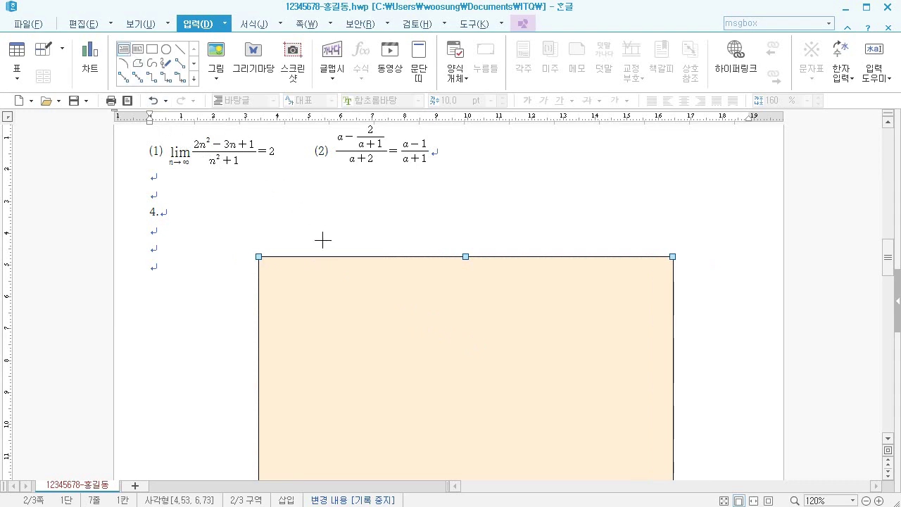
drag(285, 224, 412, 269)
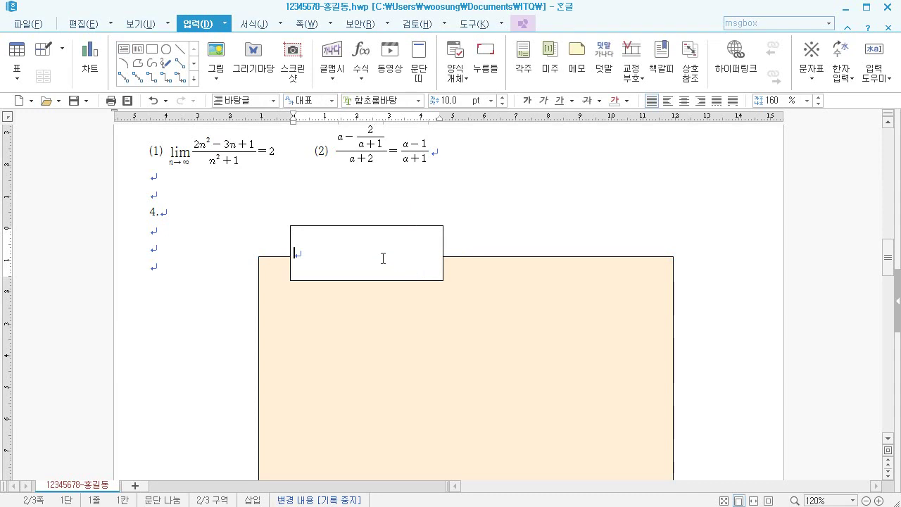
double_click(378, 229)
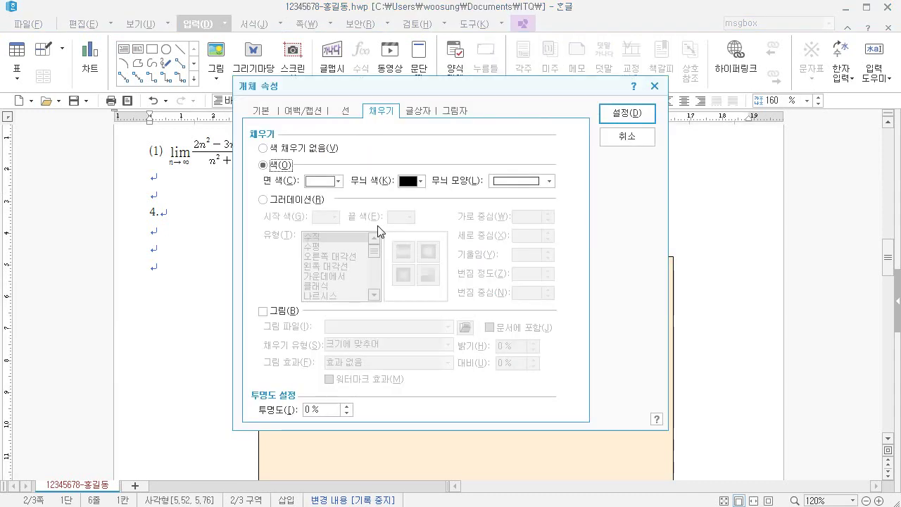
click(262, 112)
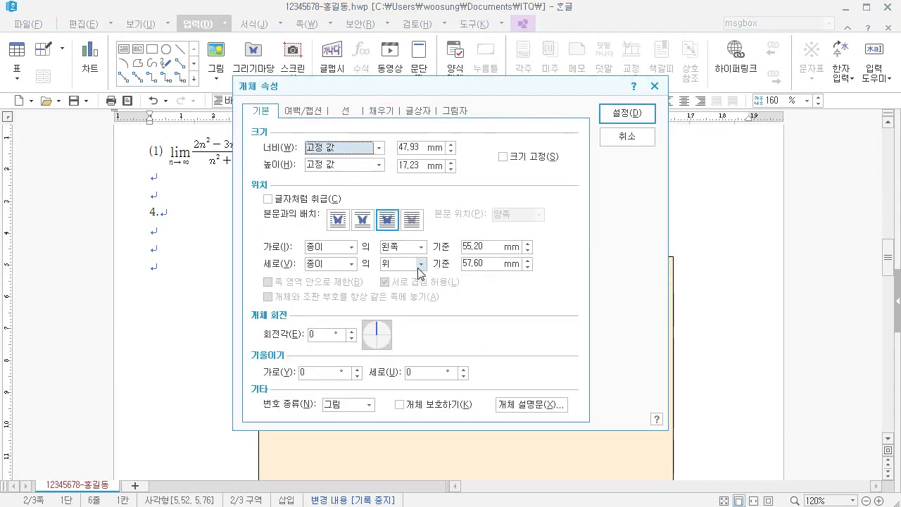
key(Tab)
text(100)
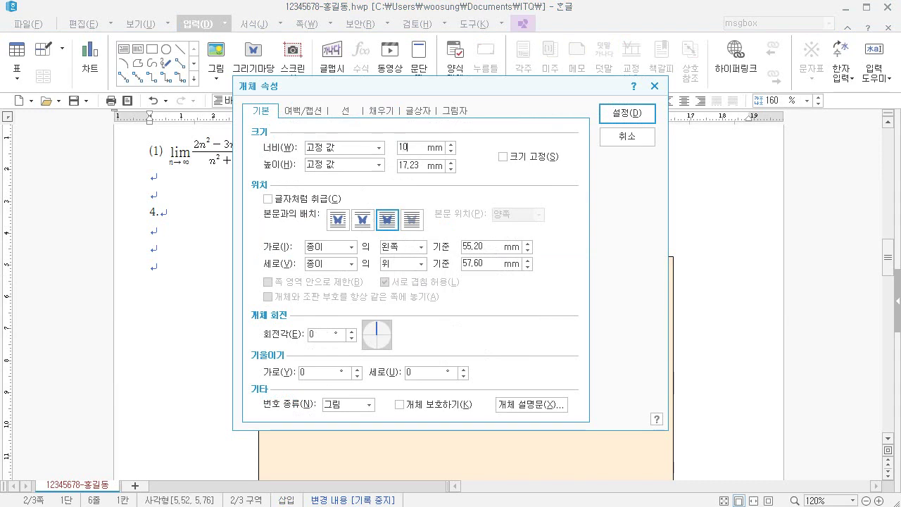
key(Tab)
key(Tab)
text(1)
- Give the title text box rounded corners (둥근 모양) and a blue face color
click(345, 111)
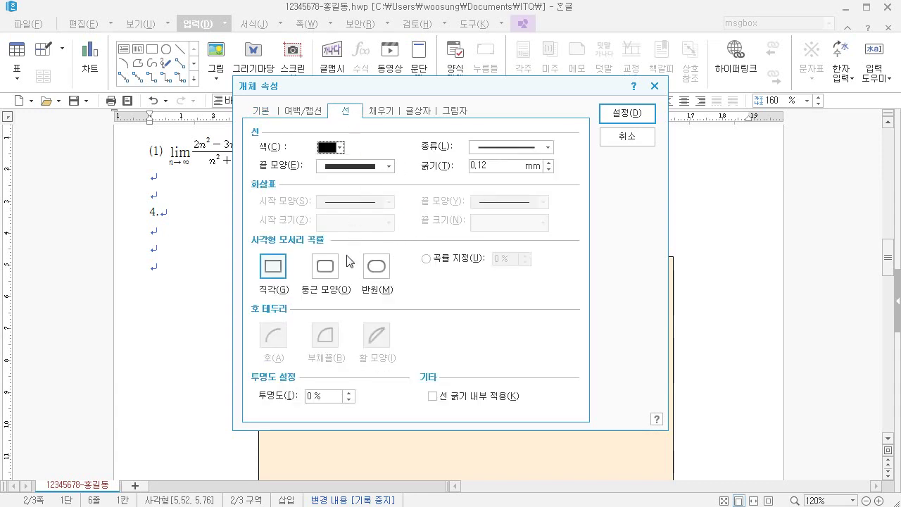
click(395, 112)
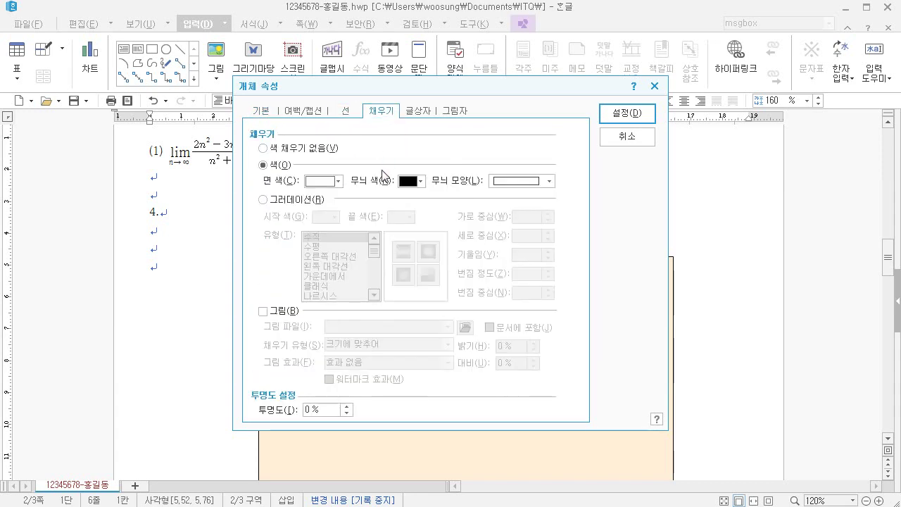
click(325, 182)
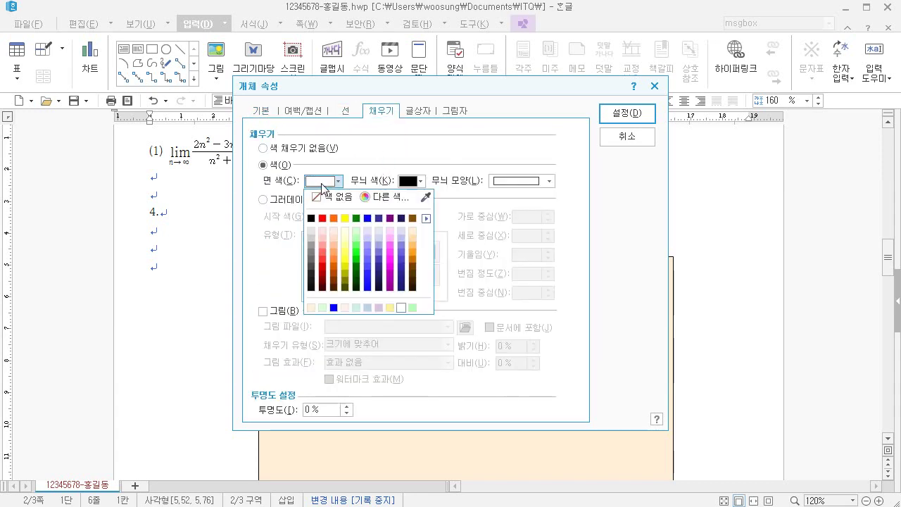
click(369, 219)
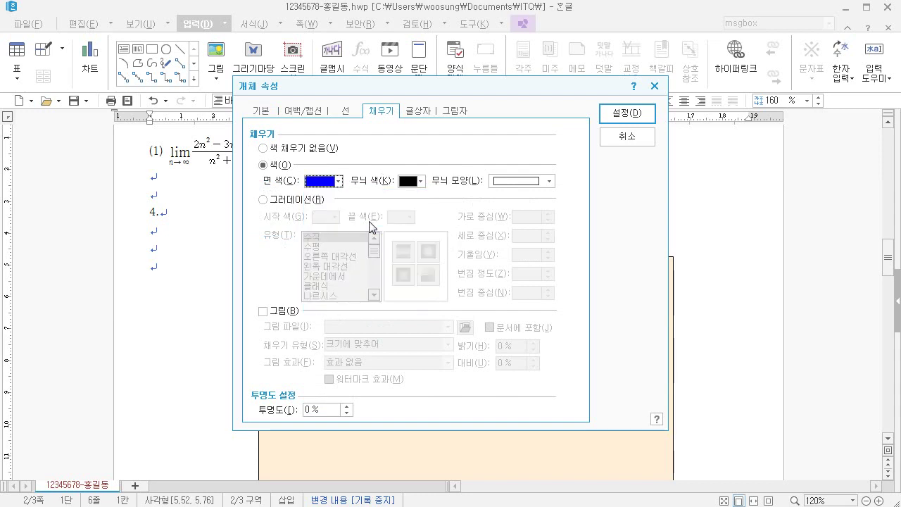
click(610, 115)
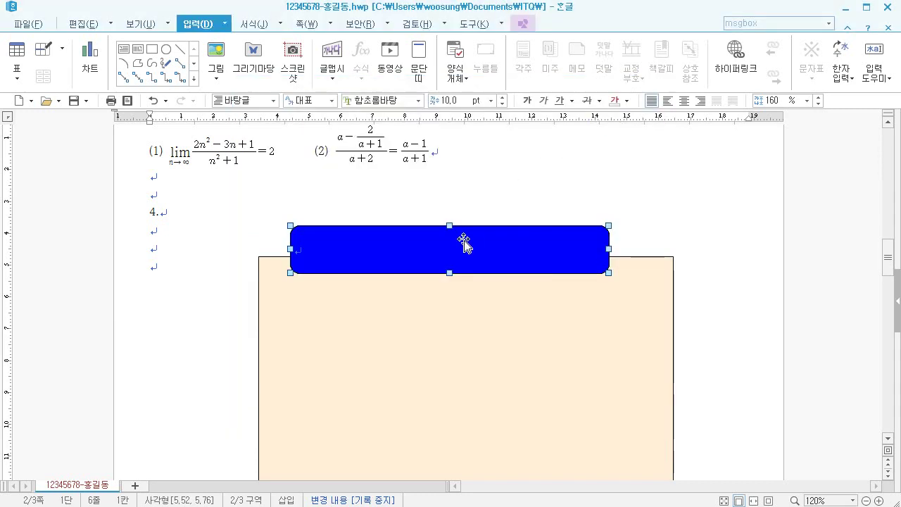
- Format the blue text box's text as 굴림, 25 pt, bold, white and centered
click(384, 101)
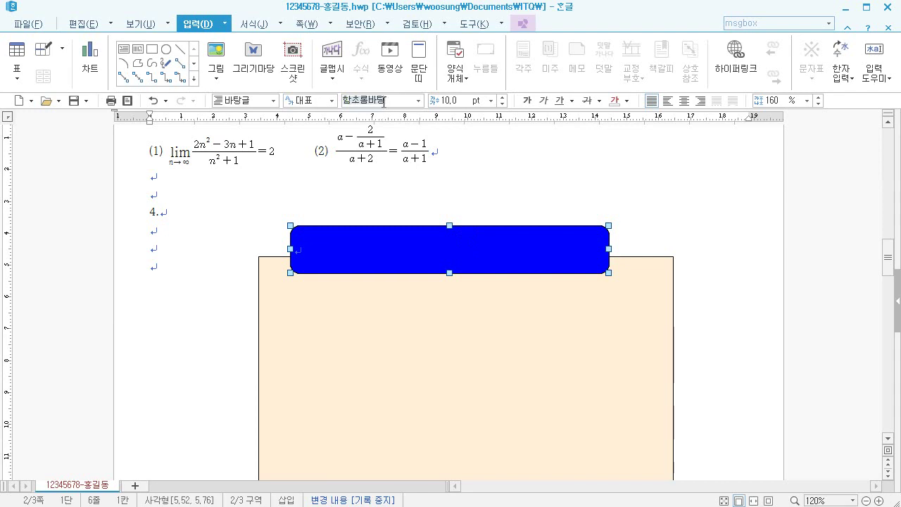
text(굴림)
key(Return)
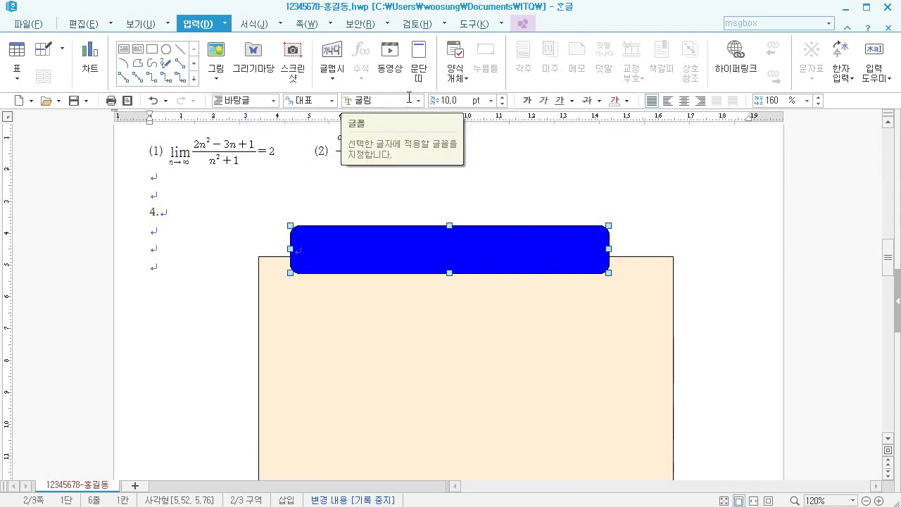
click(446, 100)
text(25)
key(Return)
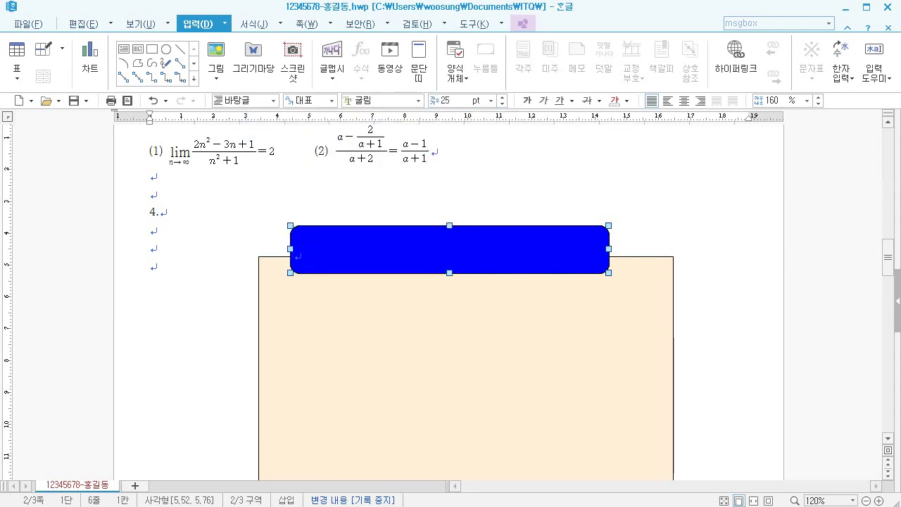
click(525, 102)
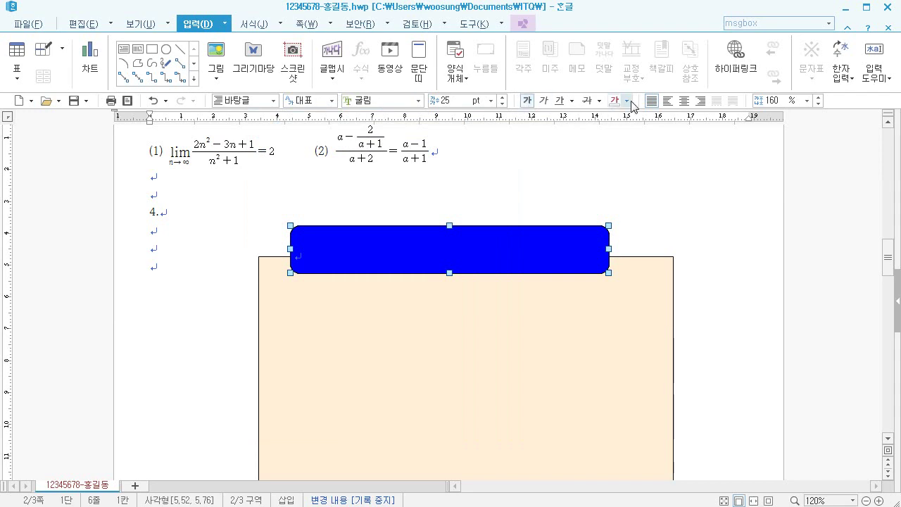
click(626, 101)
click(621, 145)
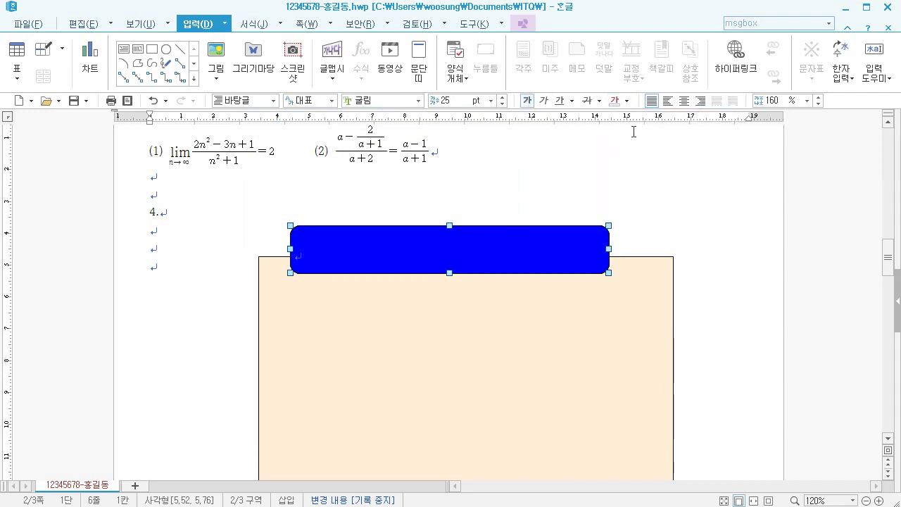
click(683, 101)
- Lock the blue text box's size with 크기 고정
double_click(511, 255)
click(260, 110)
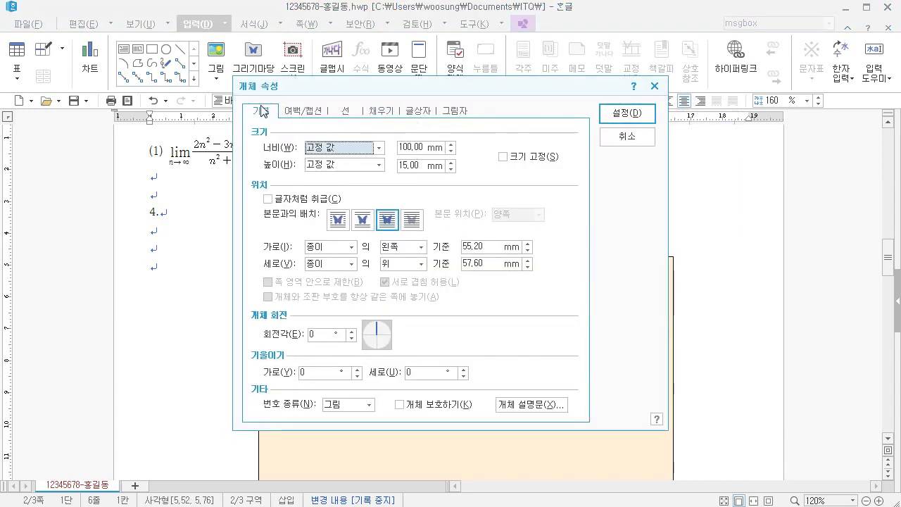
click(521, 157)
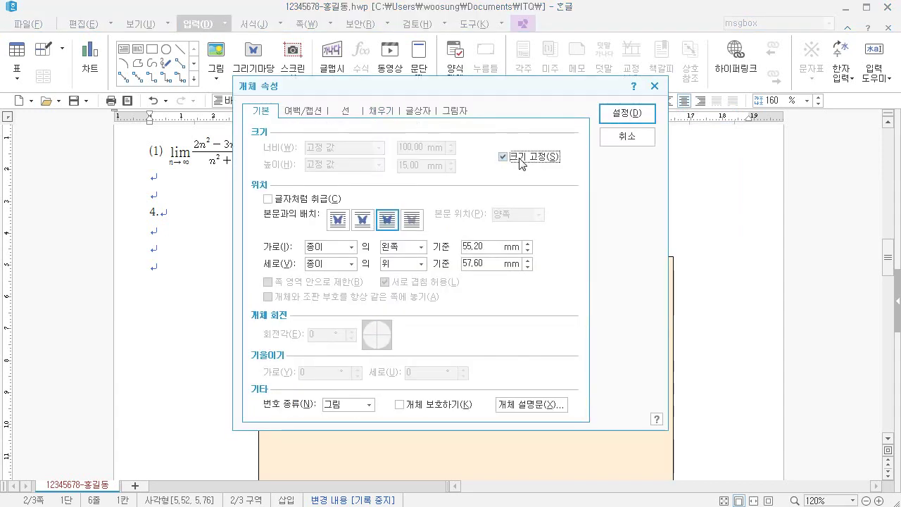
click(619, 116)
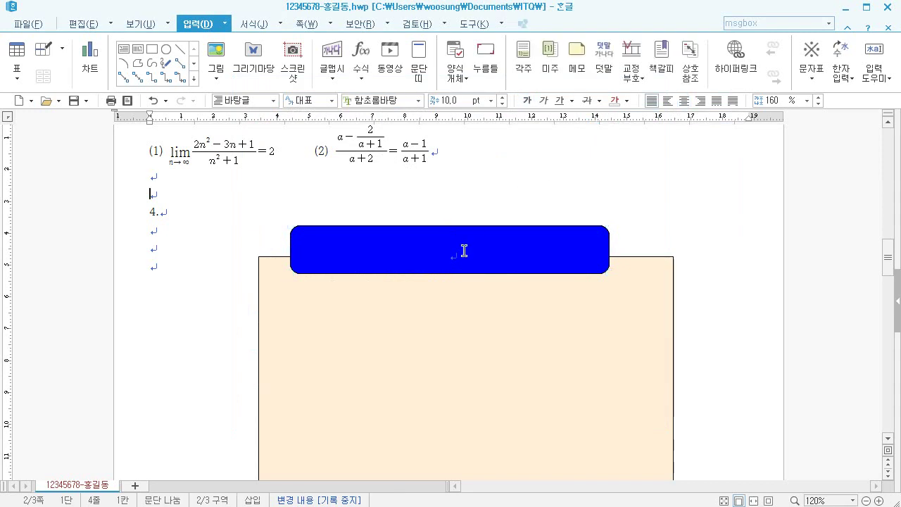
- Enter the title "수자원의 종류" in the blue text box
click(464, 251)
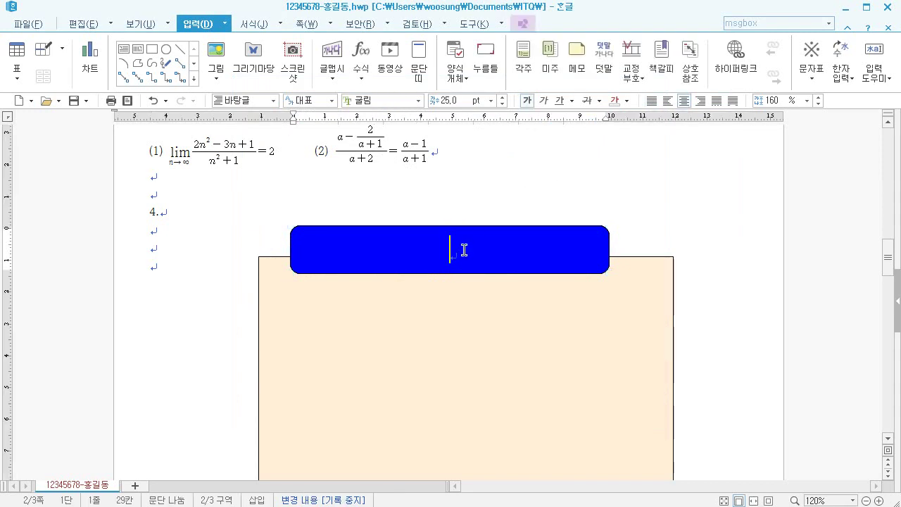
text(수자)
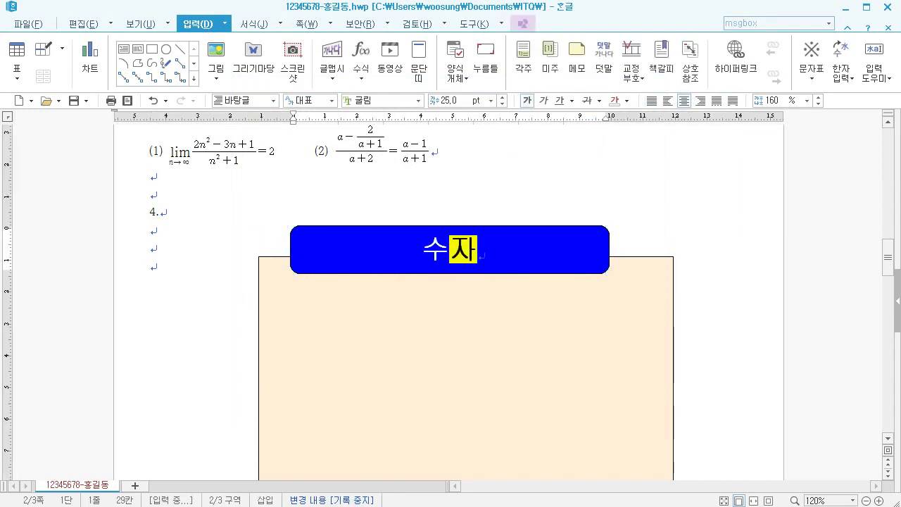
text(원의 ㅗ)
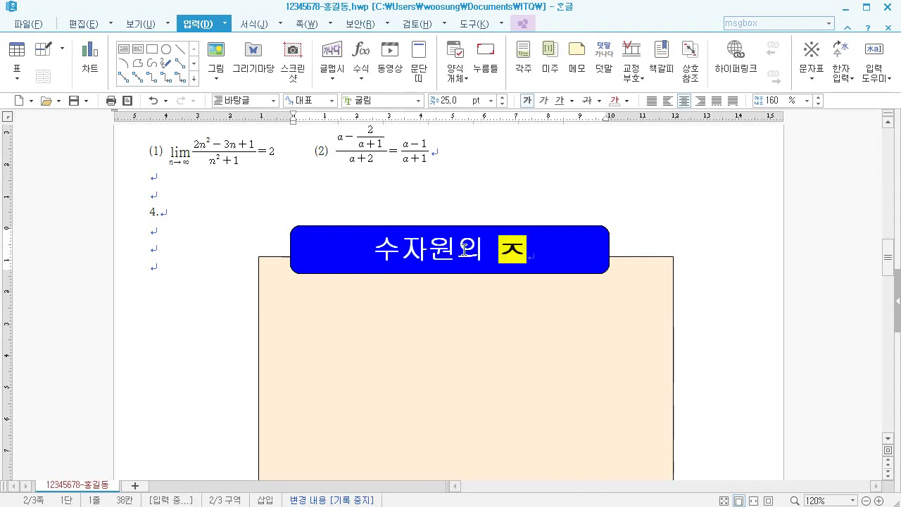
text(종류)
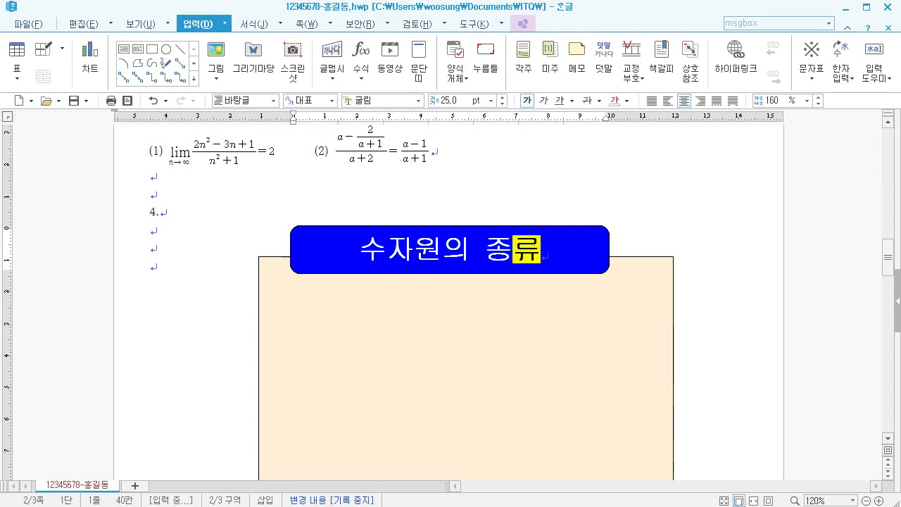
- Move the title box to align its left edge with the pale orange rectangle's, straddling that rectangle's upper edge, and nudge it up slightly
click(299, 235)
drag(299, 235, 271, 244)
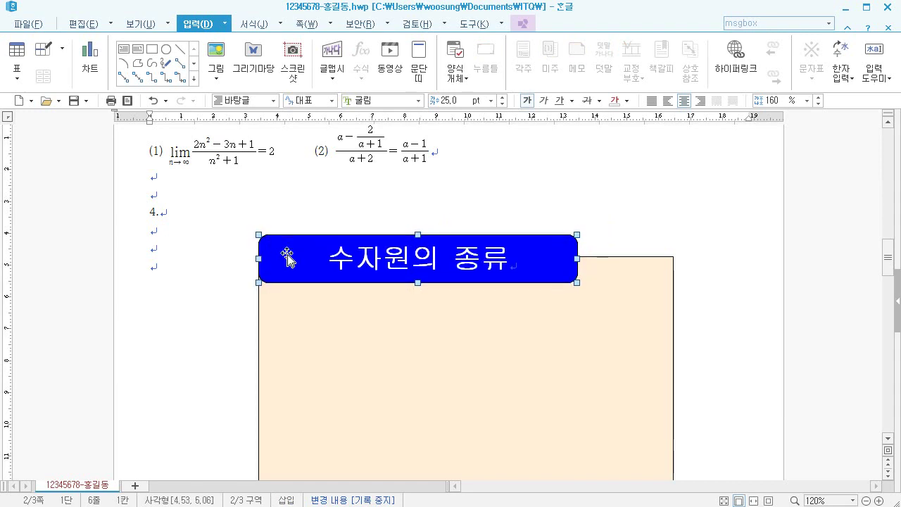
key(Up)
key(Up)
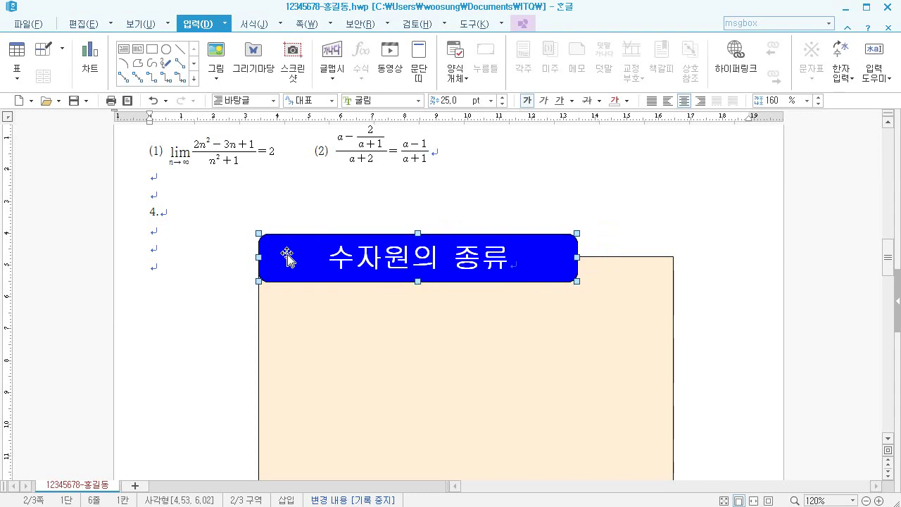
click(196, 283)
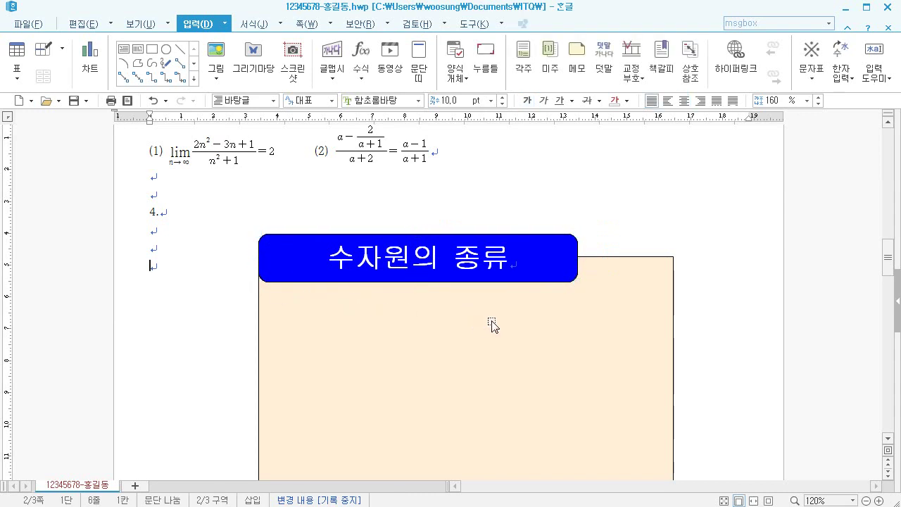
- Draw a second rectangle about 80 mm wide and 41 mm high in the lower part of the pale orange rectangle
scroll(492, 325, down, 8)
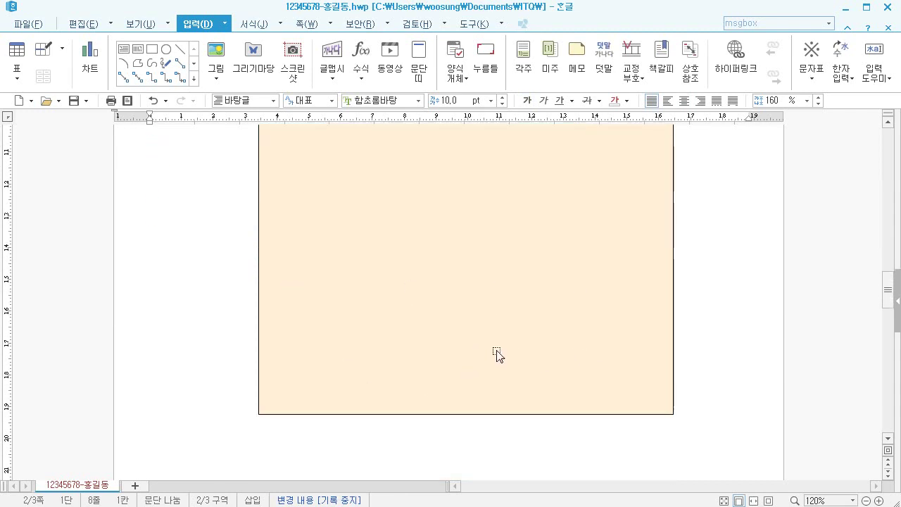
scroll(457, 337, up, 5)
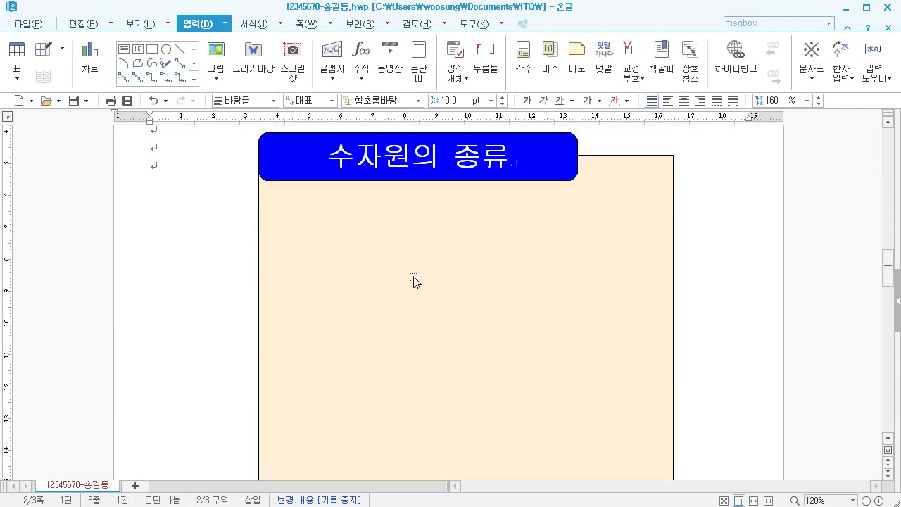
scroll(414, 281, down, 3)
click(152, 49)
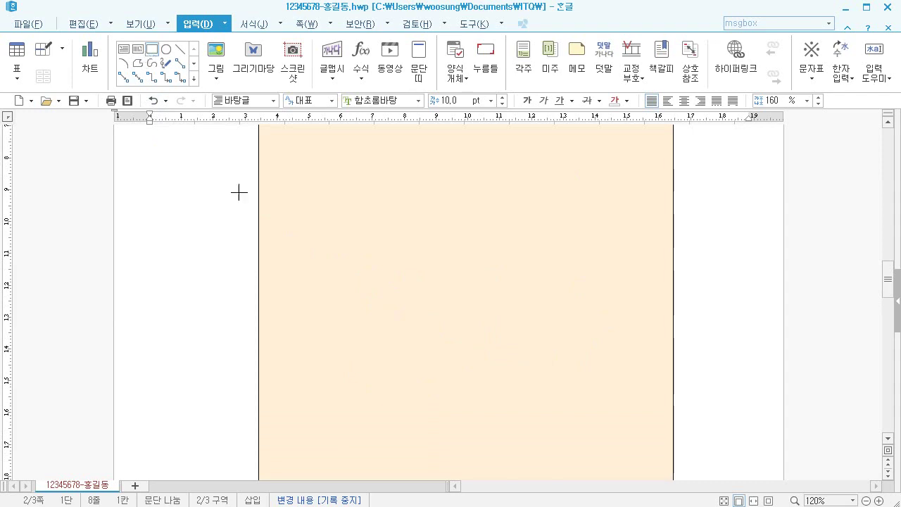
scroll(281, 211, down, 4)
drag(313, 183, 566, 313)
- Set the second rectangle's size to 130 mm wide by 50 mm high
double_click(458, 253)
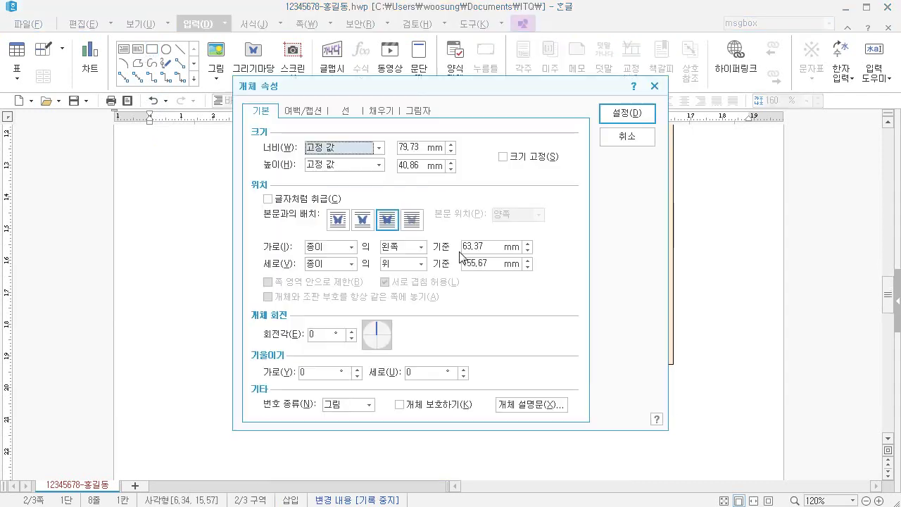
key(Tab)
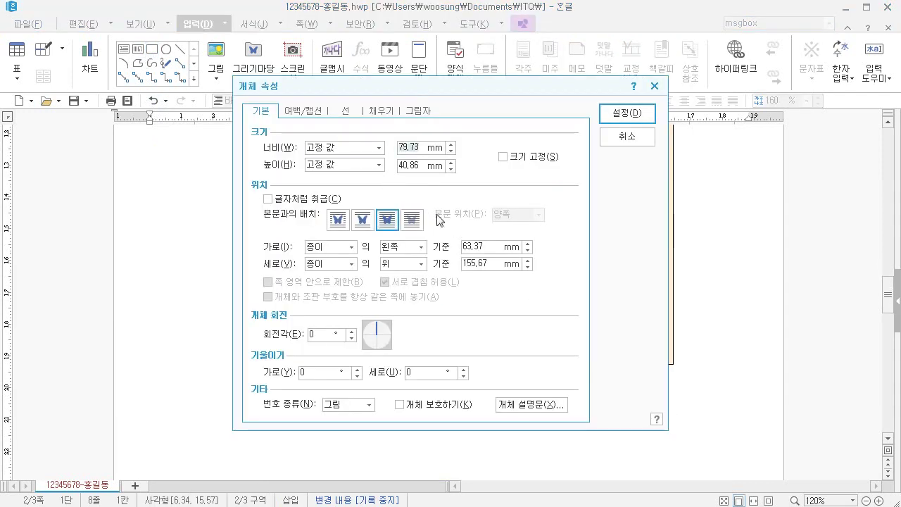
text(130)
key(Tab)
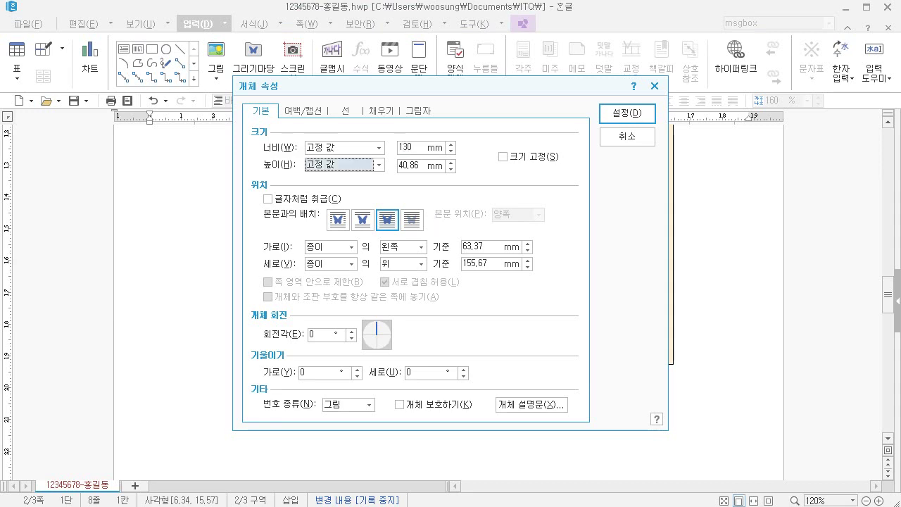
key(Tab)
text(5)
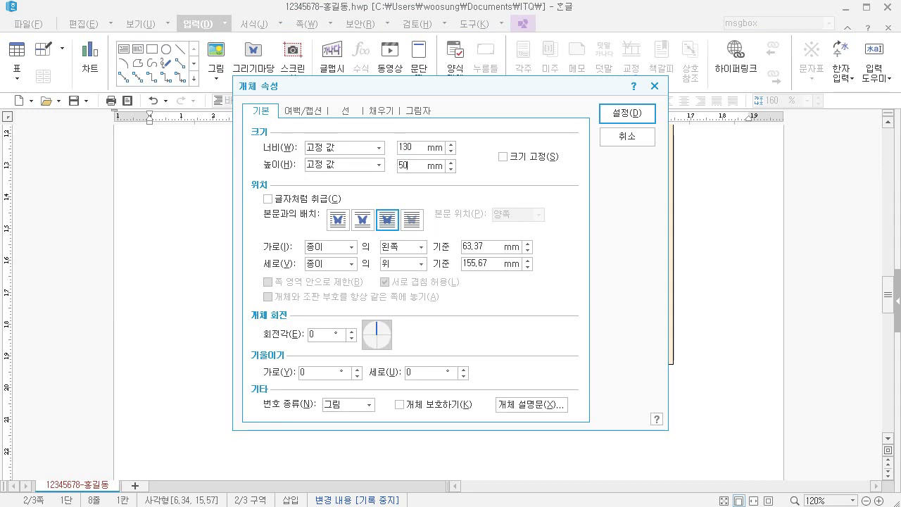
- Give the second rectangle semicircular ends (반원) and a pale yellow face color
click(347, 111)
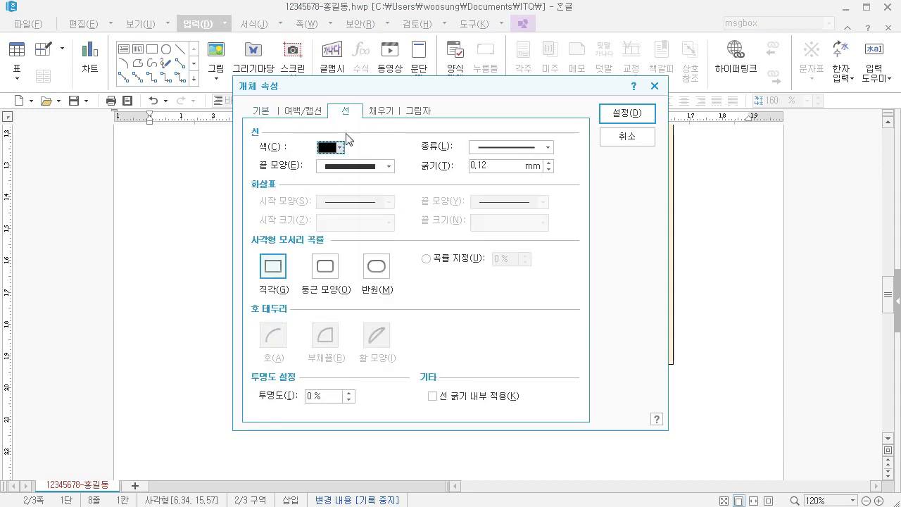
click(326, 266)
click(382, 269)
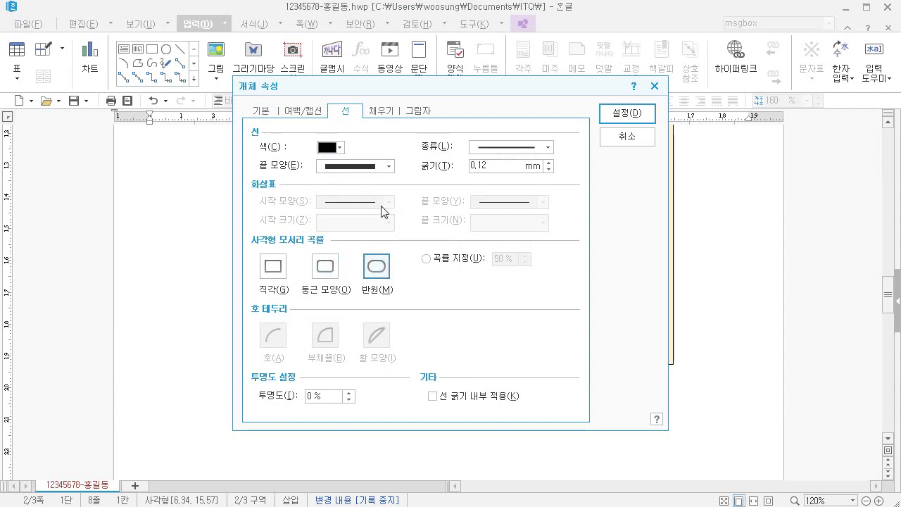
click(379, 113)
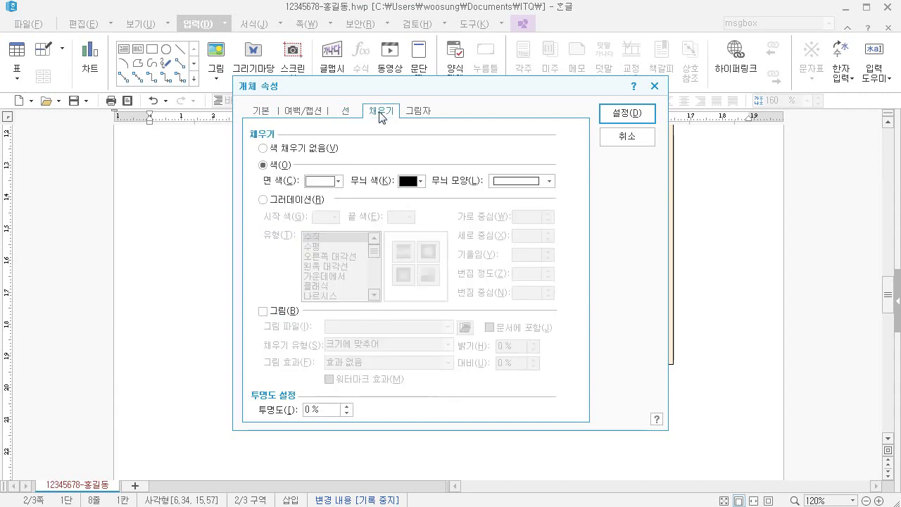
click(331, 181)
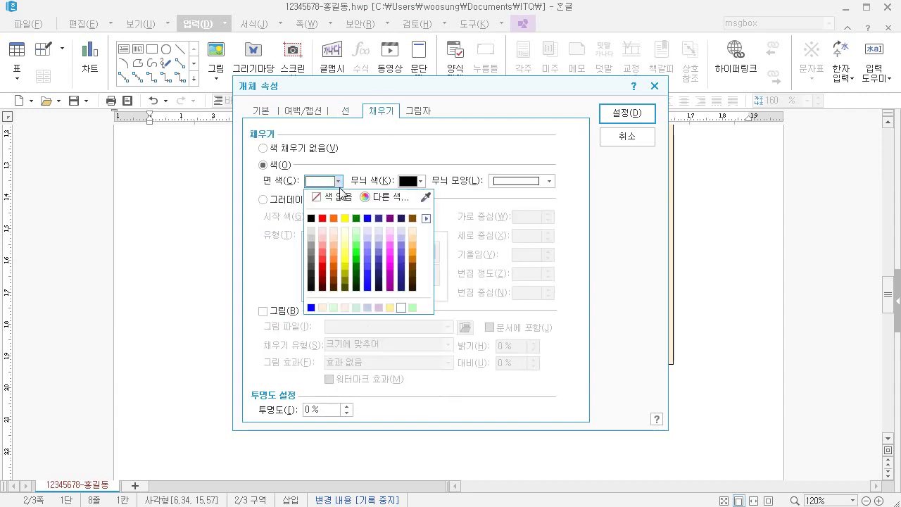
click(349, 231)
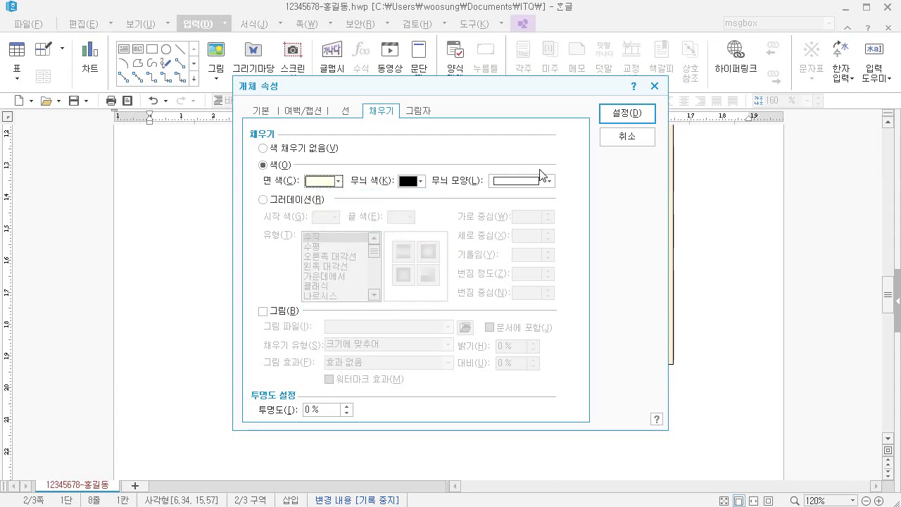
click(625, 117)
- Move the pale yellow shape to the bottom of the pale orange rectangle, aligning its side and bottom edges, and deselect it
drag(505, 265, 449, 292)
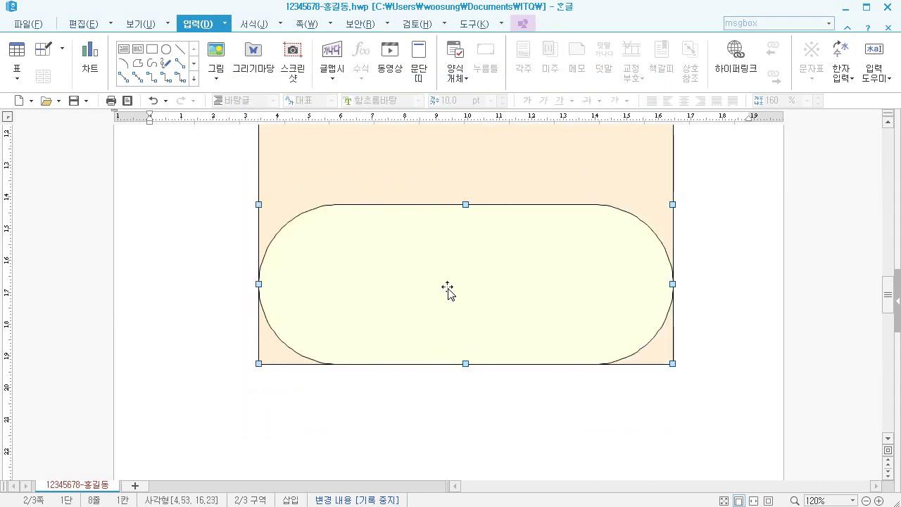
click(527, 412)
scroll(528, 394, up, 5)
scroll(518, 384, down, 3)
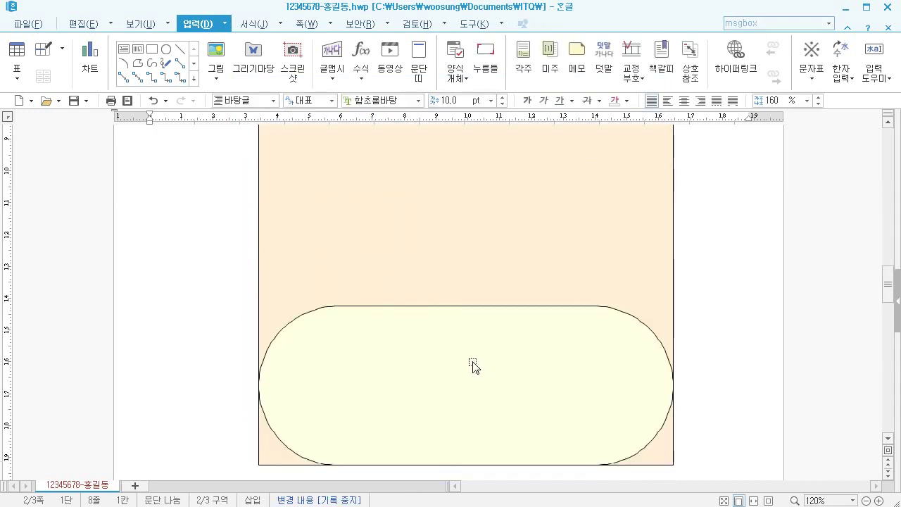
scroll(455, 363, down, 1)
scroll(352, 345, up, 2)
scroll(209, 262, up, 3)
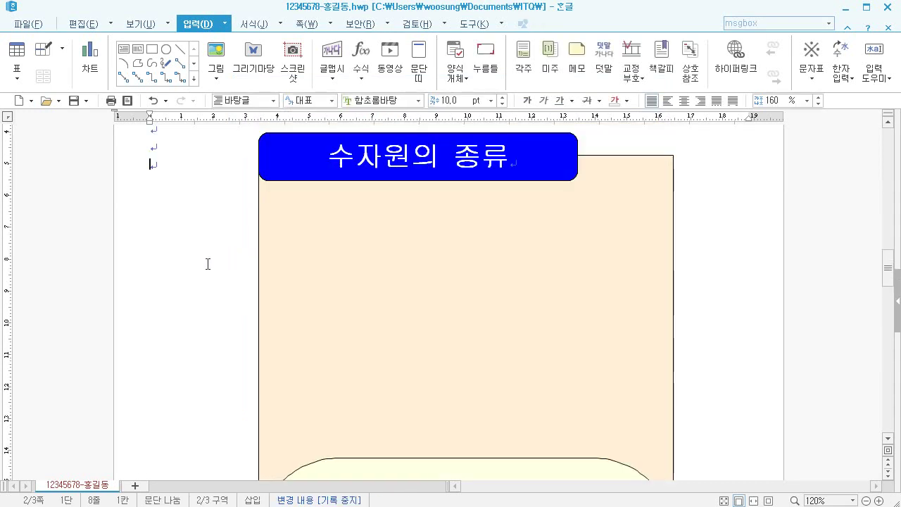
- Insert the picture 로고3.jpg from the Picture folder into the document
click(214, 52)
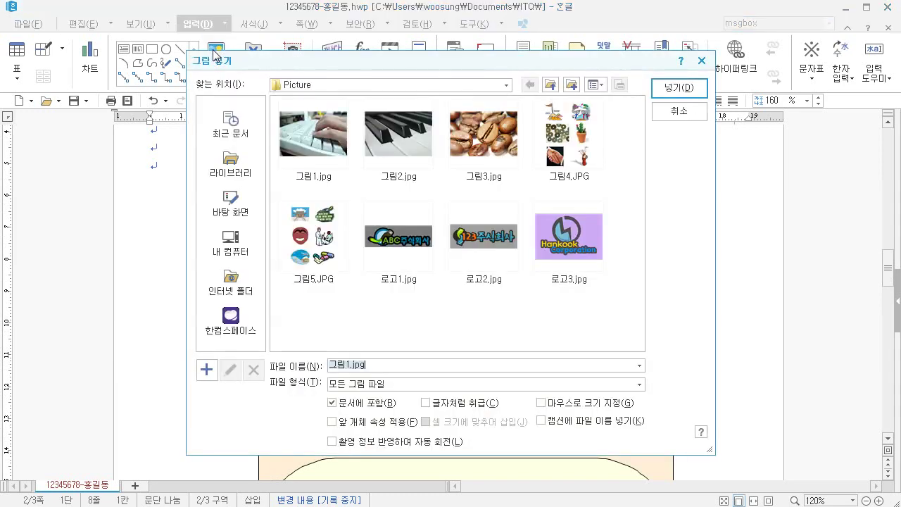
click(561, 259)
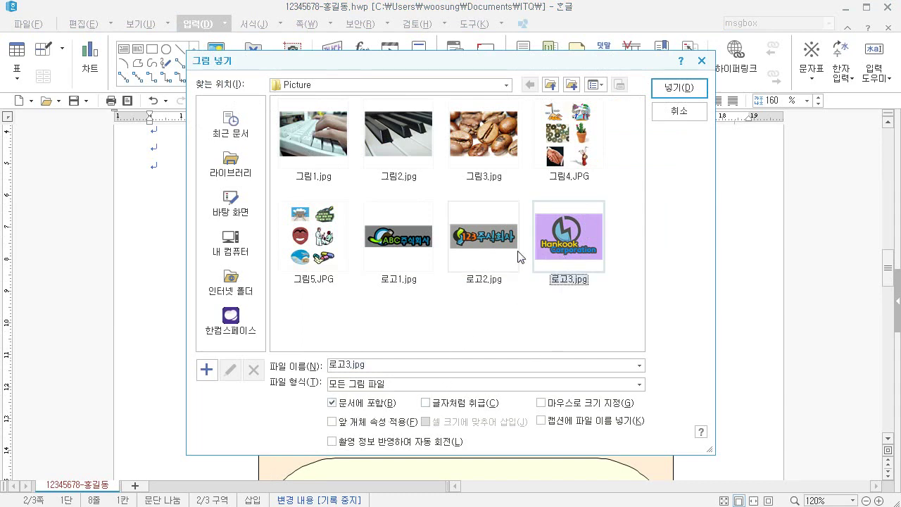
click(677, 88)
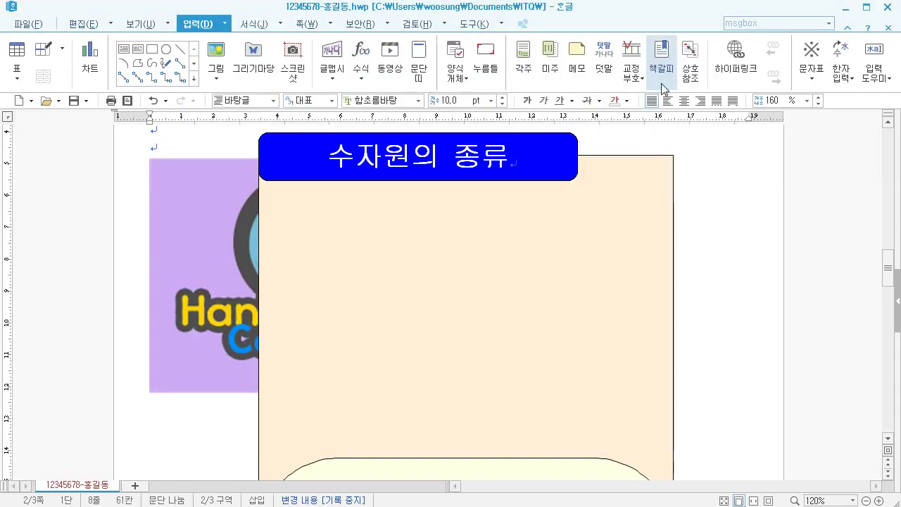
- Set the logo picture's size to 40 mm wide by 40 mm high and its text wrapping to in front of text
click(221, 267)
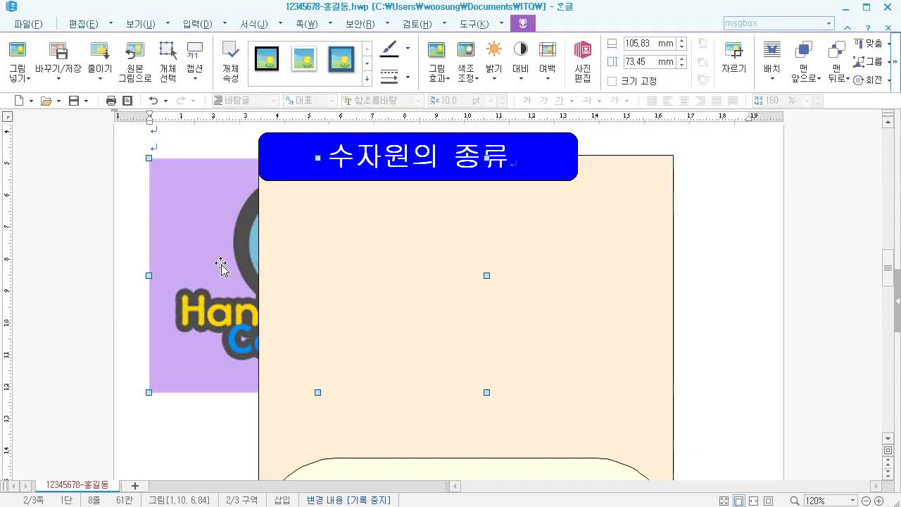
double_click(221, 266)
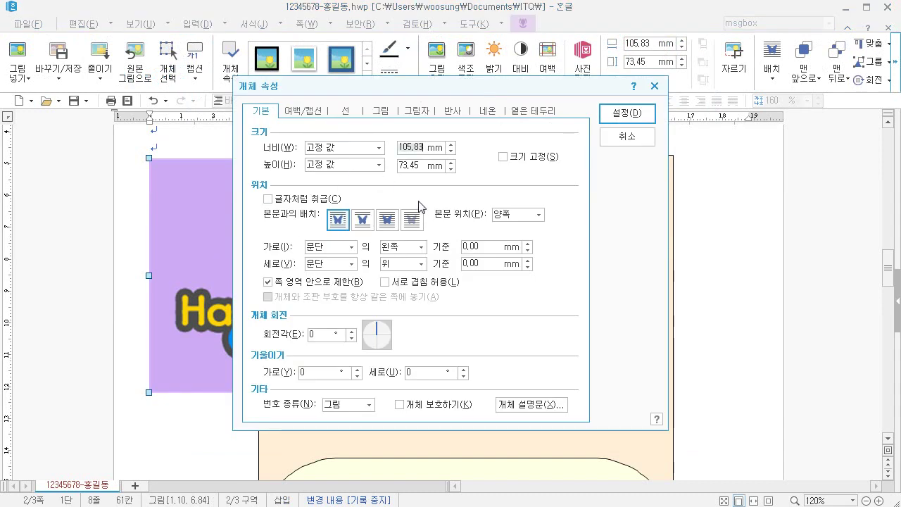
text(40)
key(Tab)
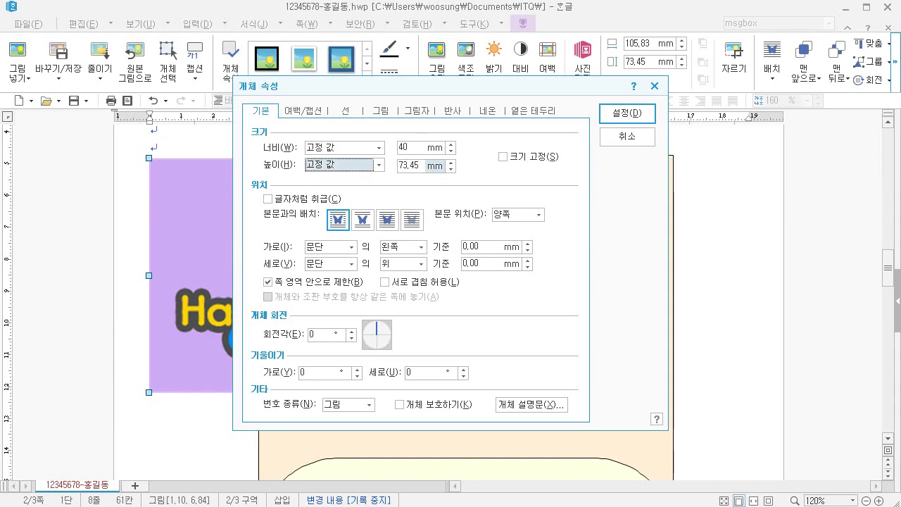
key(Tab)
text(40)
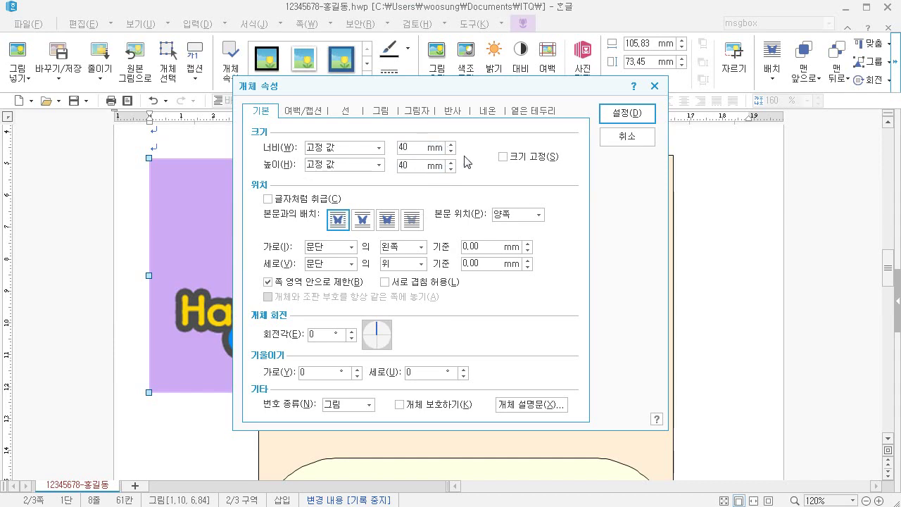
click(388, 220)
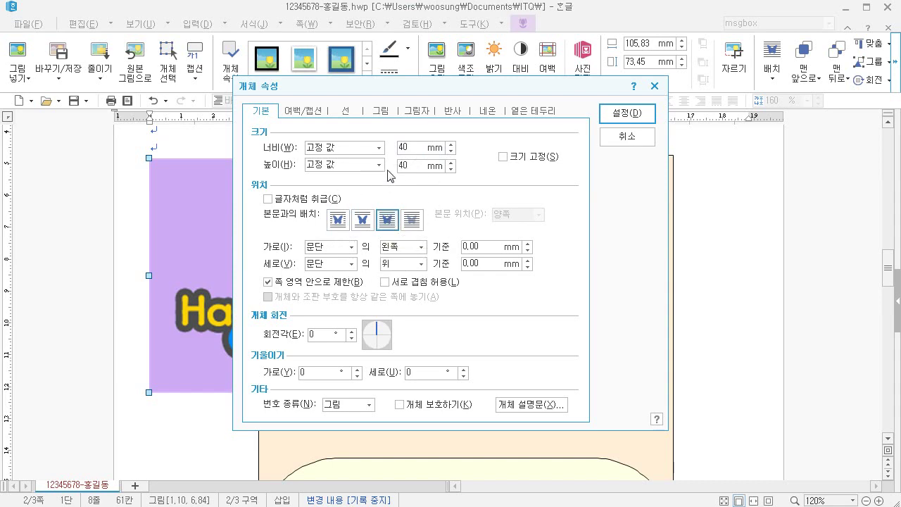
- Apply the grayscale (회색조) picture effect to the logo
click(375, 116)
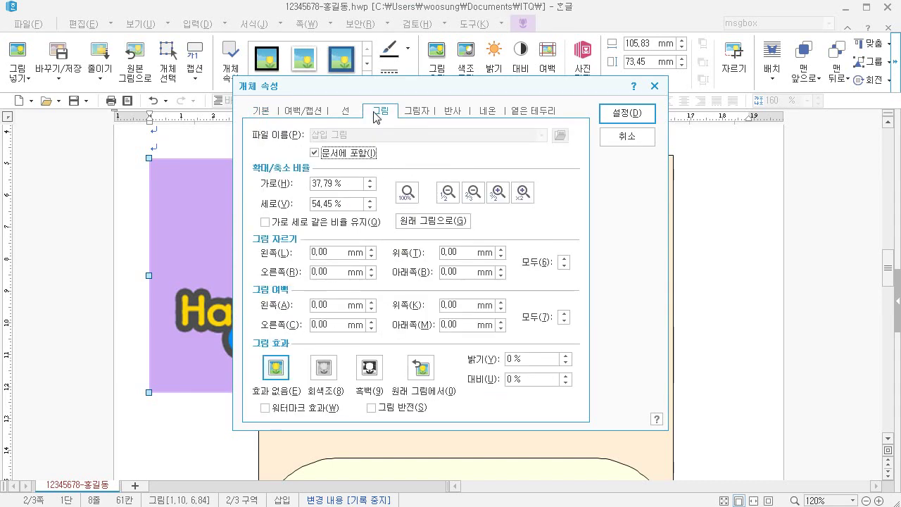
click(323, 373)
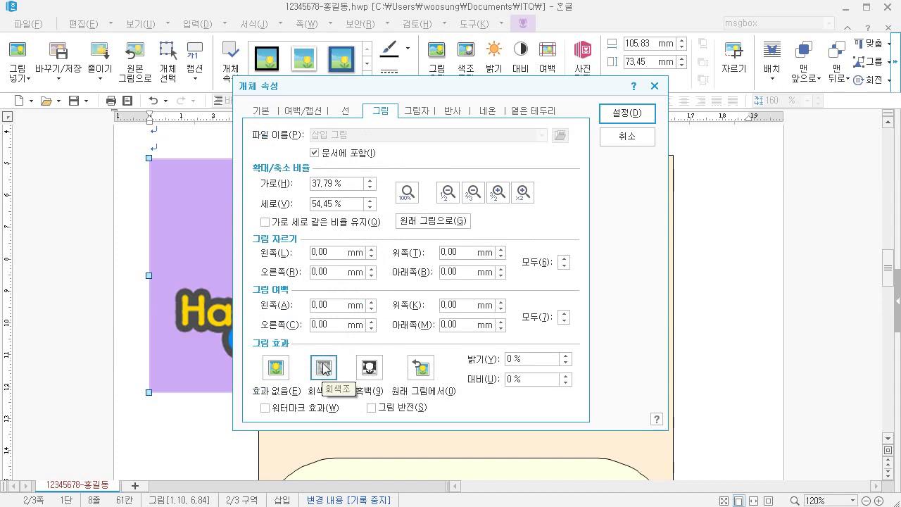
click(615, 123)
- Move the gray logo onto the left part of the pale yellow rounded shape and deselect it
scroll(302, 237, down, 3)
drag(236, 153, 392, 425)
scroll(389, 352, down, 2)
drag(387, 268, 404, 288)
click(182, 325)
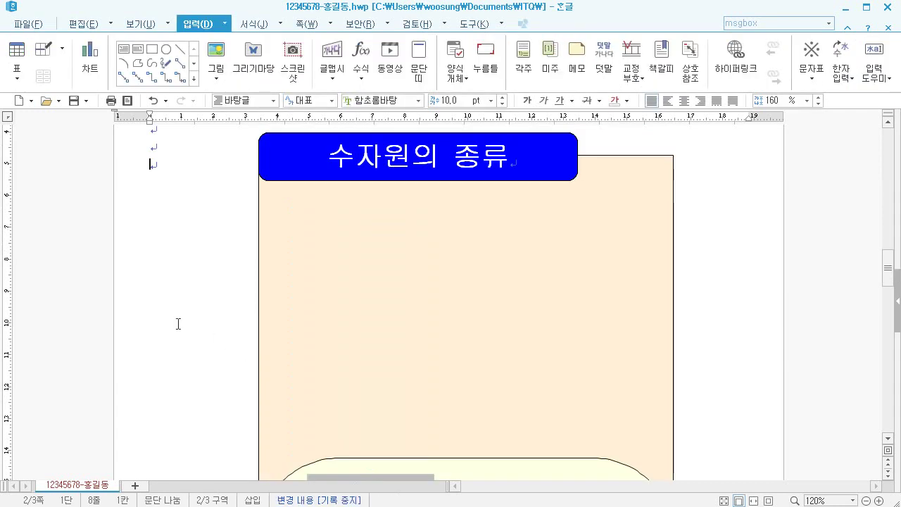
scroll(359, 382, down, 4)
click(361, 324)
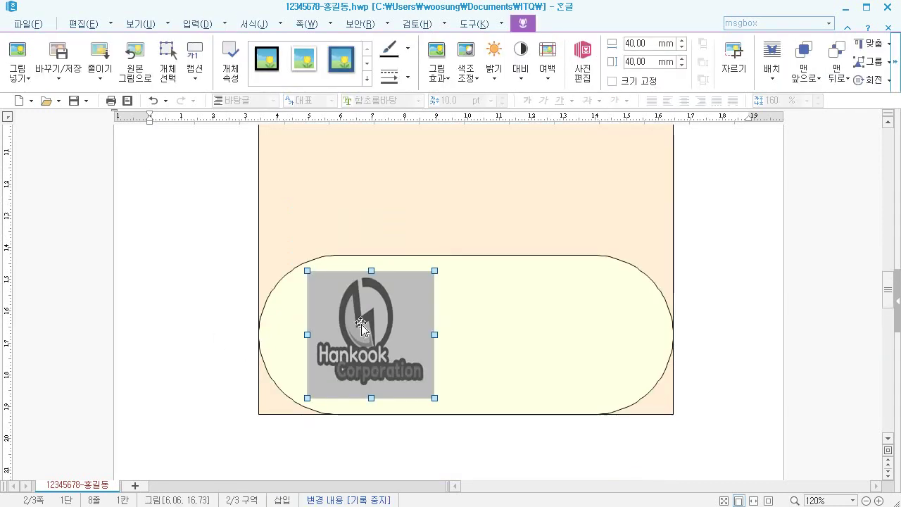
click(214, 252)
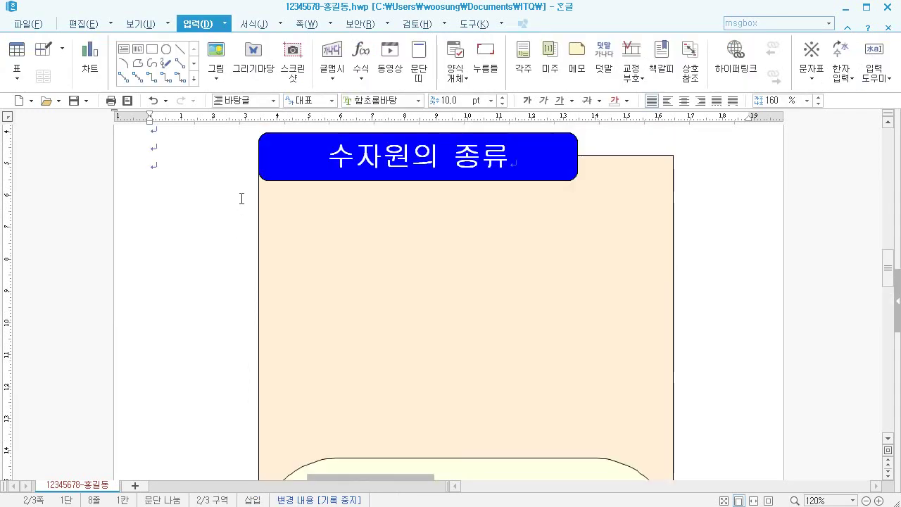
- Insert a 글맵시 word art reading "기후의 변화와 영향" in the 돋움 font with the 왼쪽으로 줄이기 shape
click(335, 53)
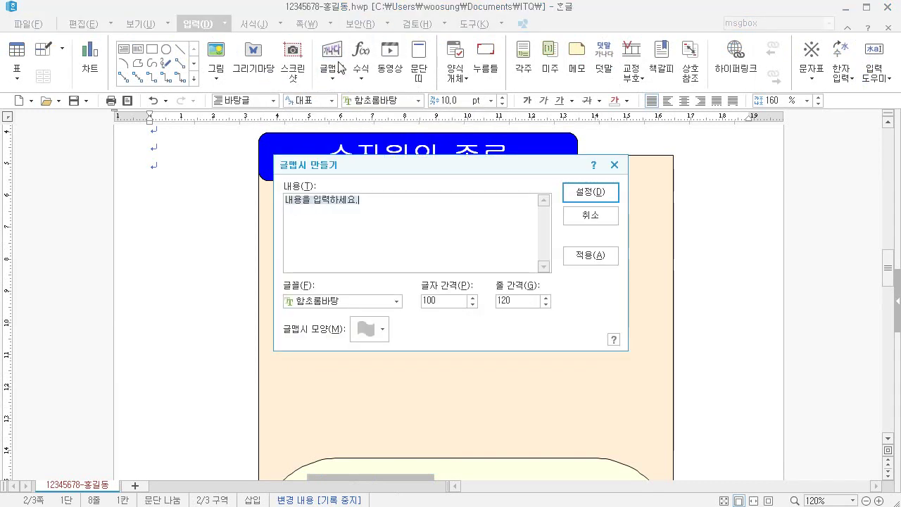
text(기후변)
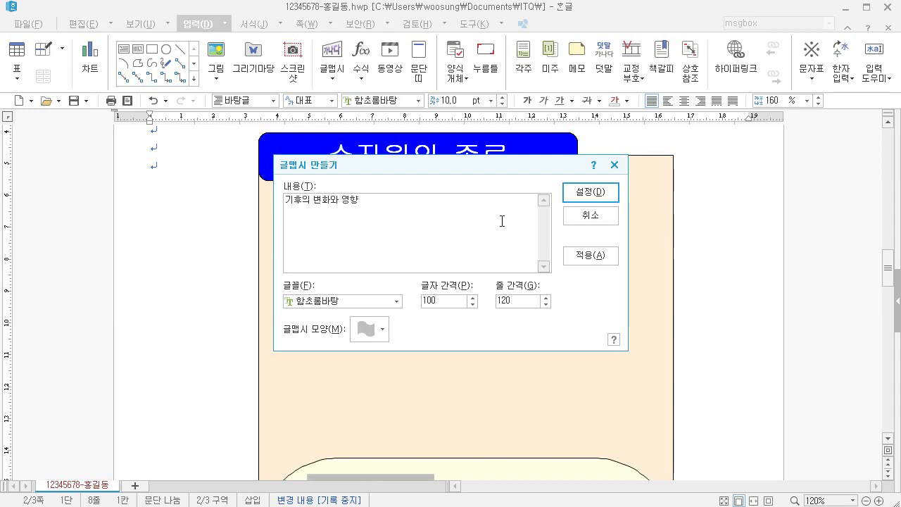
key(alt+m)
click(361, 302)
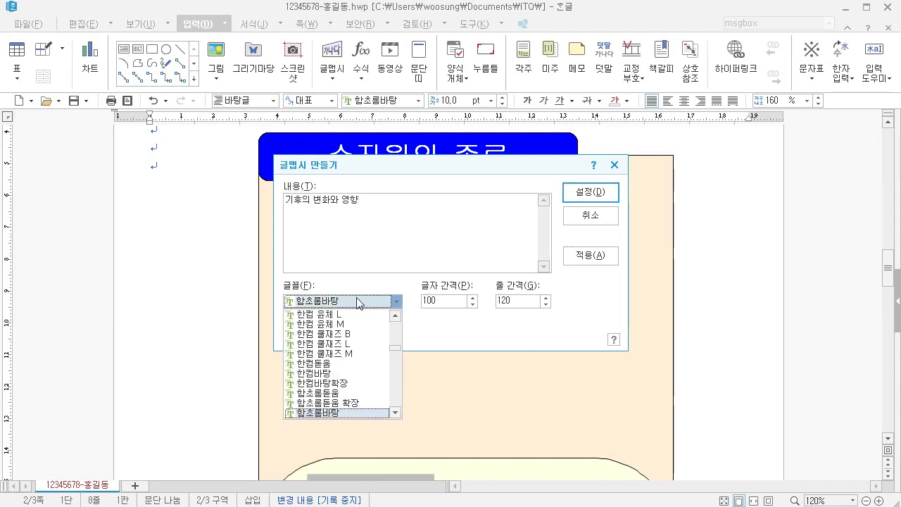
scroll(359, 303, up, 10)
click(372, 313)
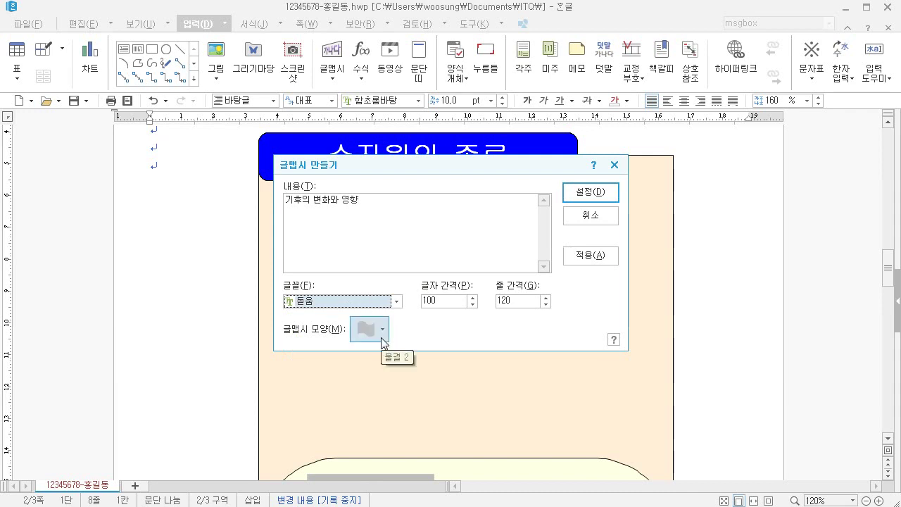
click(382, 331)
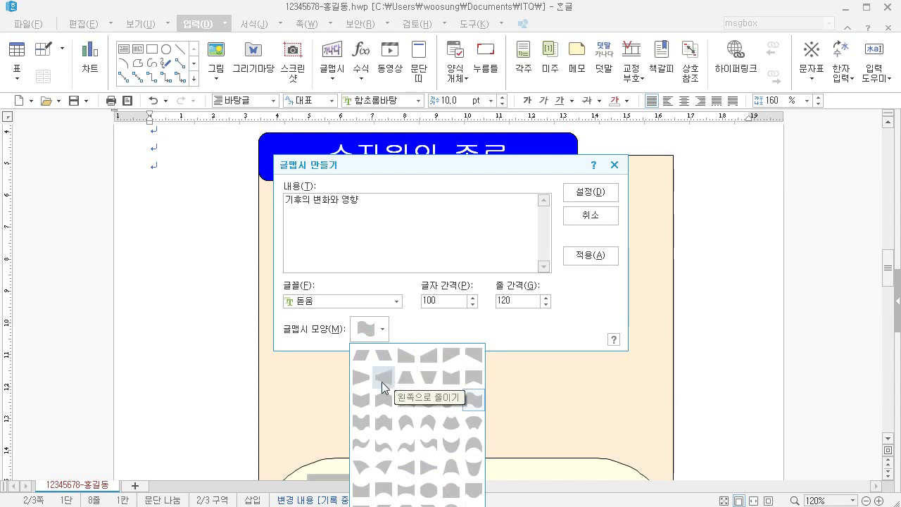
click(381, 382)
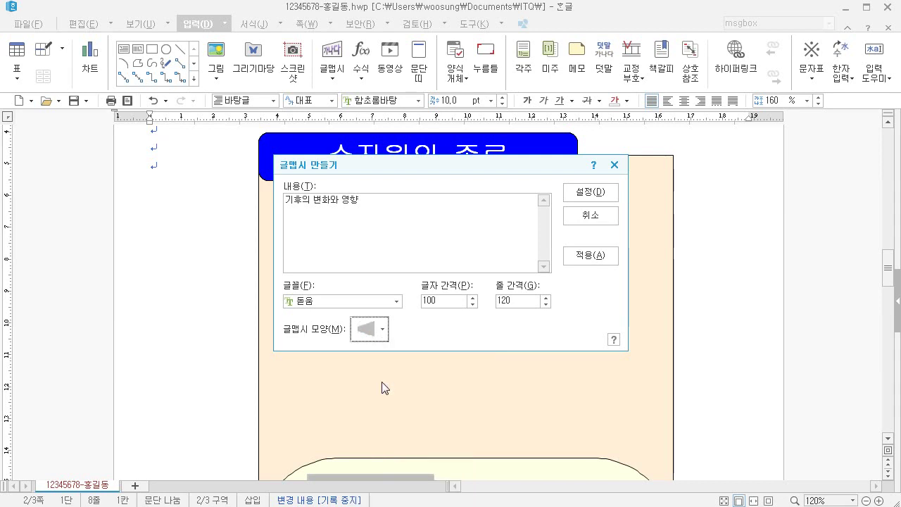
click(607, 198)
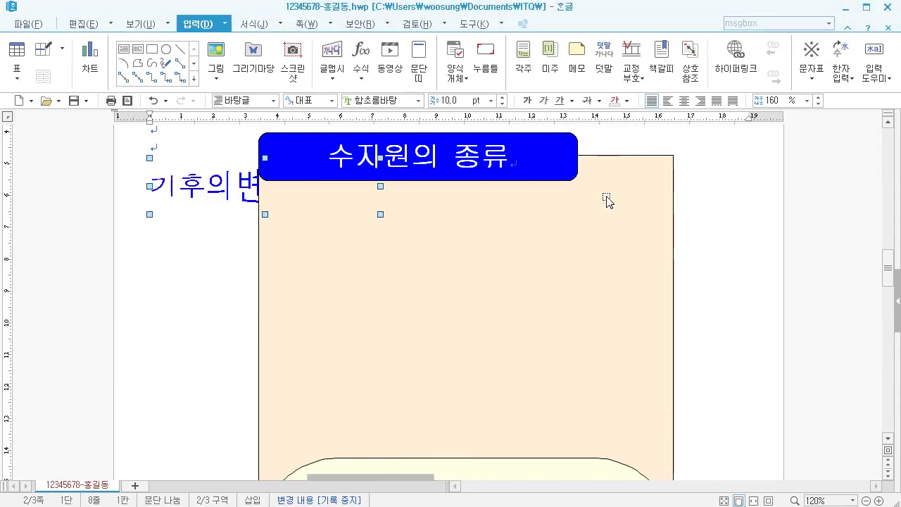
- Set the word art's size to 50 mm wide by 30 mm high and place it in front of text (글 앞으로)
double_click(224, 190)
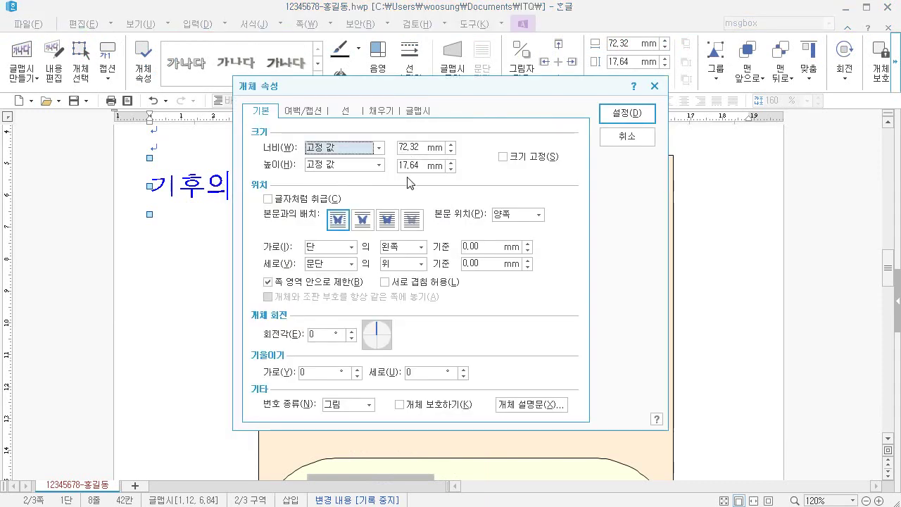
key(Tab)
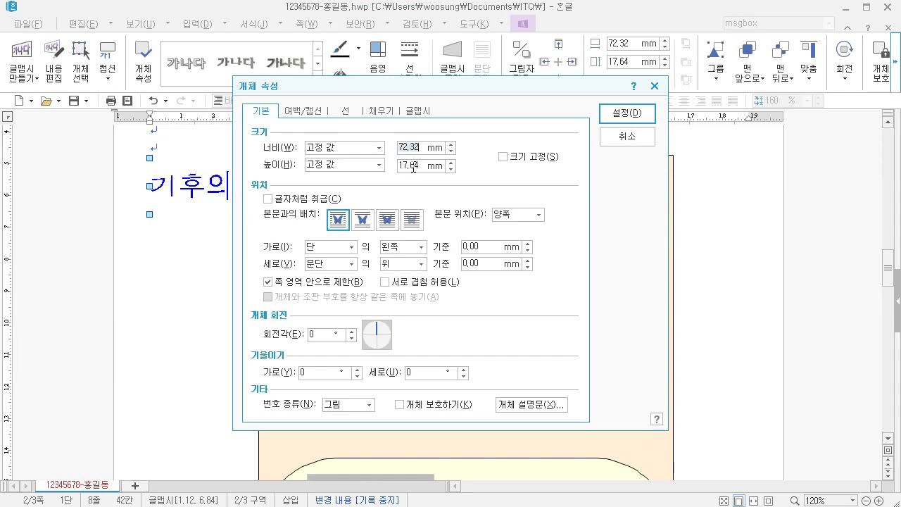
text(50)
key(Tab)
key(Tab)
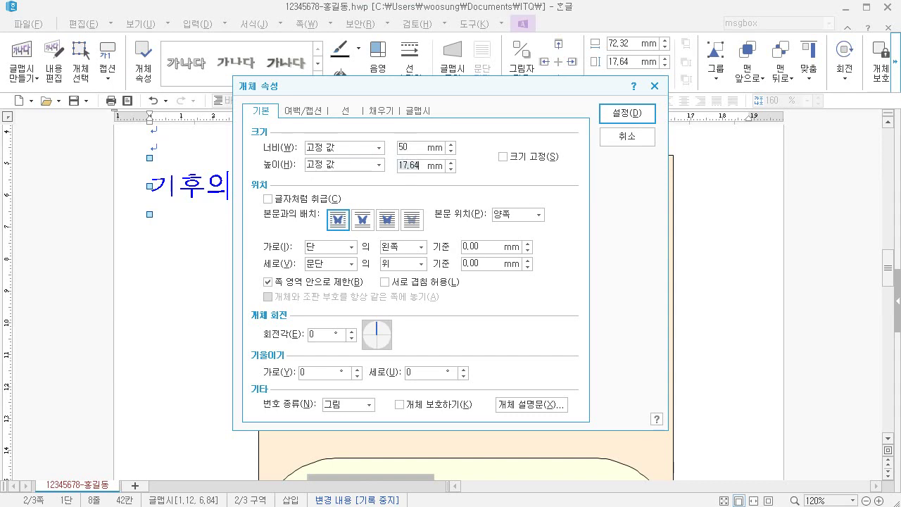
text(30)
click(387, 220)
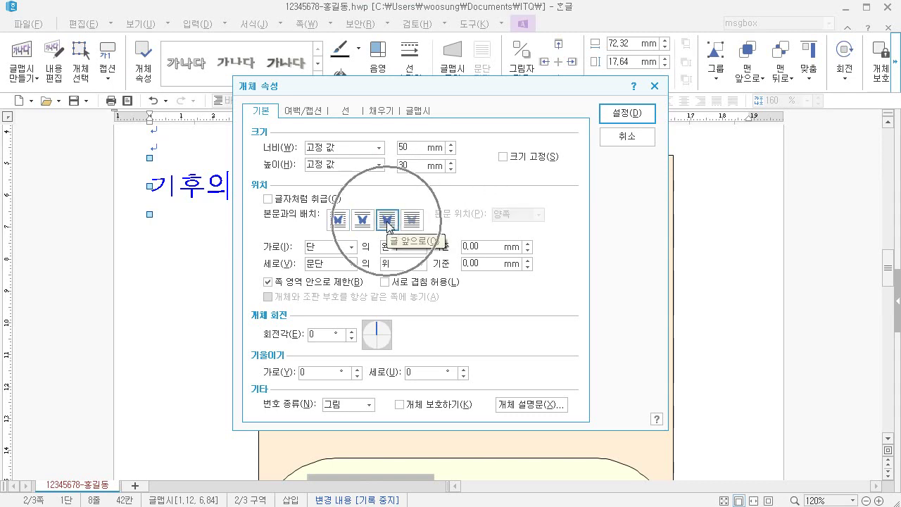
- Fill the word art with a red face color
click(377, 111)
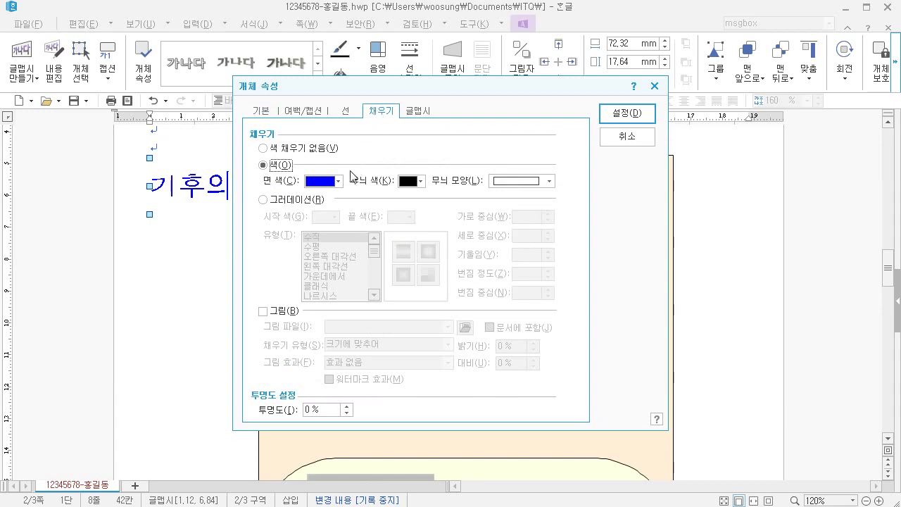
click(331, 181)
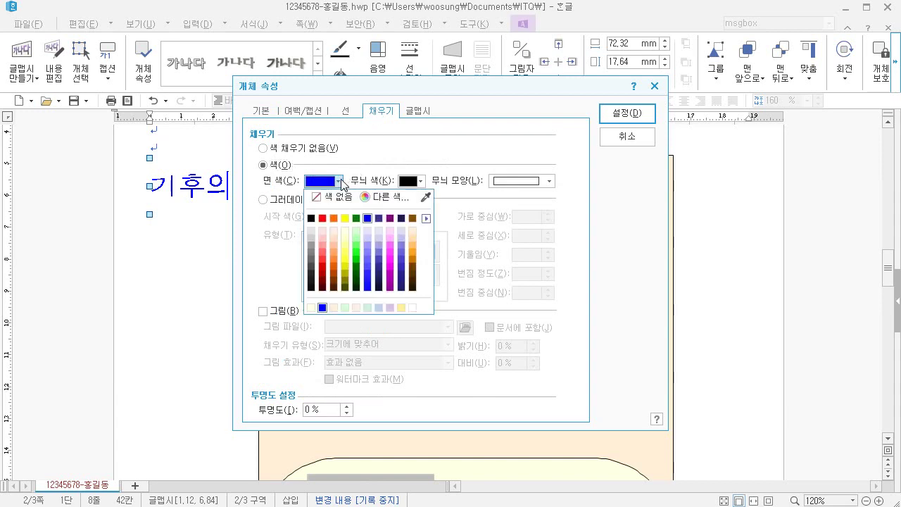
click(323, 218)
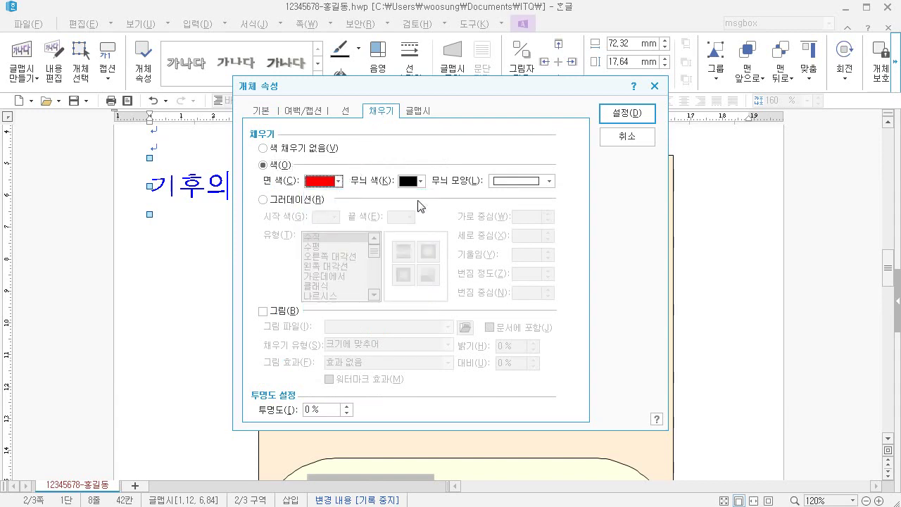
click(628, 114)
- Move the red word art onto the pale yellow shape, to the right of the logo, and deselect it
scroll(452, 212, down, 3)
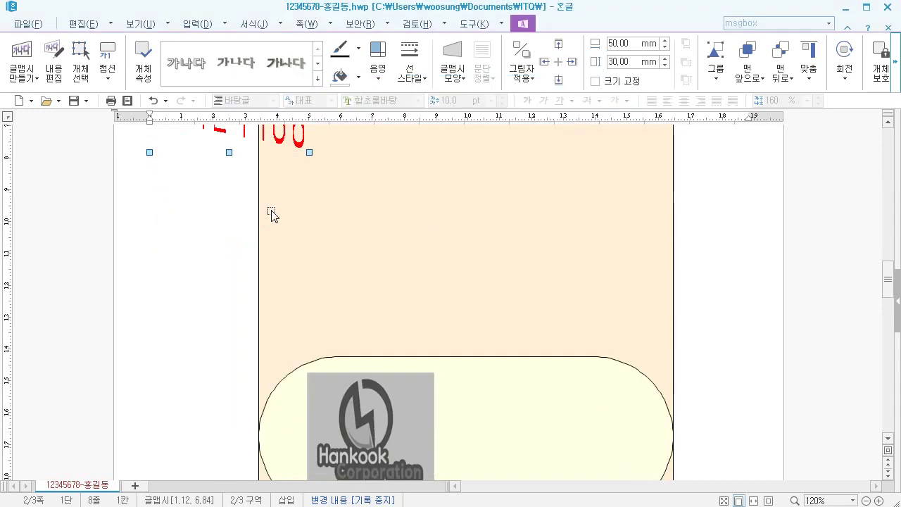
scroll(266, 176, up, 2)
drag(257, 171, 560, 434)
scroll(560, 434, down, 3)
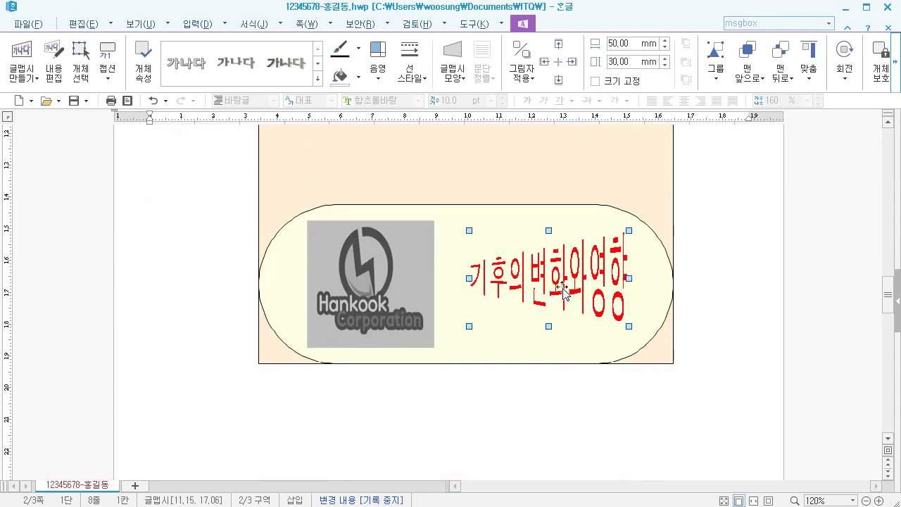
mouse_move(562, 292)
mouse_down()
mouse_move(564, 299)
mouse_move(548, 301)
mouse_up()
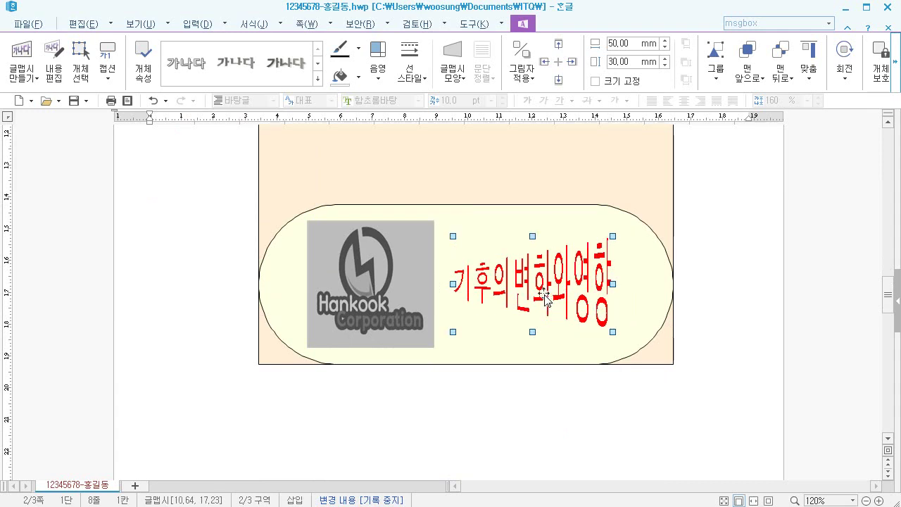
click(483, 418)
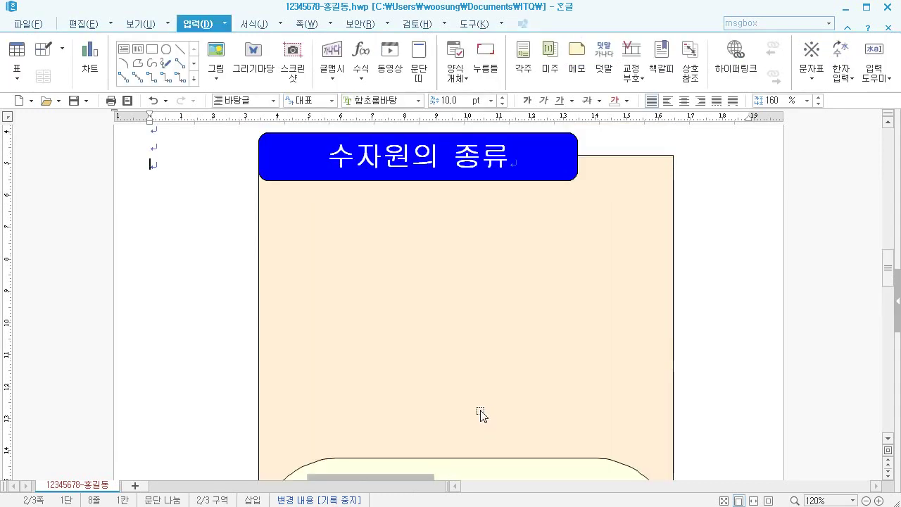
- Enter the heading "물 절약하는 지혜" on the first line of page 3
scroll(478, 358, down, 5)
scroll(358, 338, down, 10)
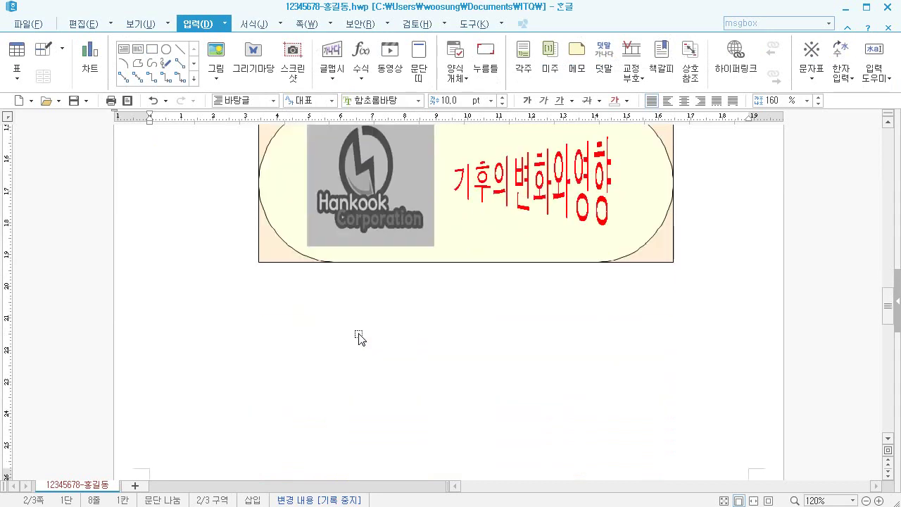
click(201, 367)
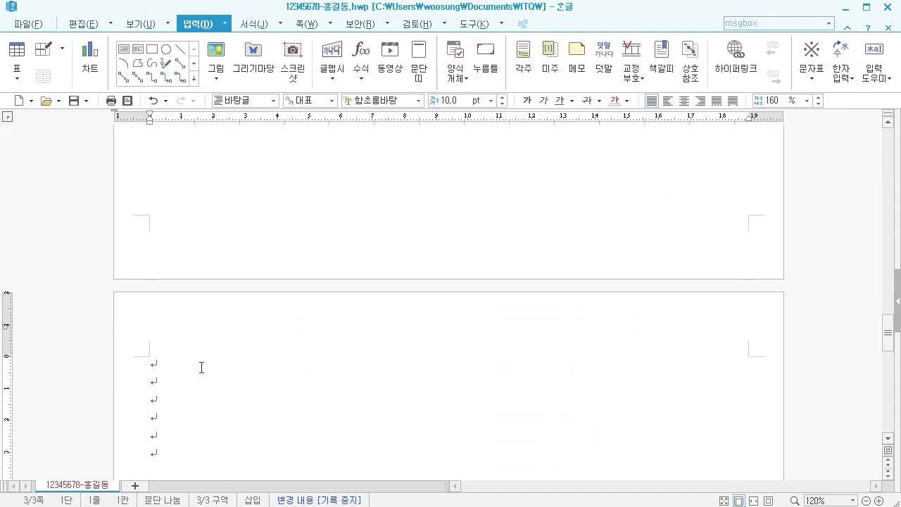
text(물 적)
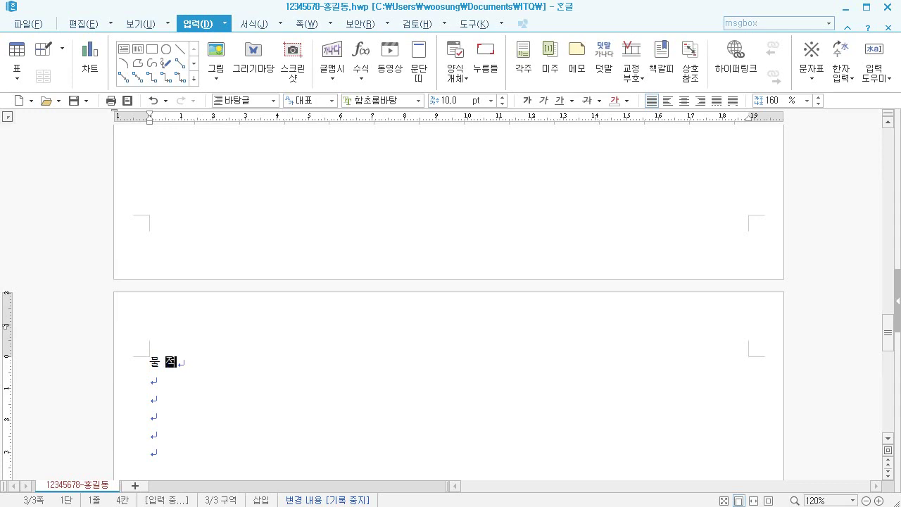
text(약하는 )
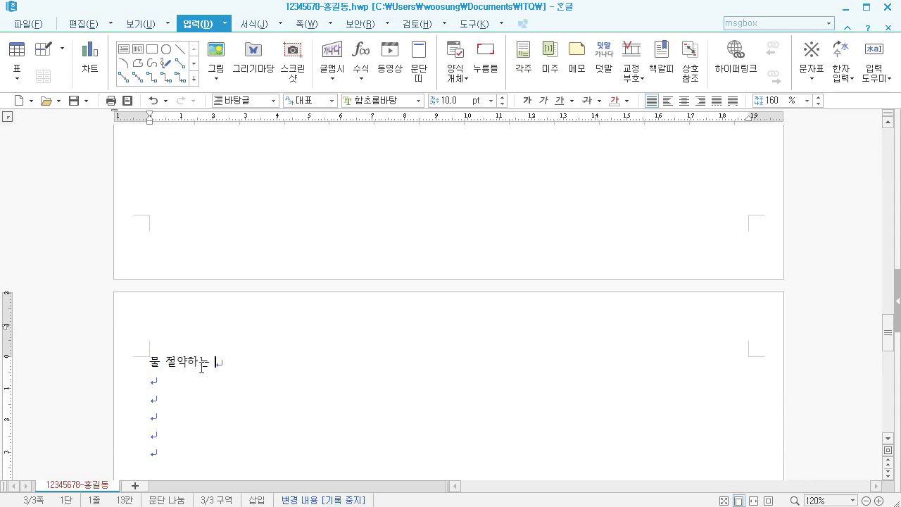
text(질혜)
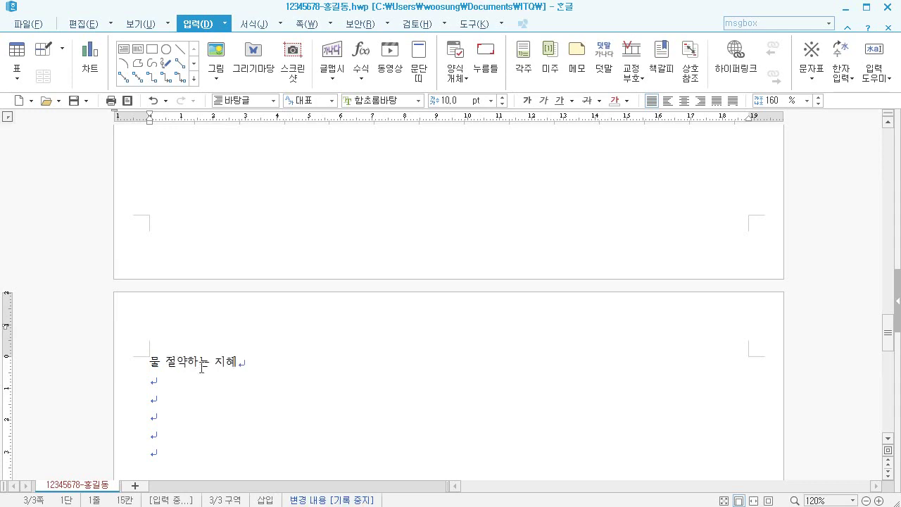
- Insert a bookmark named "물절약" at the start of the page 3 heading
click(151, 362)
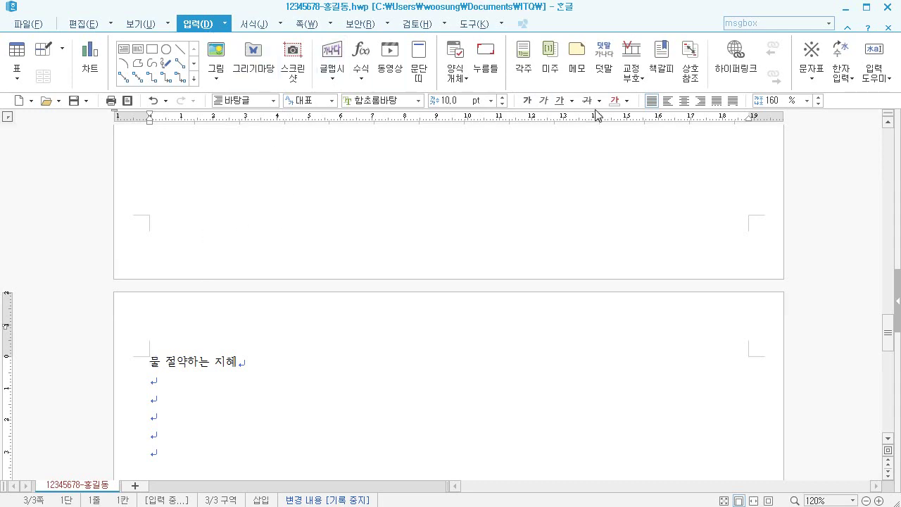
click(661, 60)
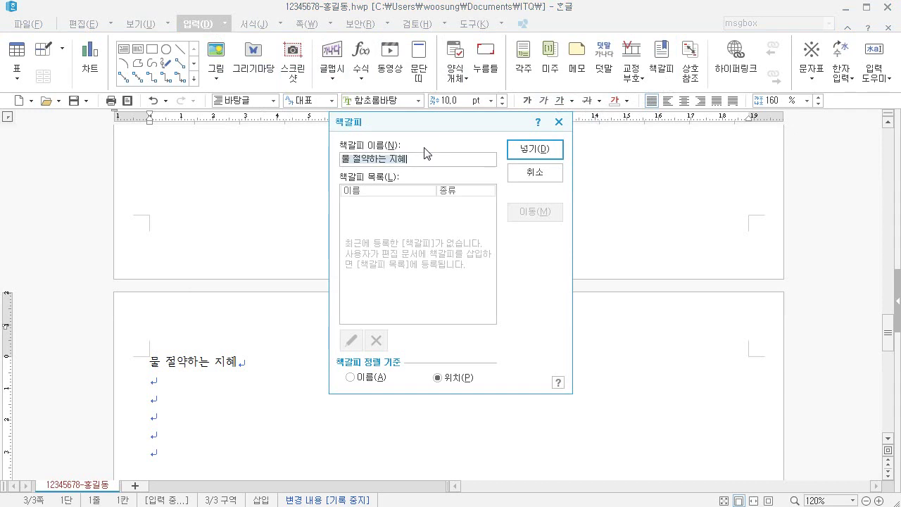
text(ㅁ)
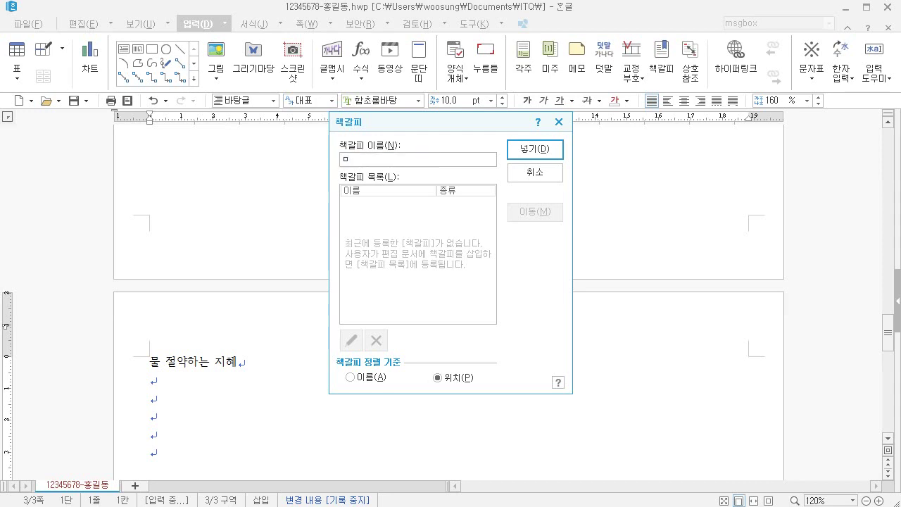
text(저)
text(약)
click(532, 149)
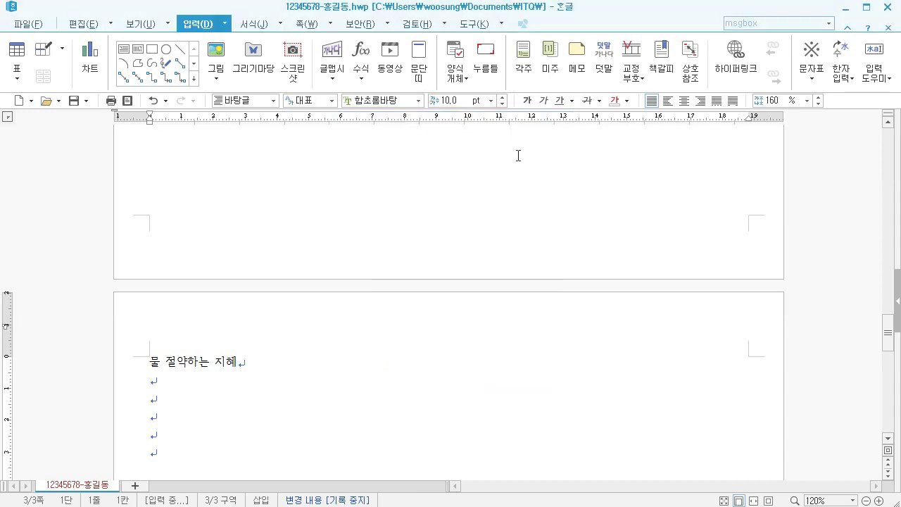
- Hyperlink the red word art on page 2 to the 물절약 bookmark in the current document and deselect it
scroll(289, 263, up, 5)
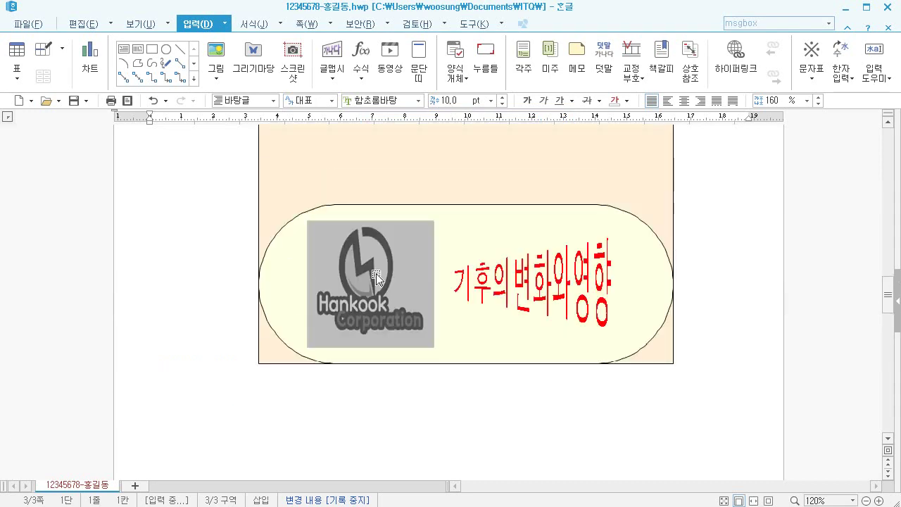
click(552, 299)
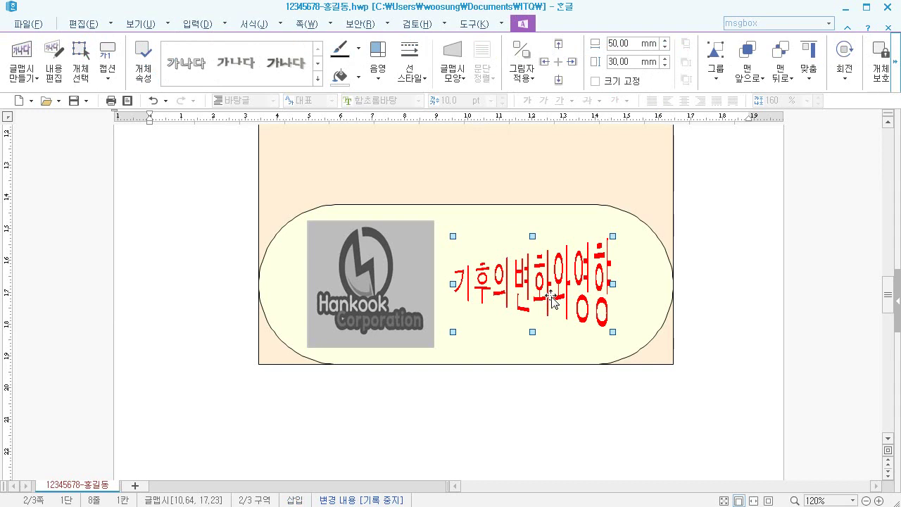
right_click(551, 299)
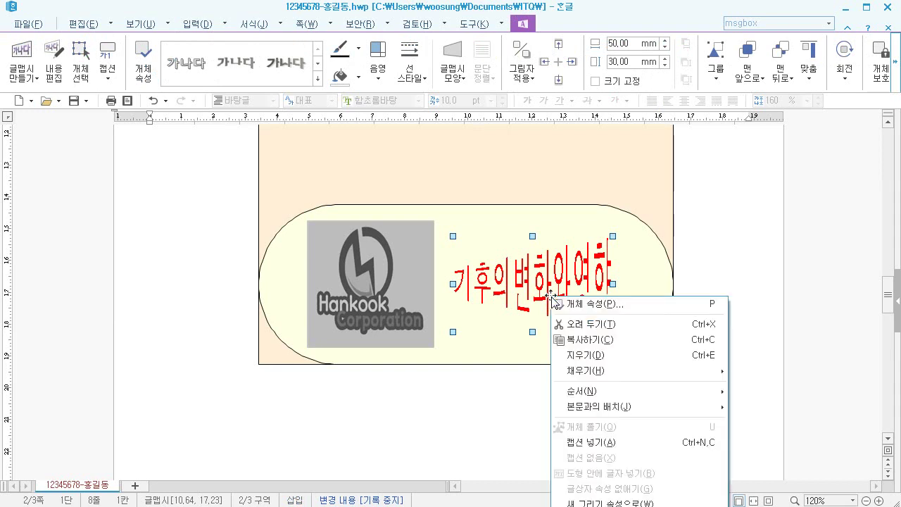
key(Escape)
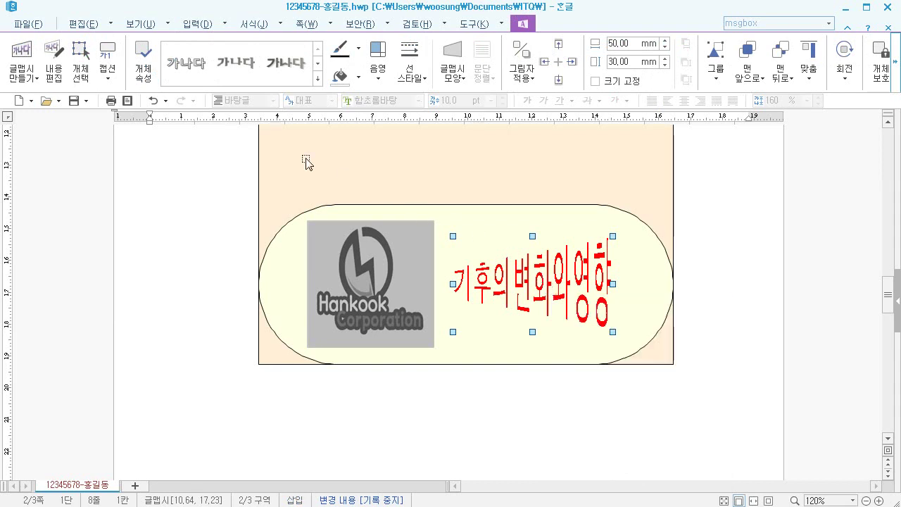
click(198, 25)
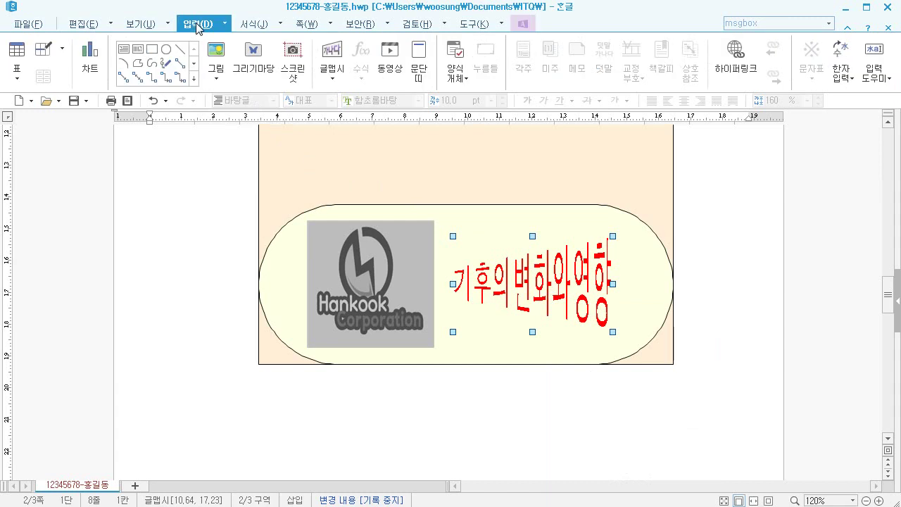
click(734, 75)
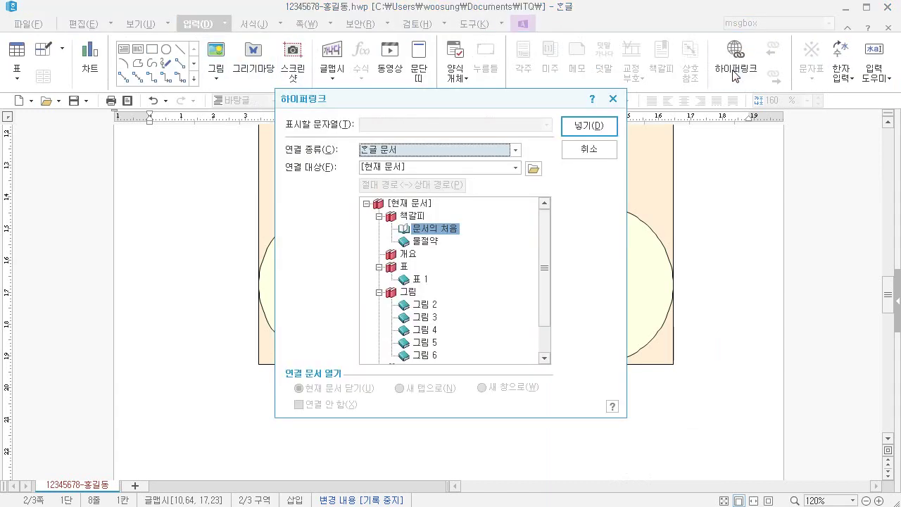
click(428, 243)
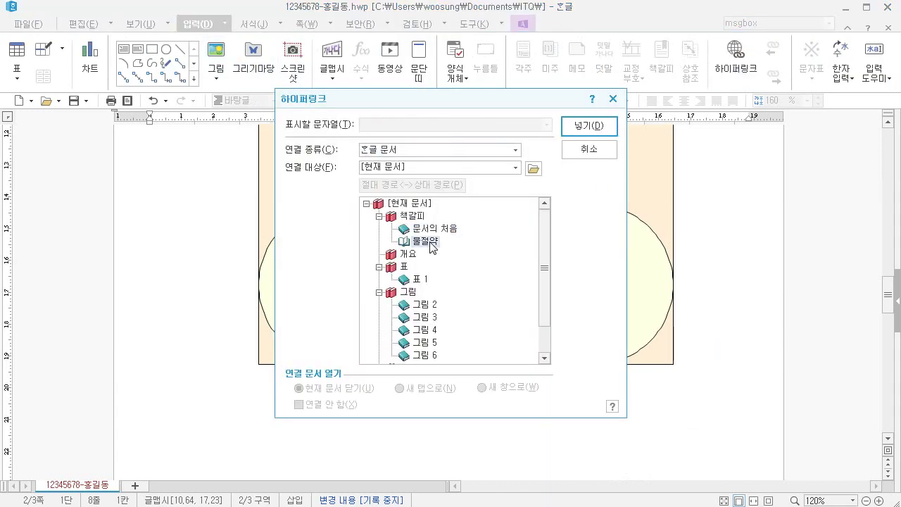
click(589, 126)
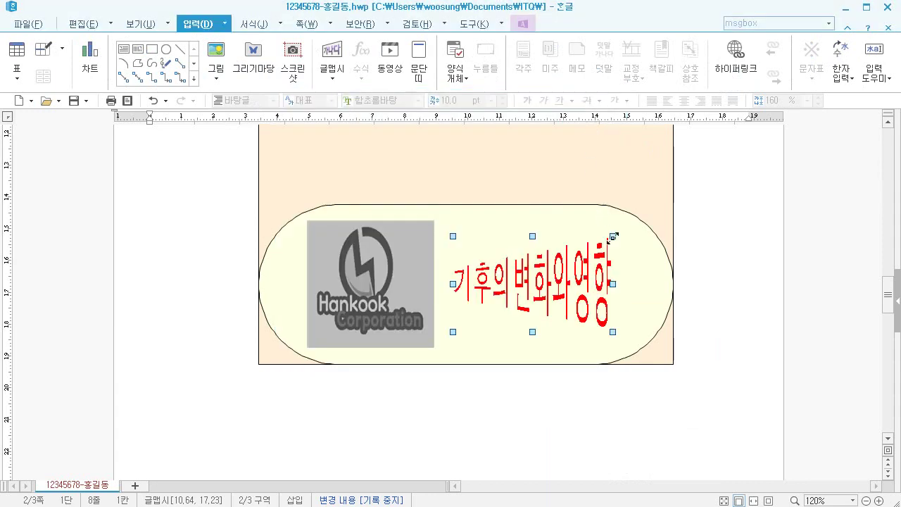
click(711, 275)
- Follow the word art's hyperlink to check its destination, and return to the title area of the page 2 drawing
scroll(580, 274, down, 3)
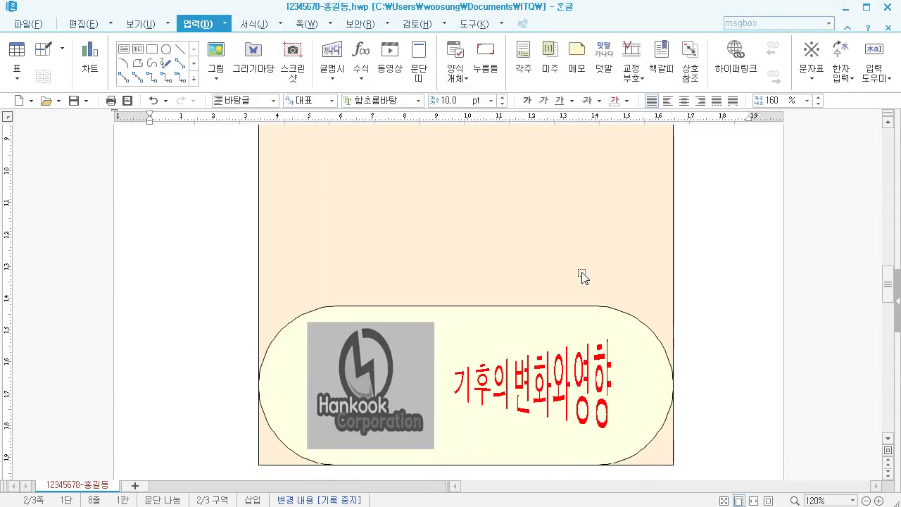
click(542, 381)
scroll(189, 336, up, 10)
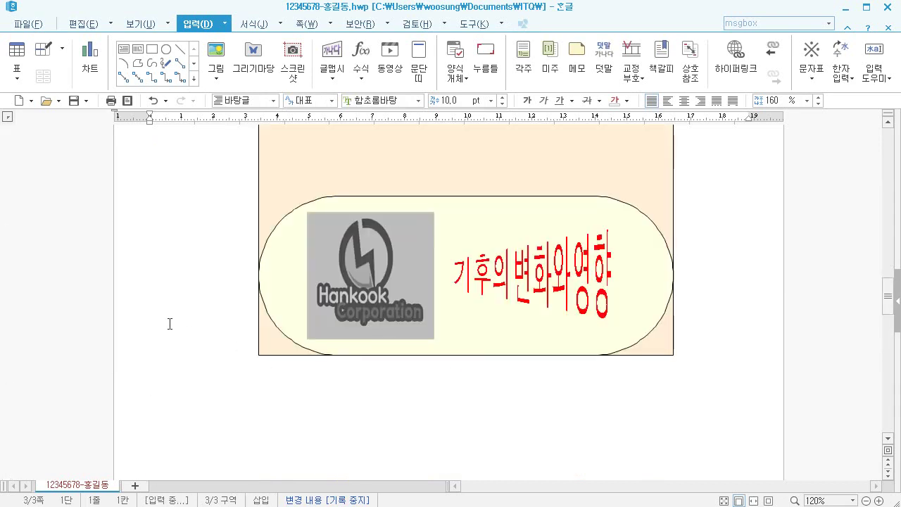
click(189, 341)
scroll(189, 342, down, 2)
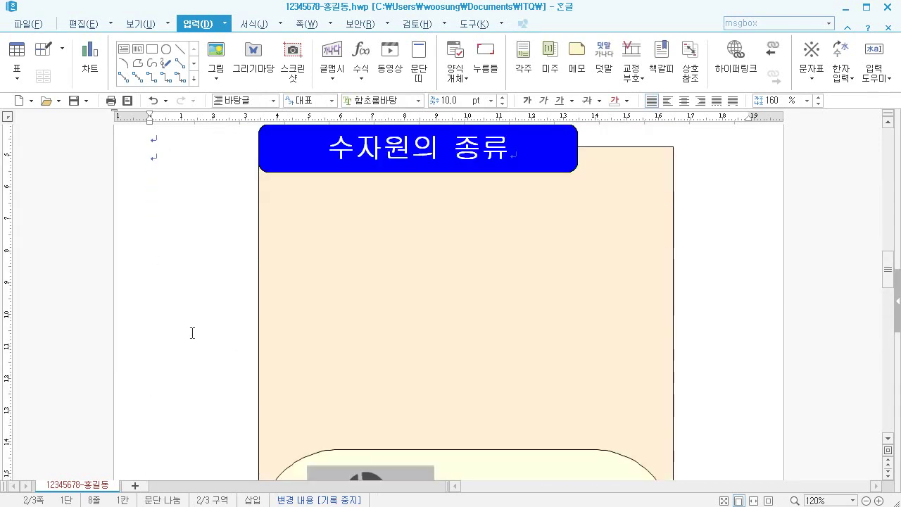
scroll(189, 332, up, 2)
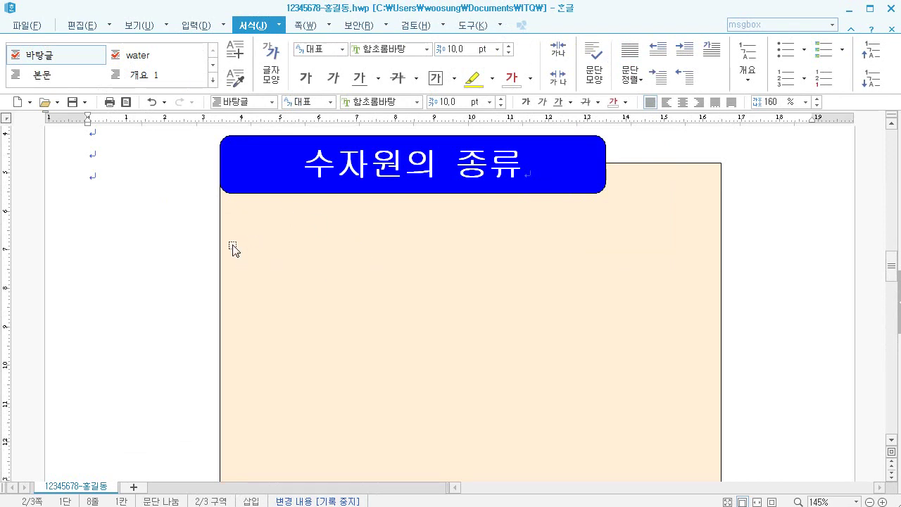
- Draw an ellipse about 19 mm wide and 8 mm high on the peach rectangle, below the left part of the blue title
click(188, 25)
click(164, 50)
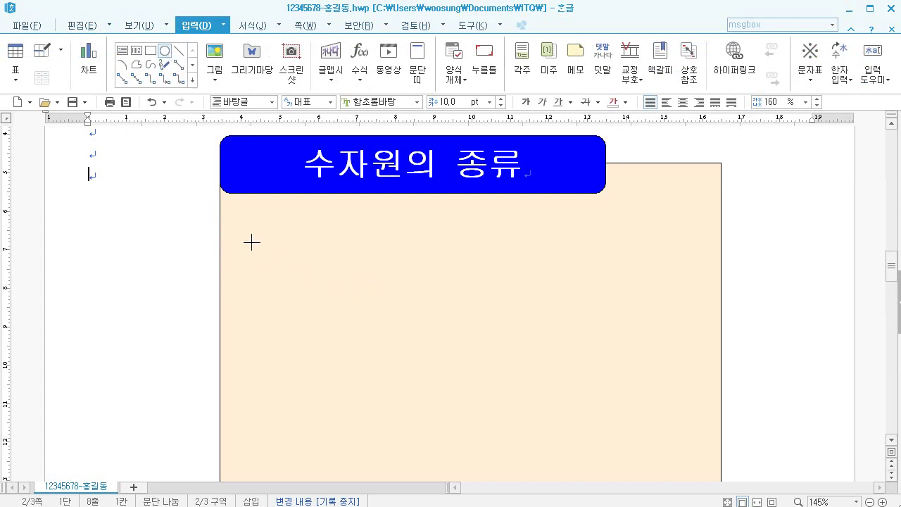
drag(249, 239, 324, 268)
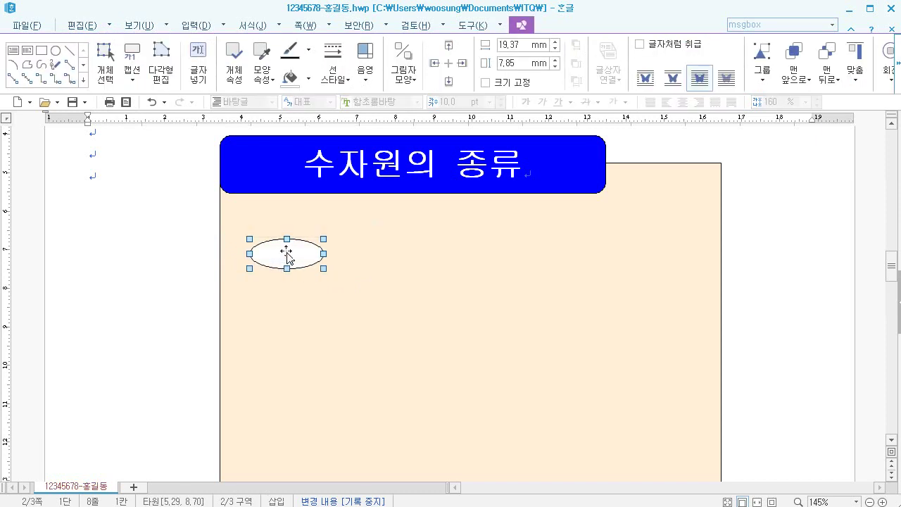
- Set the ellipse's size to 25 mm wide by 10 mm high in its object properties
double_click(287, 256)
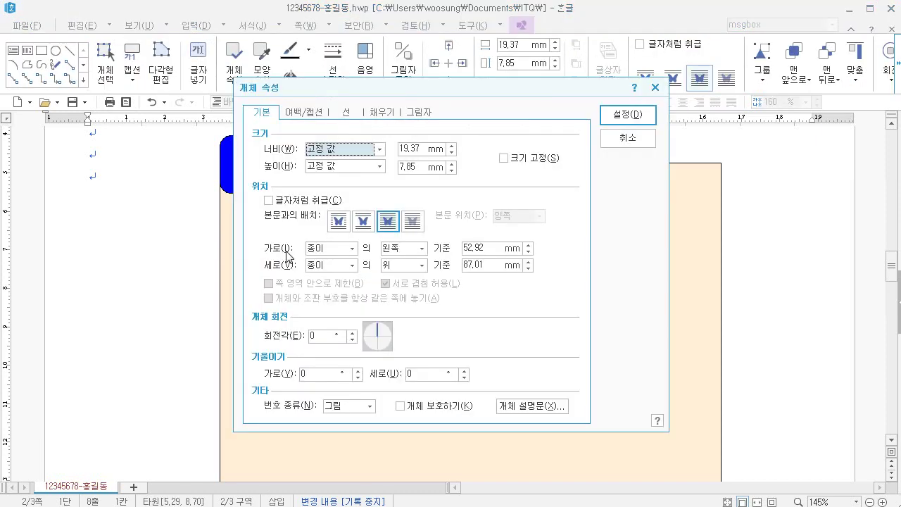
click(411, 150)
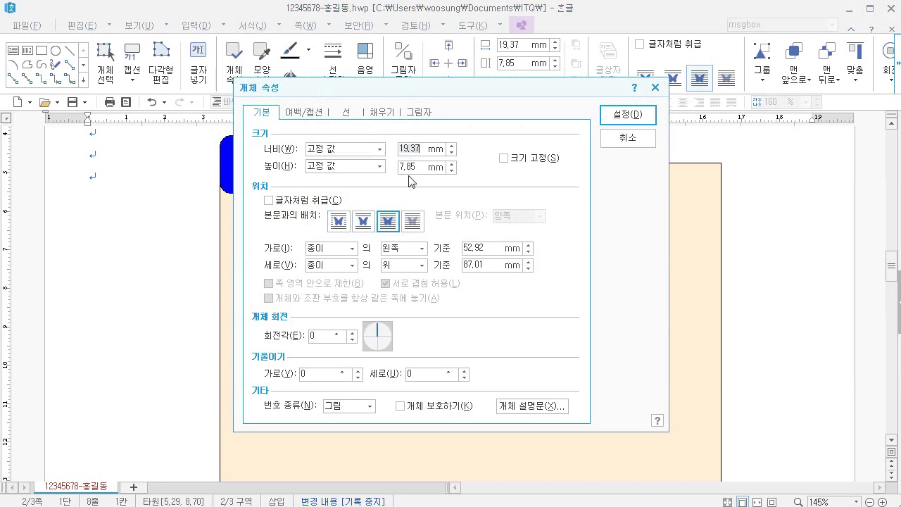
text(25)
key(Tab)
key(Tab)
text(10)
key(Tab)
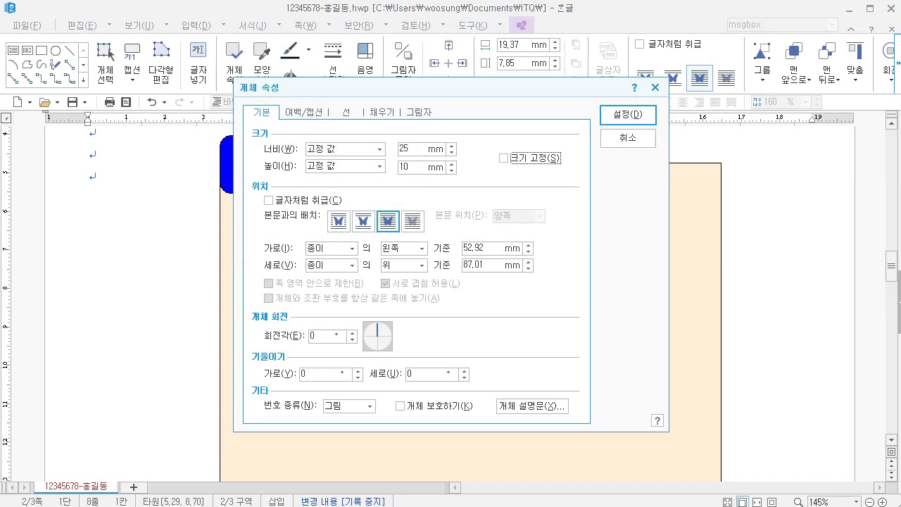
- Lock the ellipse's dimensions with the 크기 고정 option, moving the properties dialog aside to reveal the ellipse
click(515, 167)
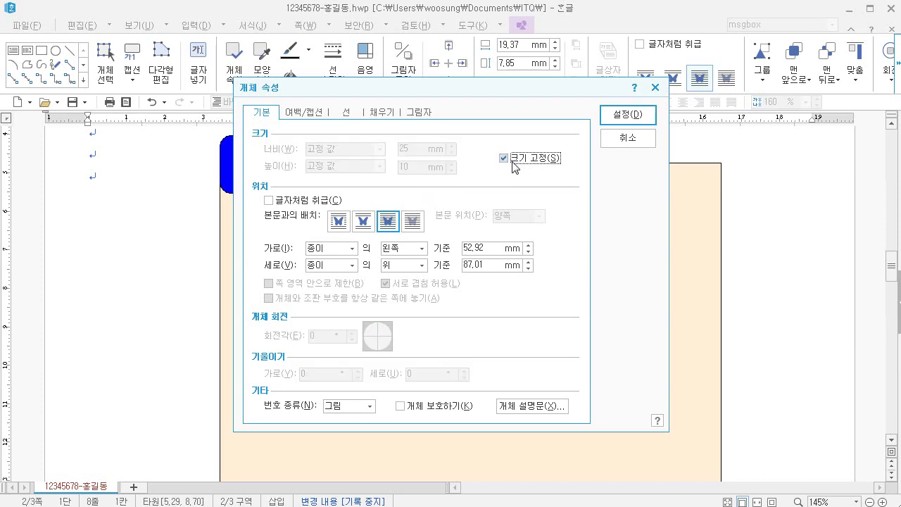
click(514, 167)
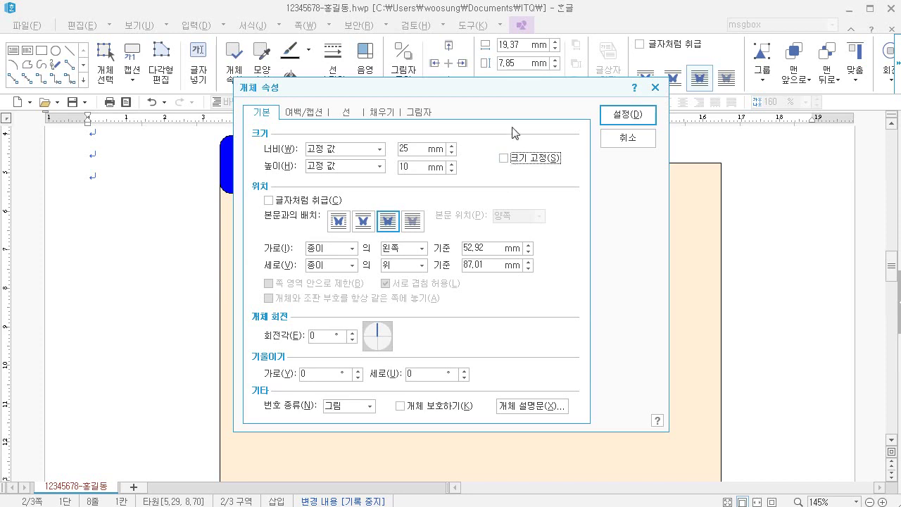
drag(502, 90, 598, 98)
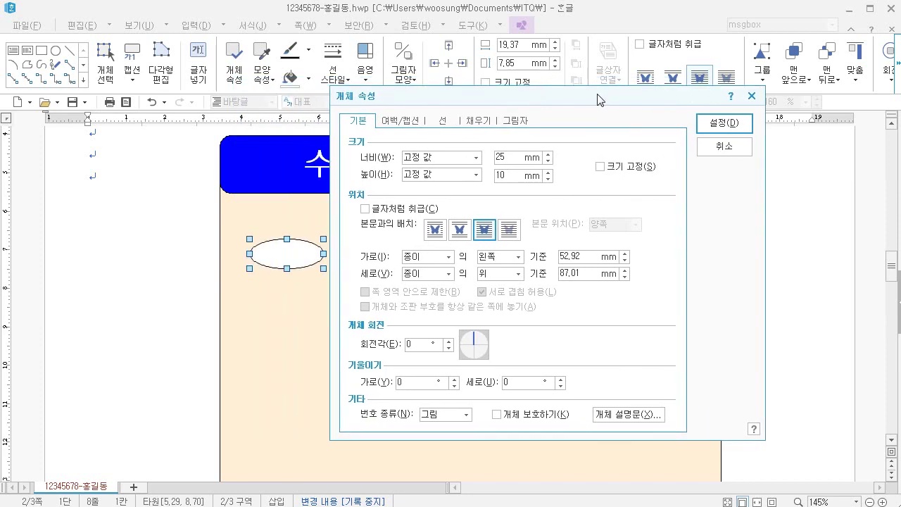
click(620, 169)
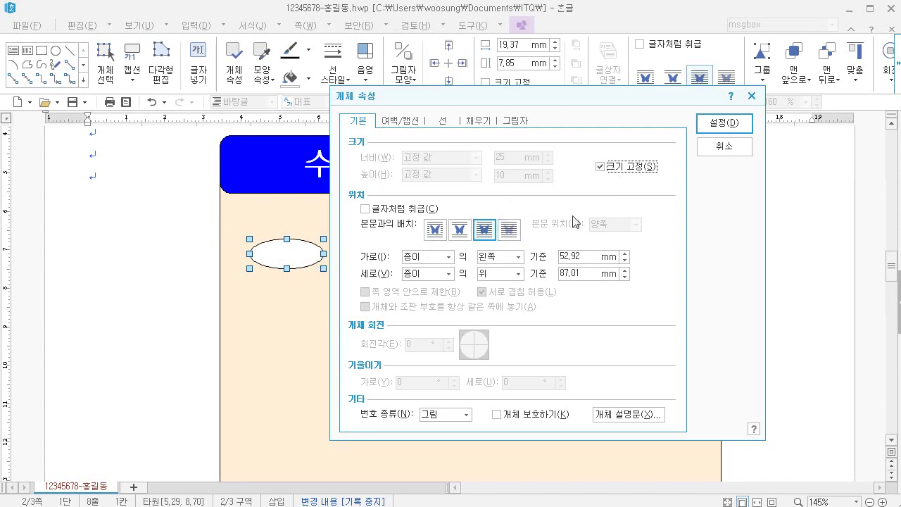
click(613, 171)
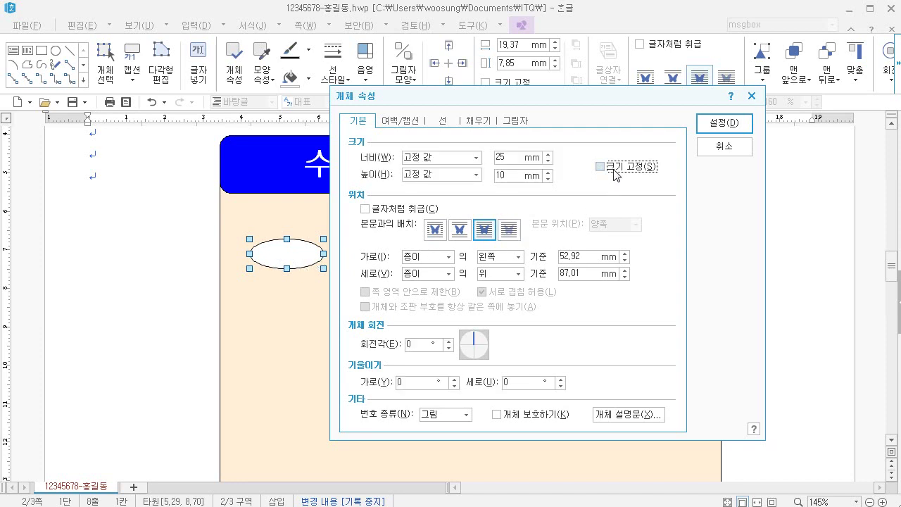
click(615, 174)
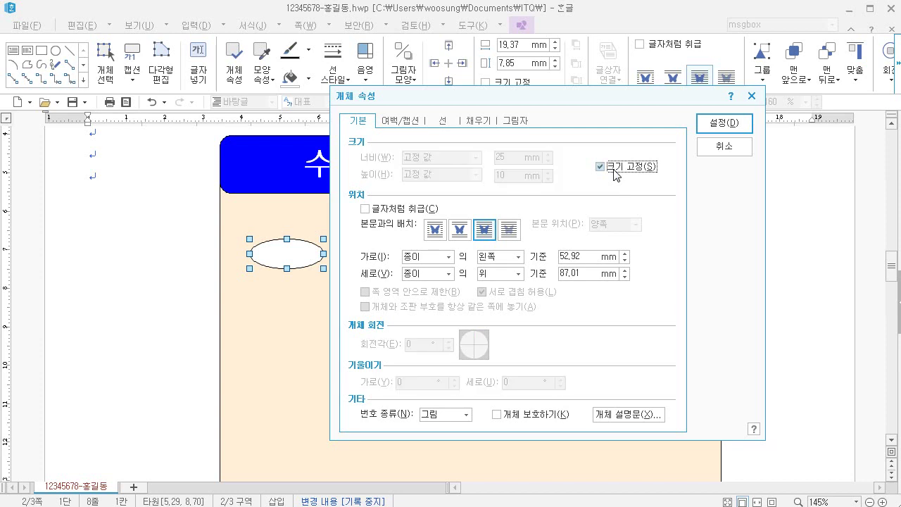
click(616, 174)
click(616, 175)
- Fill the ellipse with light pink as its face color and apply the object properties
click(435, 124)
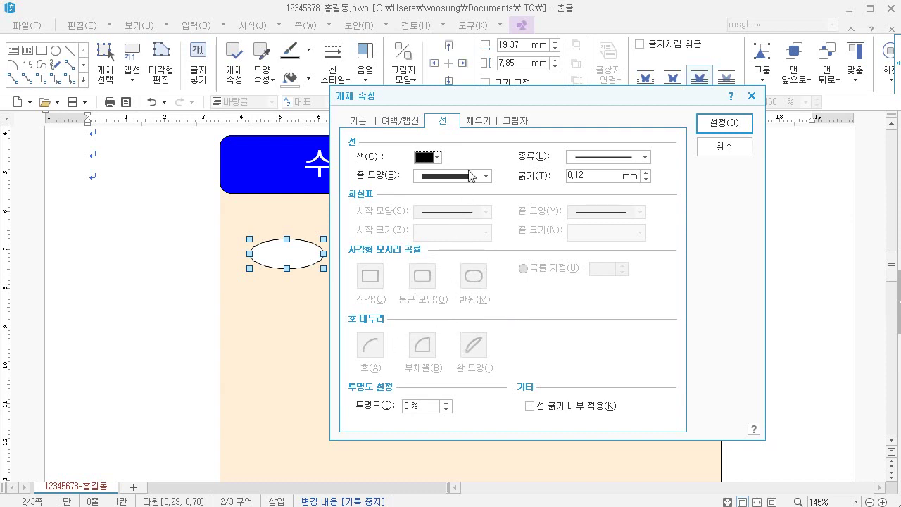
click(482, 125)
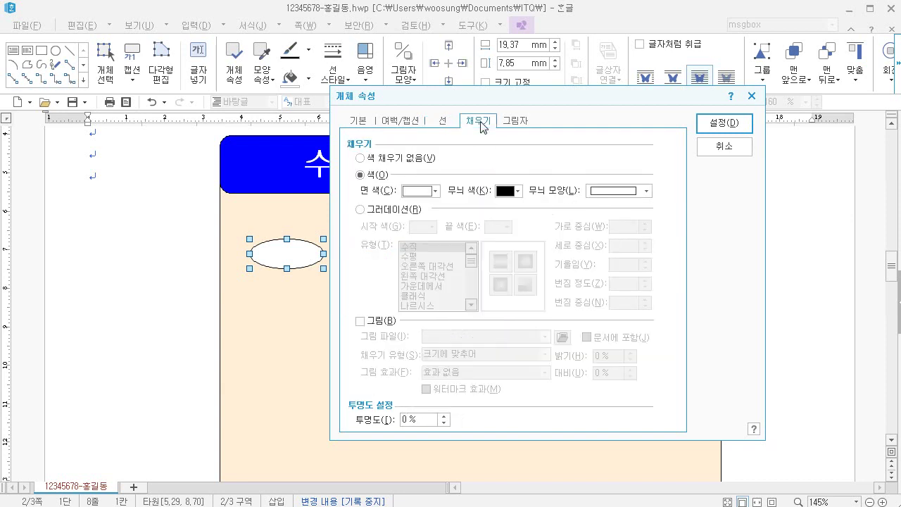
click(437, 191)
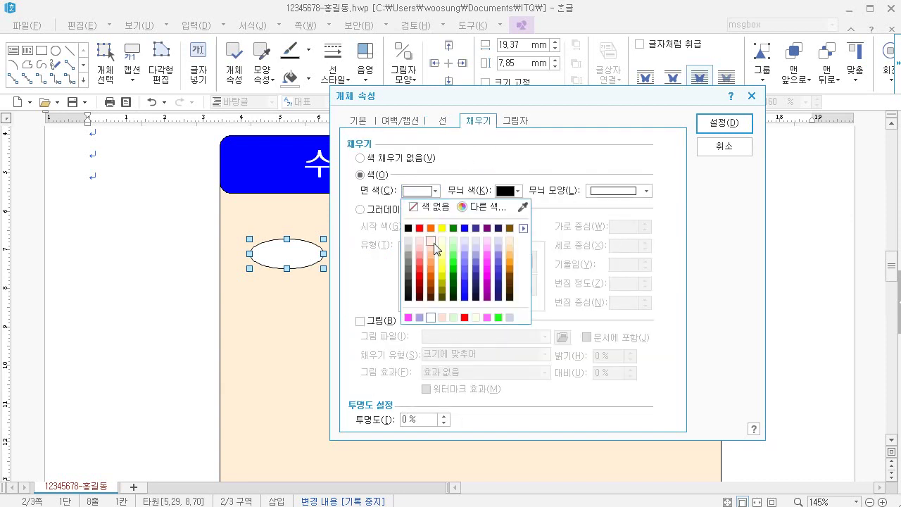
click(487, 247)
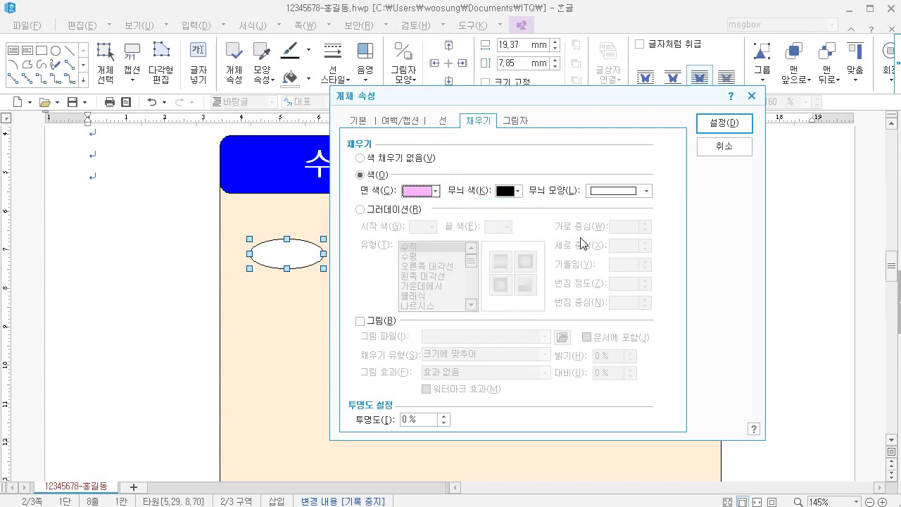
click(711, 130)
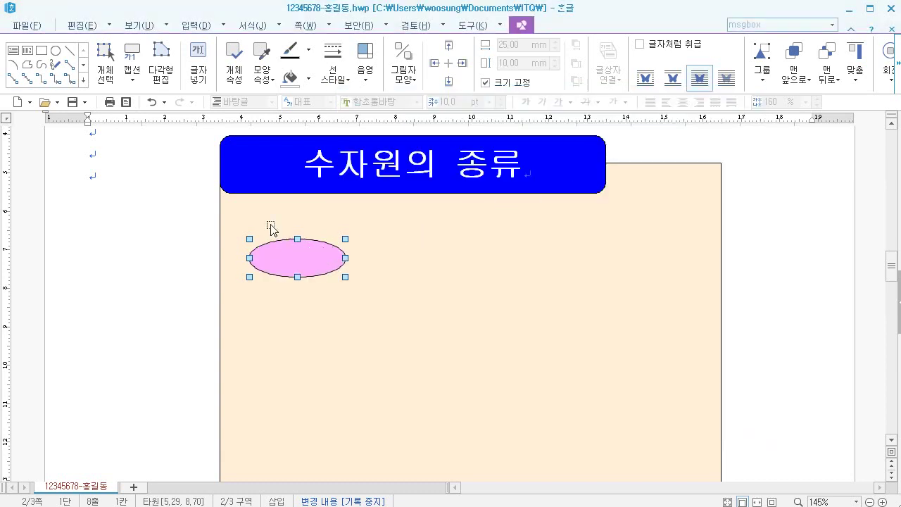
- Draw a small rectangle over the middle of the pink ellipse and set its size to 13 mm wide by 12 mm high
click(41, 55)
drag(270, 225, 319, 272)
double_click(303, 255)
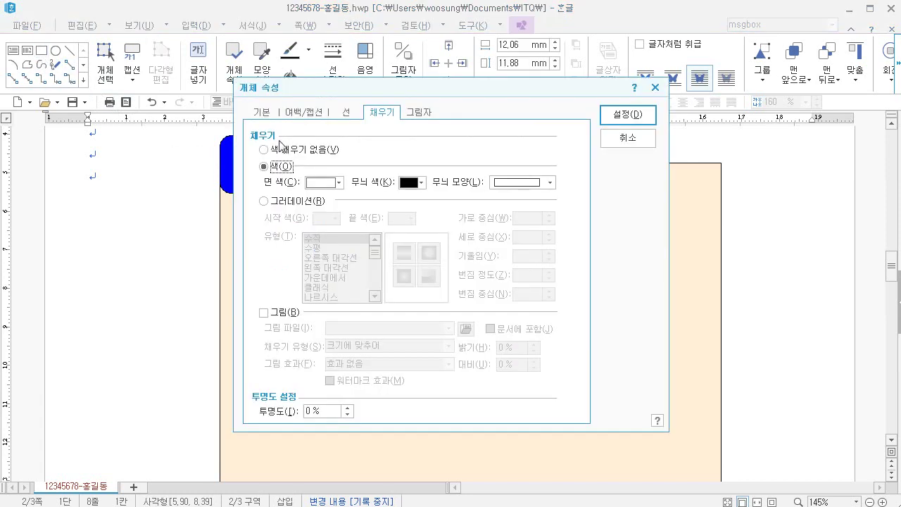
click(266, 116)
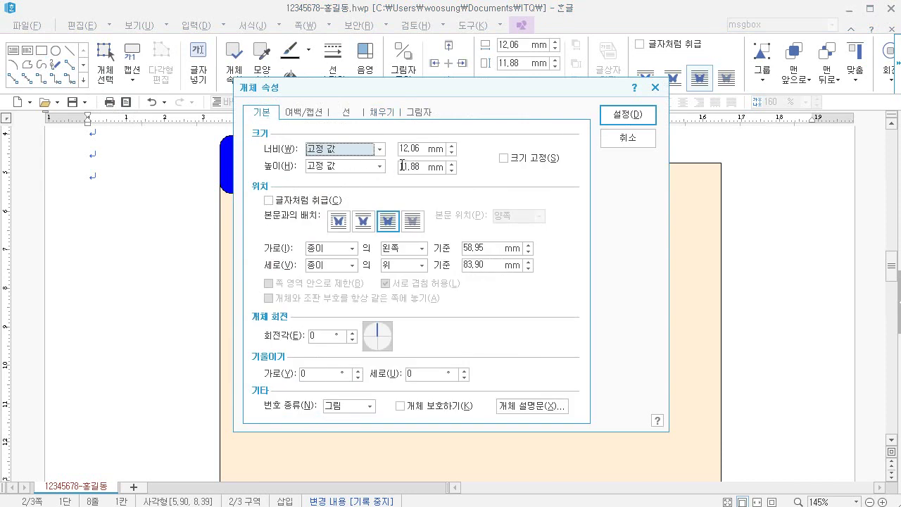
key(Tab)
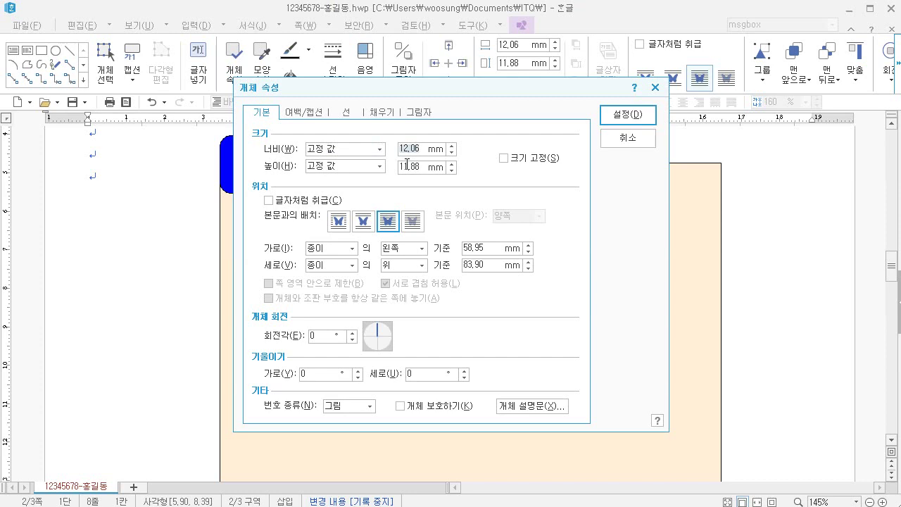
text(13)
key(Tab)
key(Tab)
text(12)
- Give the small rectangle rounded corners (둥근 모양) and a white fill, and apply its properties
click(348, 112)
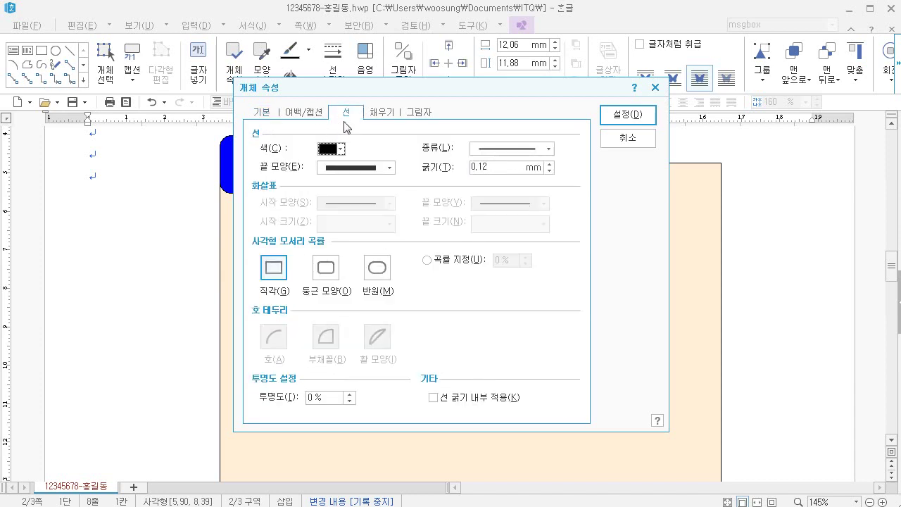
click(332, 274)
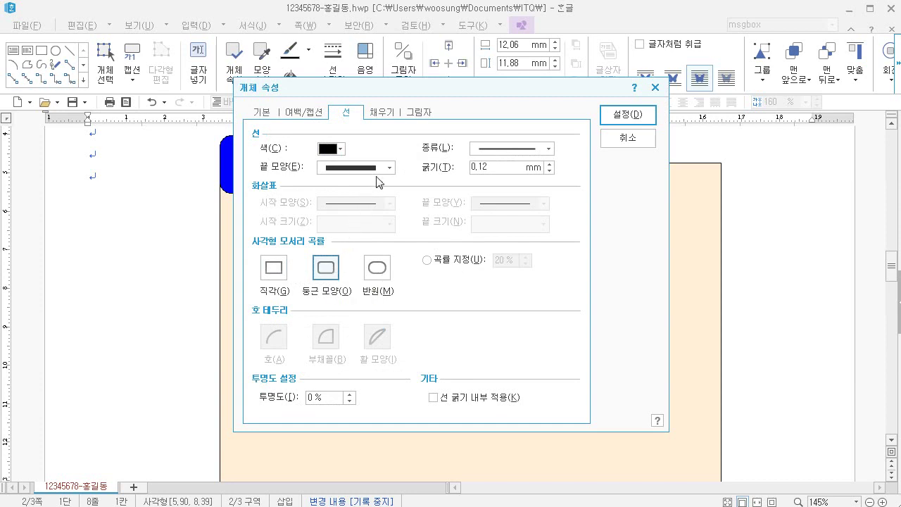
click(385, 114)
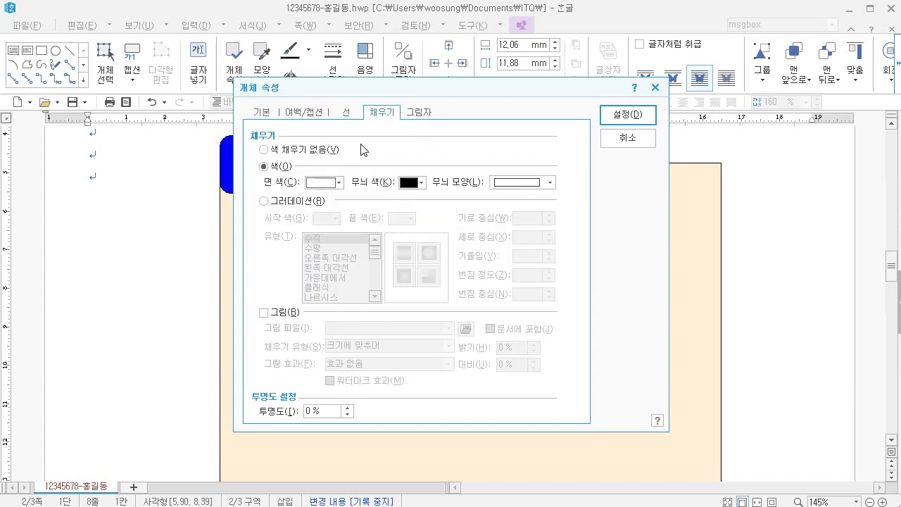
click(321, 183)
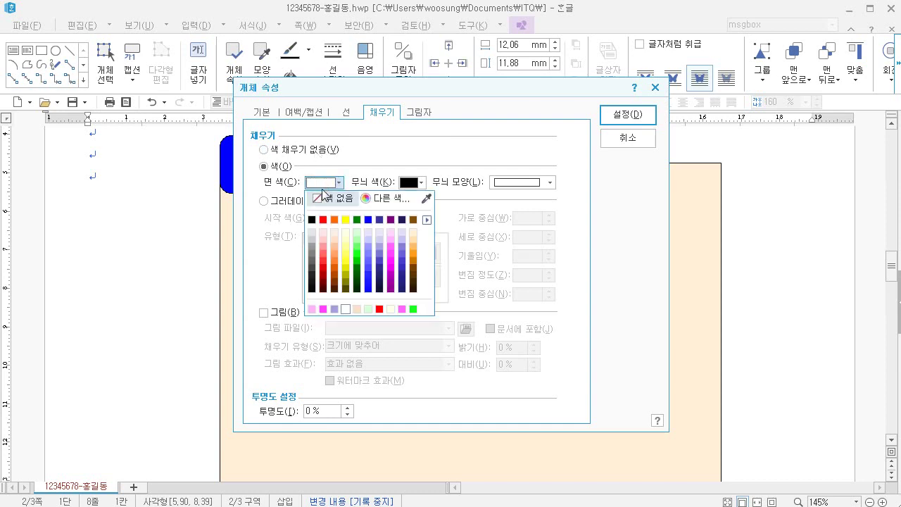
click(345, 309)
click(613, 114)
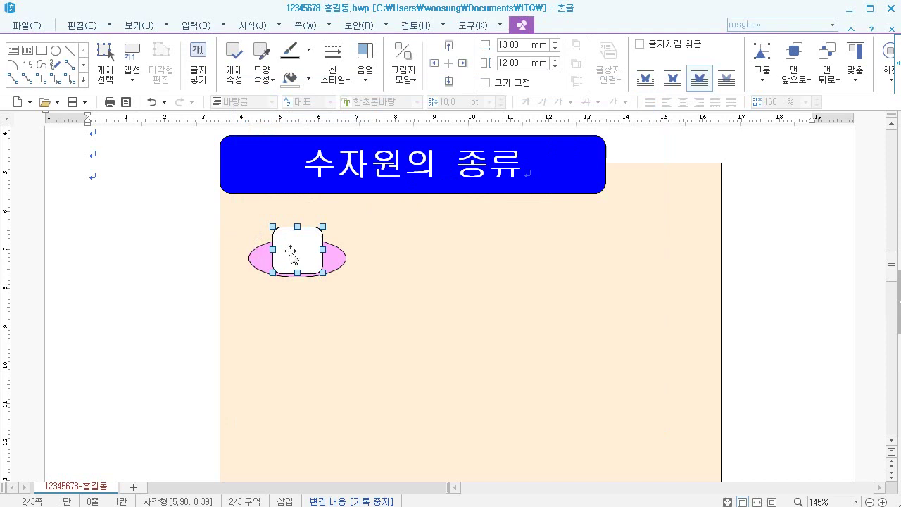
- Enable text inside the white rounded rectangle and set its font to 돋움 at 20 pt
click(198, 62)
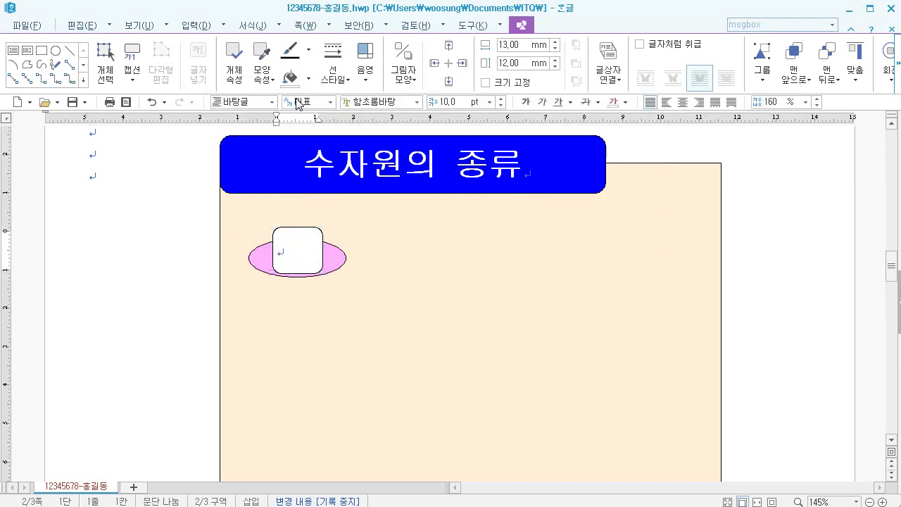
click(405, 104)
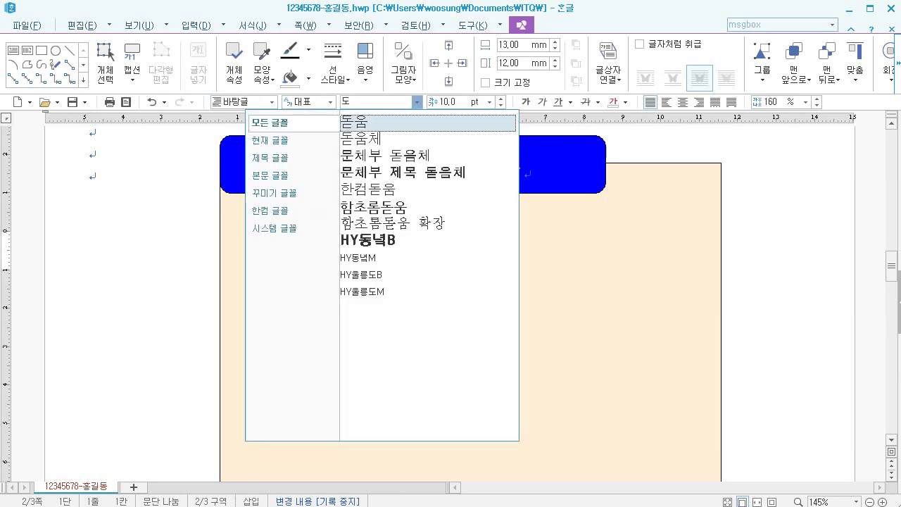
key(Escape)
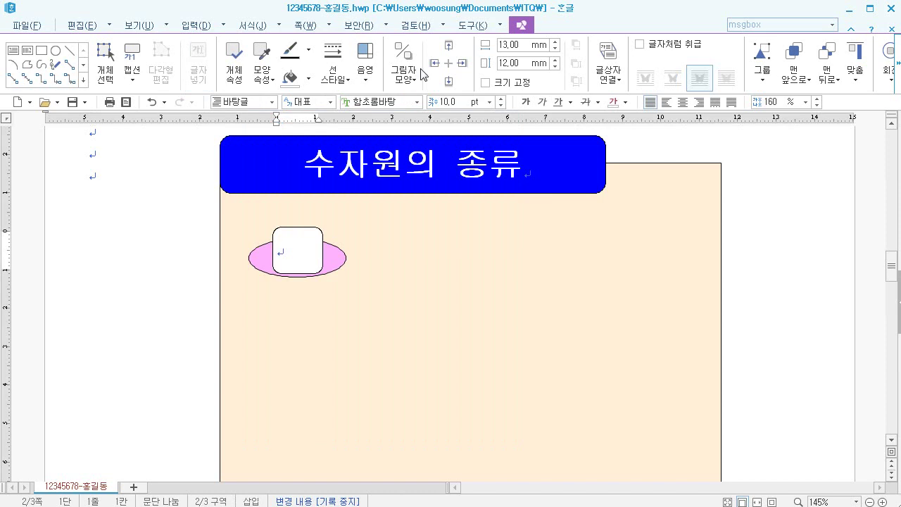
click(416, 102)
text(돋움)
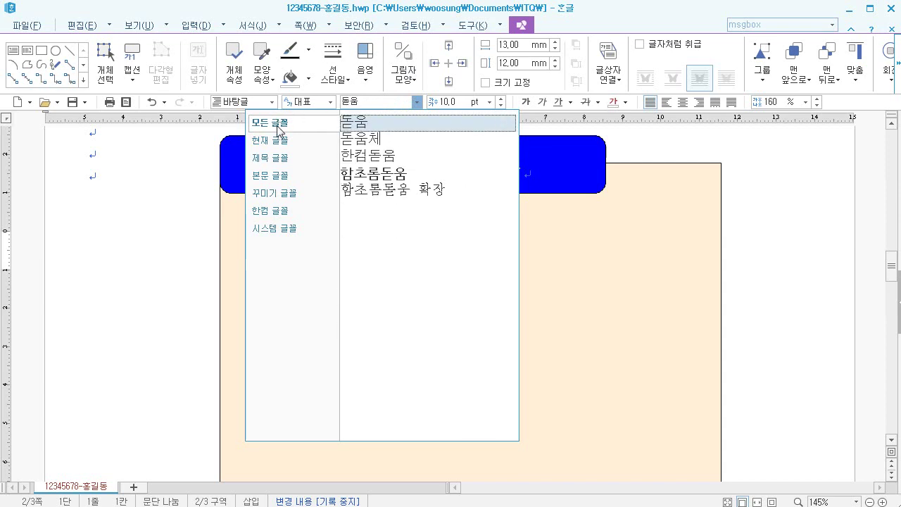
key(Return)
click(453, 96)
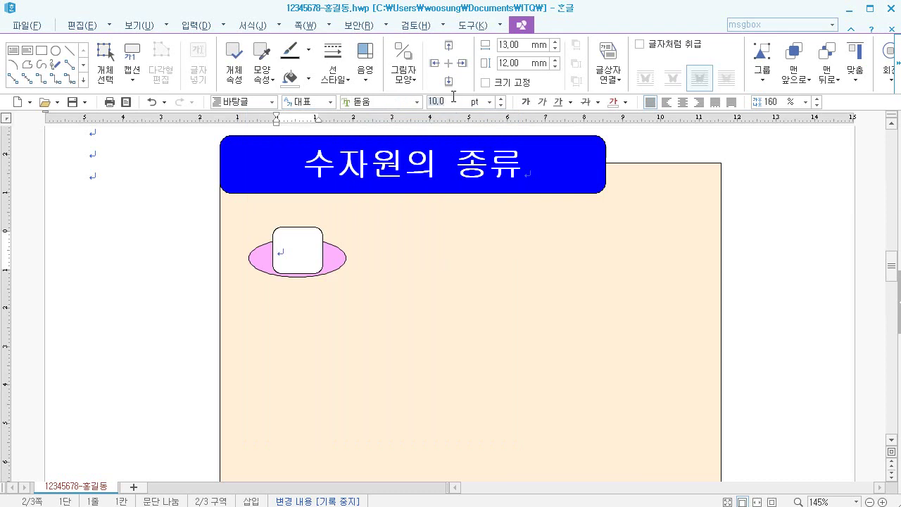
text(20)
key(Return)
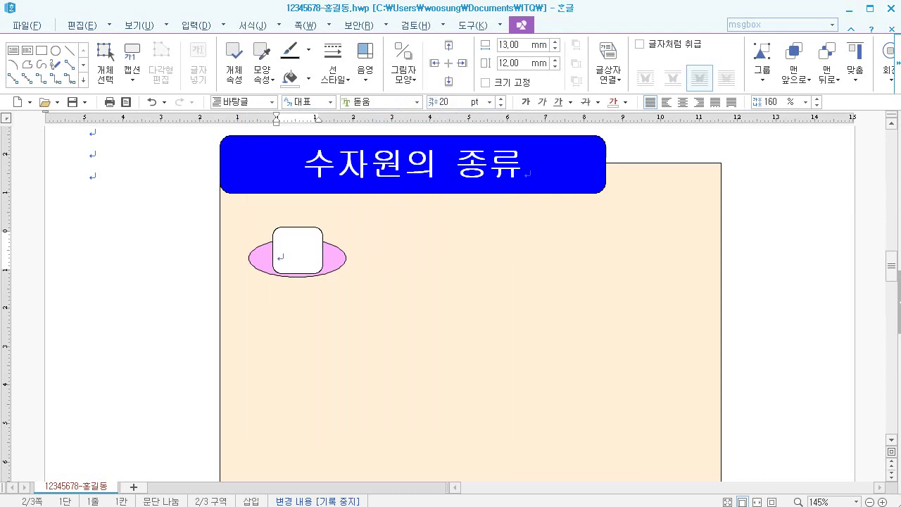
- Enter 가 with centered alignment in the white rectangle and move the rectangle down to the vertical middle of the ellipse
click(683, 104)
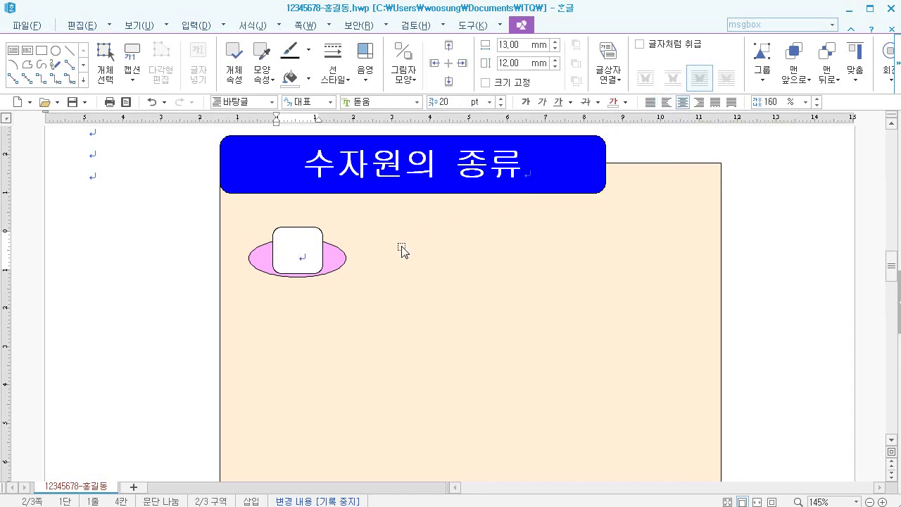
text(가)
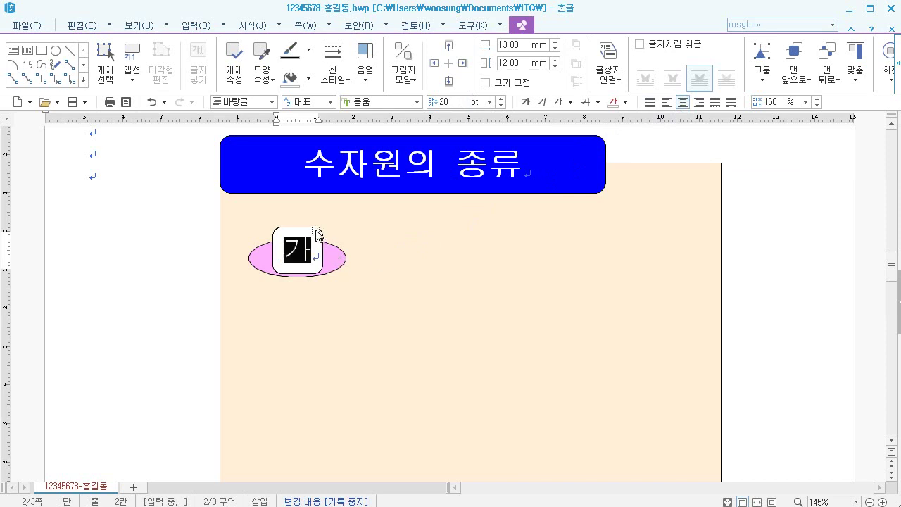
drag(316, 234, 314, 237)
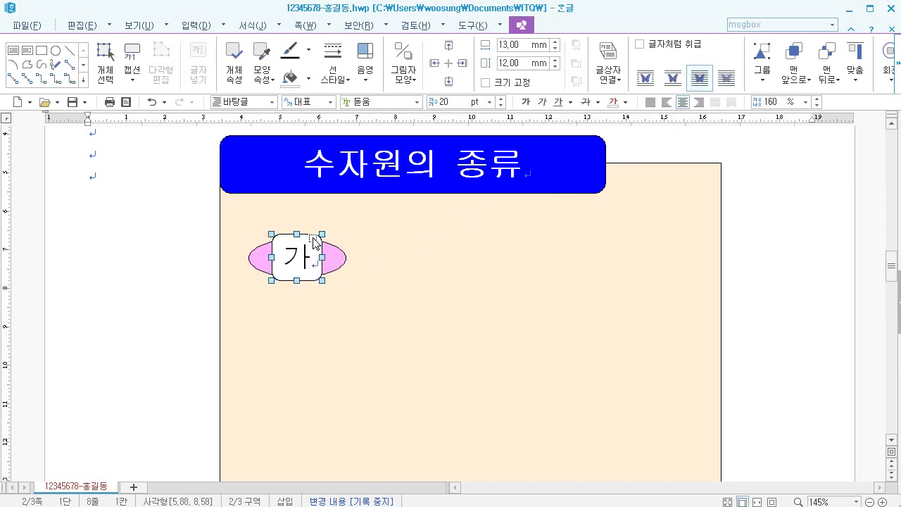
click(122, 278)
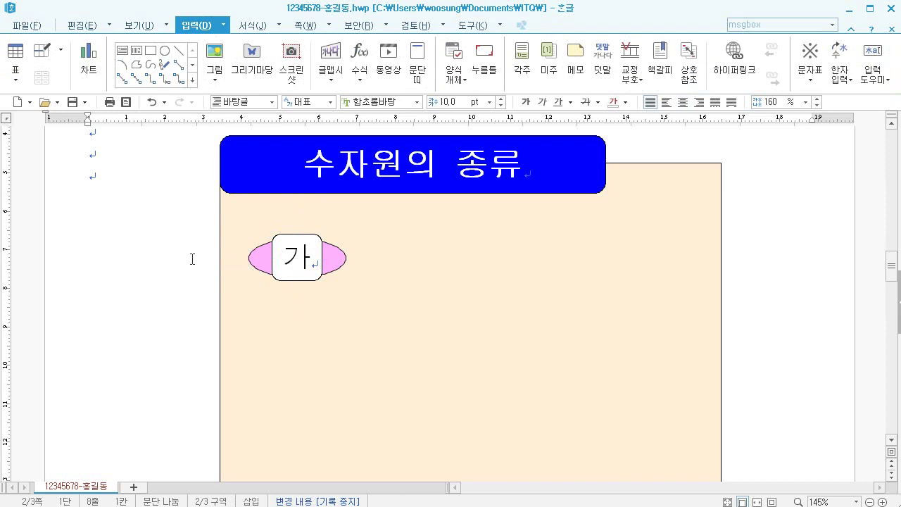
- Select the pink ellipse together with the 가 rectangle and nudge both about 4 mm to the left
click(259, 264)
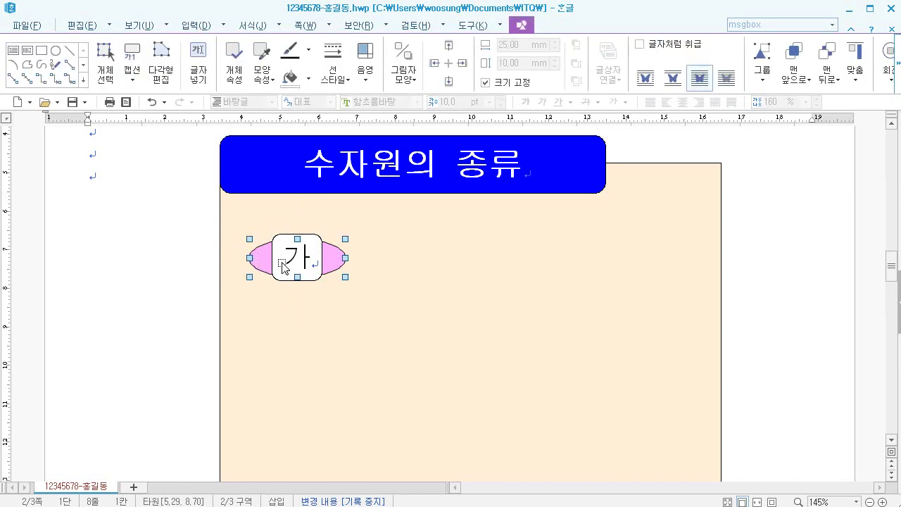
shift+click(289, 260)
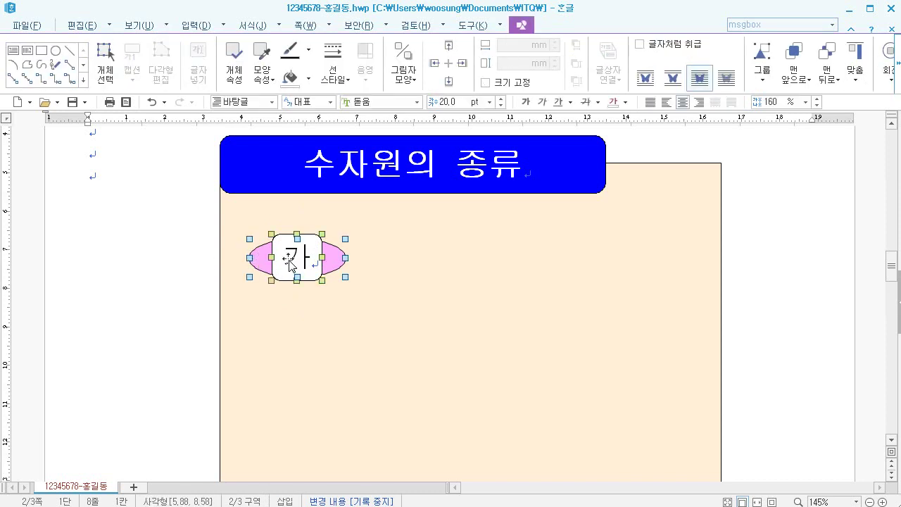
drag(291, 265, 354, 320)
key(Left)
key(Left)
key(Left)
key(Left)
key(Left)
key(Left)
key(Left)
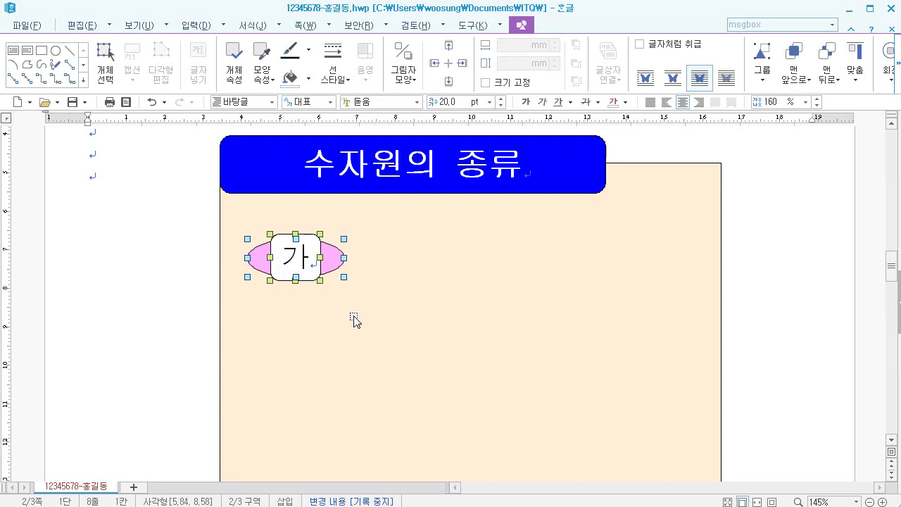
key(Left)
key(Left)
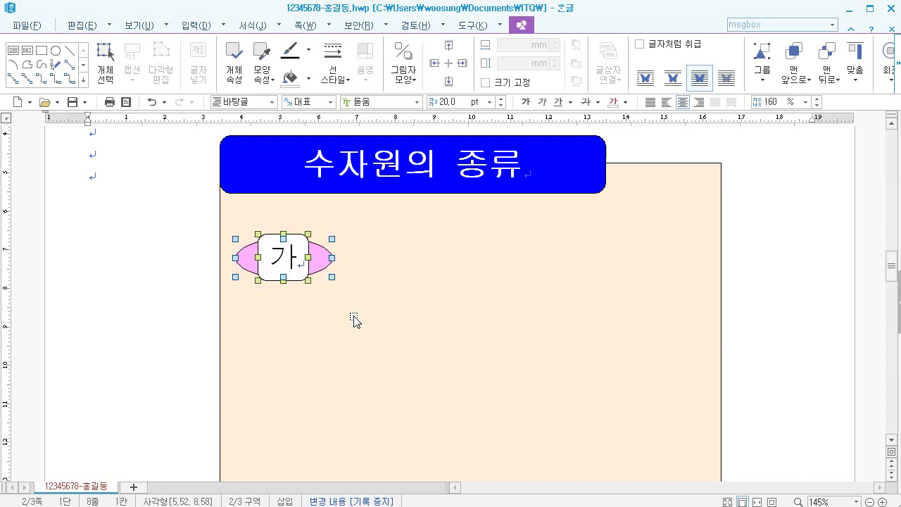
- Nudge the selected ellipse and rounded 가 badge about 1 mm down inside the beige panel
ctrl+scroll(331, 306, down, 3)
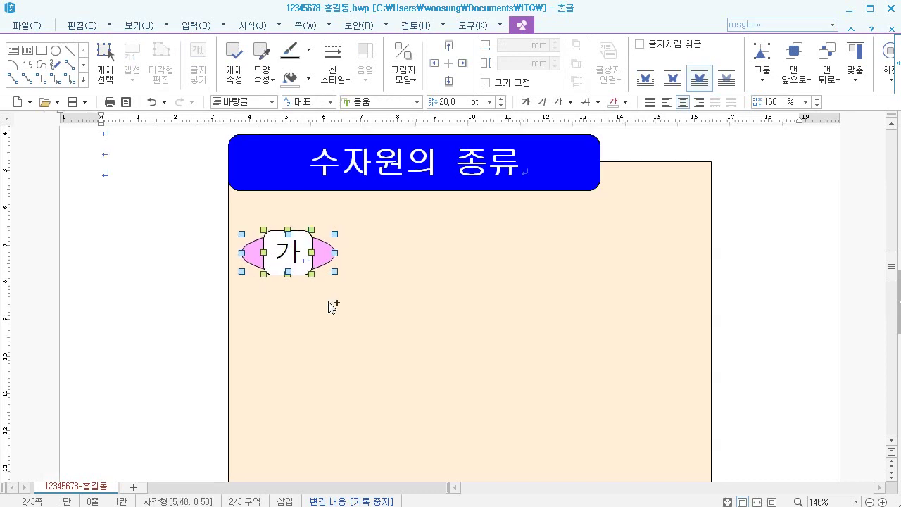
ctrl+scroll(331, 306, down, 2)
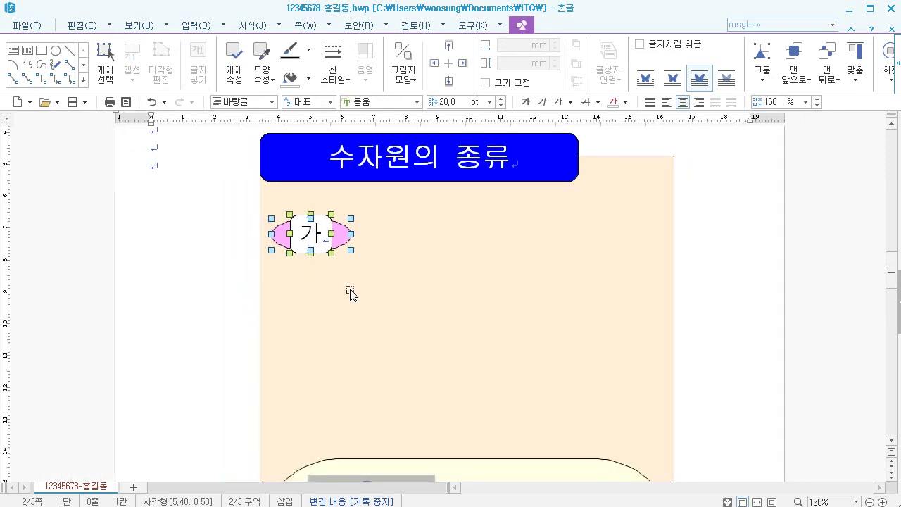
key(Down)
key(Down)
key(Down)
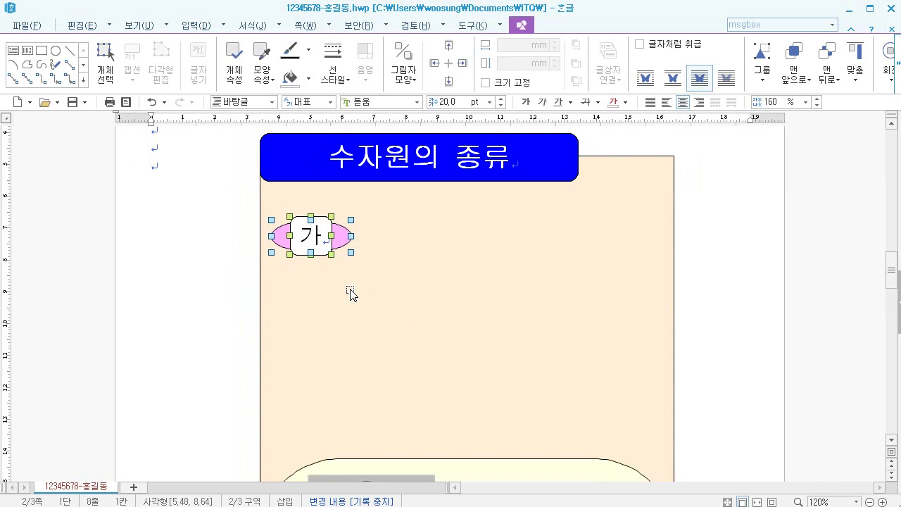
key(Down)
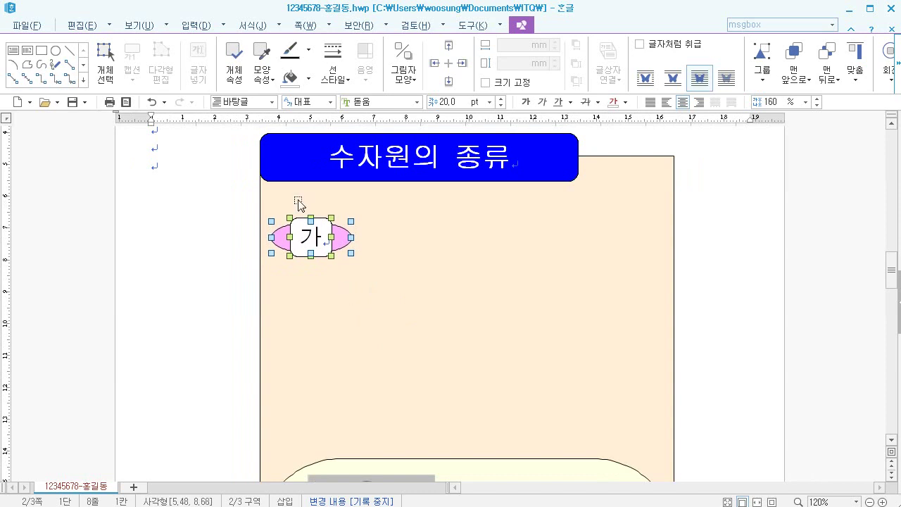
- Draw a text box about 79 mm wide and 13 mm high beside the 가 badge and enter 지표수 in it
click(15, 53)
drag(372, 214, 619, 254)
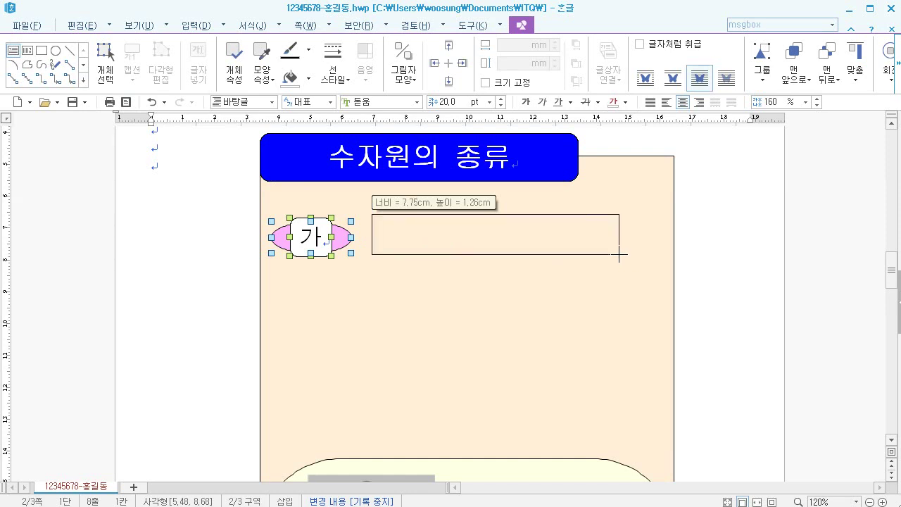
drag(618, 254, 623, 254)
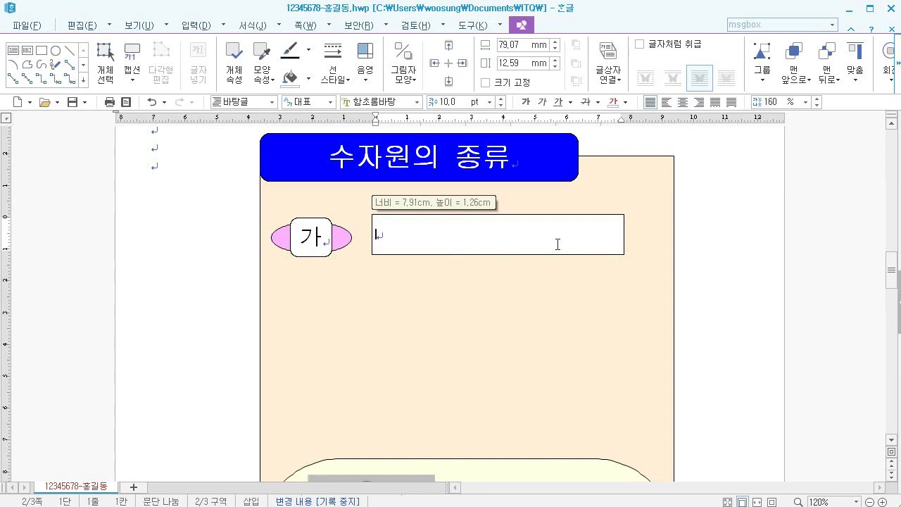
text(지표수)
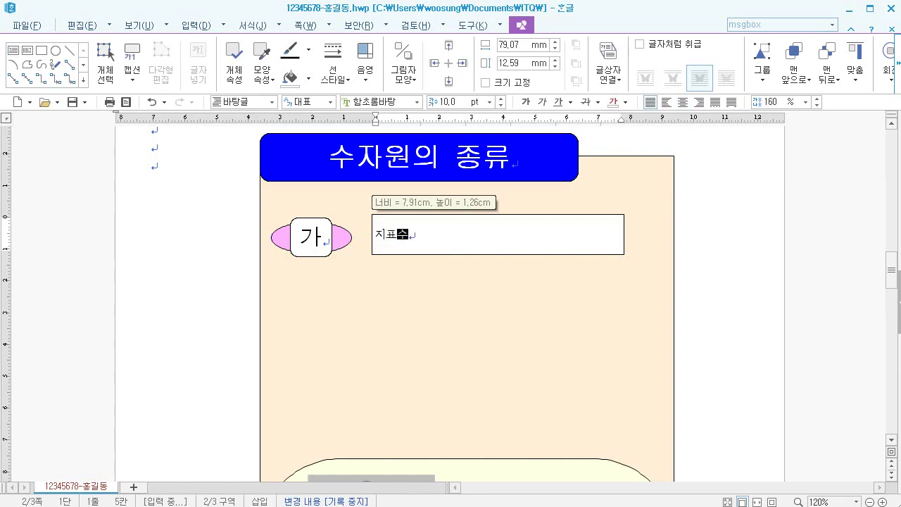
drag(431, 238, 375, 237)
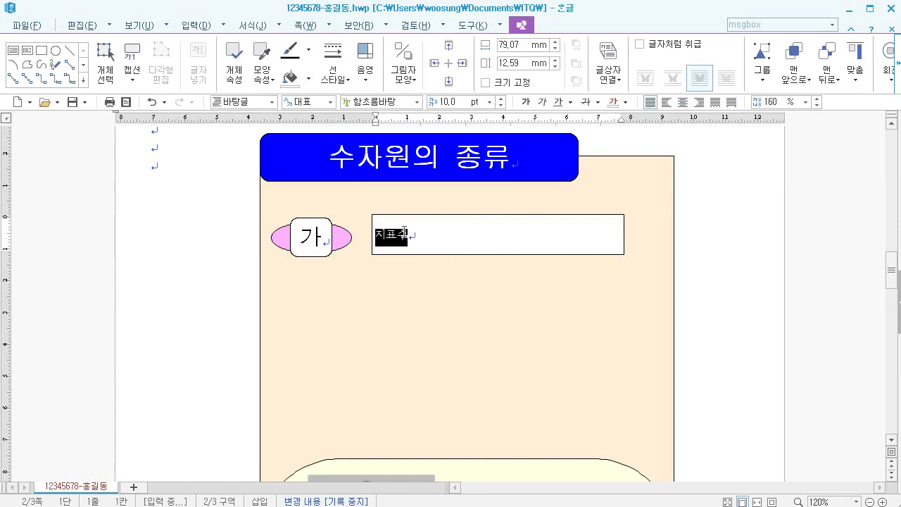
key(F9)
key(Escape)
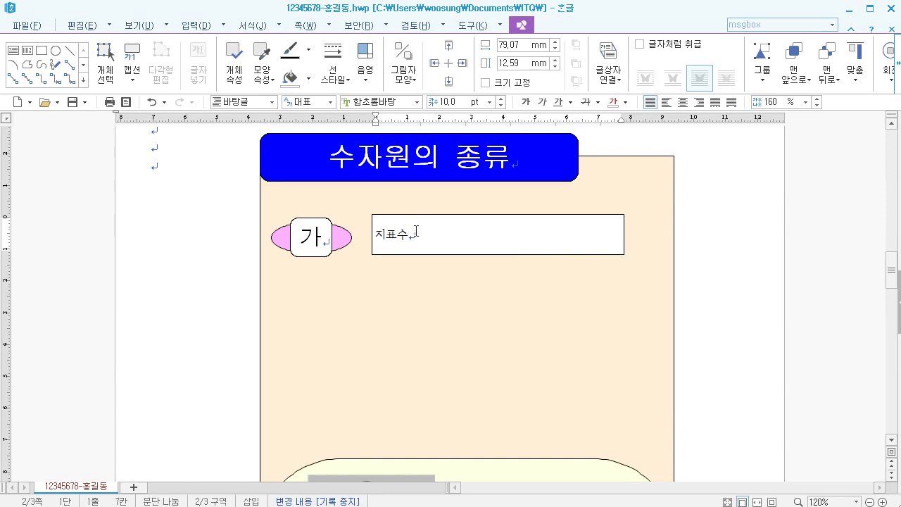
- Set the font of the whole 지표수 text box to 궁서
key(Escape)
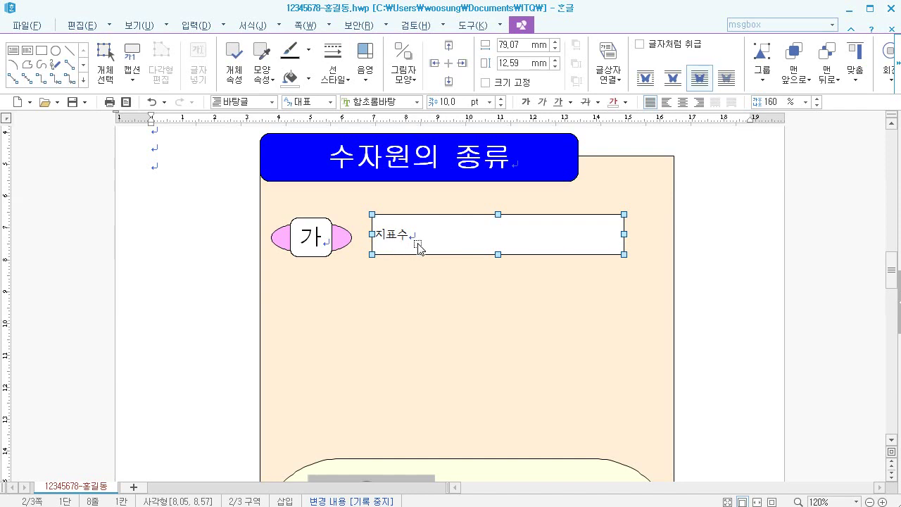
click(400, 102)
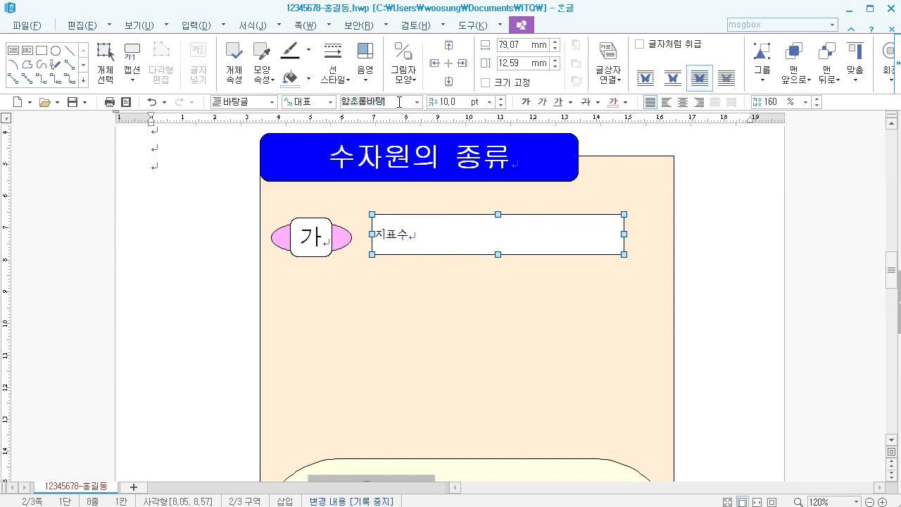
text(ㄱㅇ서)
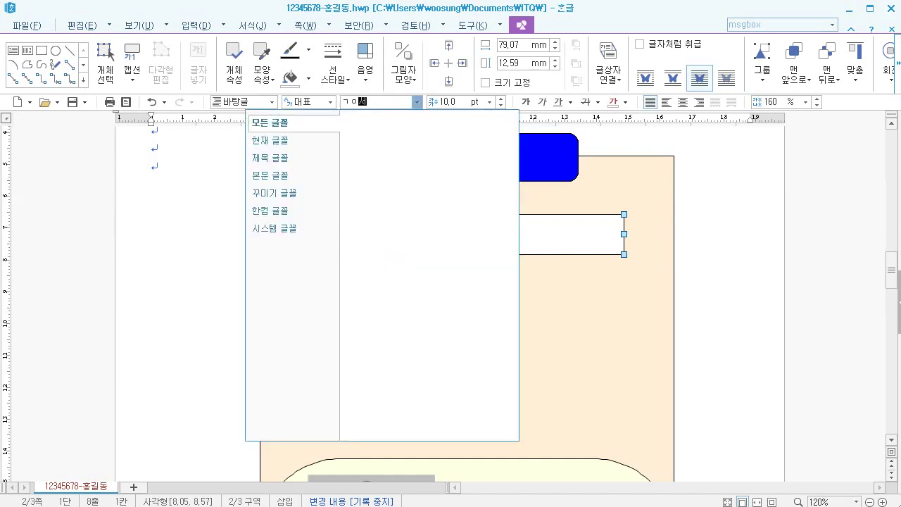
key(BackSpace)
key(BackSpace)
text(기)
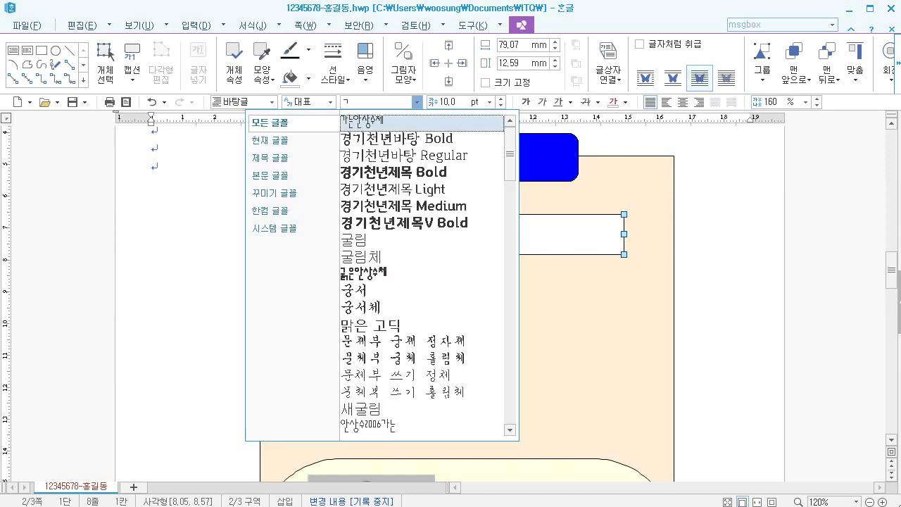
text(ㅜㅇㅅ)
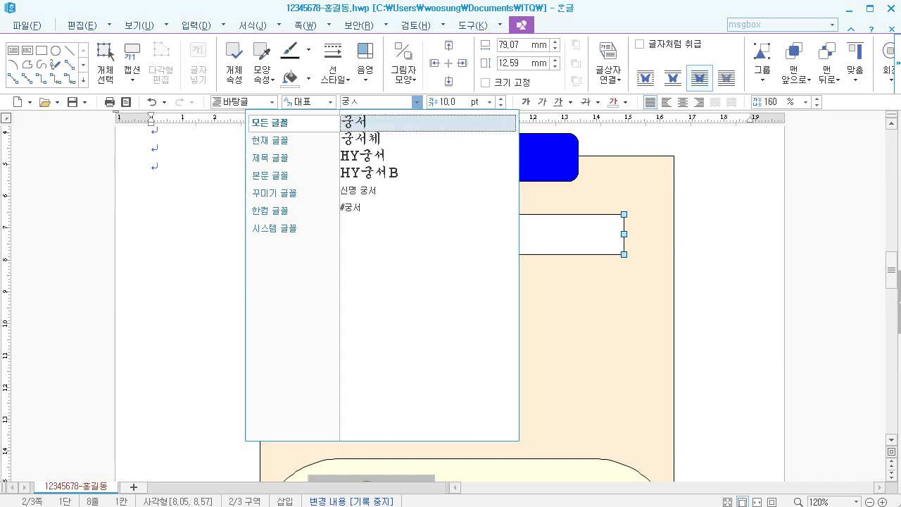
text(ㅓ)
key(Return)
- Set the 지표수 text to 18 pt and centre it within its box
click(449, 103)
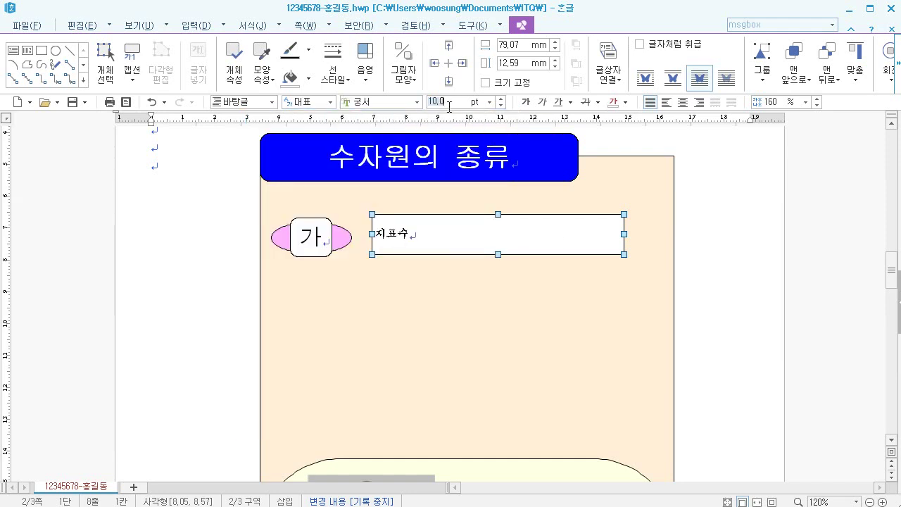
text(18)
key(Return)
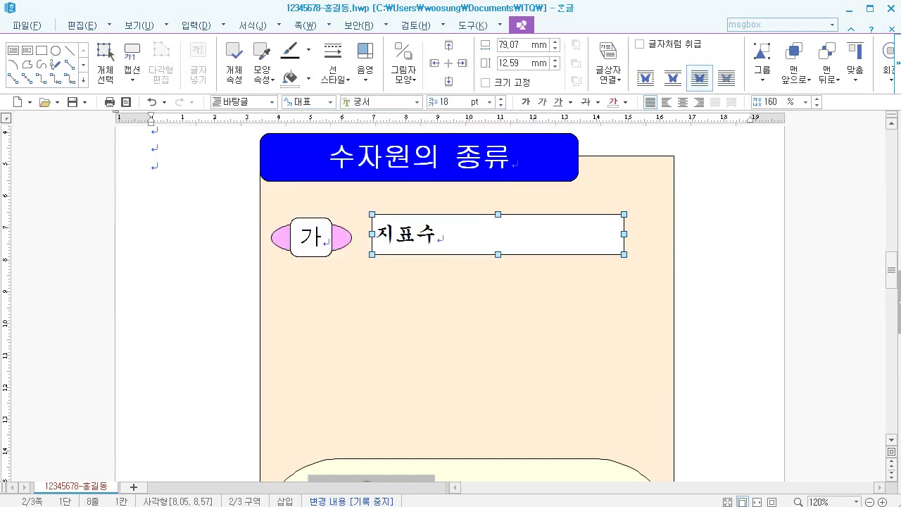
click(683, 103)
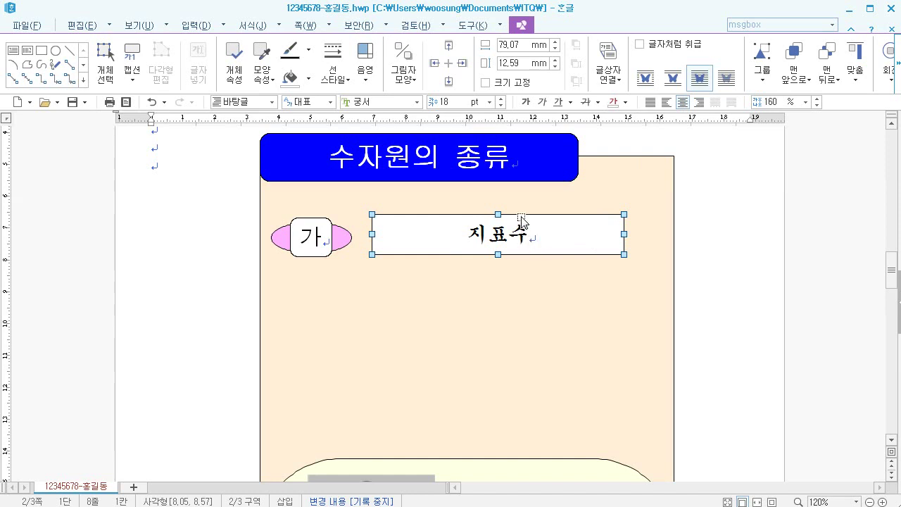
- Change the outline of the 지표수 text box to a dashed line in its object properties
double_click(522, 220)
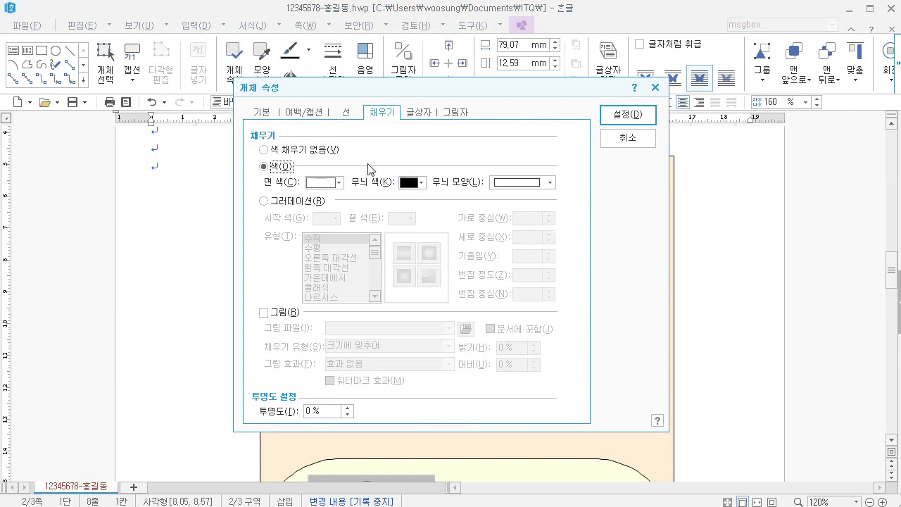
click(268, 115)
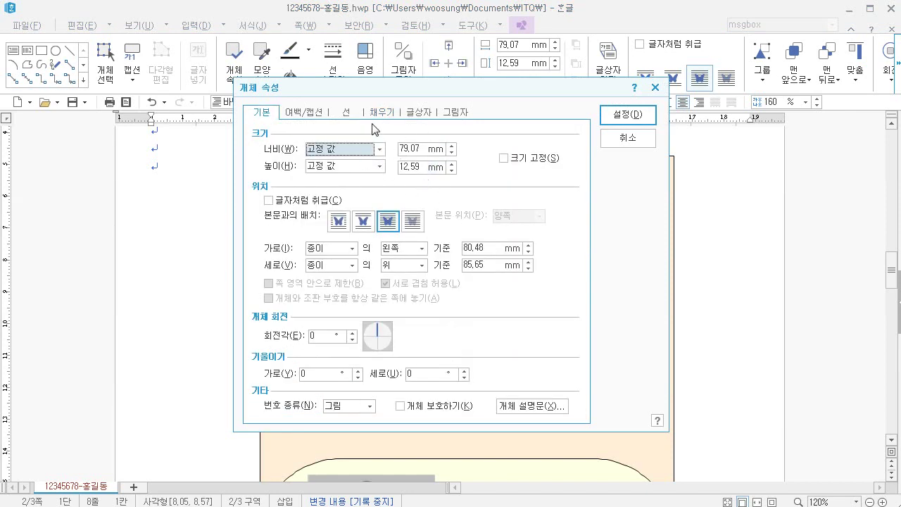
click(349, 116)
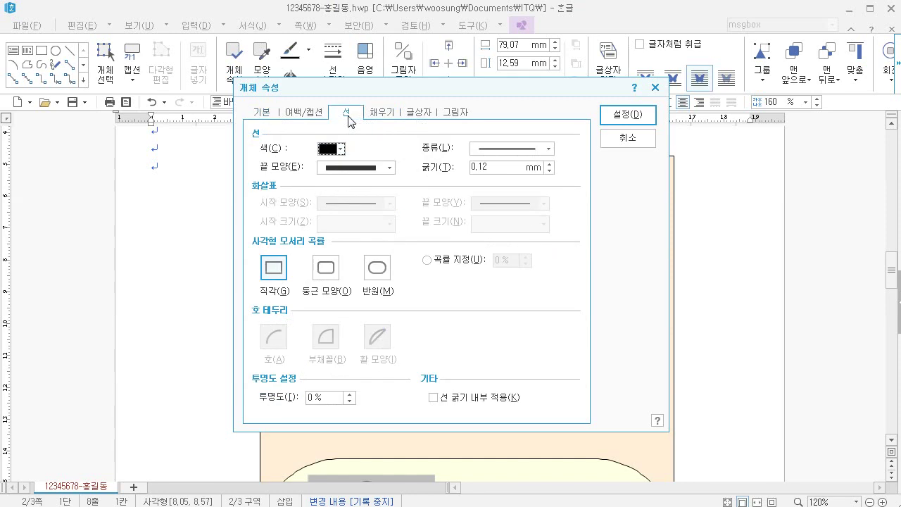
click(493, 151)
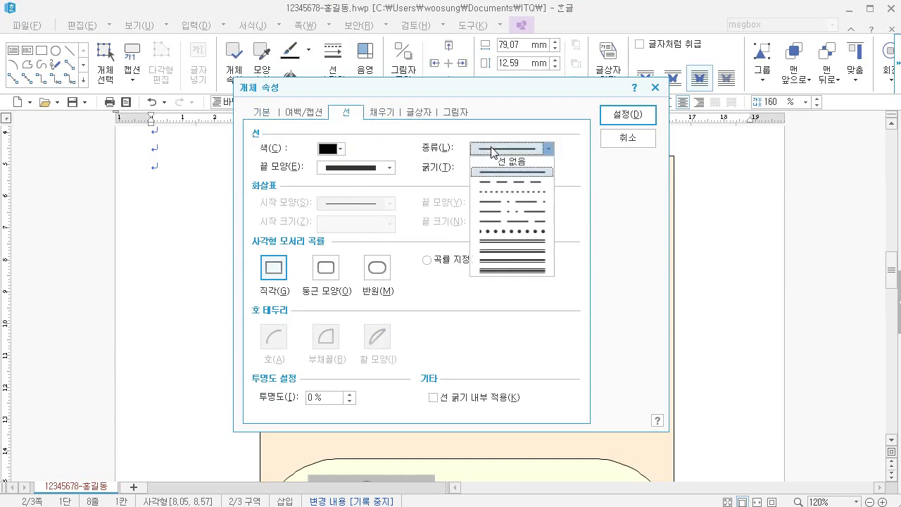
click(511, 185)
- Set the 지표수 text box to no colour fill and apply the object properties
click(393, 117)
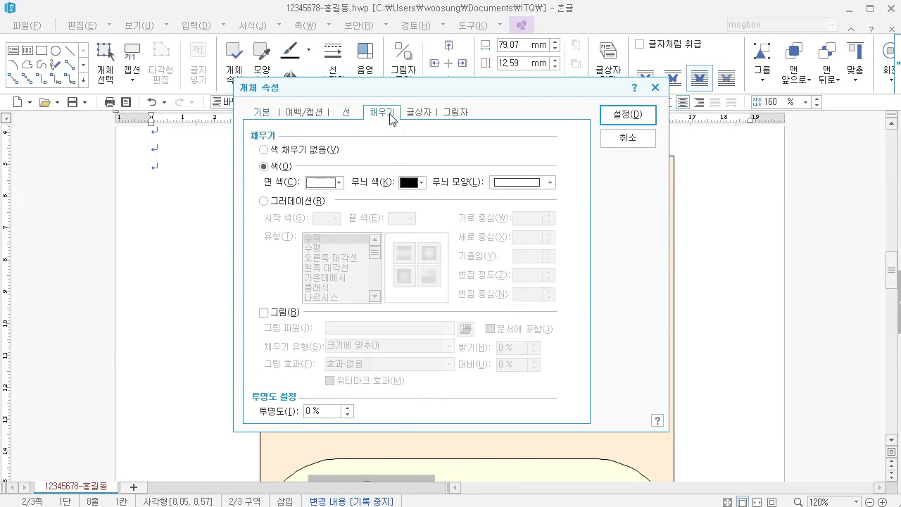
click(331, 183)
click(327, 155)
click(327, 155)
click(617, 118)
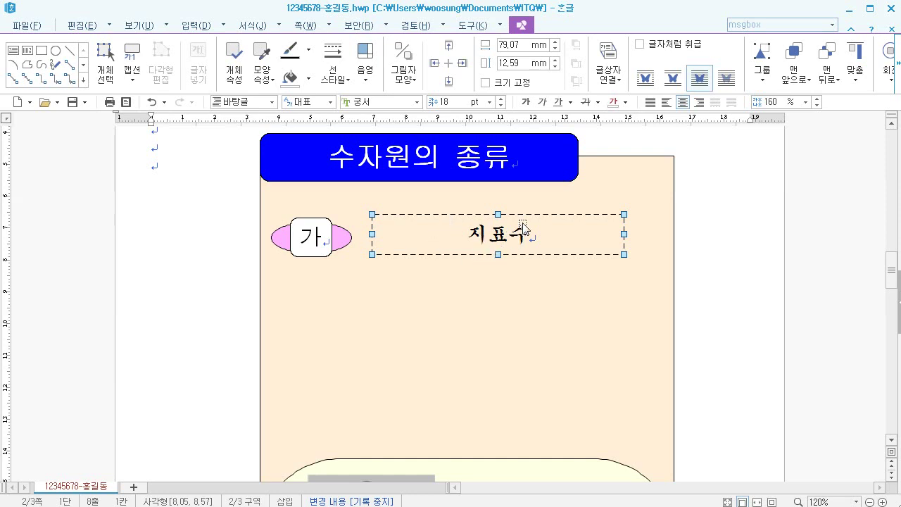
click(480, 211)
double_click(479, 212)
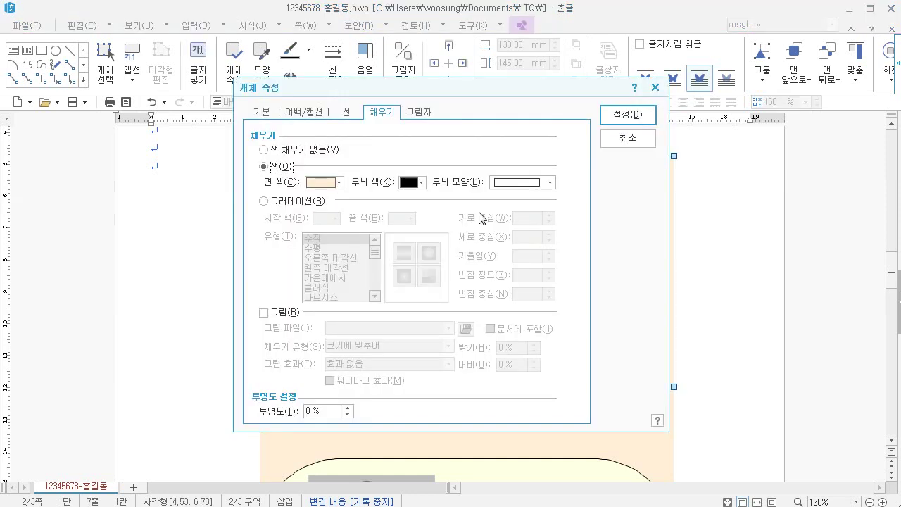
key(Escape)
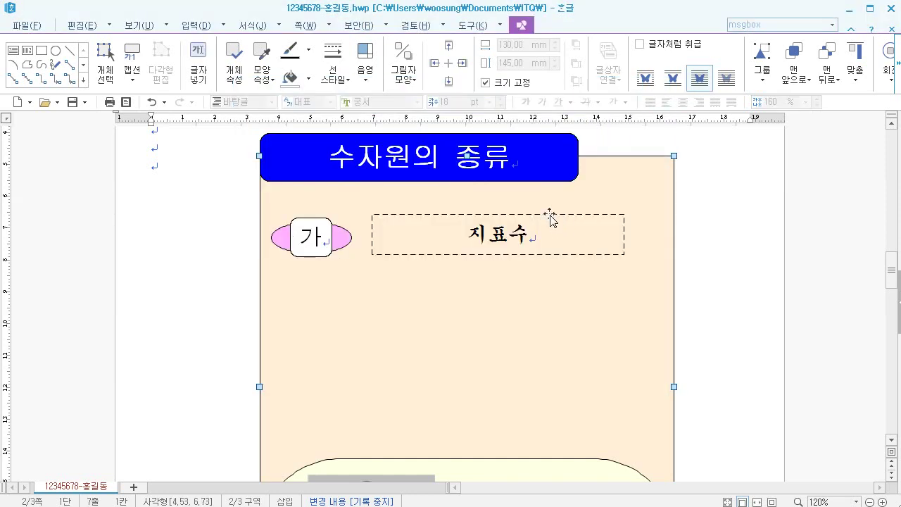
click(546, 216)
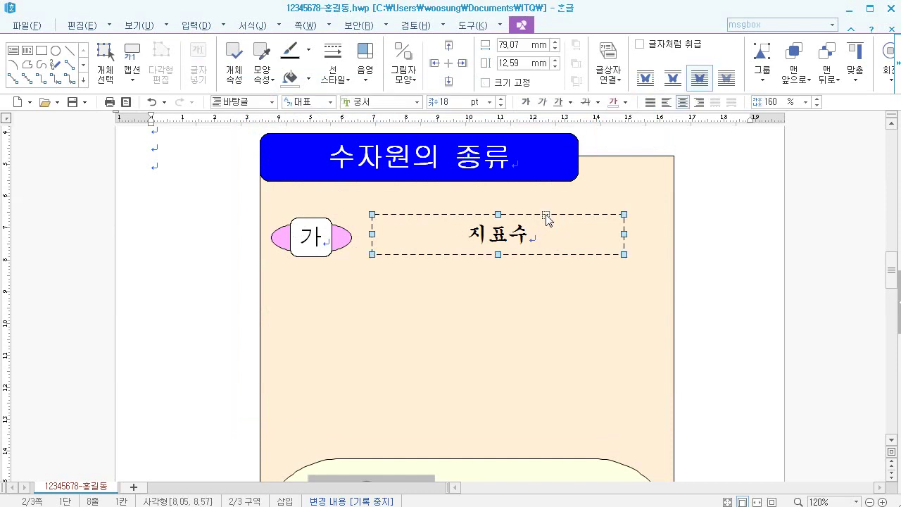
double_click(547, 218)
key(Escape)
click(574, 215)
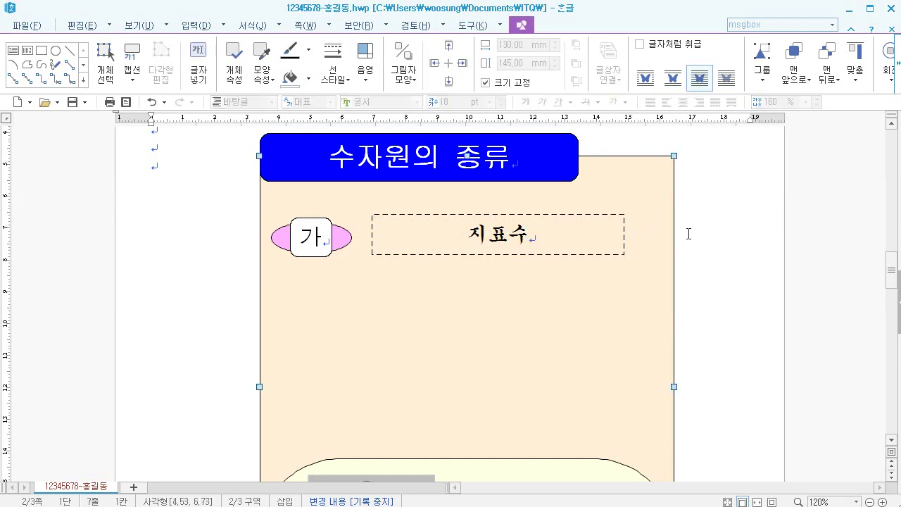
click(688, 232)
click(561, 233)
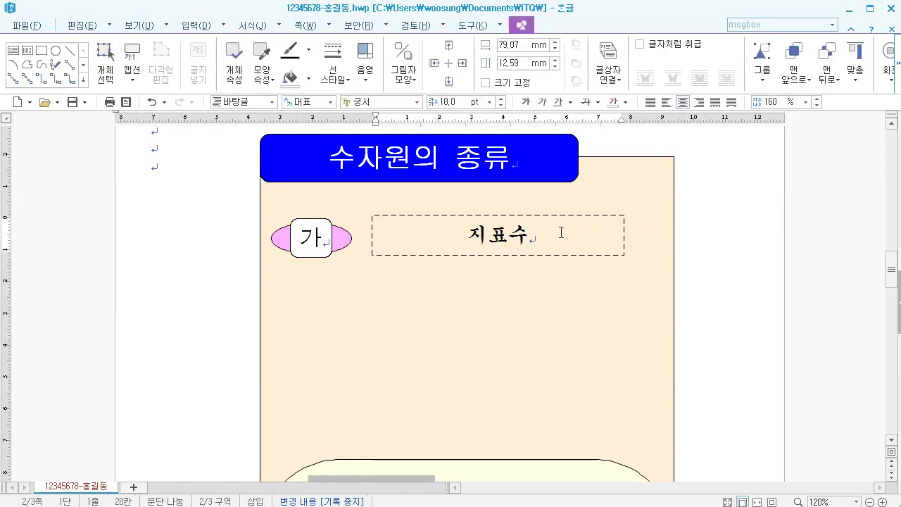
click(442, 238)
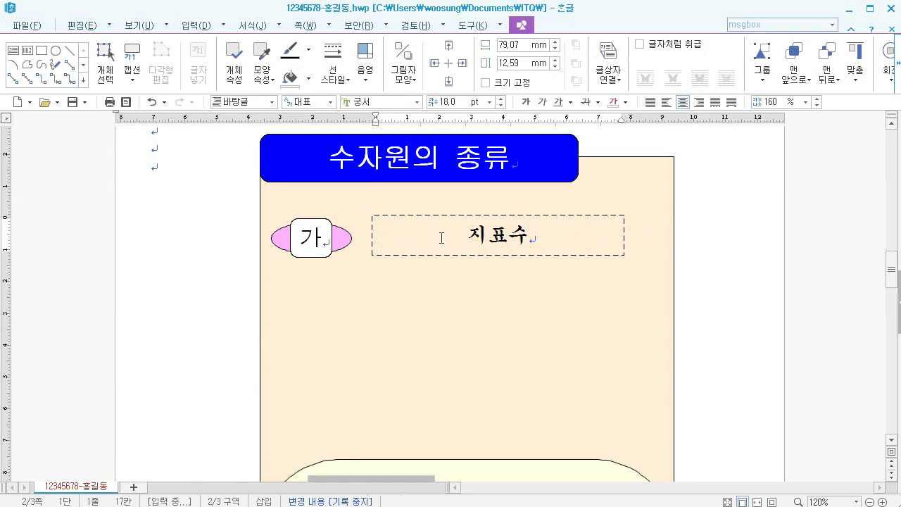
click(426, 219)
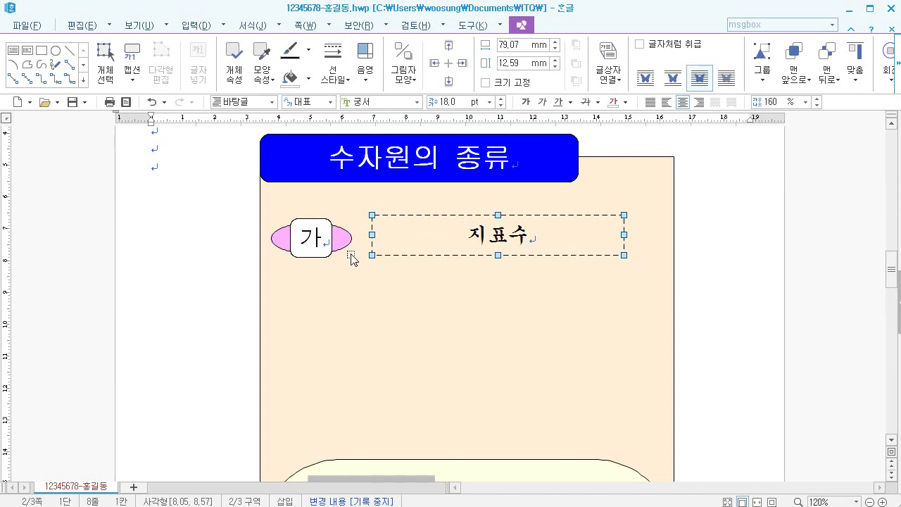
- Copy the pink ellipse, the 가 shape and the dashed 지표수 box together to about 4.7 cm below the originals
click(234, 233)
click(287, 242)
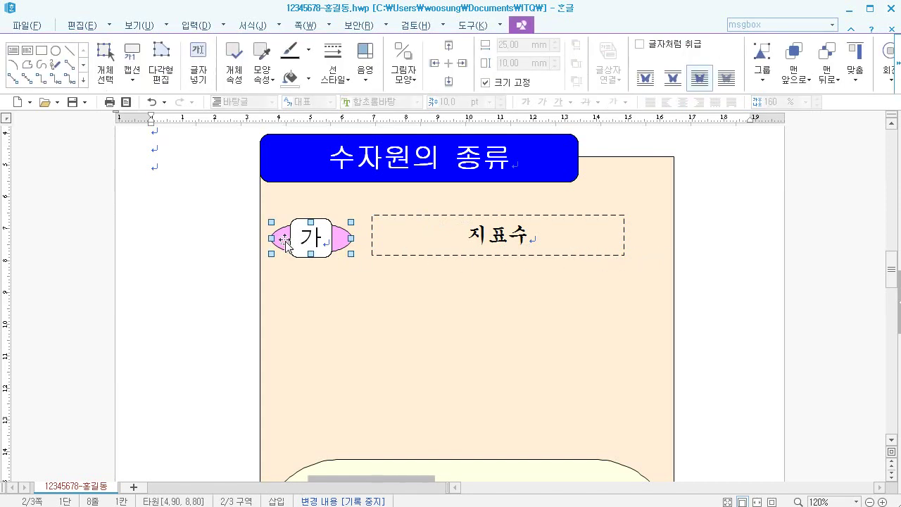
shift+click(326, 239)
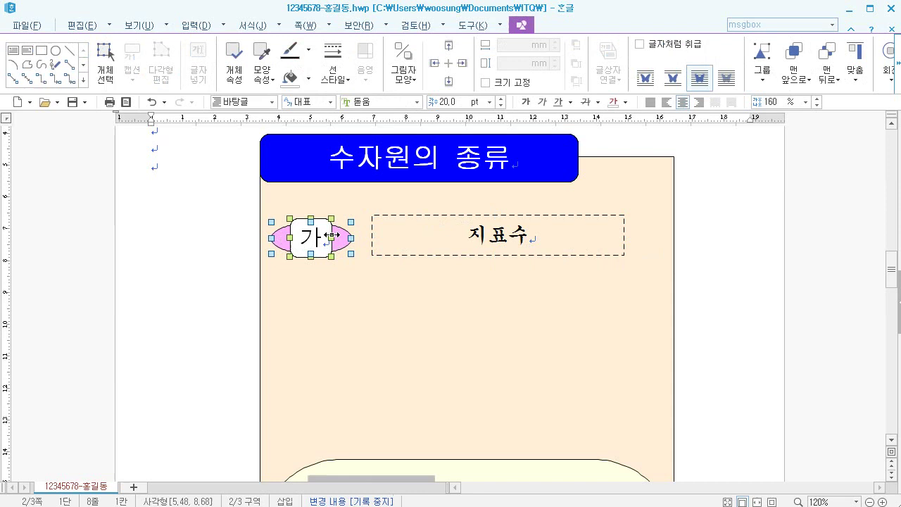
shift+click(405, 237)
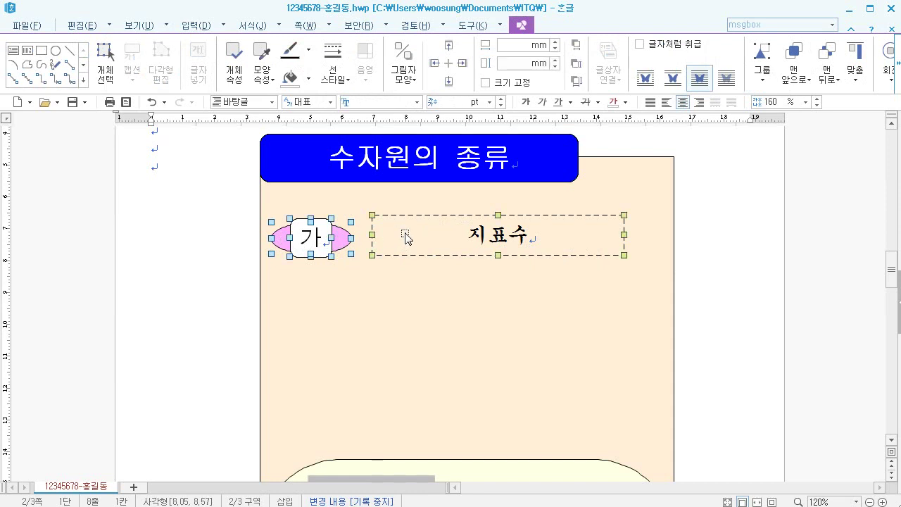
drag(406, 237, 413, 314)
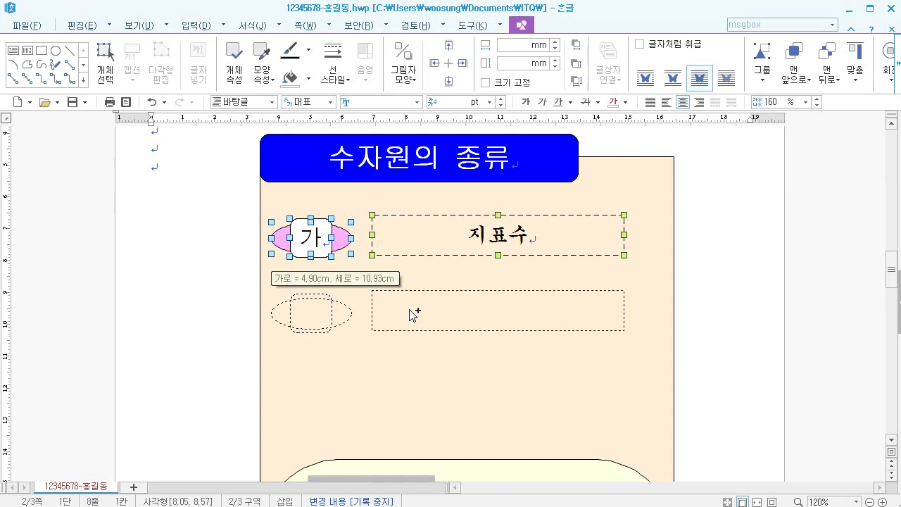
drag(412, 314, 406, 386)
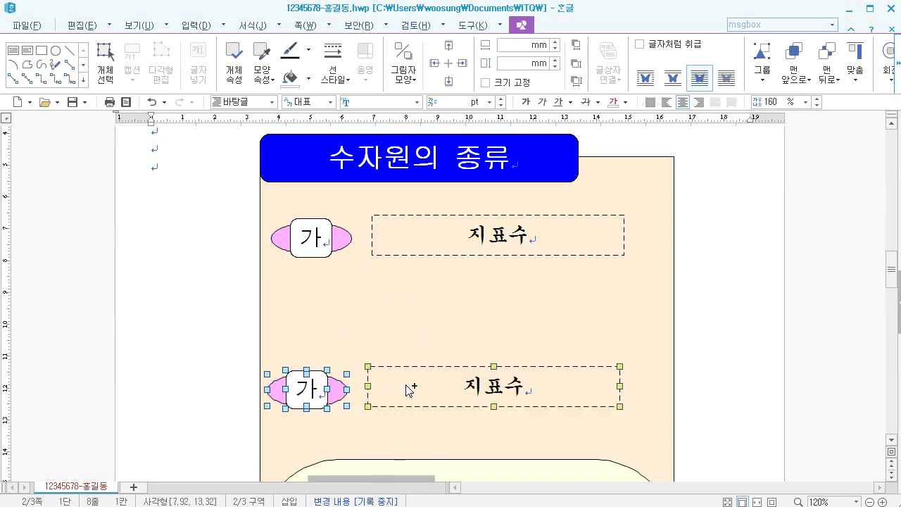
- Undo the misaligned copy and duplicate the 가 badge and 지표수 box row straight below as two aligned rows, about 2.2 and 4.6 cm down
key(ctrl+z)
drag(414, 316, 414, 391)
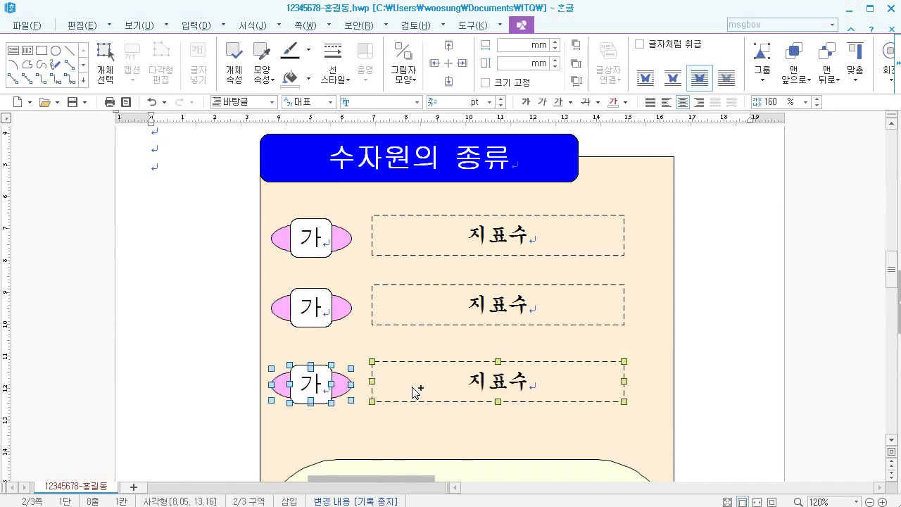
- Change the letter in the second row's badge to 나 and in the third row's badge to 다
double_click(311, 307)
key(F9)
key(Escape)
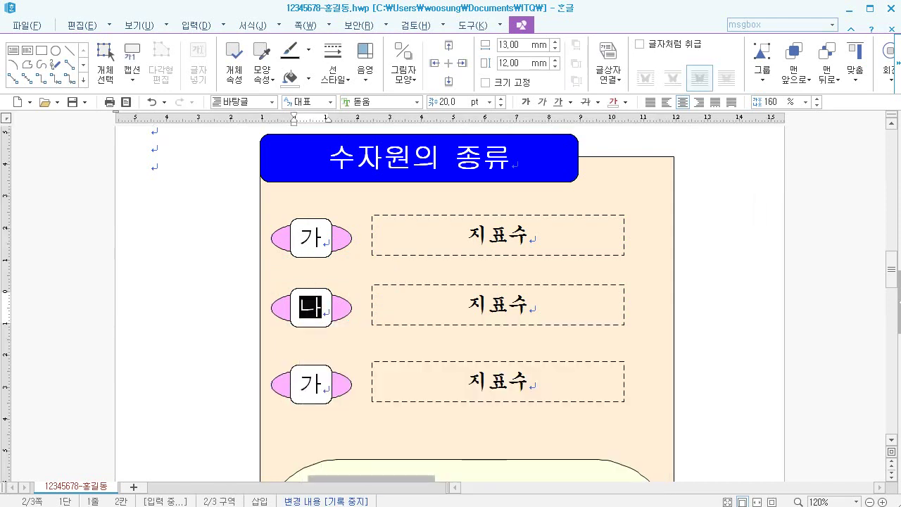
text(나)
double_click(298, 387)
key(F9)
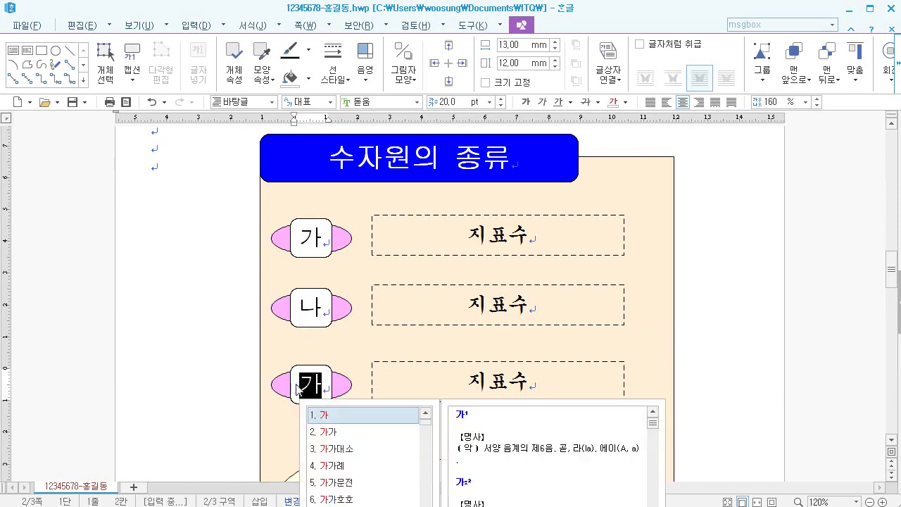
key(Escape)
text(다)
click(475, 242)
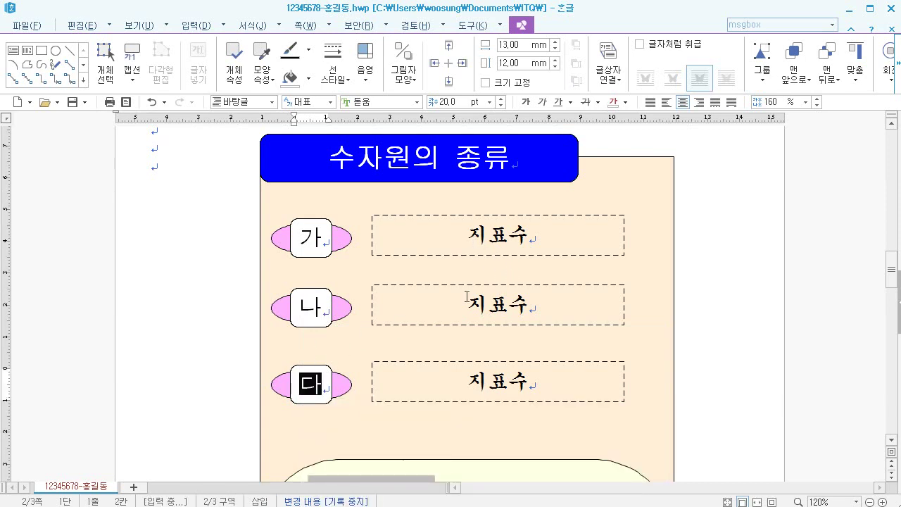
- Replace the text in the dashed box beside the 나 badge with 지하수
drag(469, 299, 530, 300)
key(F9)
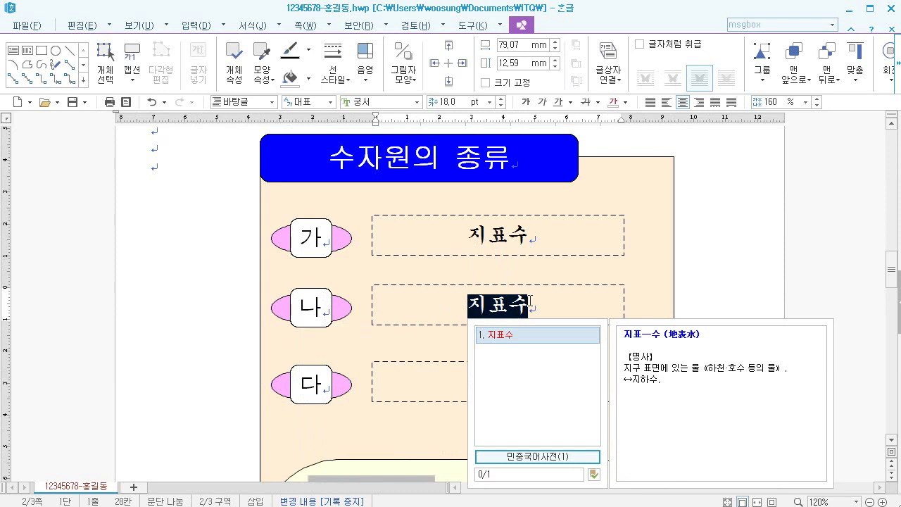
key(Escape)
text(재)
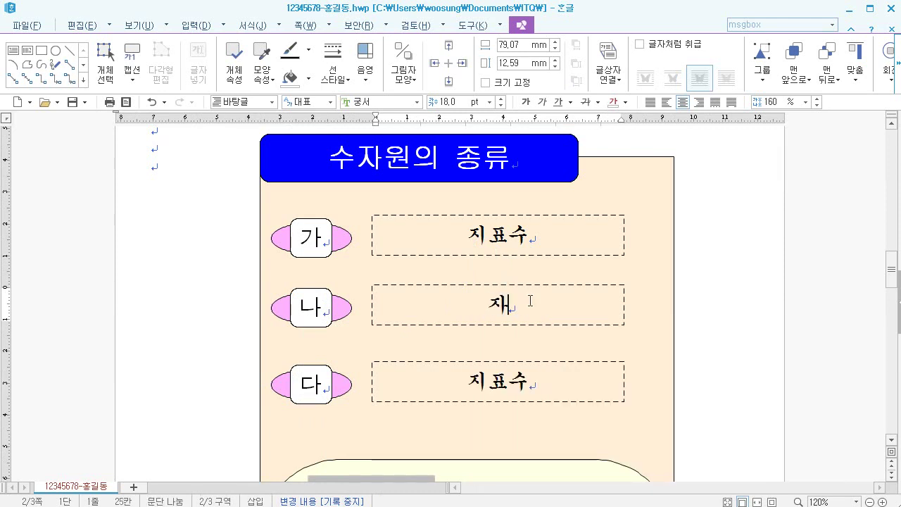
key(BackSpace)
text(지하수)
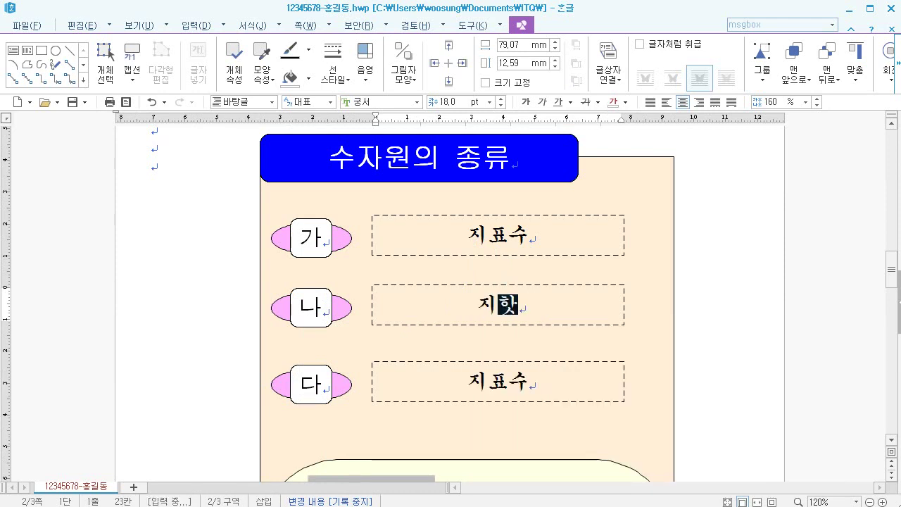
- Replace the text in the dashed box beside the 다 badge with 염분이 함유된 바닷물
drag(468, 381, 544, 374)
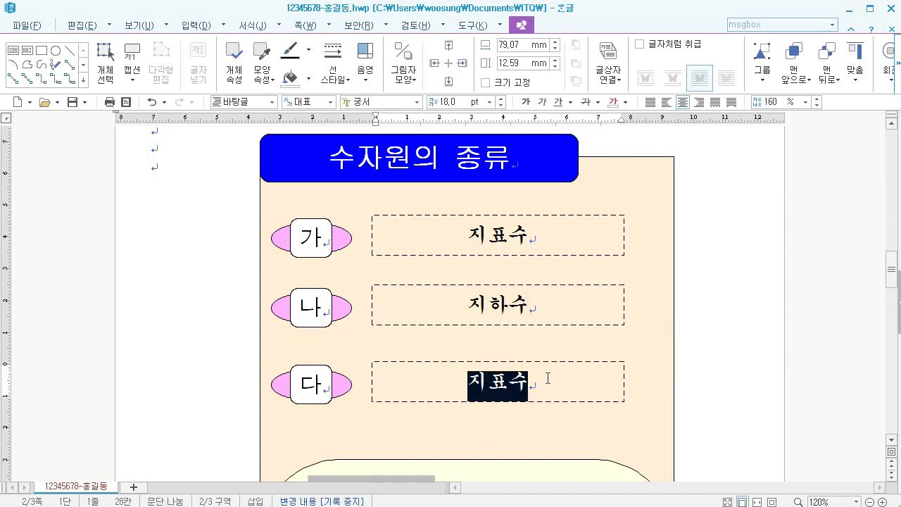
key(F9)
text(염분이 함유)
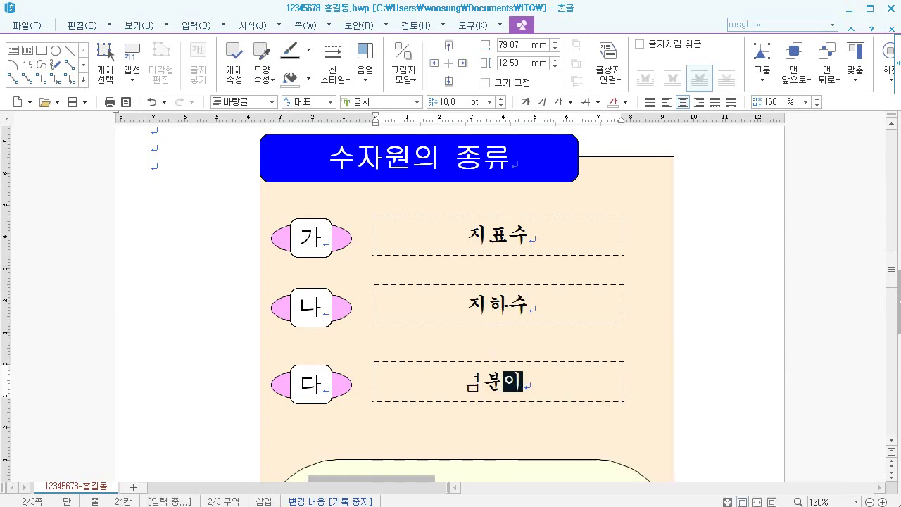
key(BackSpace)
key(BackSpace)
key(BackSpace)
key(BackSpace)
key(BackSpace)
key(BackSpace)
key(BackSpace)
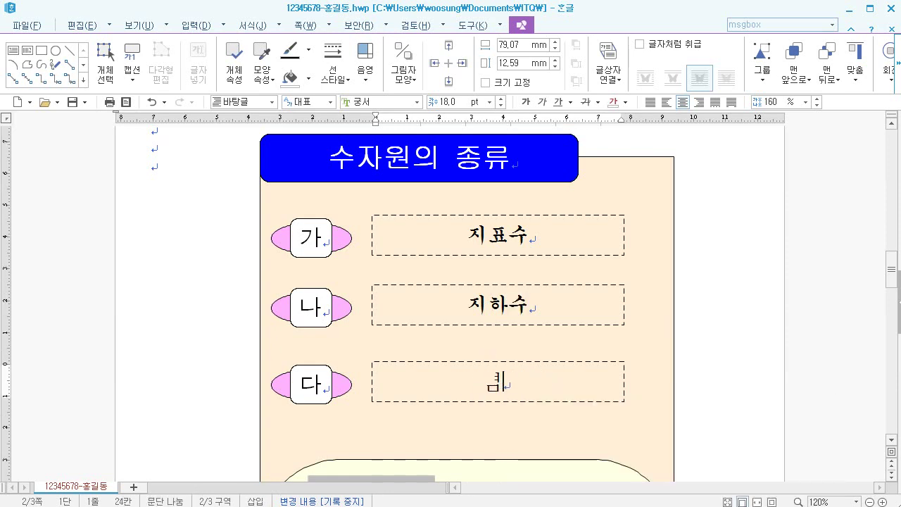
text(영)
key(BackSpace)
text(ㅁ분이 ㅎ)
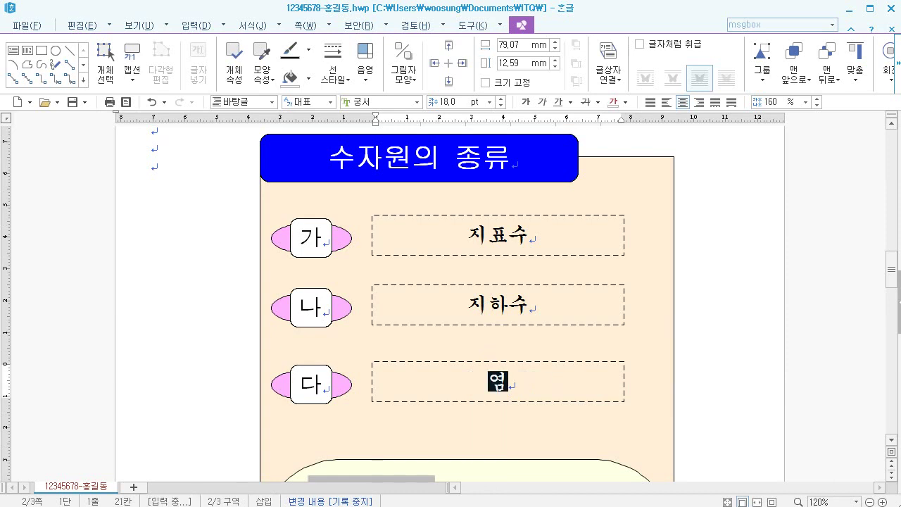
text(ㅏㅁ유된 )
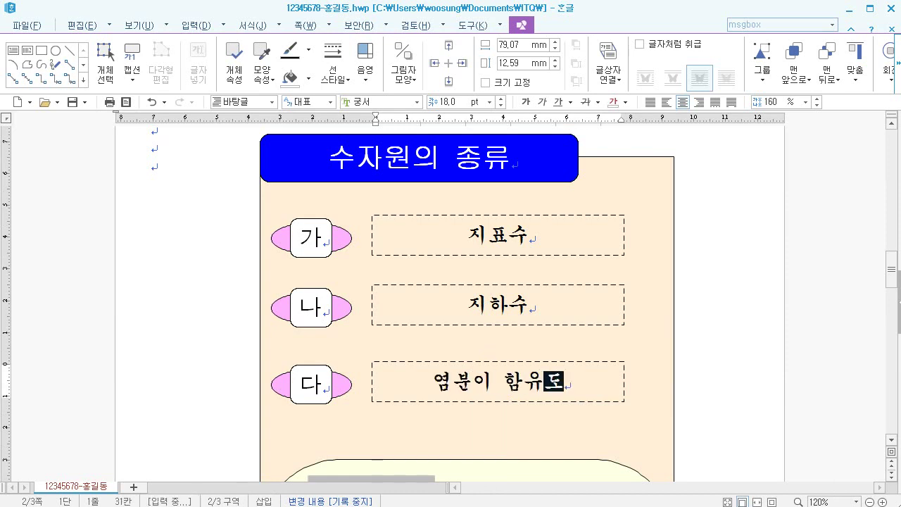
text(바닷)
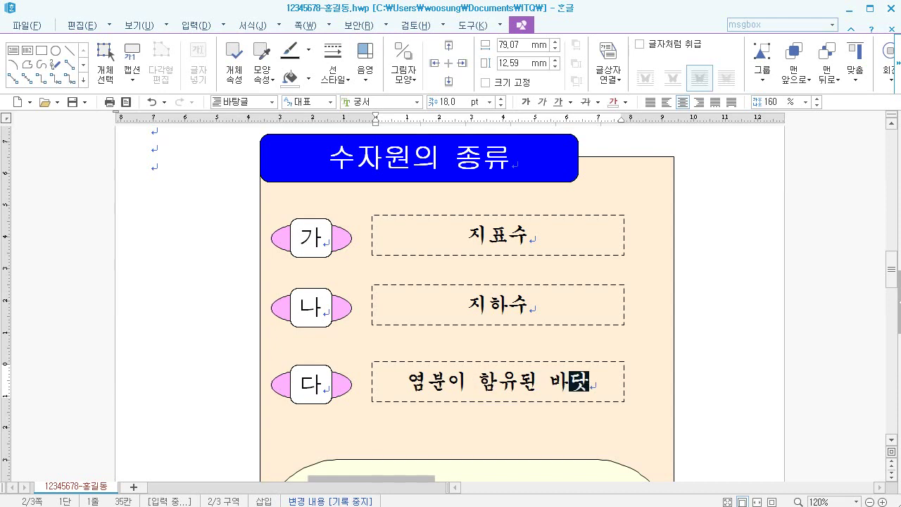
text(무ㄹ)
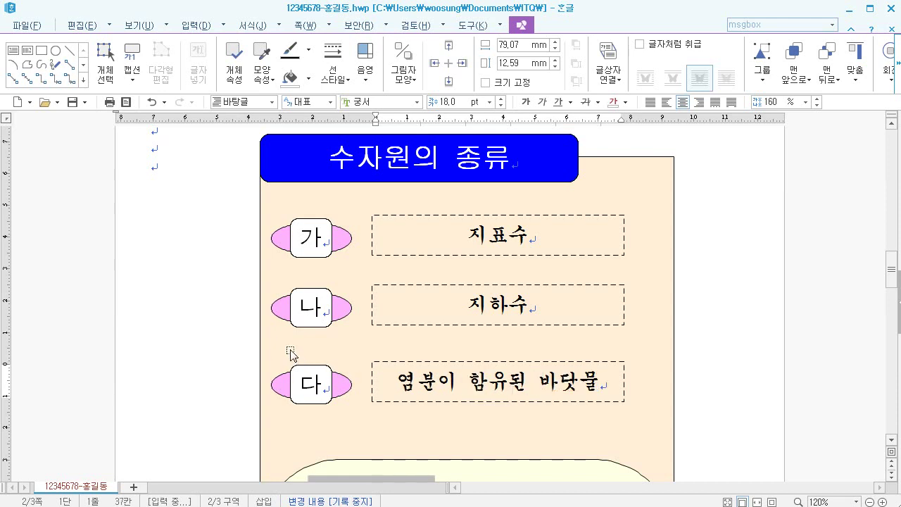
- Change the fill colour of the ellipse behind the 나 badge to light yellow in its object properties
click(346, 310)
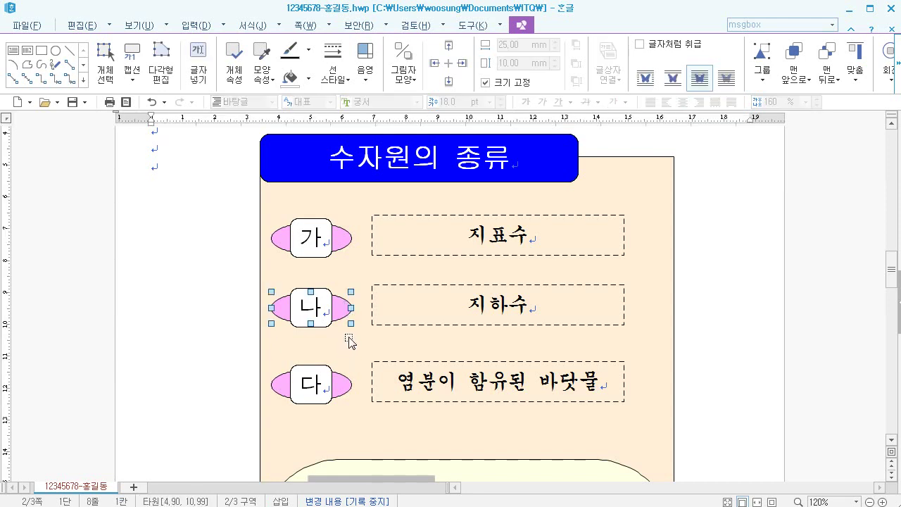
double_click(346, 310)
click(337, 182)
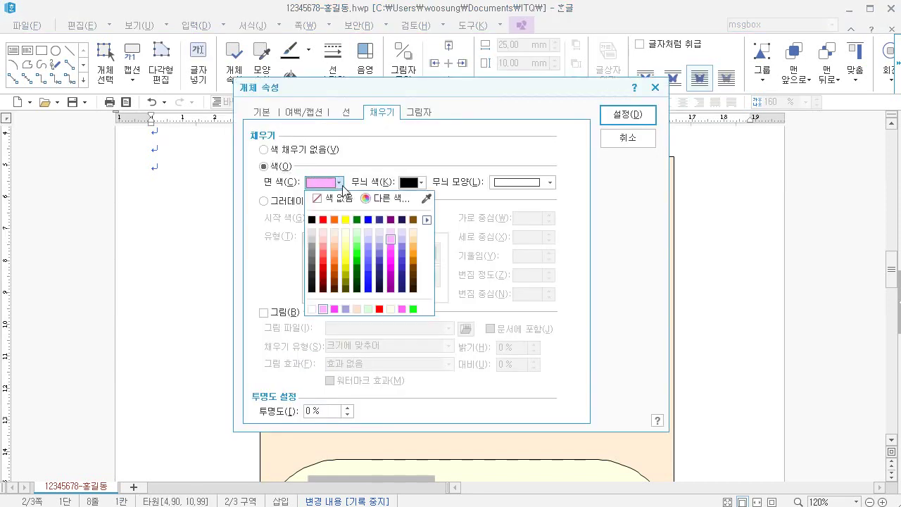
click(346, 238)
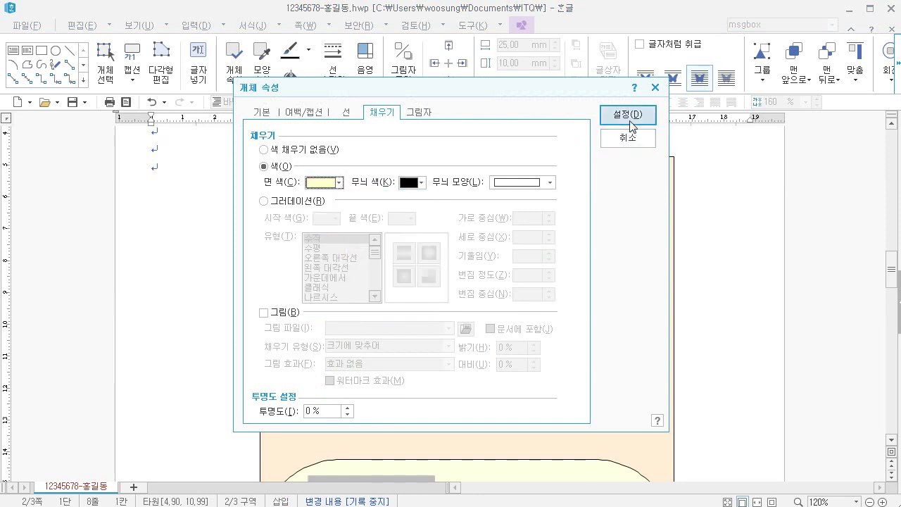
click(627, 114)
- Change the fill colour of the ellipse behind the 다 badge to light orange and deselect it
double_click(343, 393)
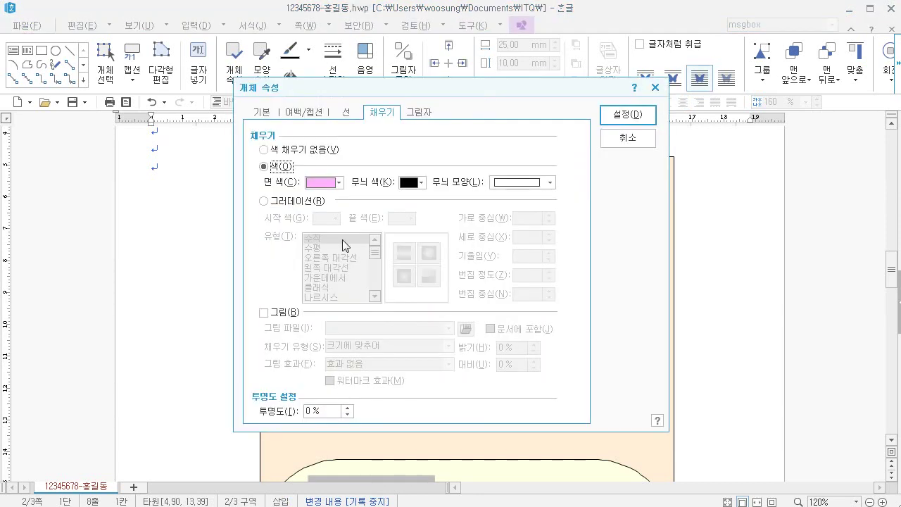
click(331, 183)
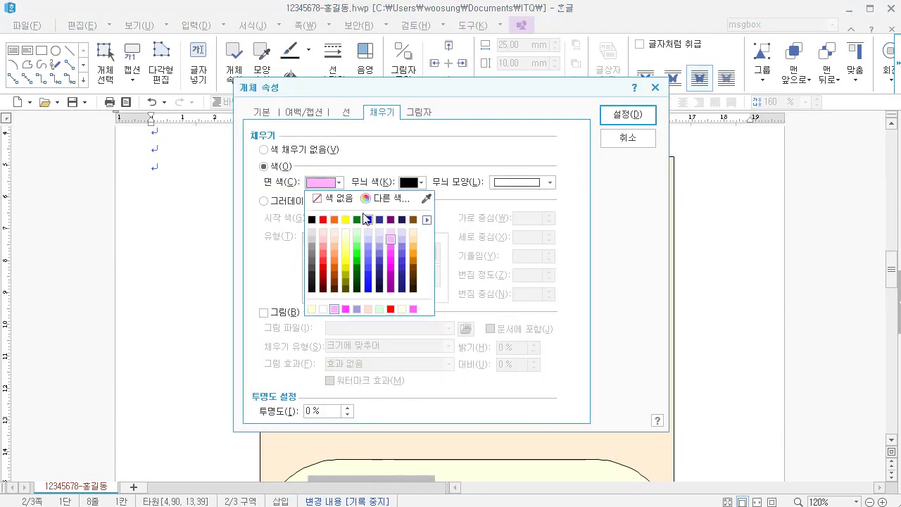
click(413, 240)
click(619, 120)
key(Escape)
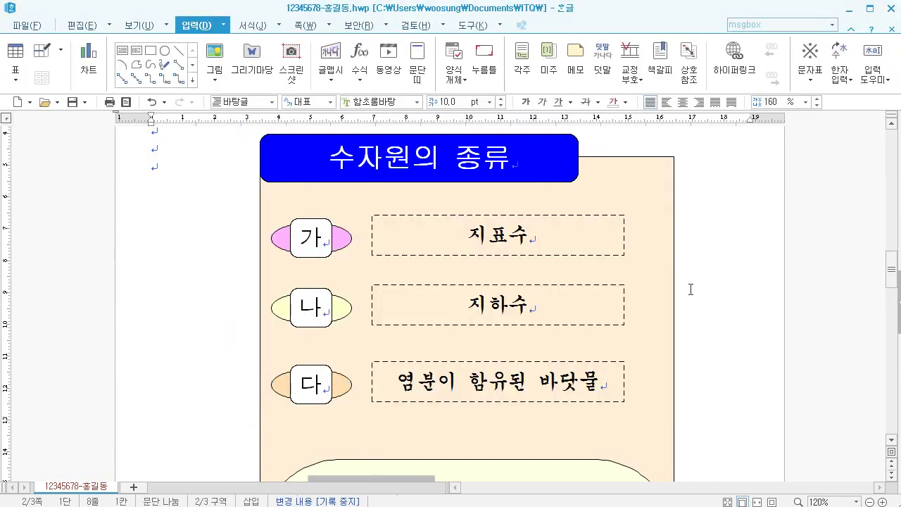
scroll(521, 310, down, 1)
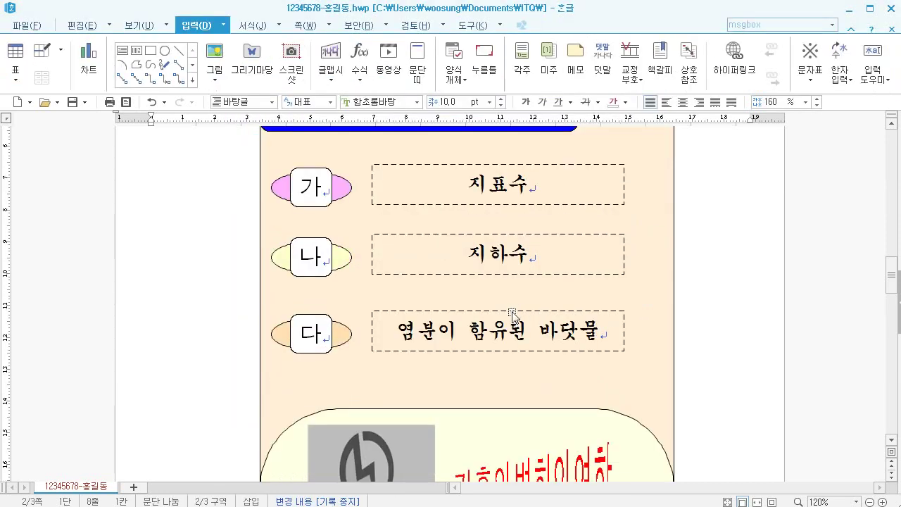
scroll(447, 314, up, 1)
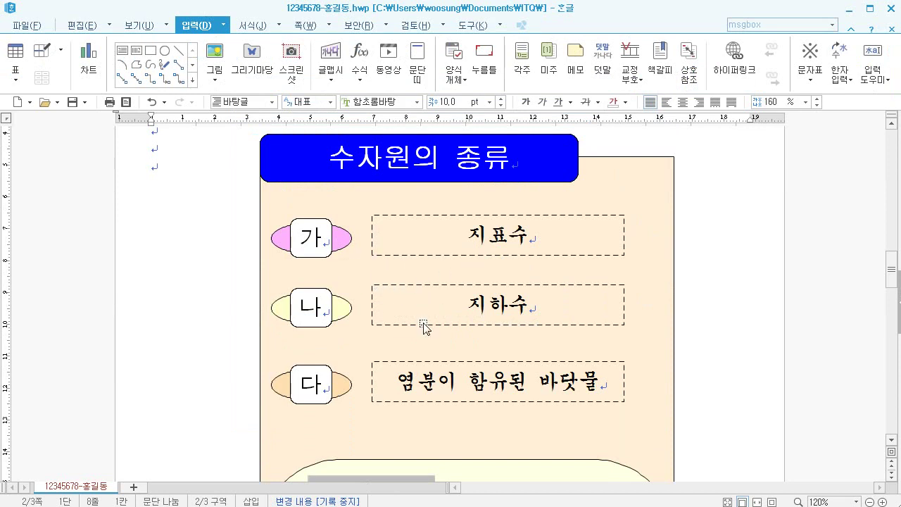
scroll(457, 368, down, 2)
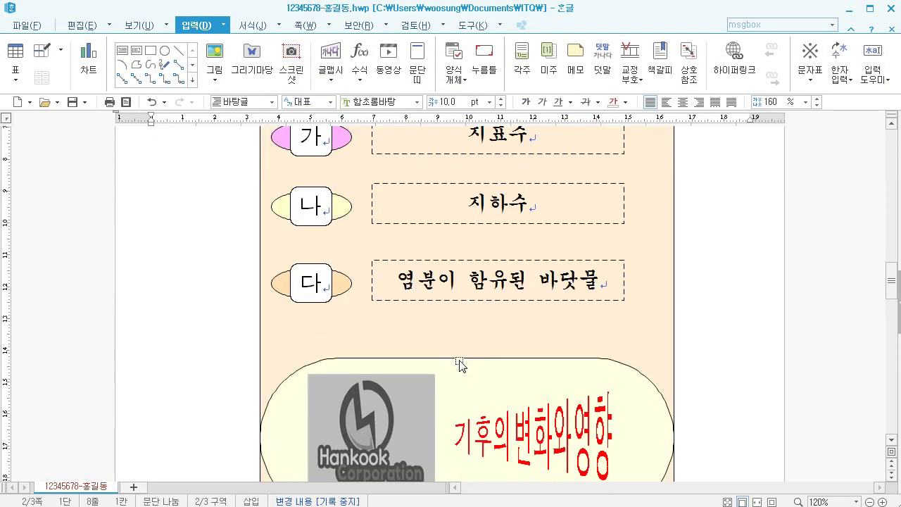
scroll(458, 343, up, 2)
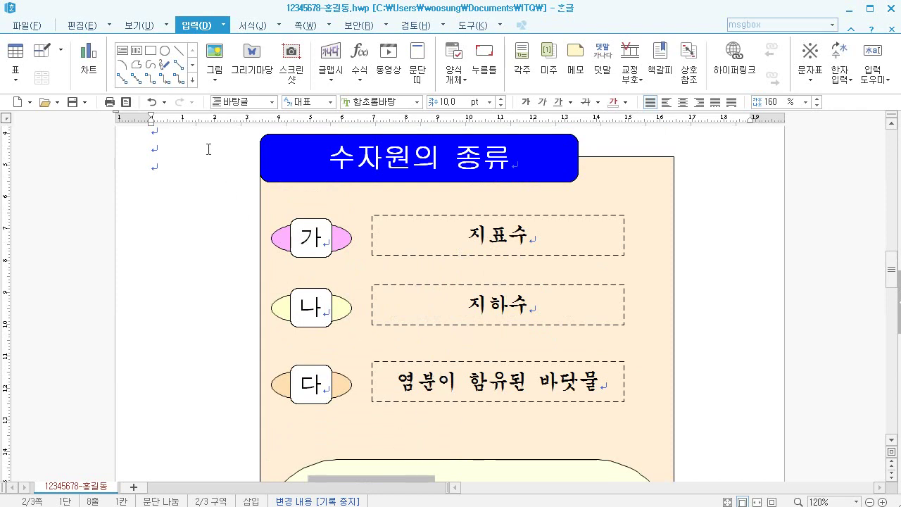
- Select the ellipses, badges and dashed boxes of all three rows together and move them straight down about 0.8 cm, then deselect them
click(286, 192)
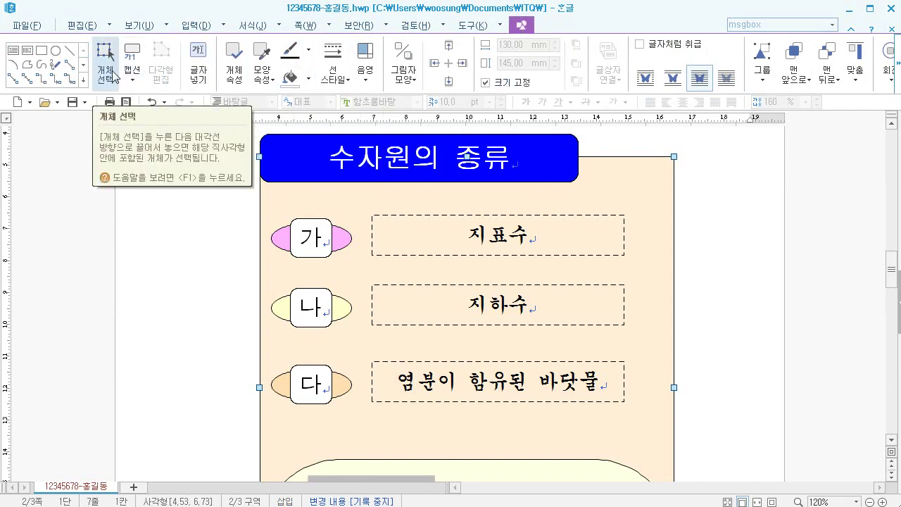
click(114, 75)
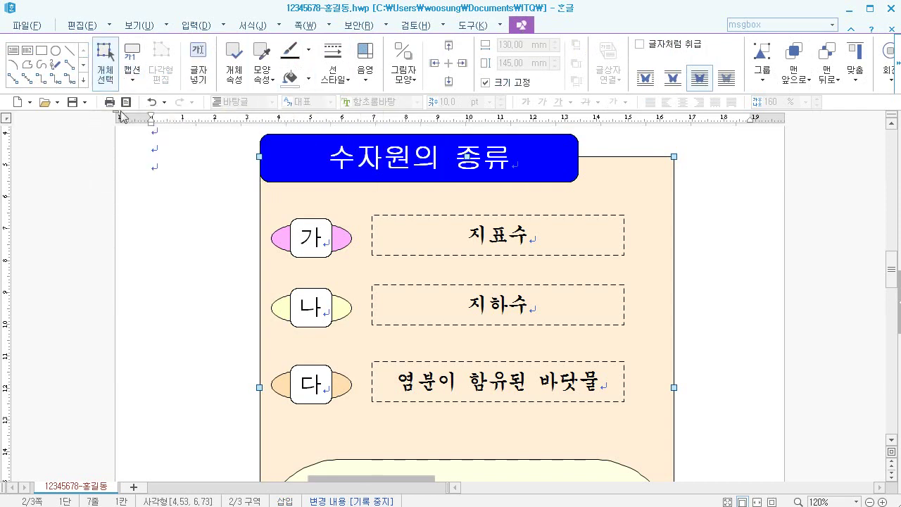
drag(195, 198, 641, 415)
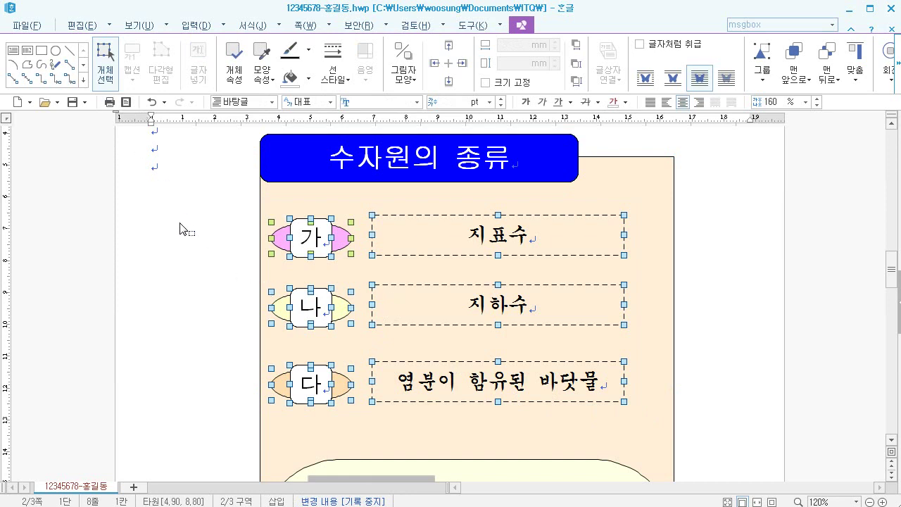
key(Down)
key(Down)
key(Down)
key(Down)
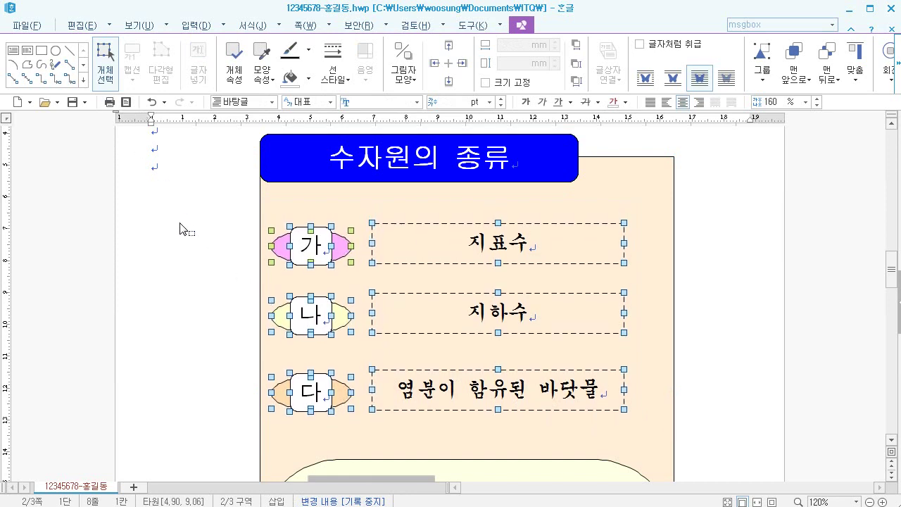
key(Down)
key(Down)
key(Down)
key(Down)
key(Down)
key(Down)
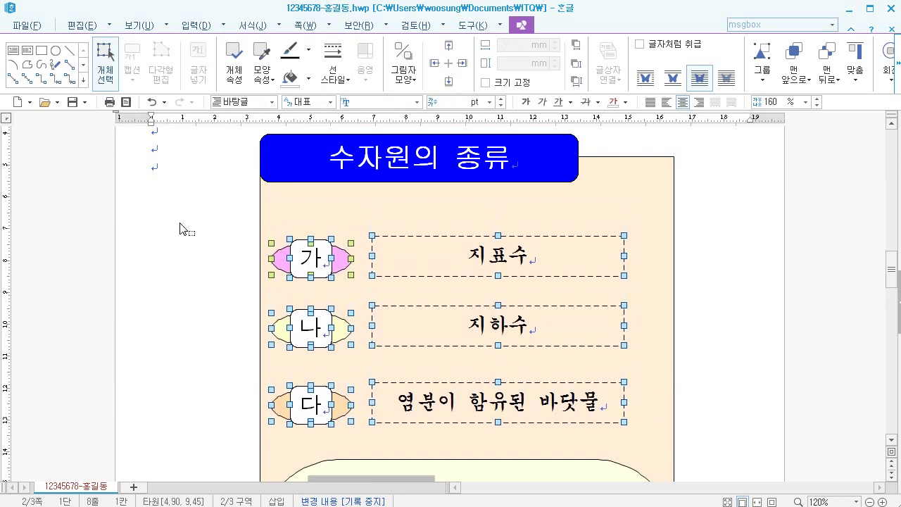
key(Down)
key(Down)
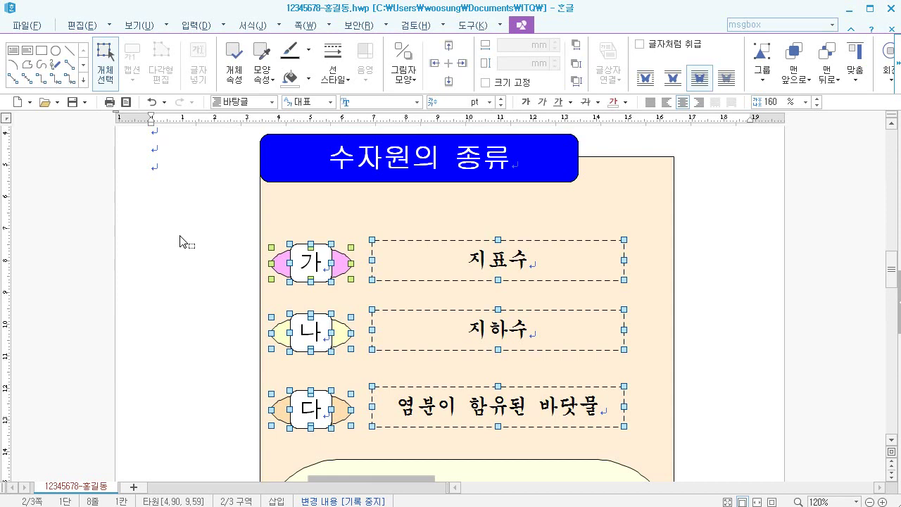
click(181, 239)
- Select the pale yellow rounded box, the logo picture and the red 기후의변화와영향 WordArt together and nudge them up about 1.6 mm
scroll(252, 284, down, 5)
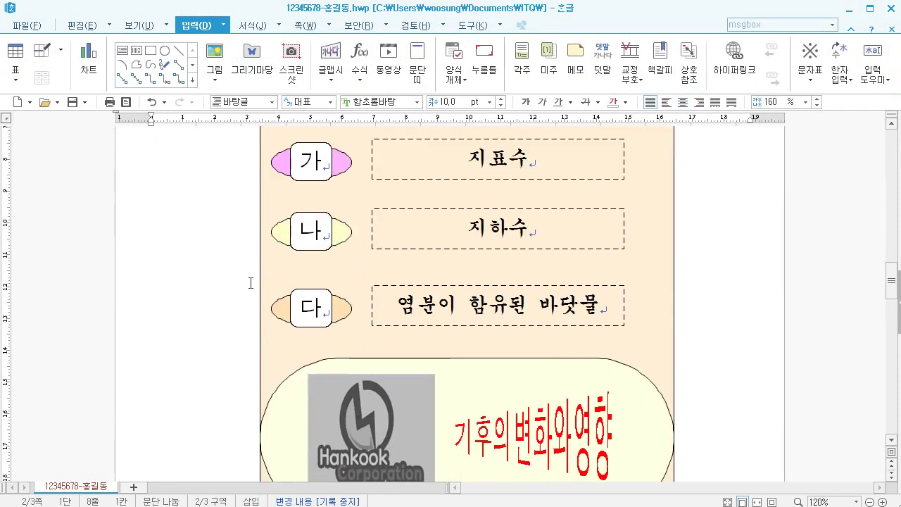
click(480, 286)
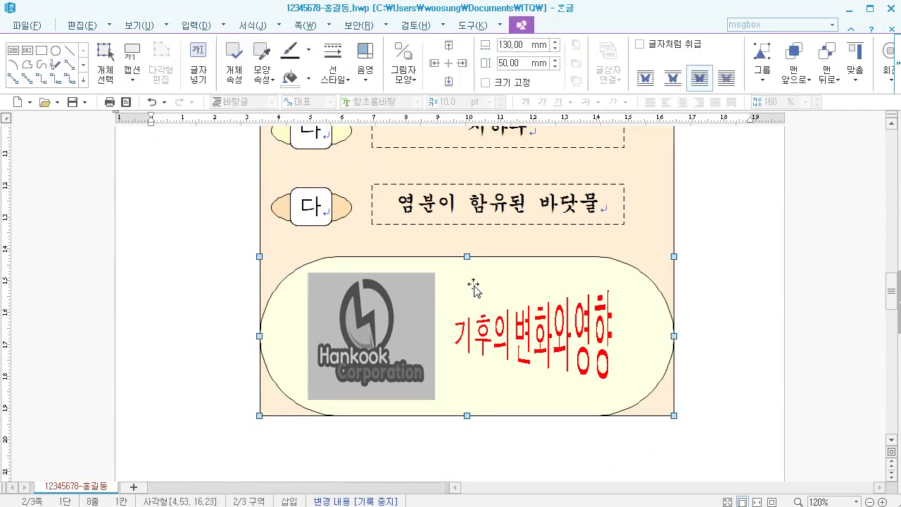
click(397, 306)
shift+click(521, 324)
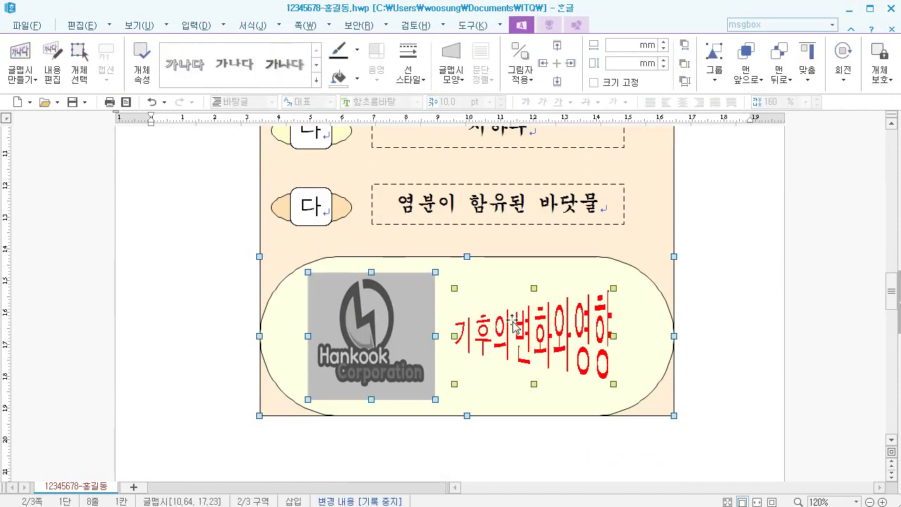
key(Up)
key(Up)
key(Up)
key(Up)
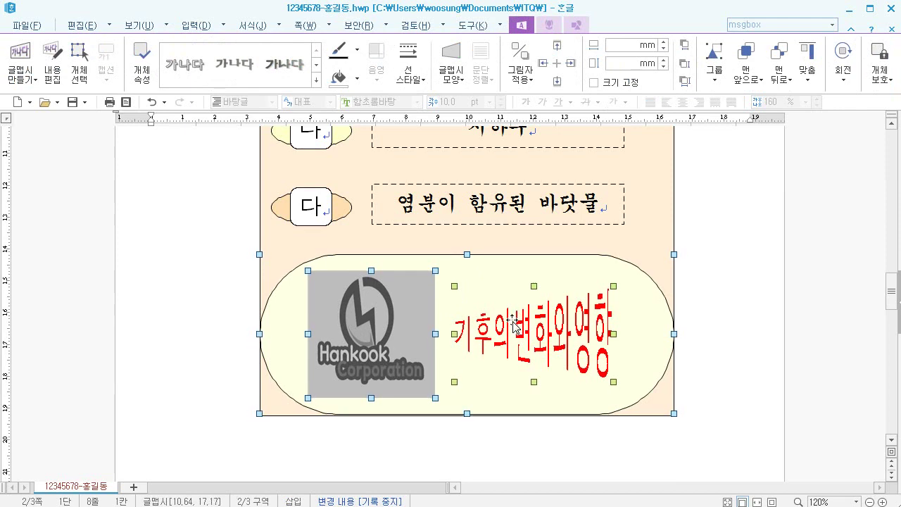
key(Up)
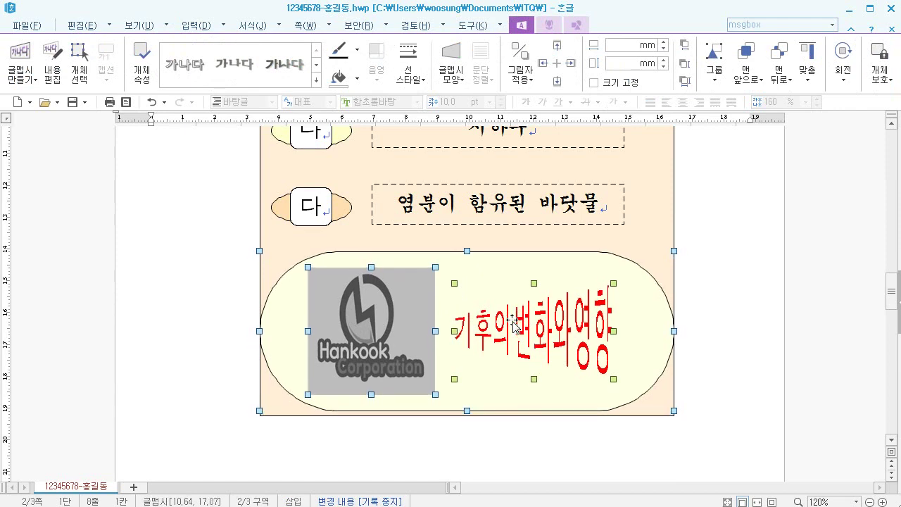
- Deselect the panel objects and look over the three rows and the logo panel of the drawing
click(708, 328)
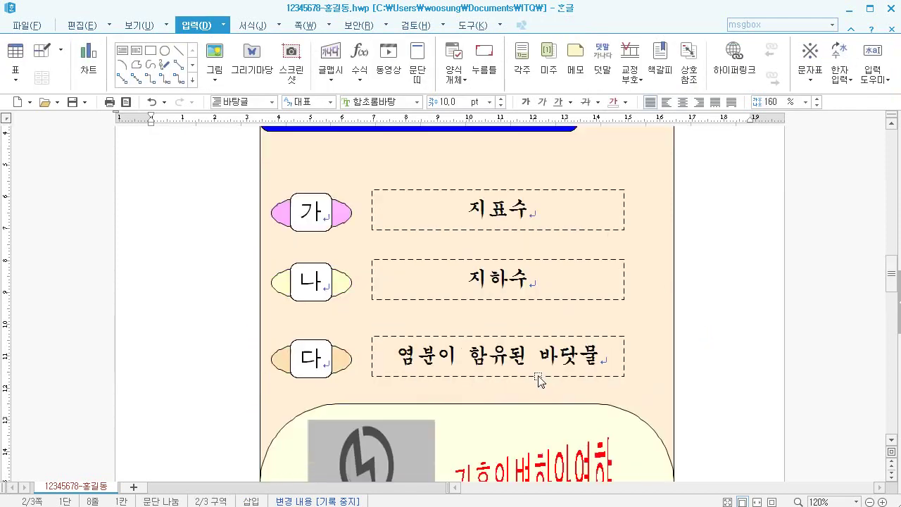
scroll(538, 381, down, 3)
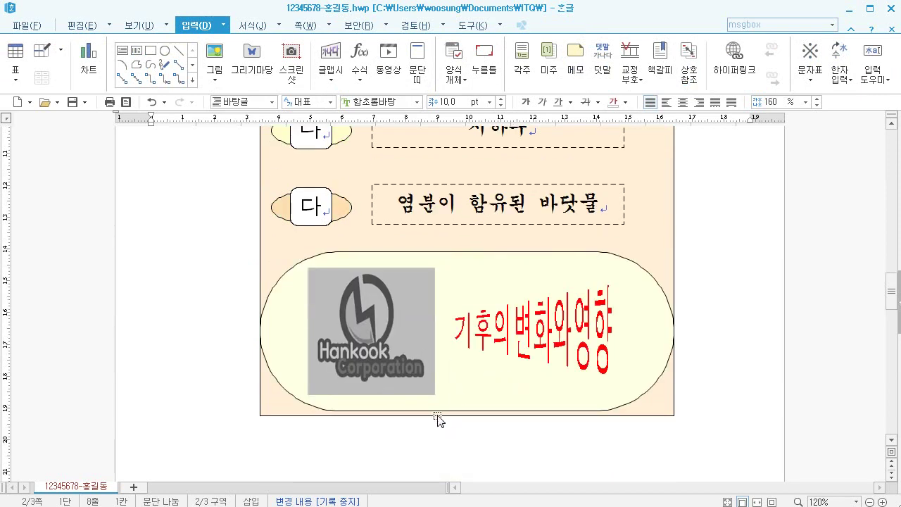
scroll(422, 380, up, 3)
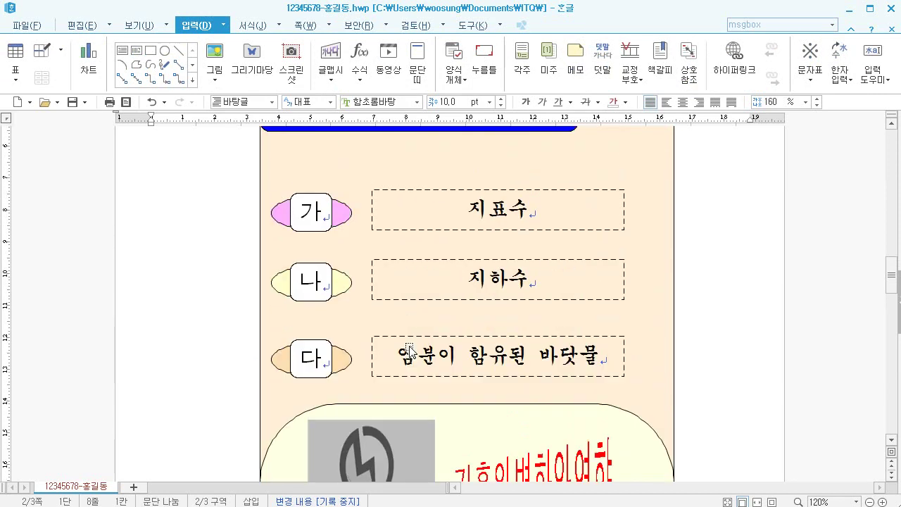
scroll(364, 260, up, 1)
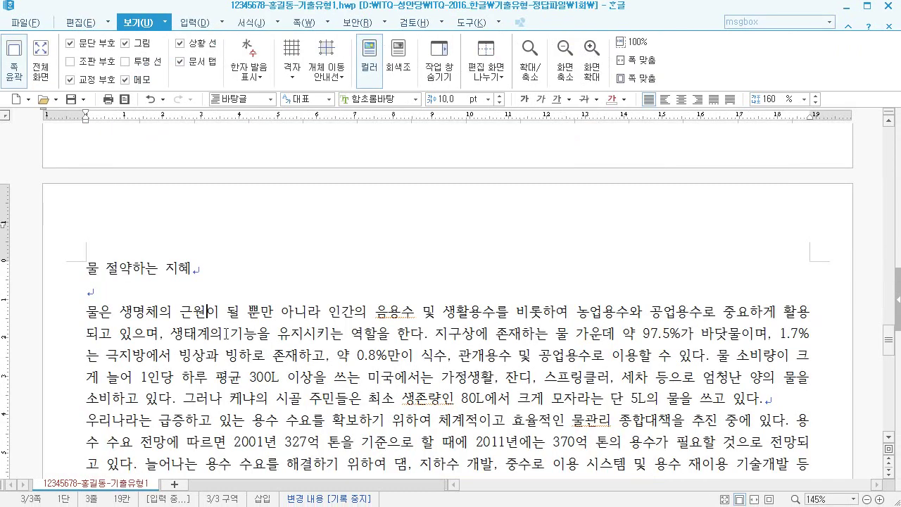
- Indent the second body paragraph, beginning with 우리나라는, by two spaces
click(103, 300)
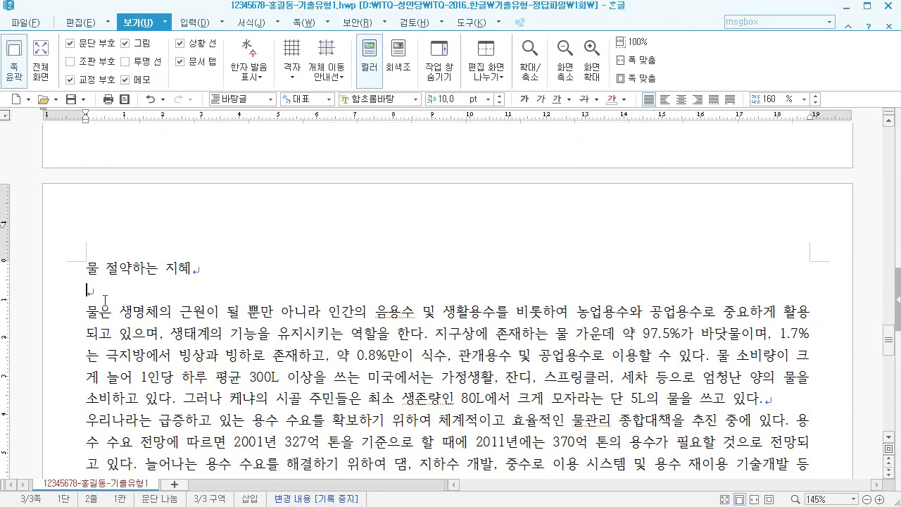
scroll(104, 301, down, 2)
scroll(104, 301, down, 2)
click(89, 294)
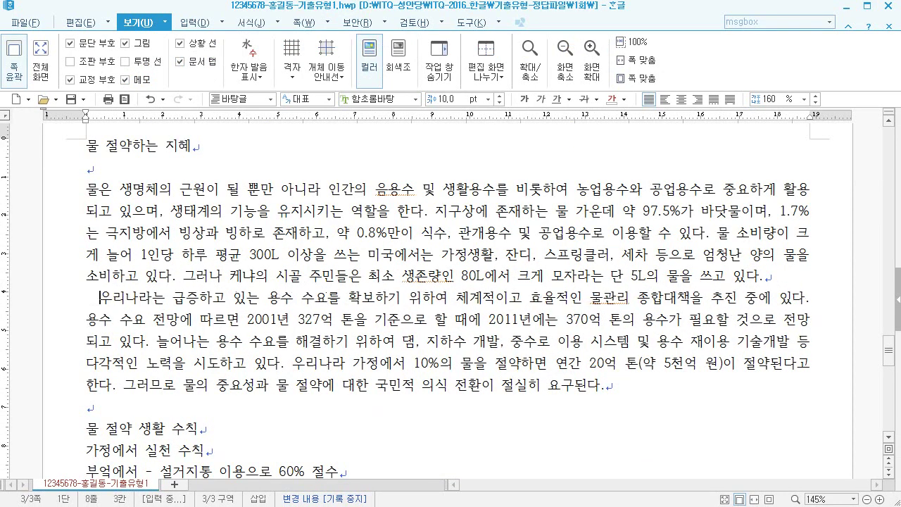
- Look through the rest of the page, from the 물 절약 생활 수칙 list to the country table and the closing organisation line
scroll(90, 288, down, 4)
click(90, 286)
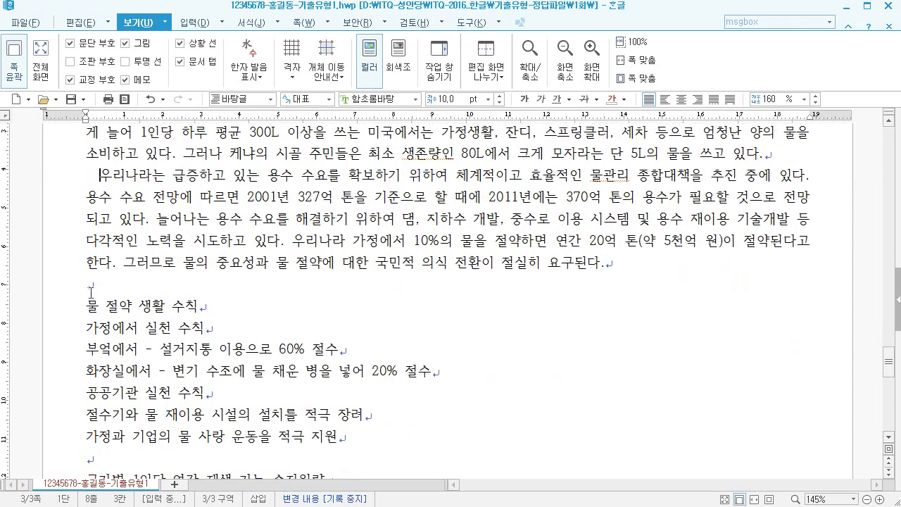
scroll(110, 318, down, 4)
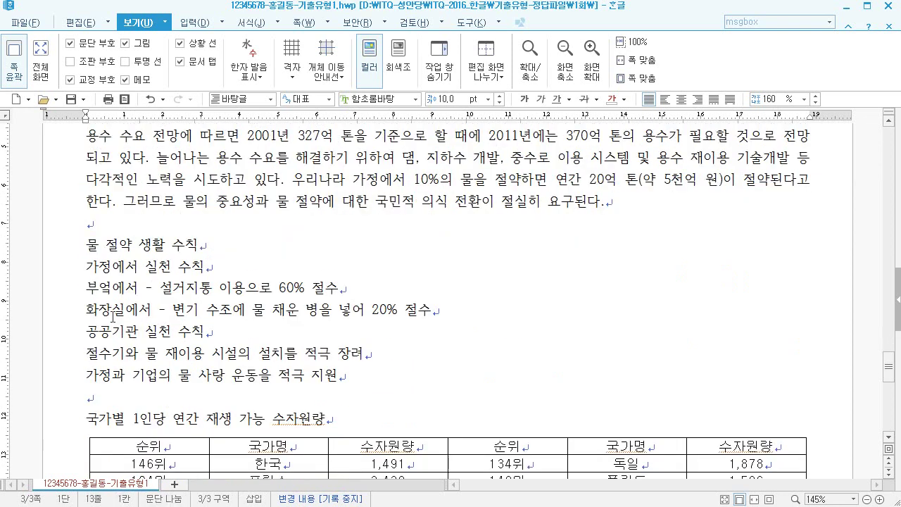
click(83, 359)
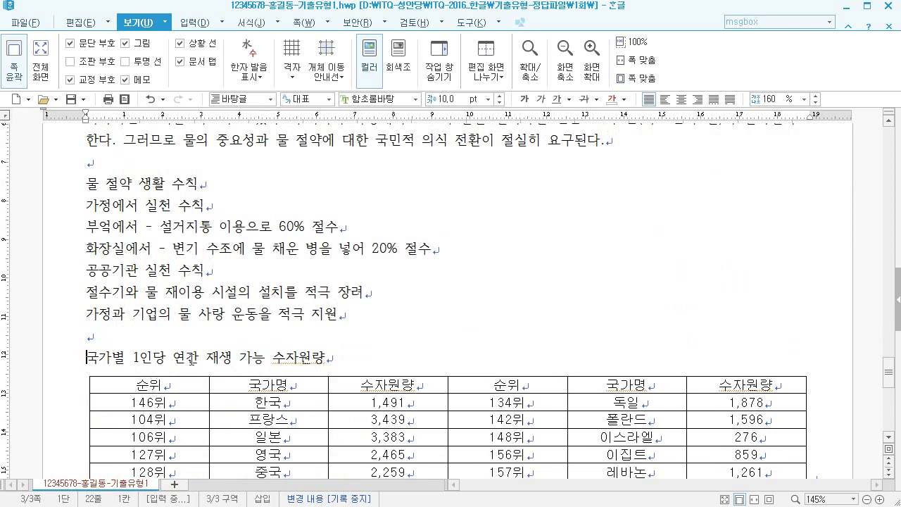
scroll(120, 347, down, 4)
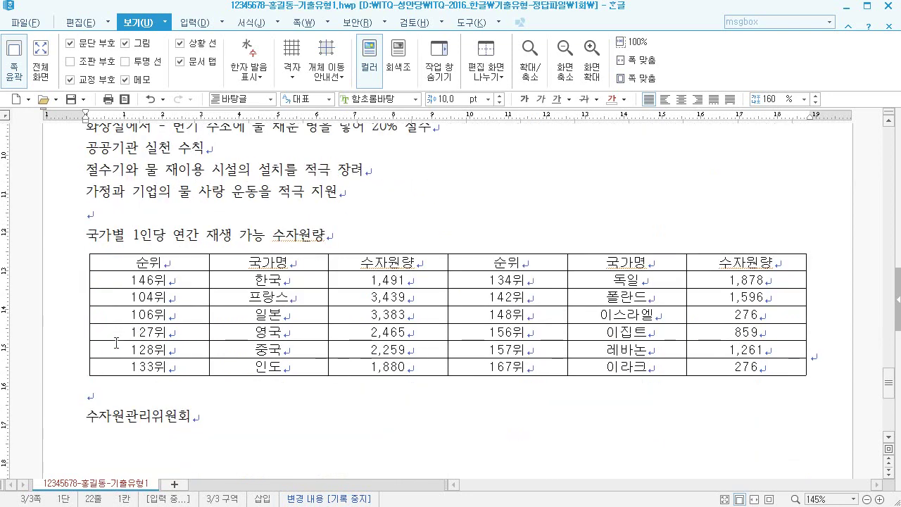
double_click(90, 416)
click(131, 397)
scroll(227, 287, up, 6)
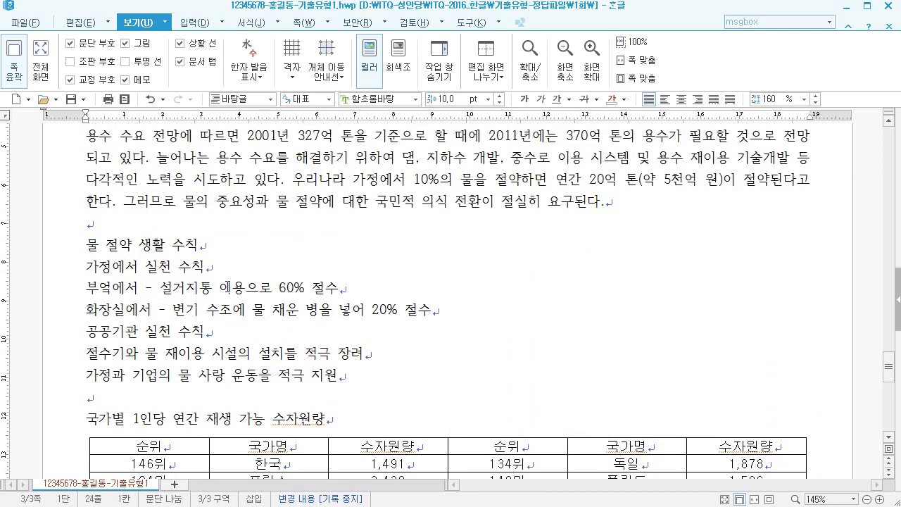
scroll(226, 296, up, 8)
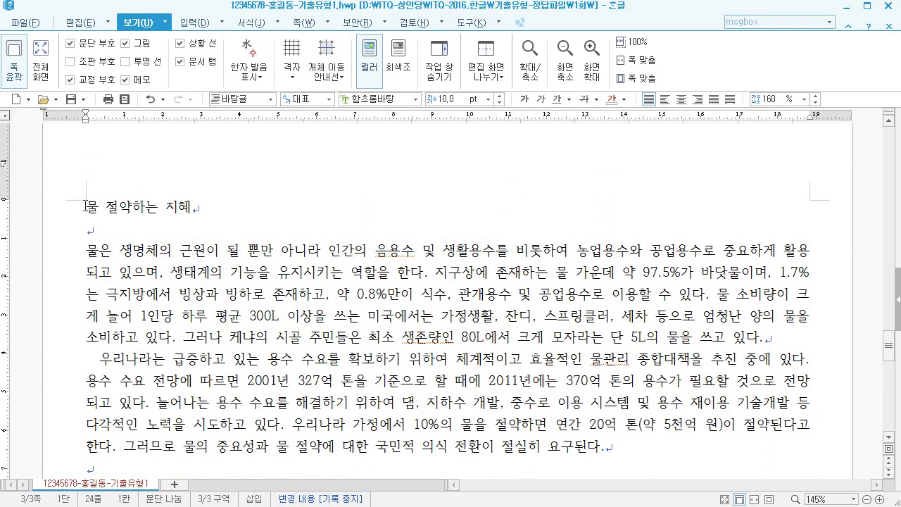
- Format the title 물 절약하는 지혜 in 굴림, 22 pt, bold, and centre it
drag(85, 206, 204, 203)
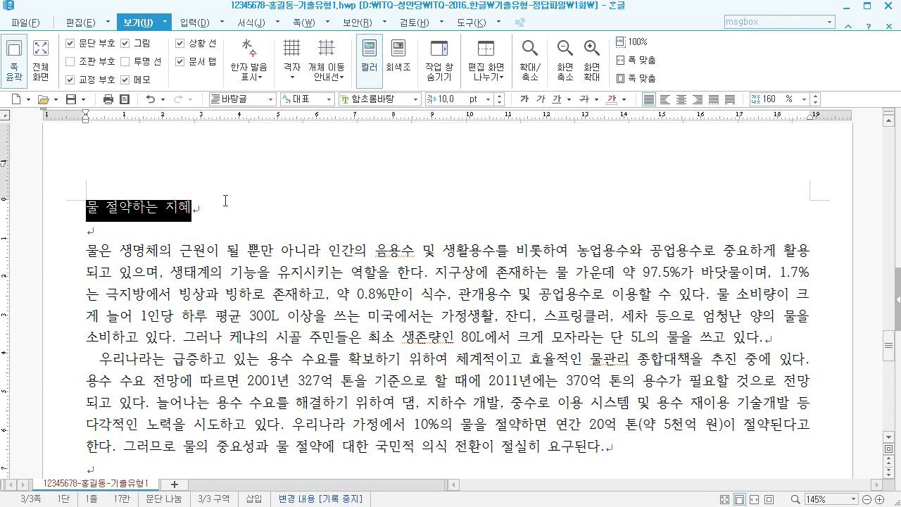
click(398, 100)
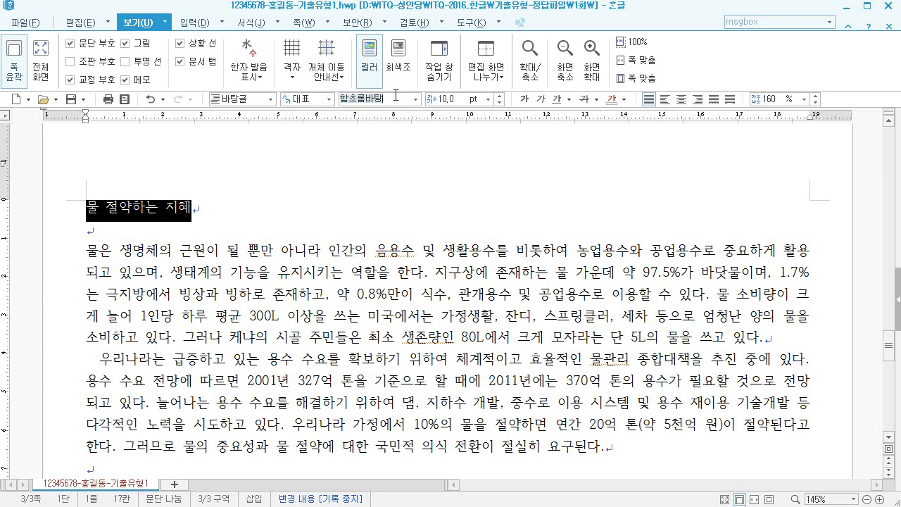
text(굴림)
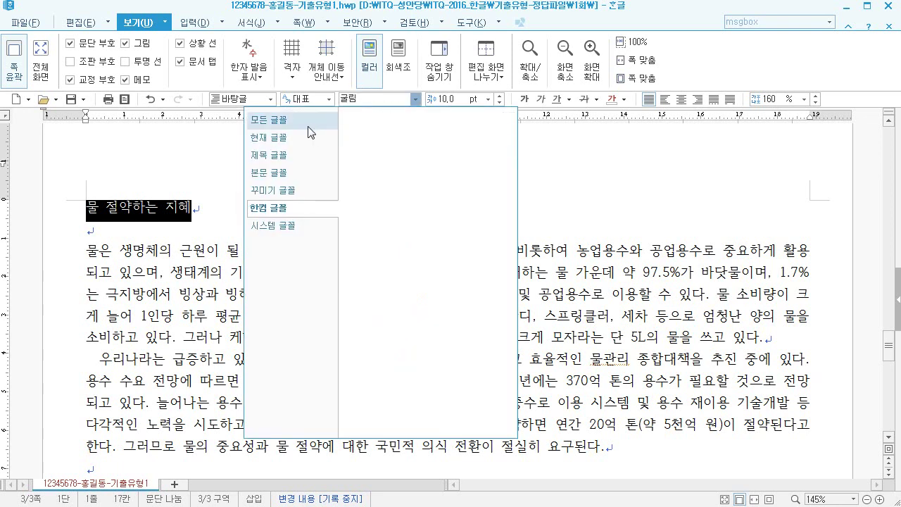
key(Return)
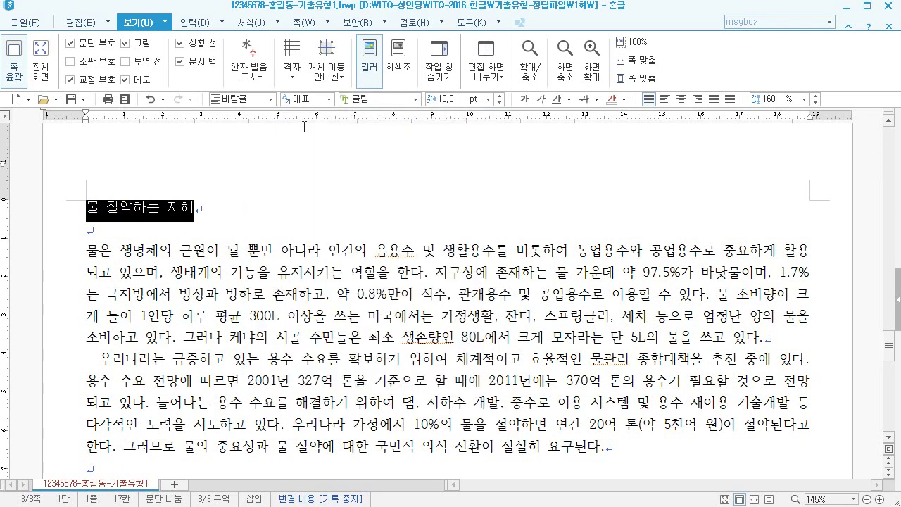
click(449, 103)
text(22)
key(Return)
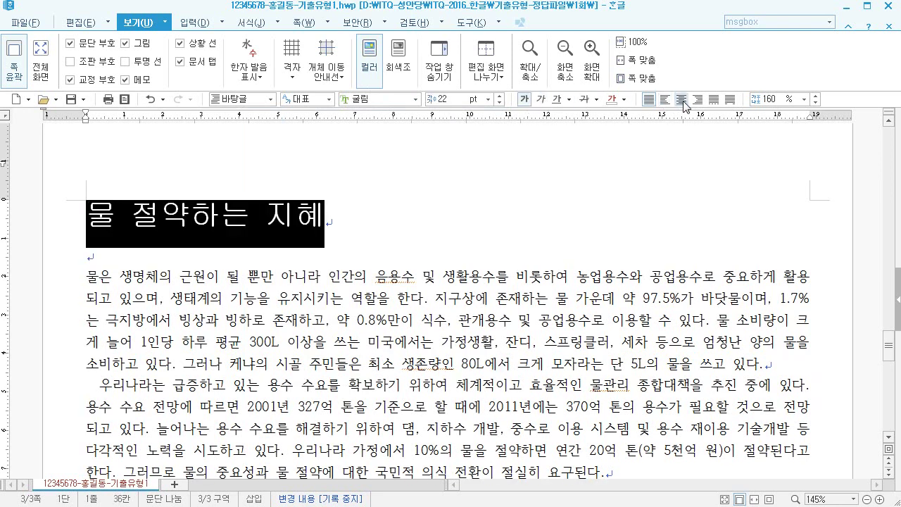
click(682, 100)
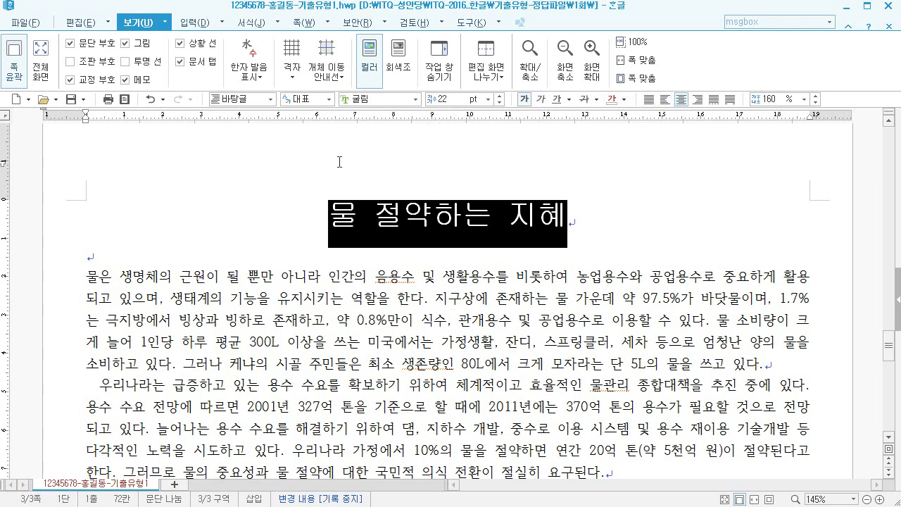
- Add the ruby text (덧말) 수자원관리 above the title 물 절약하는 지혜
click(209, 26)
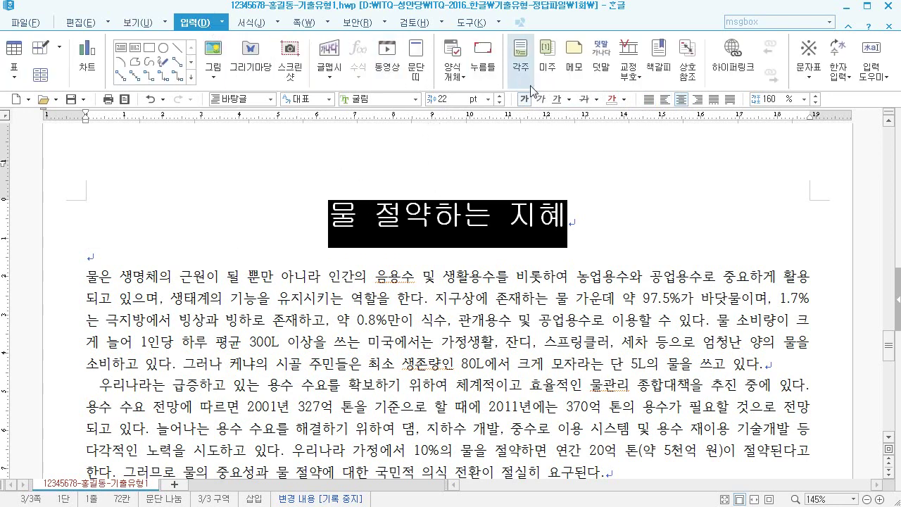
click(604, 79)
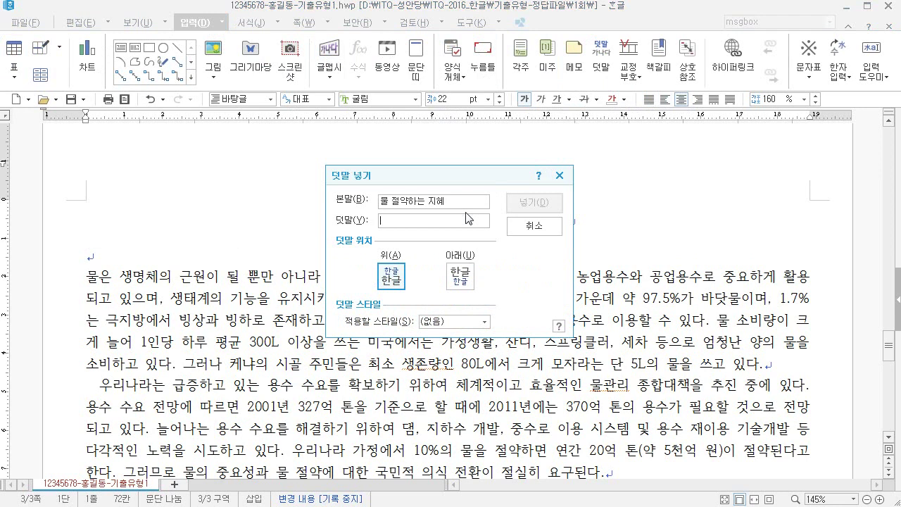
text(수자원관리)
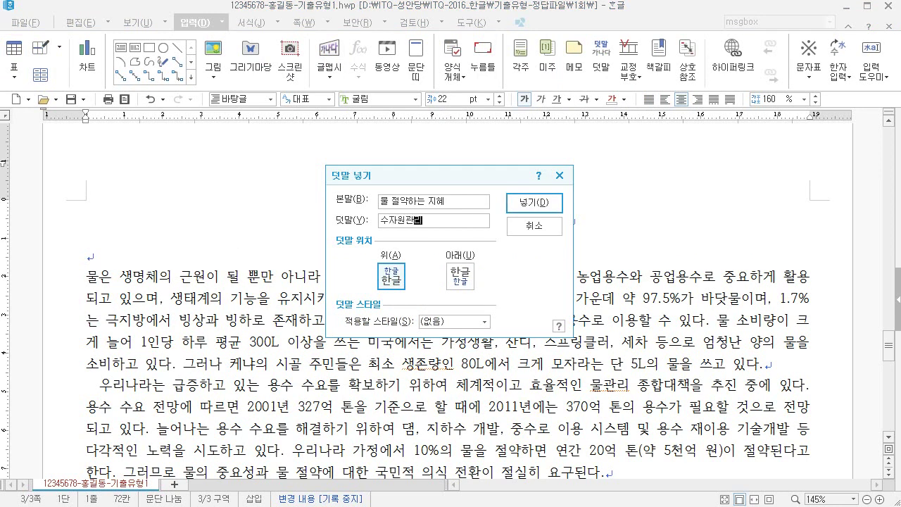
key(Return)
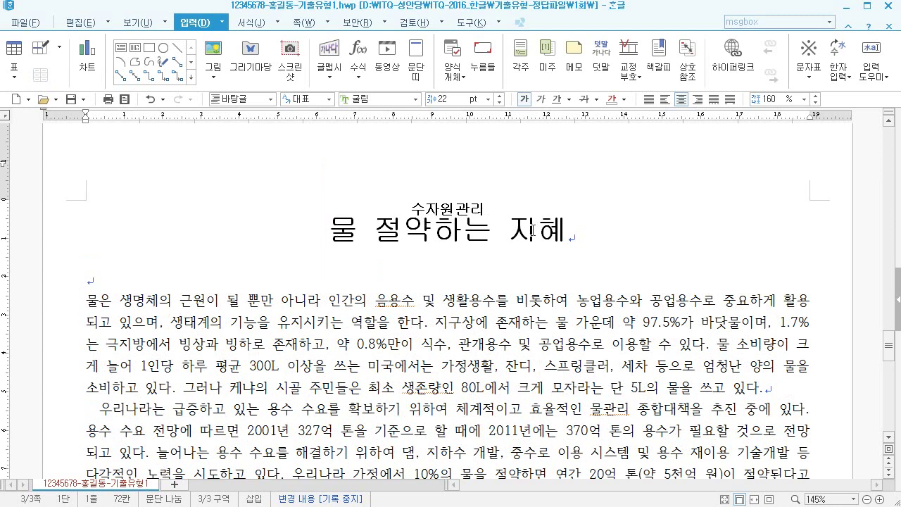
double_click(451, 221)
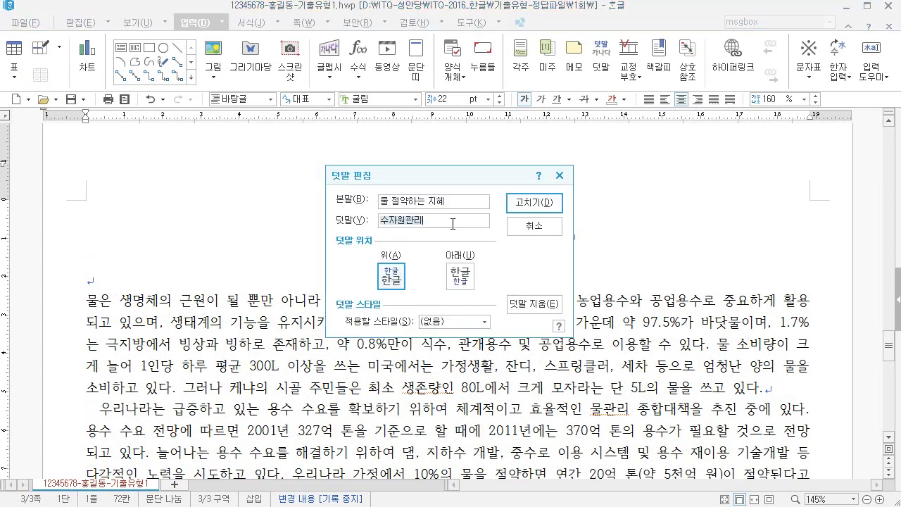
click(534, 226)
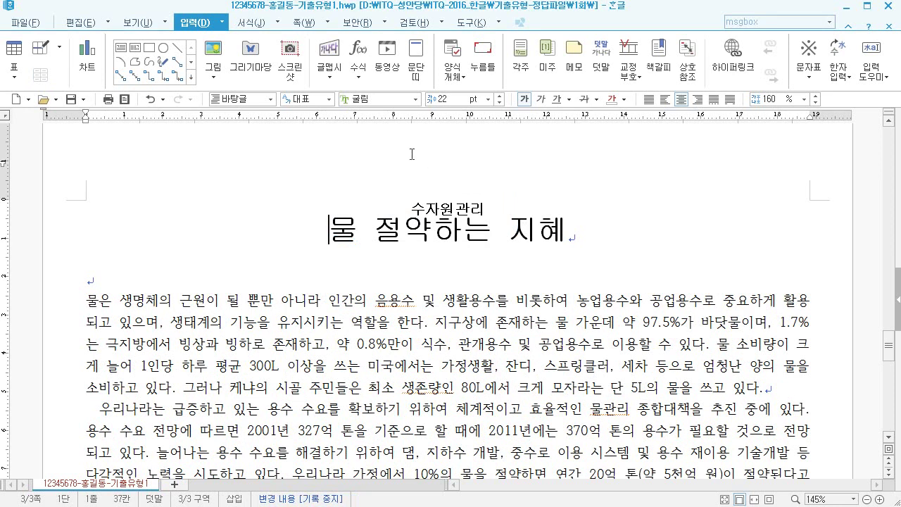
- Insert an unstyled header (모양 없음) for both pages (양 쪽) and enter 물 절약 실천 in it
click(298, 23)
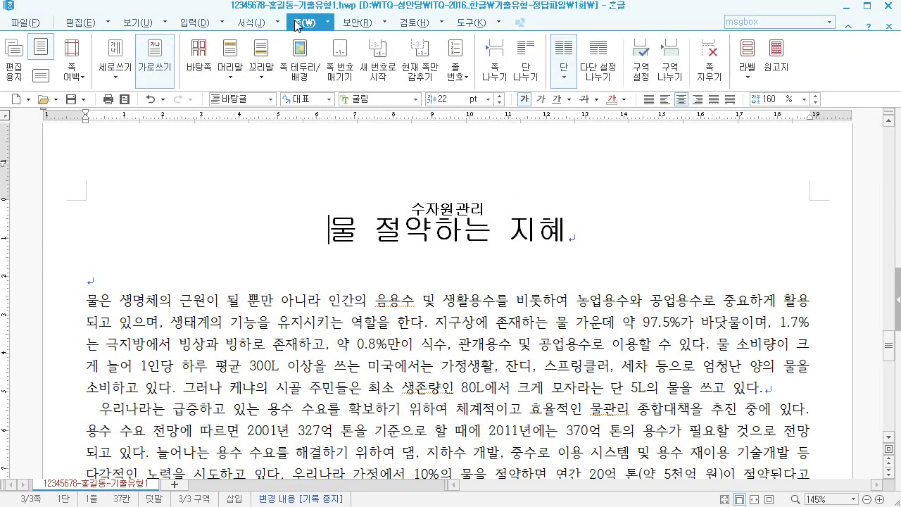
click(231, 70)
mouse_move(242, 102)
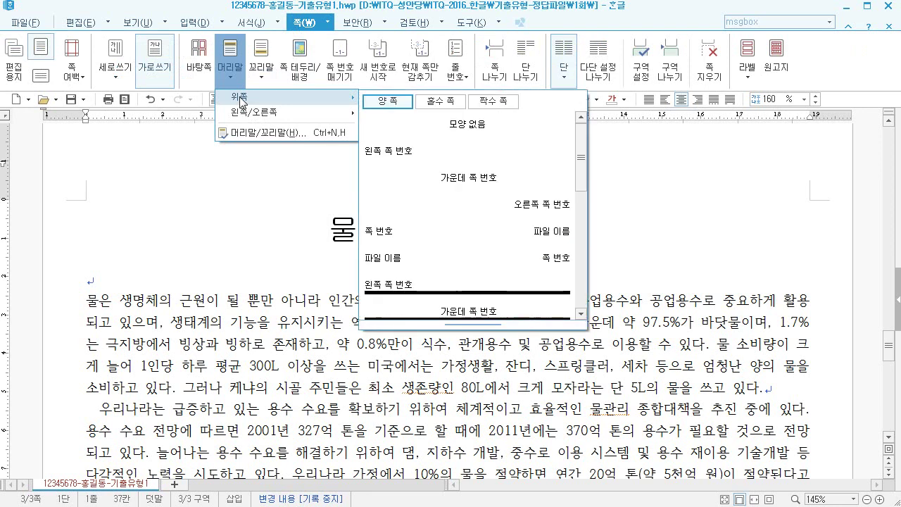
click(467, 124)
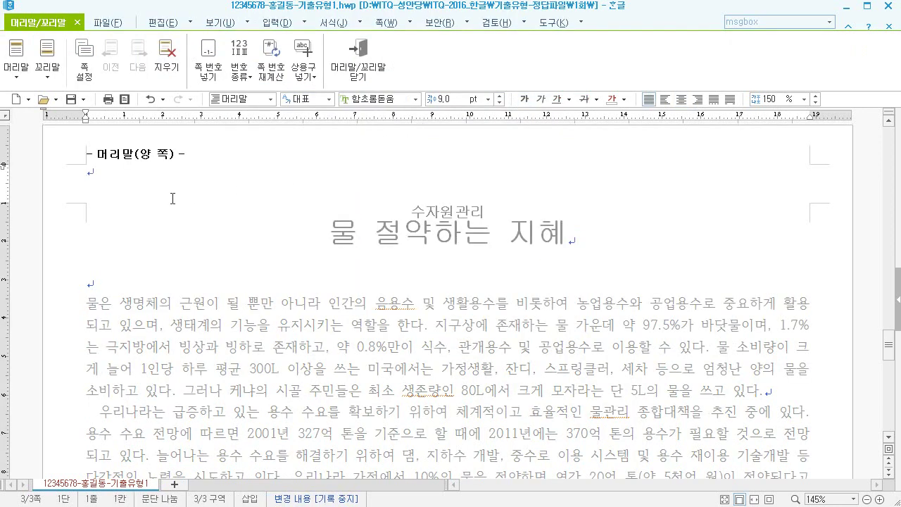
text(물 지약 실천)
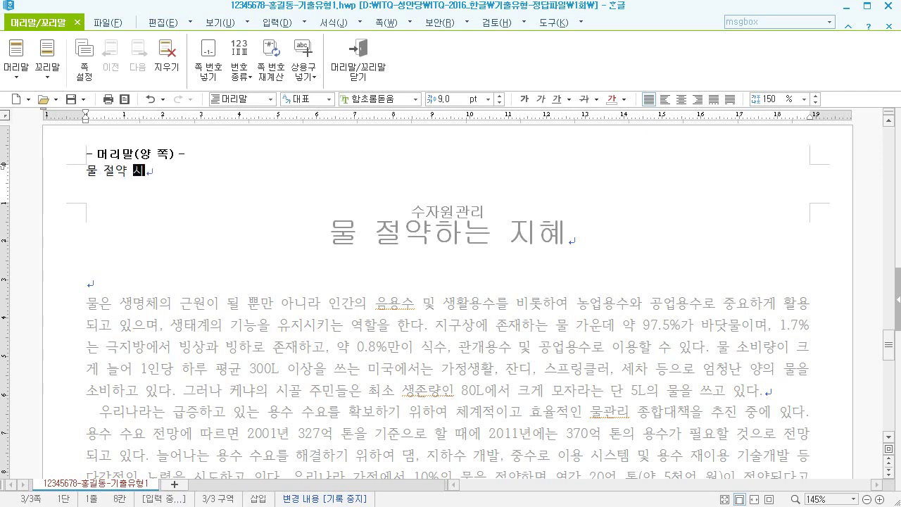
- Format the header text 물 절약 실천 in 궁서, 10 pt, right-aligned, and return to the document body
key(shift+Home)
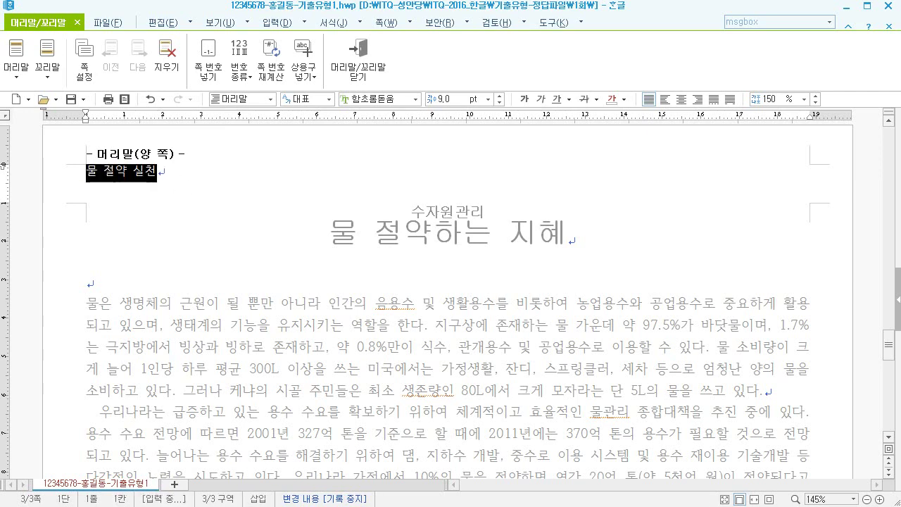
click(381, 99)
text(궁서)
key(Return)
click(451, 98)
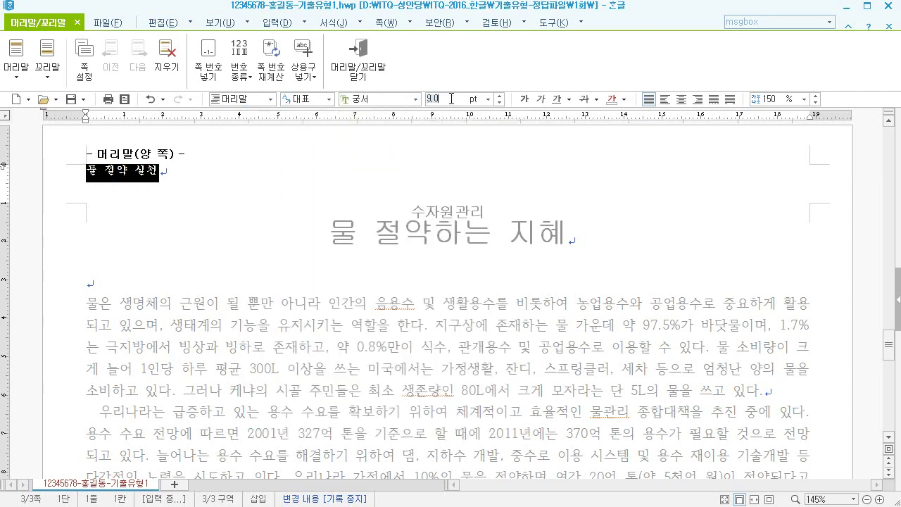
text(10)
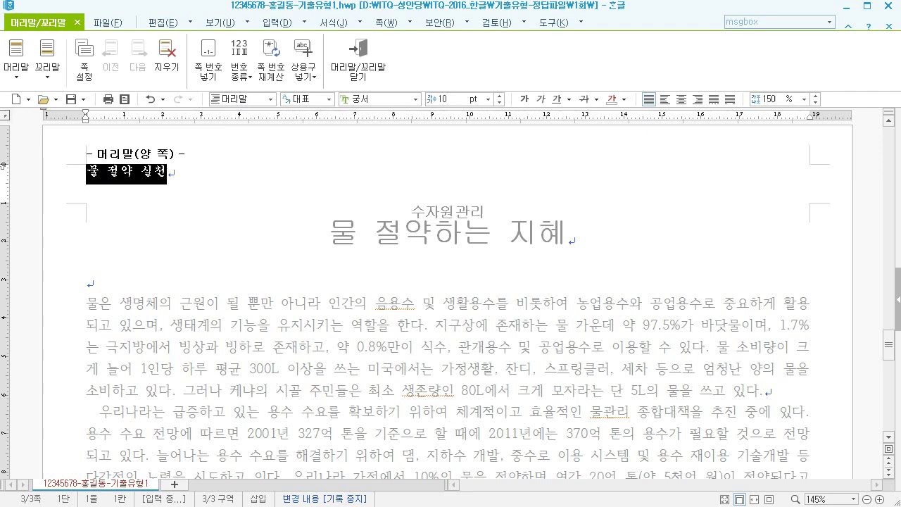
click(697, 98)
click(391, 69)
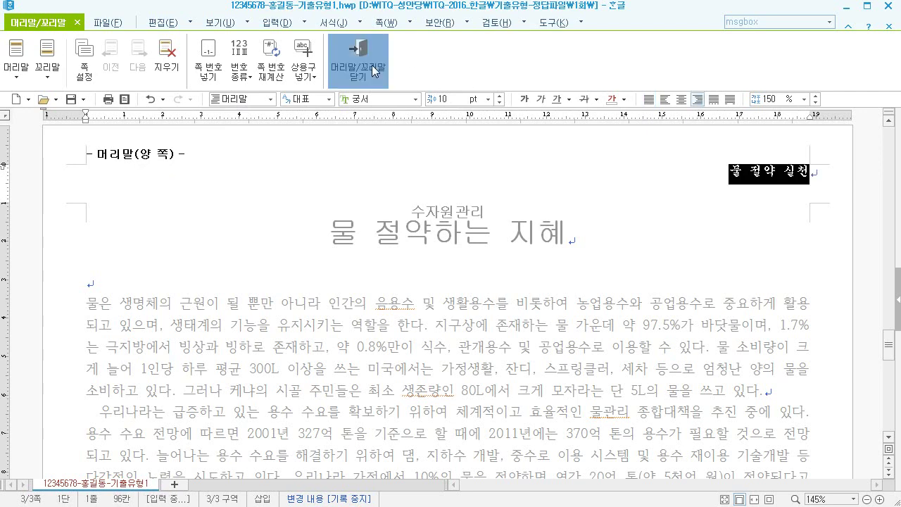
double_click(759, 180)
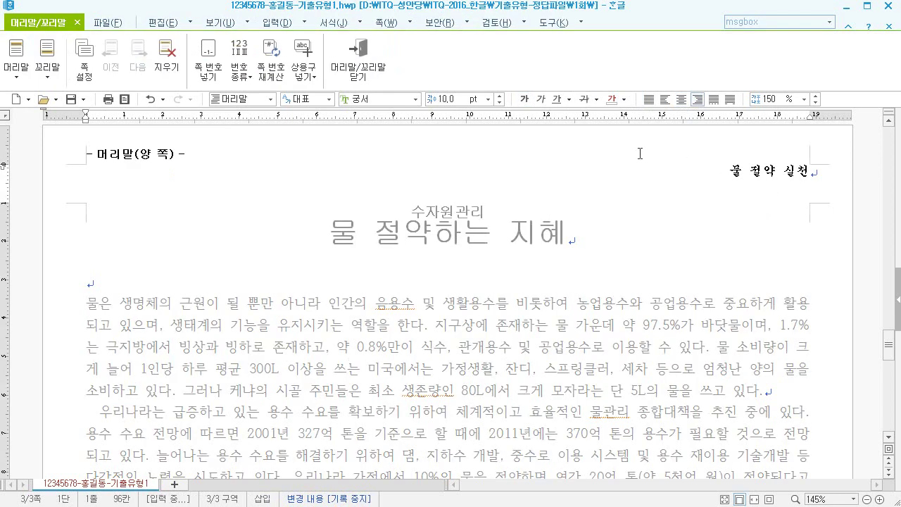
click(358, 56)
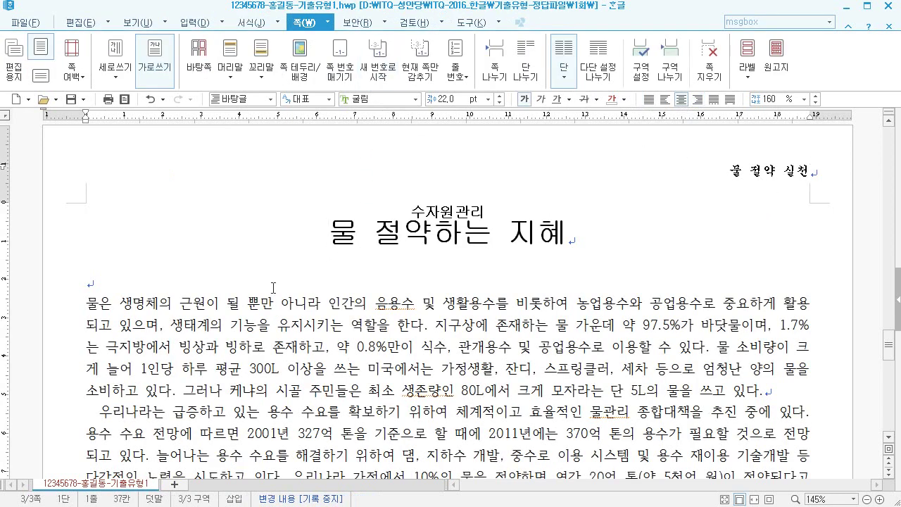
click(213, 302)
scroll(164, 285, down, 1)
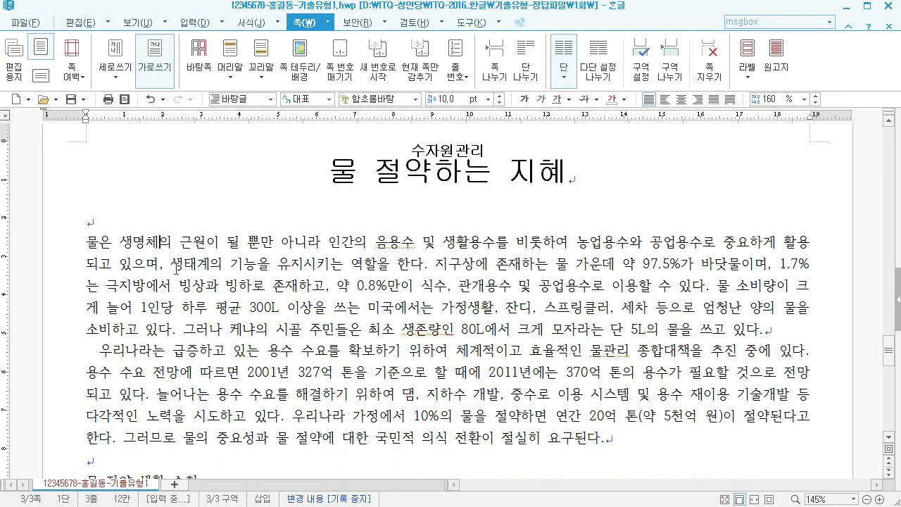
key(Home)
key(F12)
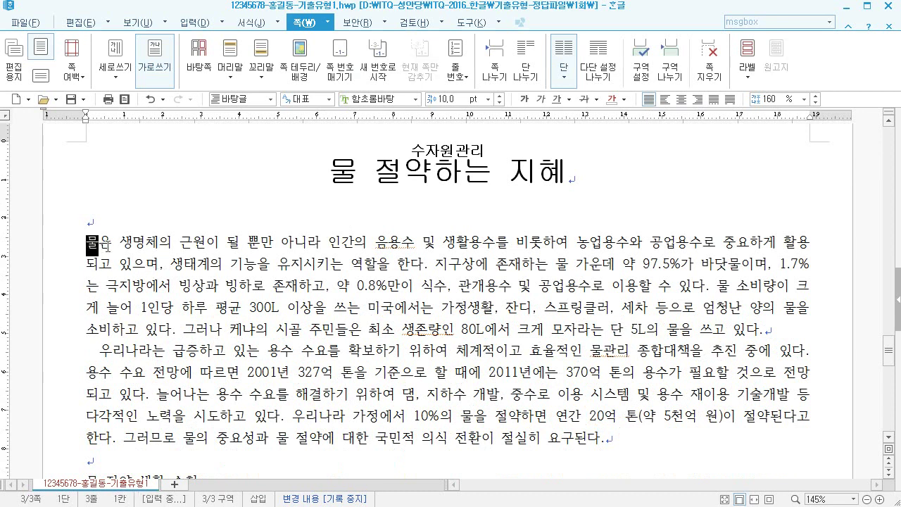
click(258, 23)
click(181, 237)
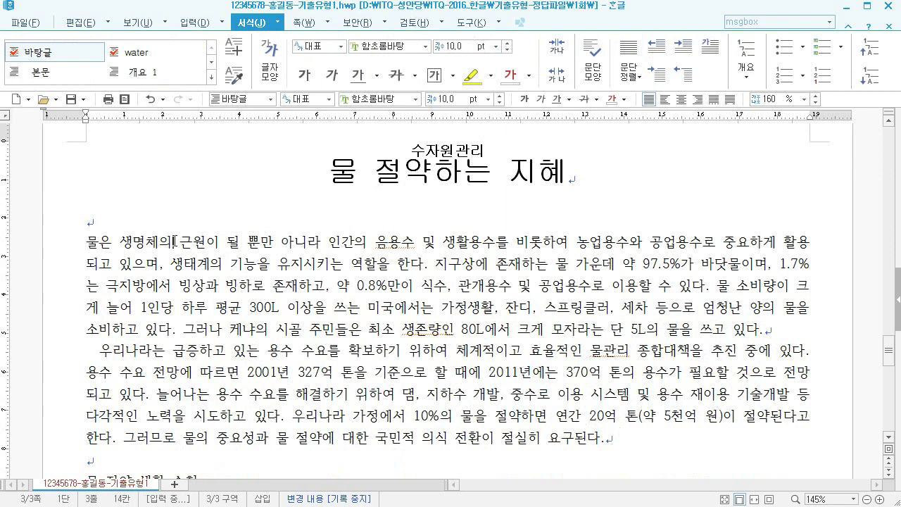
click(92, 242)
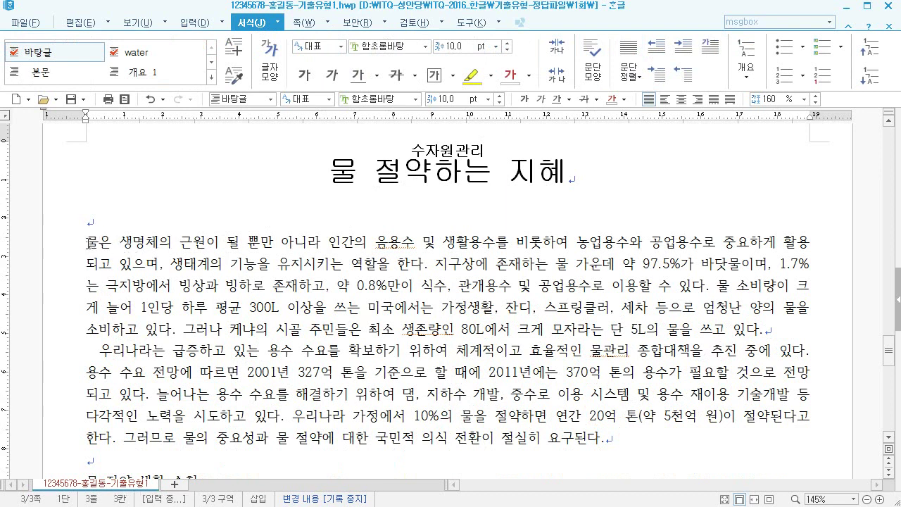
click(303, 264)
drag(88, 243, 99, 244)
click(352, 266)
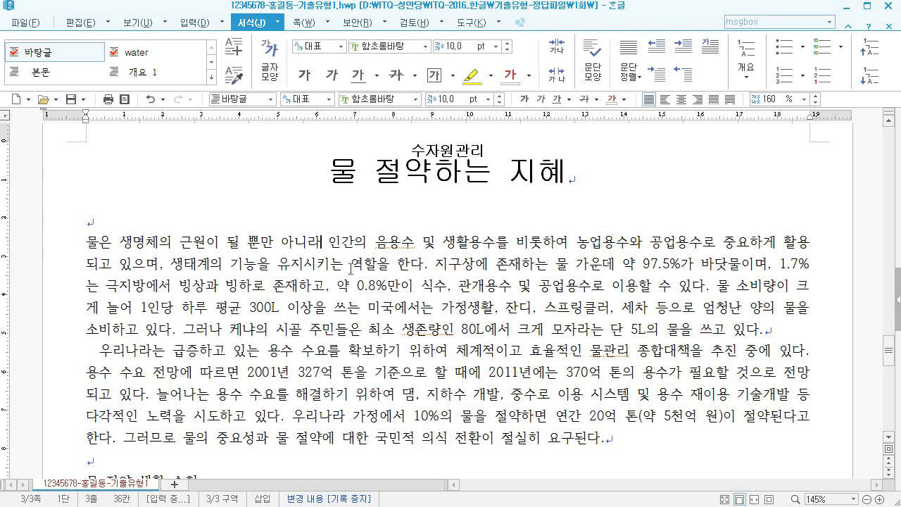
- Decorate the first body paragraph's initial letter 물 (문단 첫 글자 장식) as a two-line drop cap in 굴림 with a yellow fill
click(321, 245)
click(225, 241)
click(710, 48)
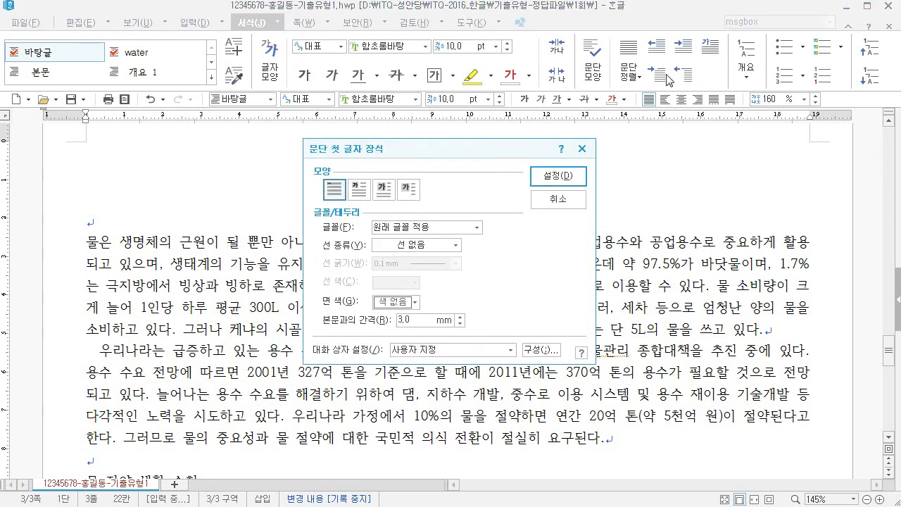
click(359, 189)
click(399, 227)
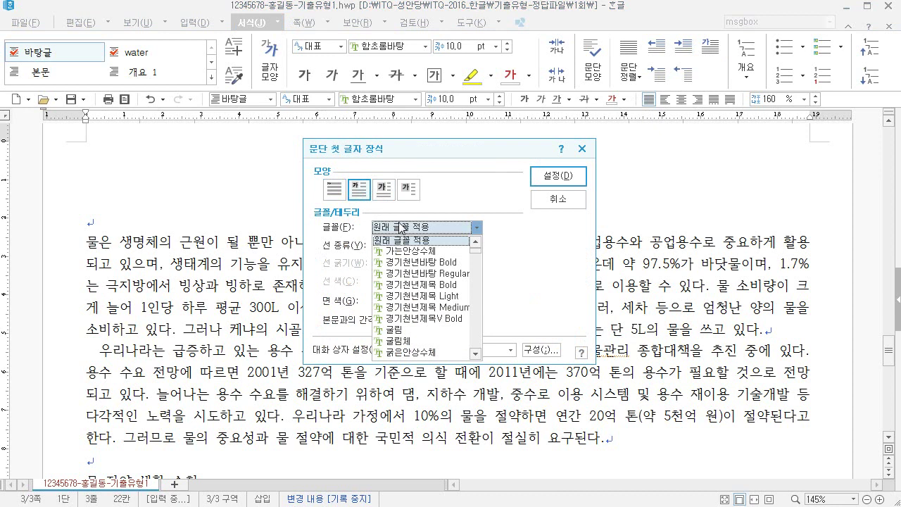
text(굴림)
key(Return)
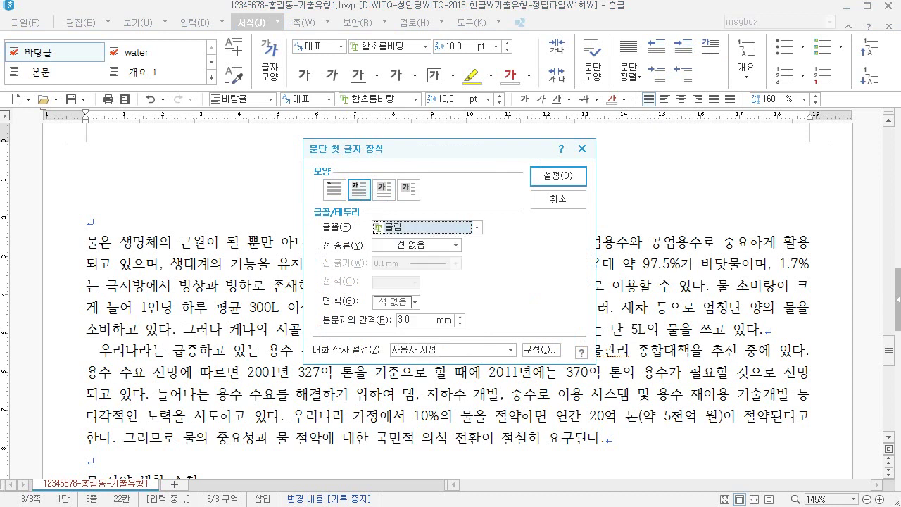
click(414, 302)
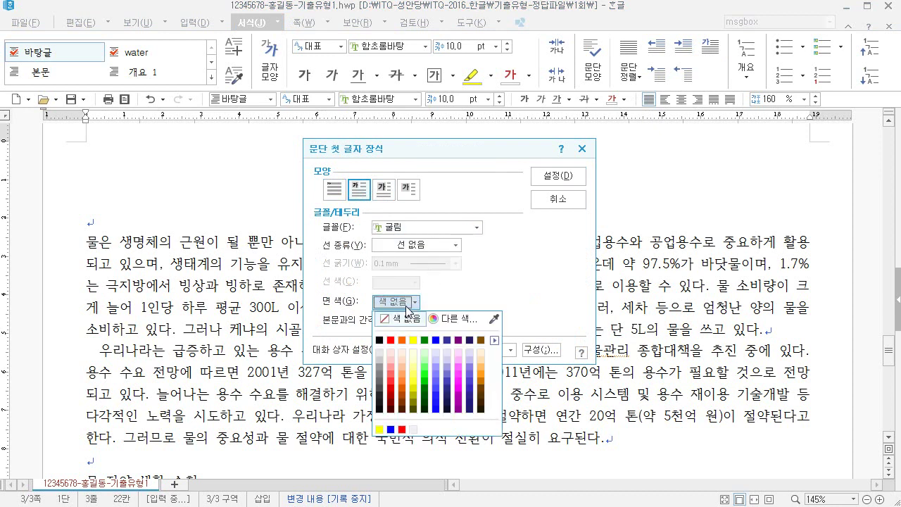
click(413, 340)
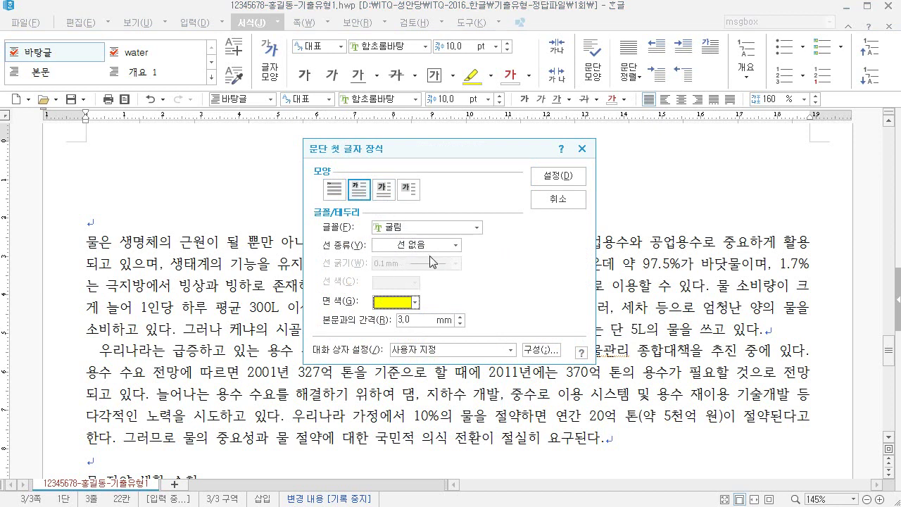
click(557, 176)
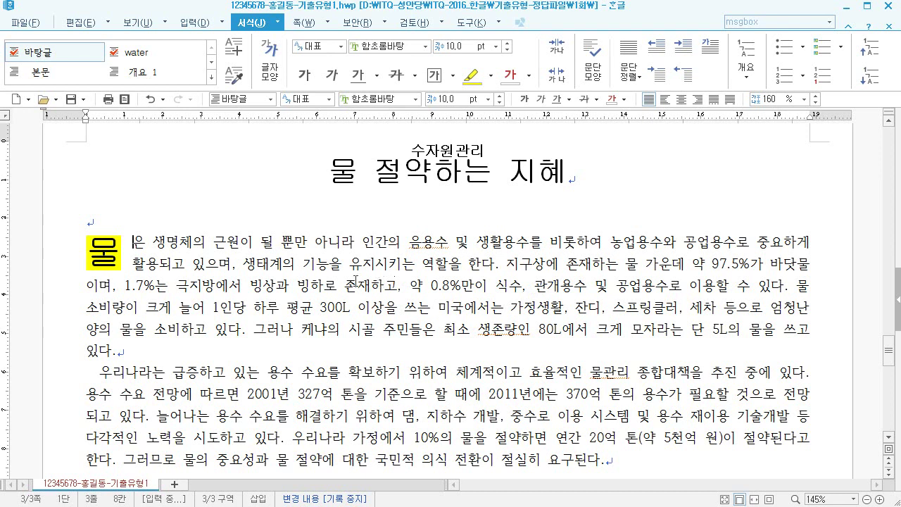
click(284, 265)
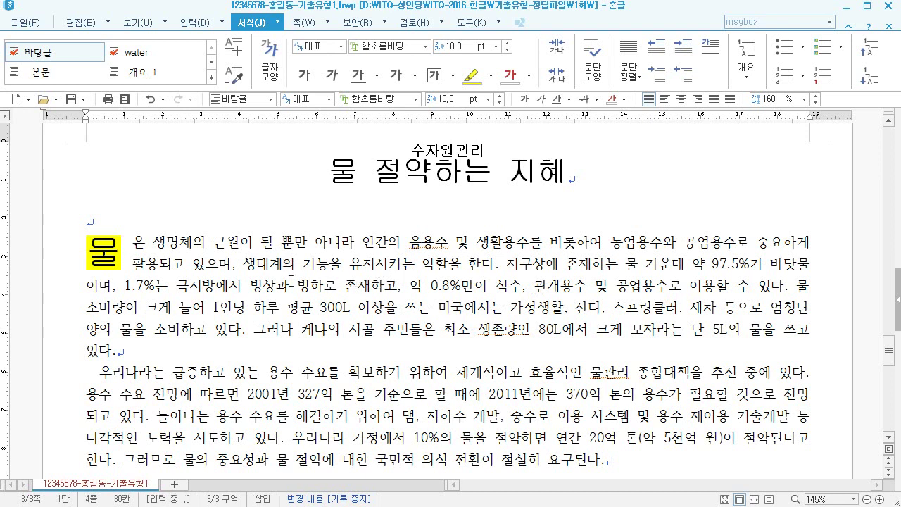
key(F9)
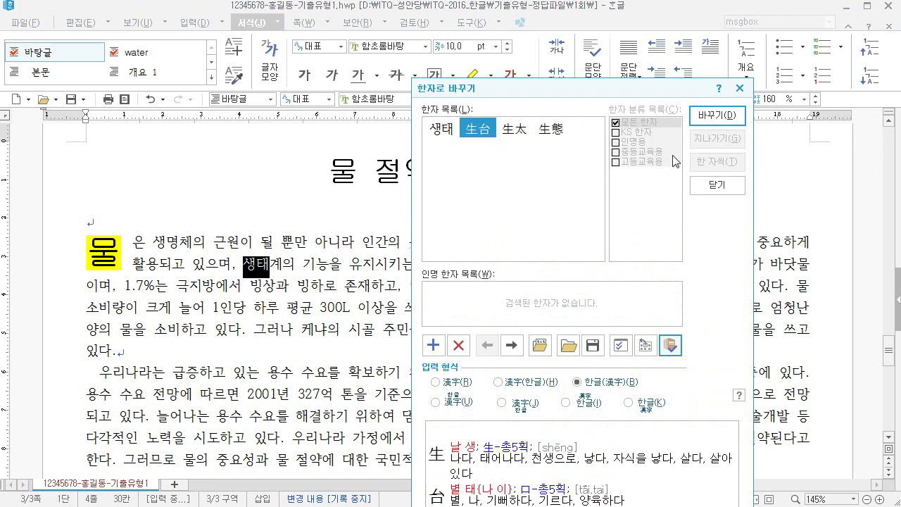
click(715, 191)
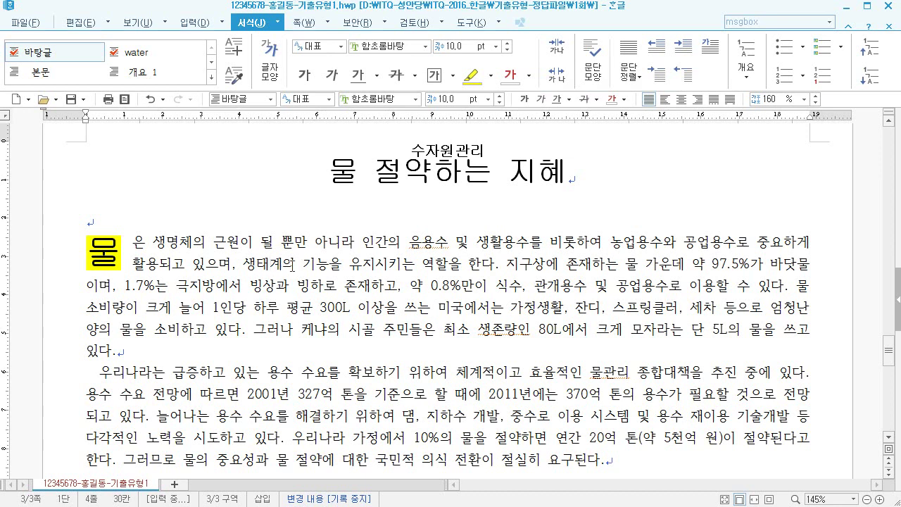
click(284, 265)
text((생태)
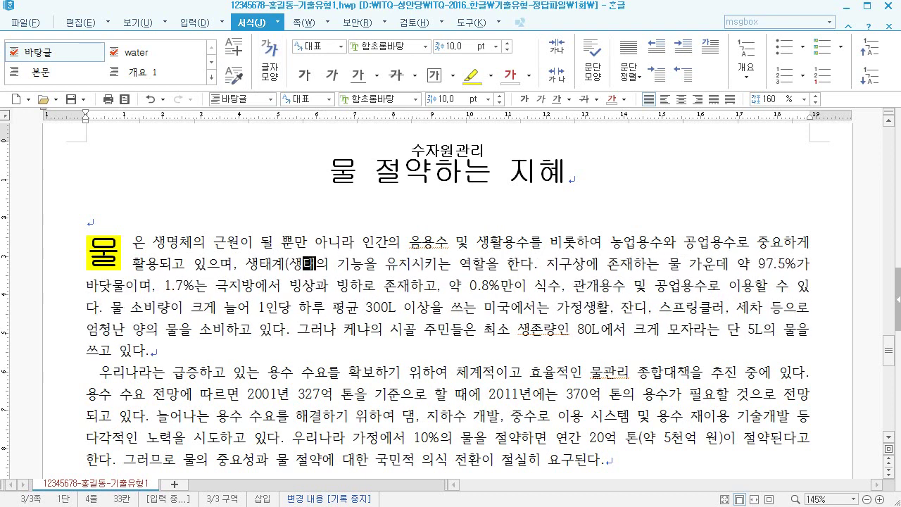
text(계))
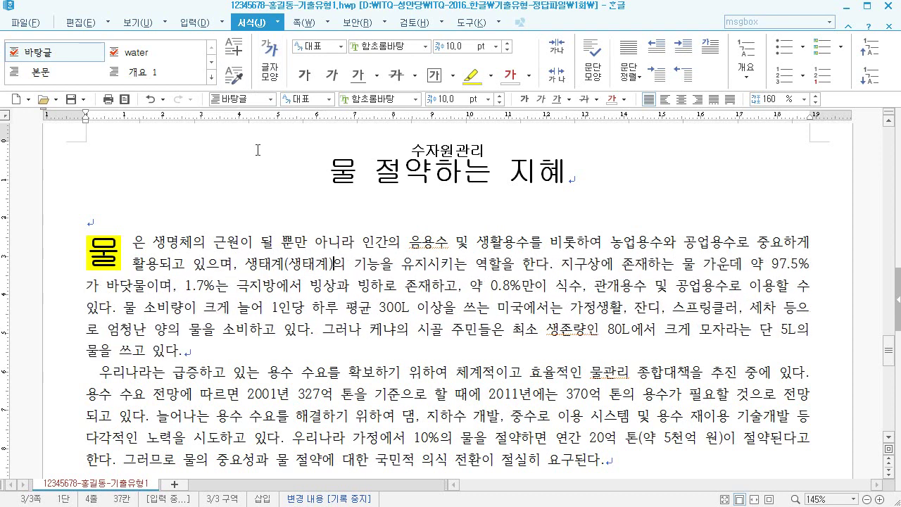
key(BackSpace)
key(BackSpace)
key(BackSpace)
key(BackSpace)
key(BackSpace)
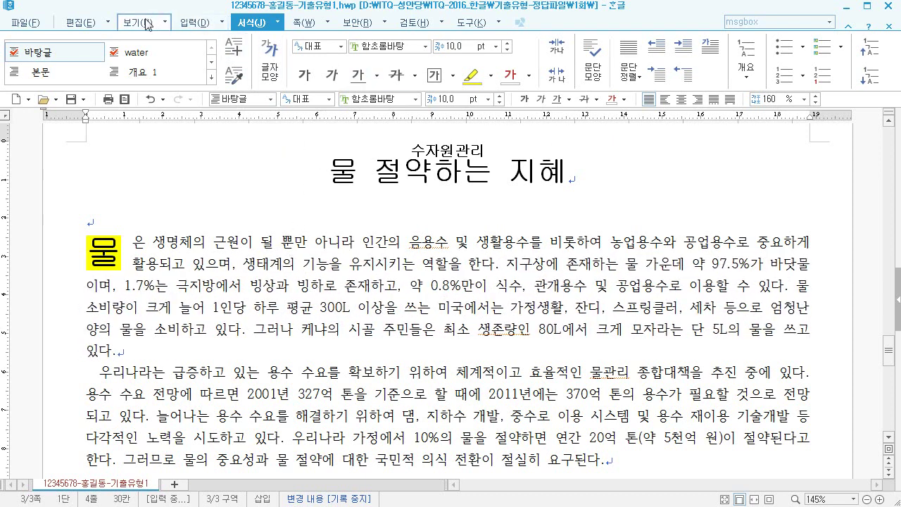
- Register the Hanja word 生態界 for 생태계 (한자 단어 등록), choosing its characters one by one
click(194, 25)
click(838, 70)
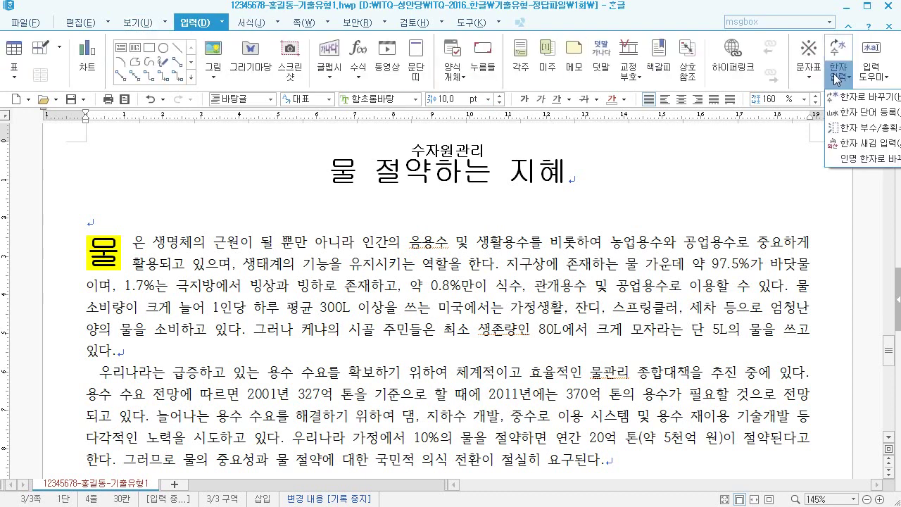
click(840, 112)
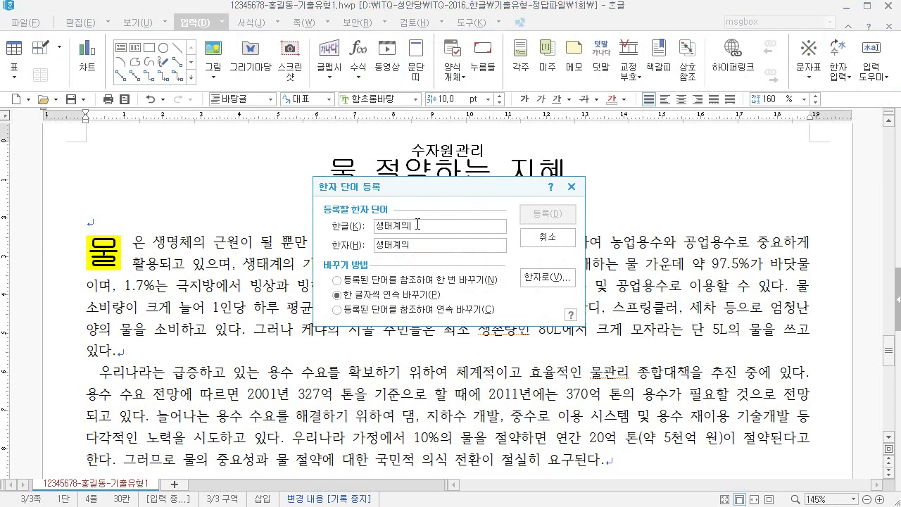
key(BackSpace)
click(539, 277)
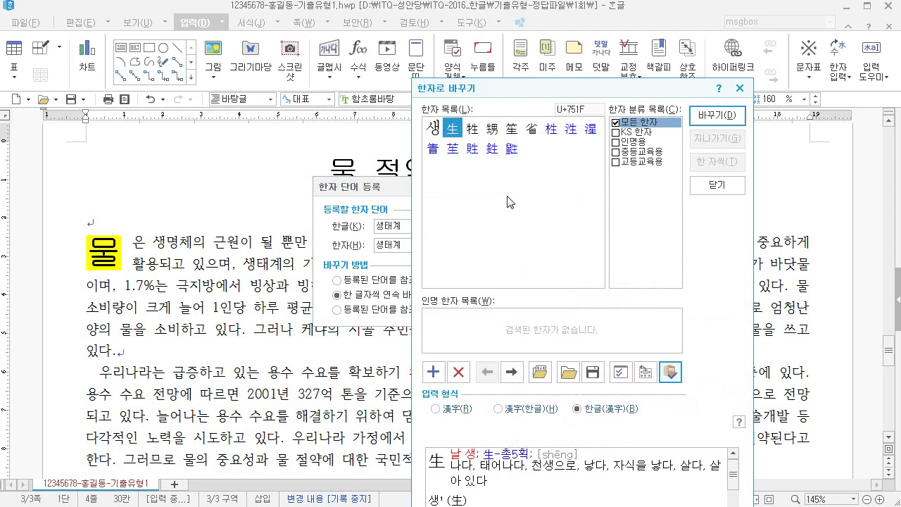
click(708, 116)
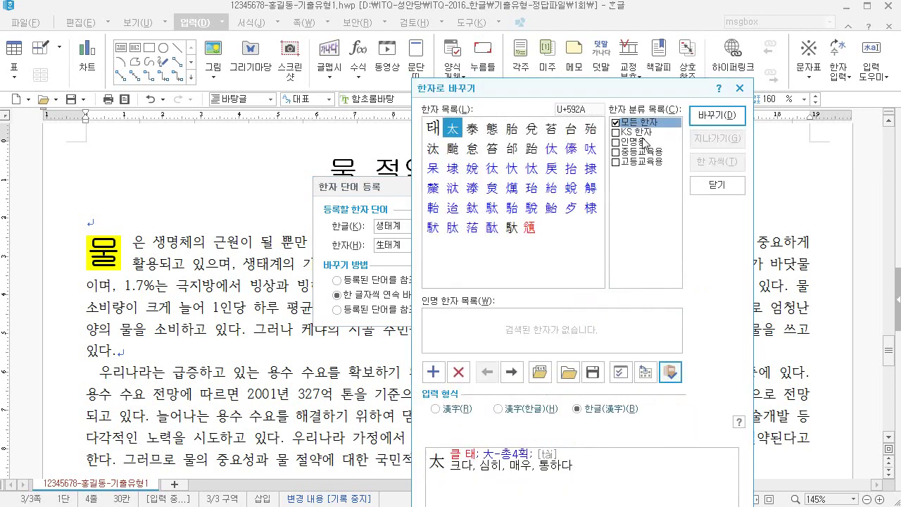
click(493, 129)
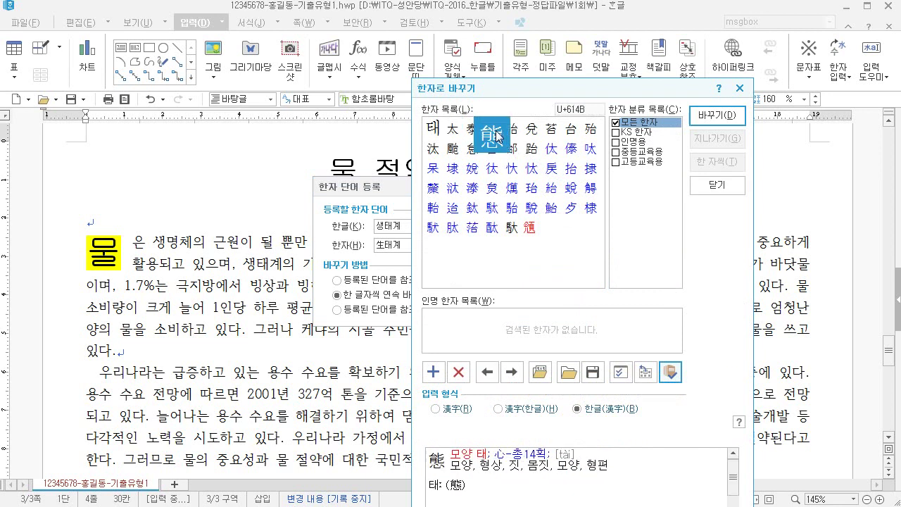
click(716, 118)
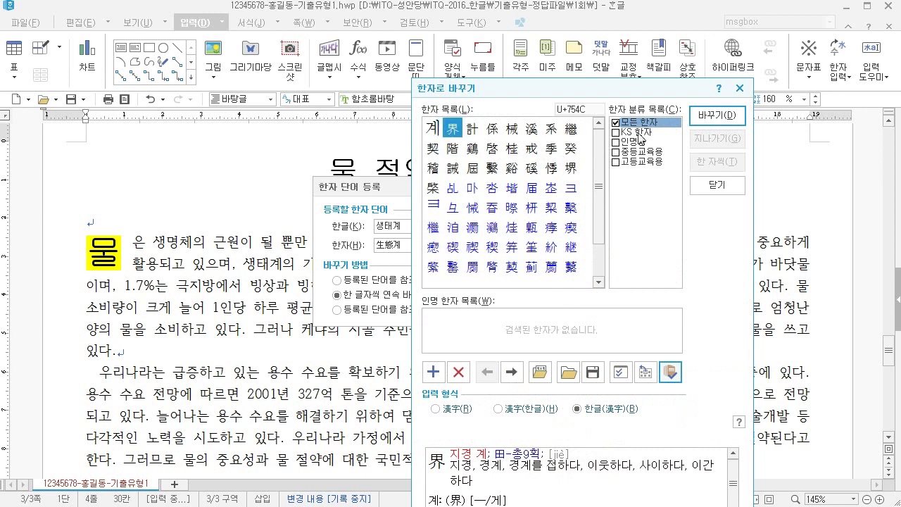
click(711, 116)
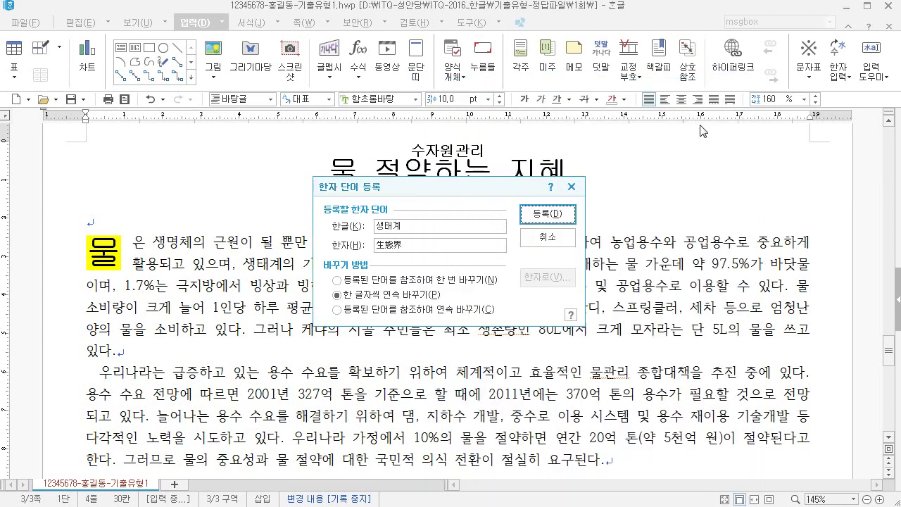
click(548, 213)
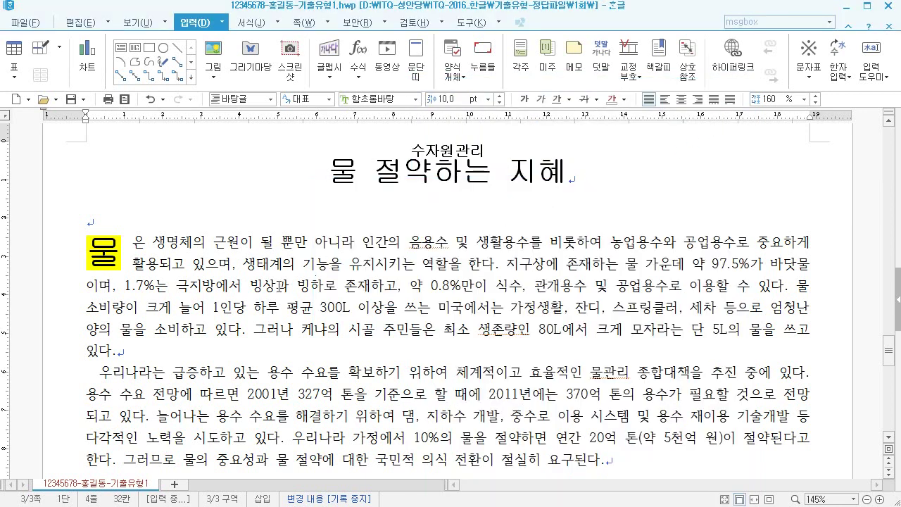
- Convert 생태계 in the first body paragraph to Hanja in 한글(漢字) format as 생태계(生態界)
key(F9)
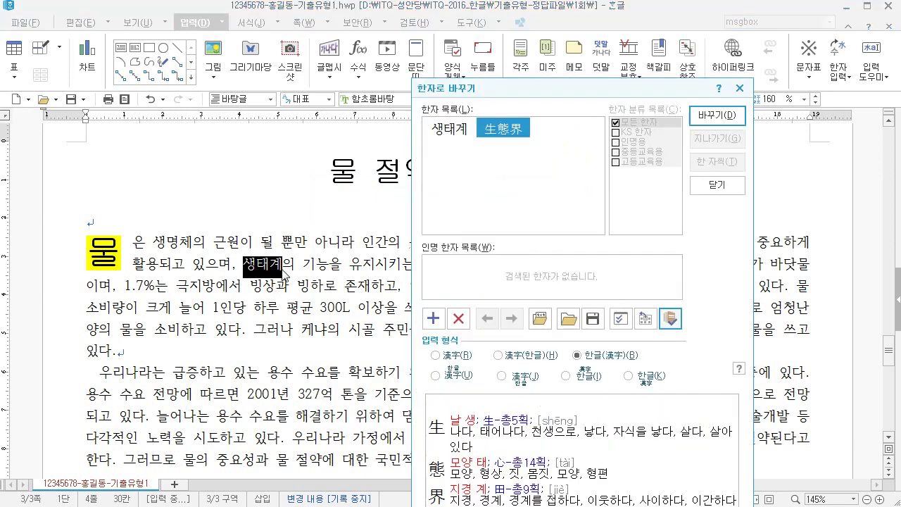
click(600, 357)
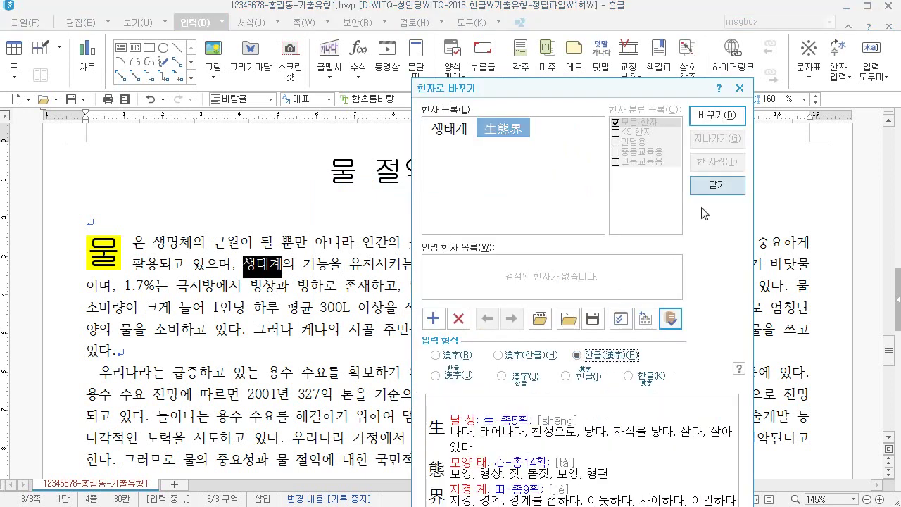
click(717, 115)
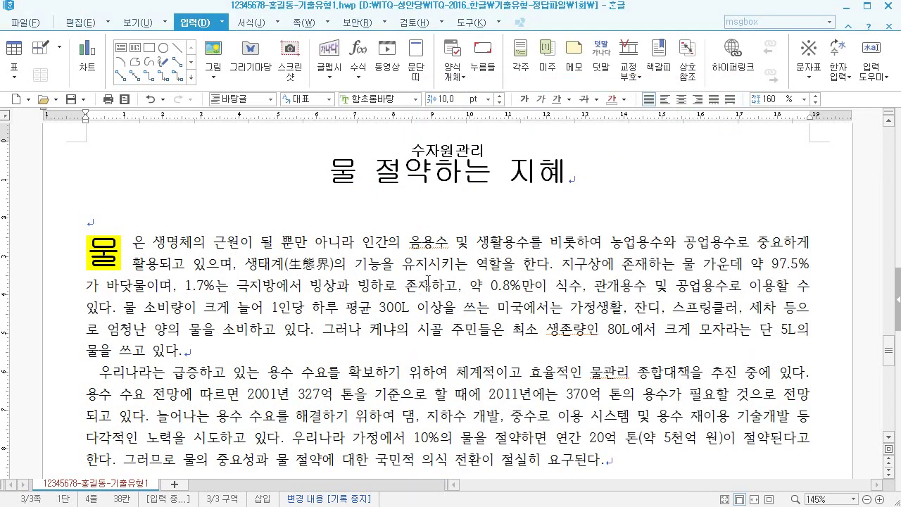
- Convert the word 수요 in the first line of the second body paragraph to Hanja as 수요(需要)
click(392, 293)
click(329, 371)
key(F9)
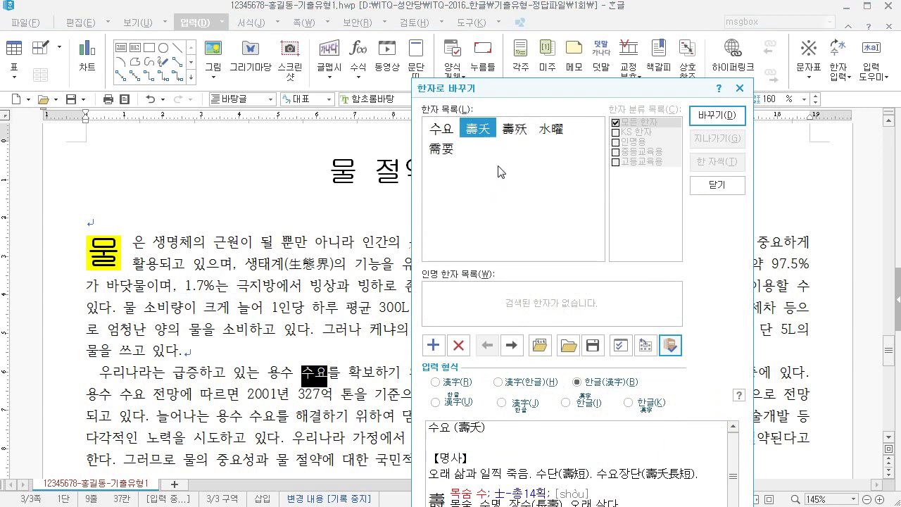
click(469, 153)
click(706, 121)
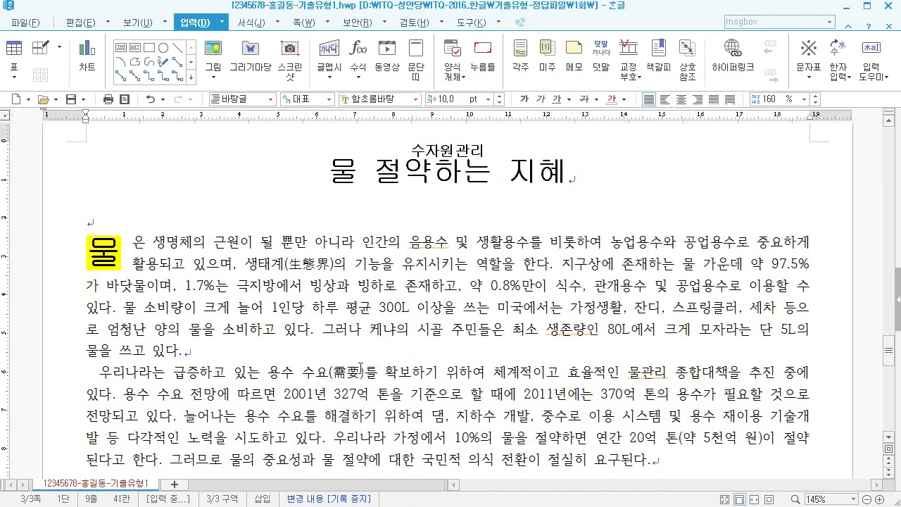
click(415, 374)
key(F9)
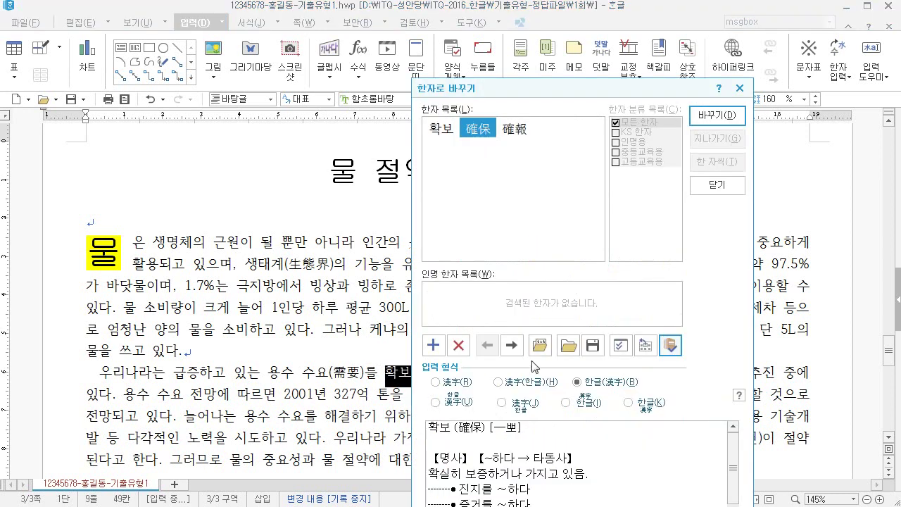
click(719, 184)
- Insert a footnote right after 종합대책 in the first line of the second body paragraph
scroll(411, 331, down, 1)
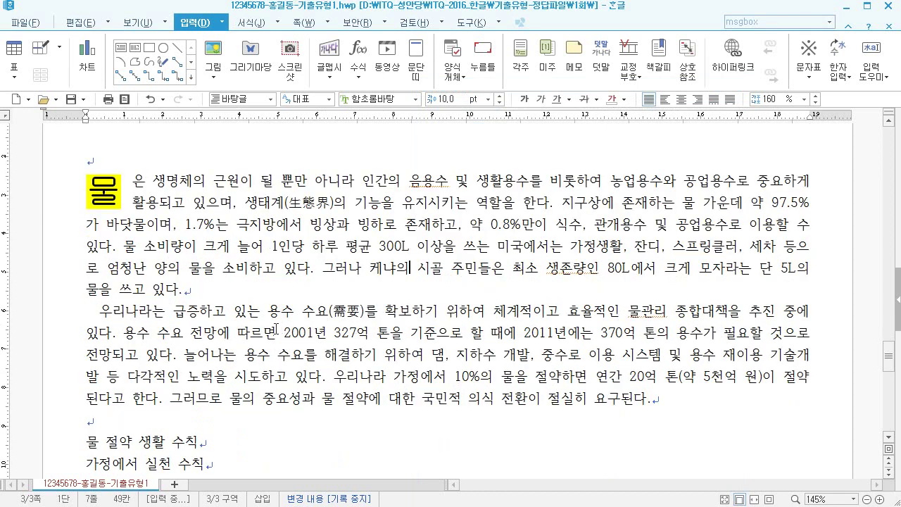
click(733, 310)
click(528, 67)
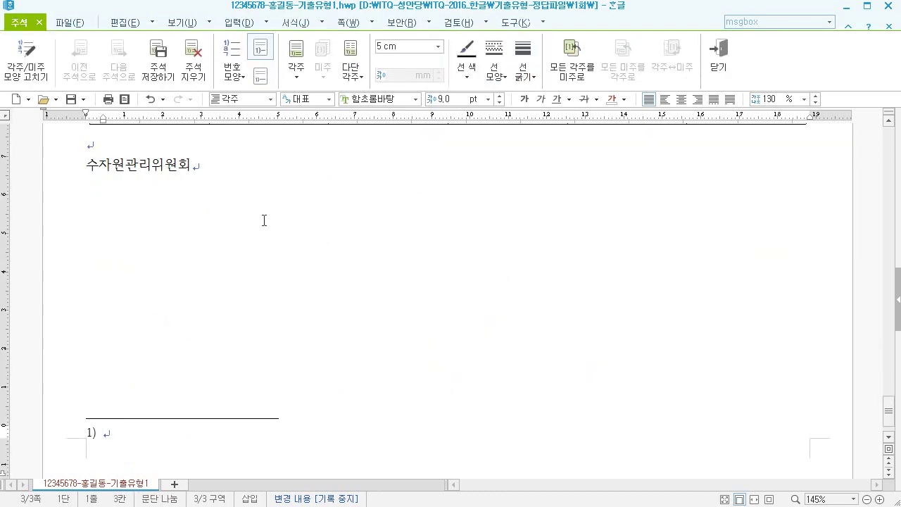
- Set the footnote number format (번호 모양) to the circled style ①,②,③
click(31, 70)
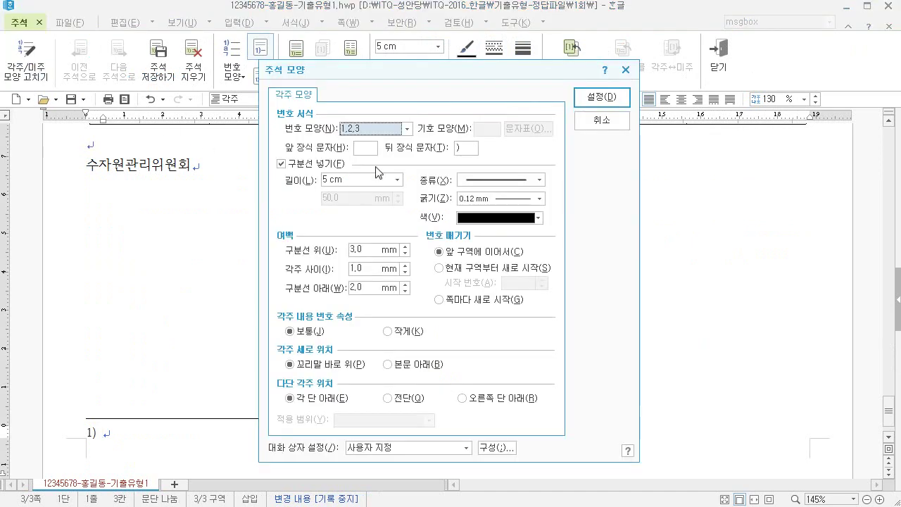
click(407, 129)
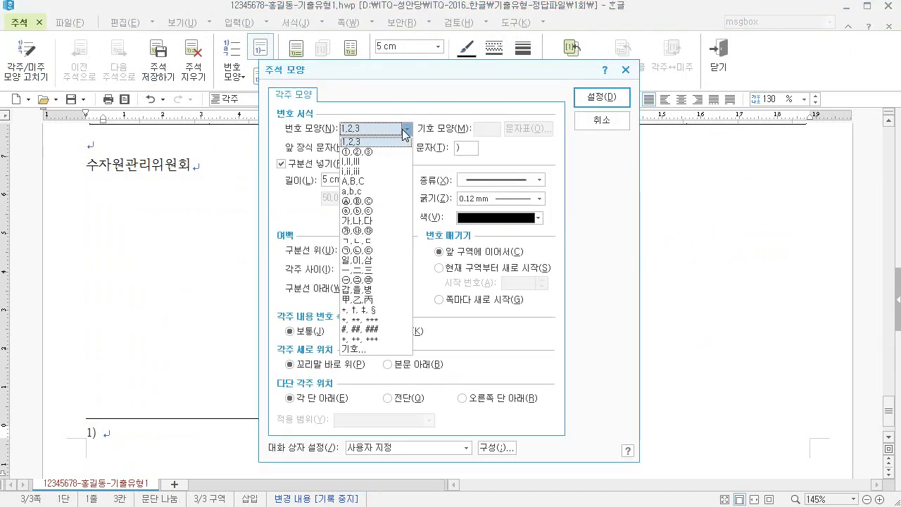
click(386, 152)
click(358, 128)
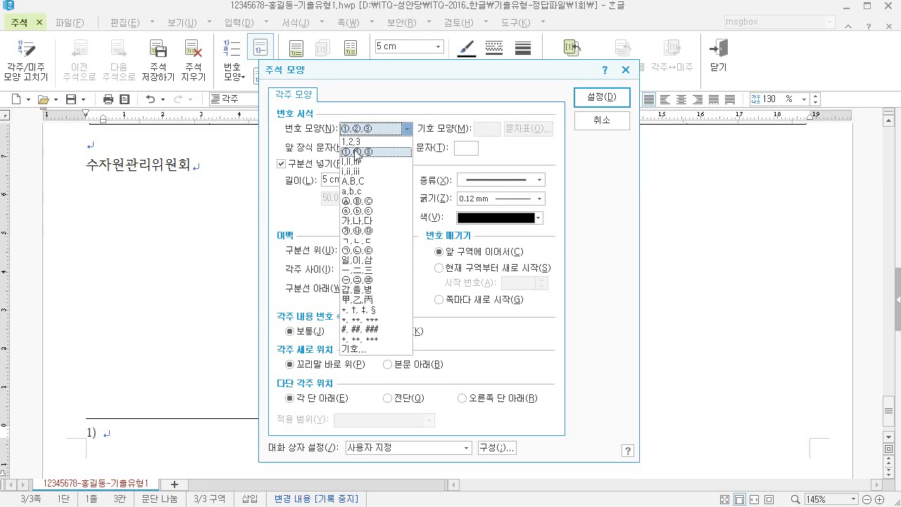
click(358, 152)
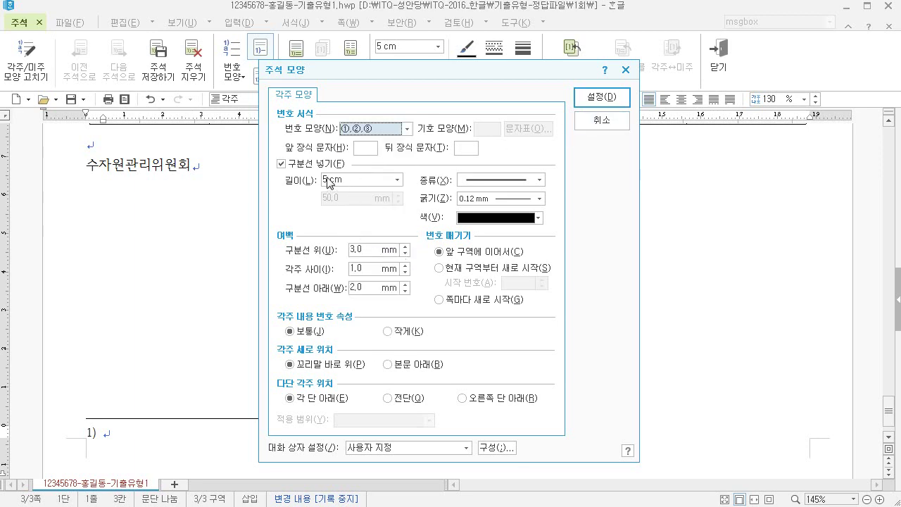
click(600, 99)
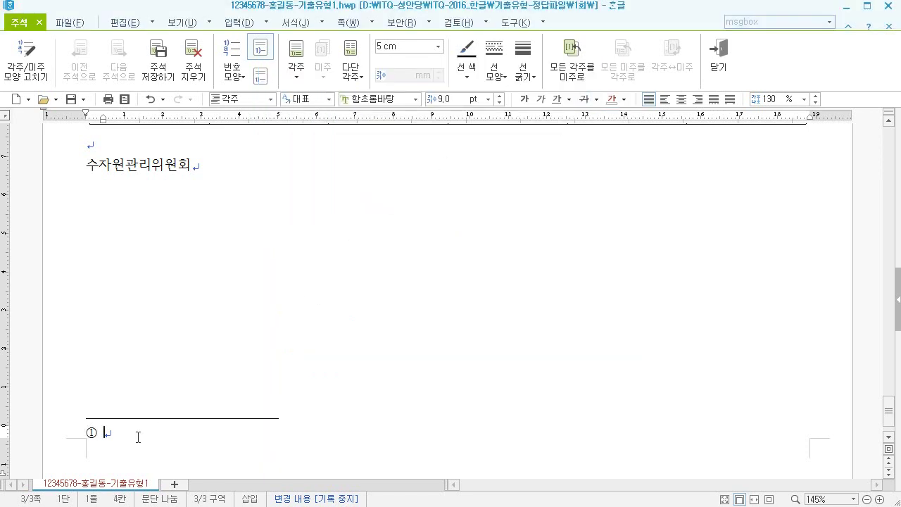
- Enter the footnote text 물관리에 관한 장기계획으로 수질부분 대책이 10개년 계획 and return to the body text
text(물관리에)
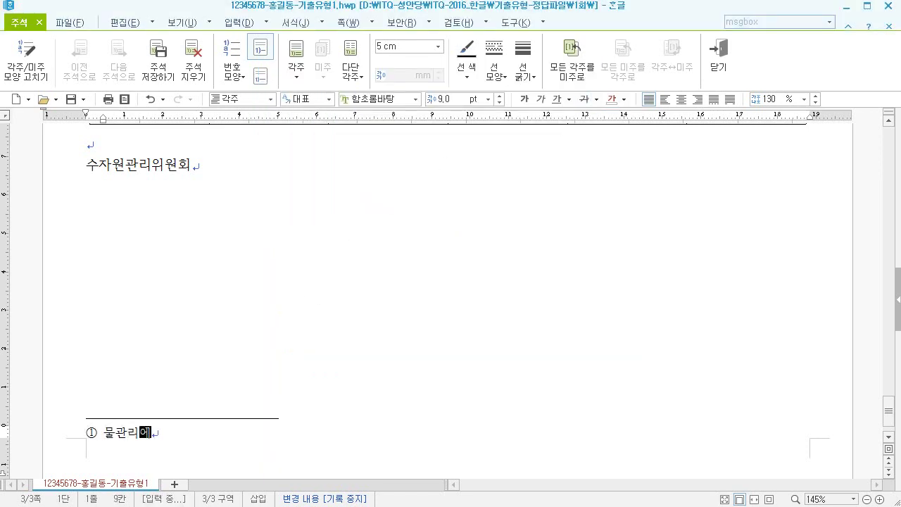
text( 관한 장)
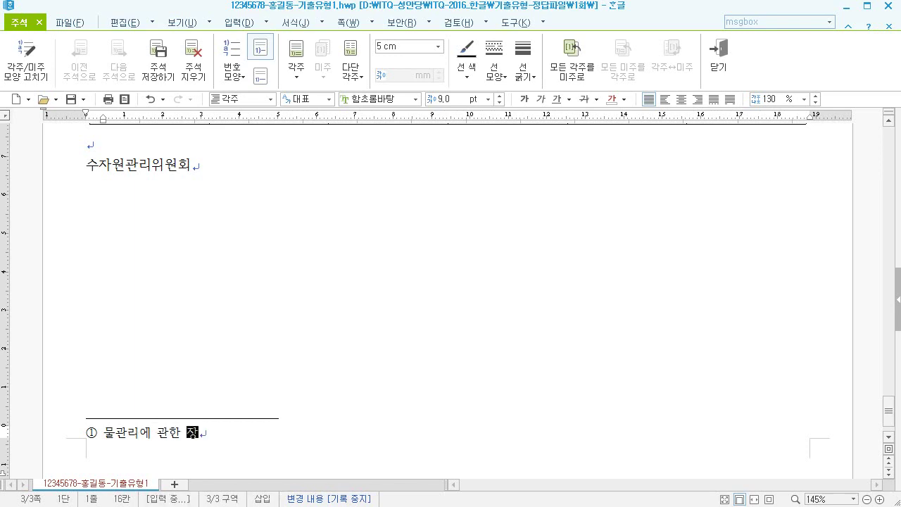
text(기계획)
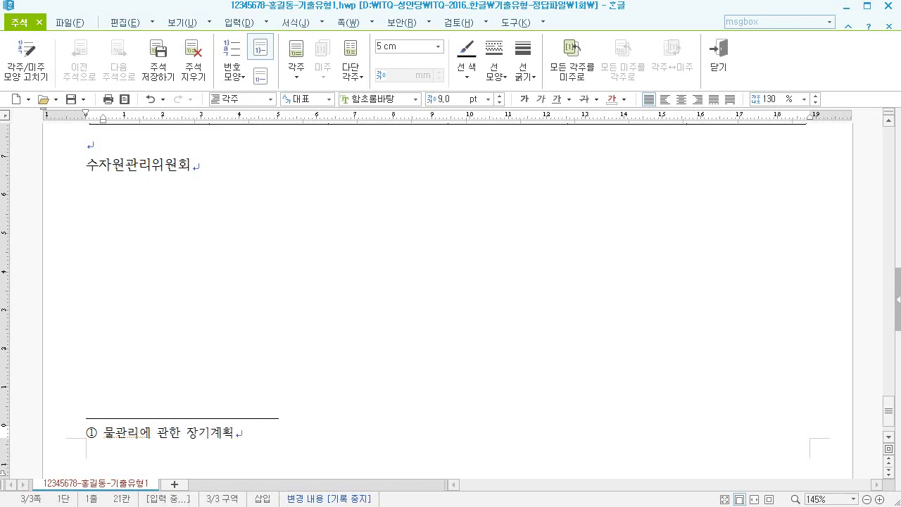
text(으로 수질부)
text(문)
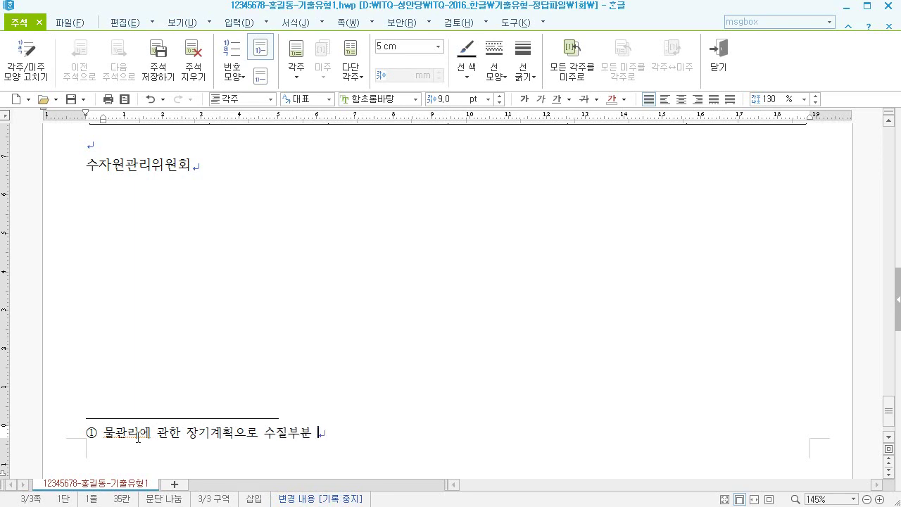
text( 대책이 )
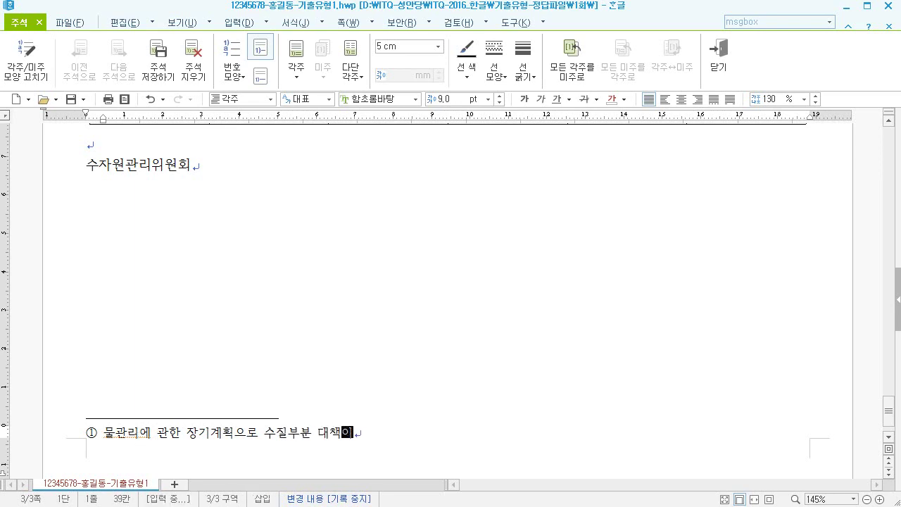
text(10개년 )
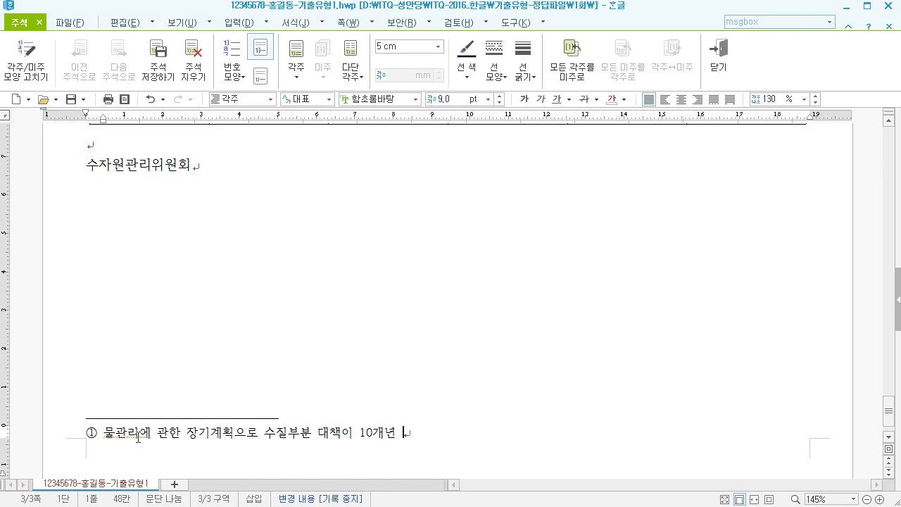
text(ㄱ계획)
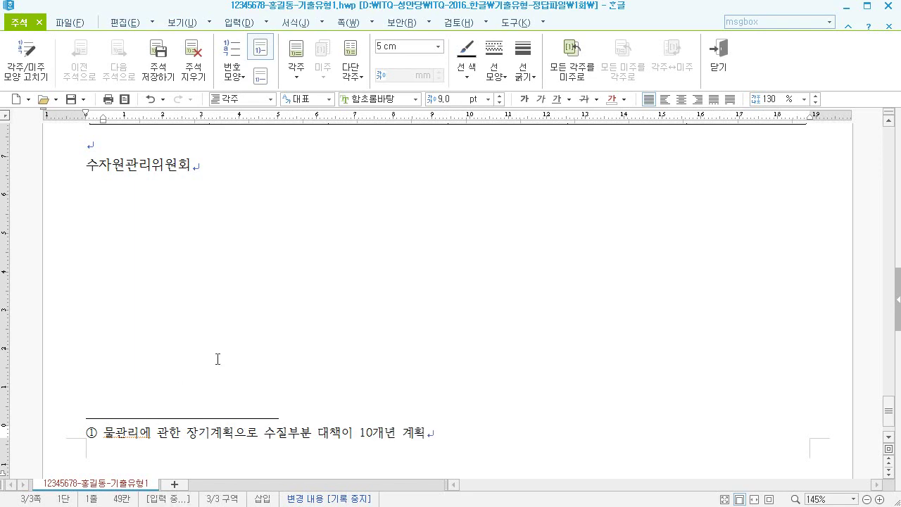
click(248, 184)
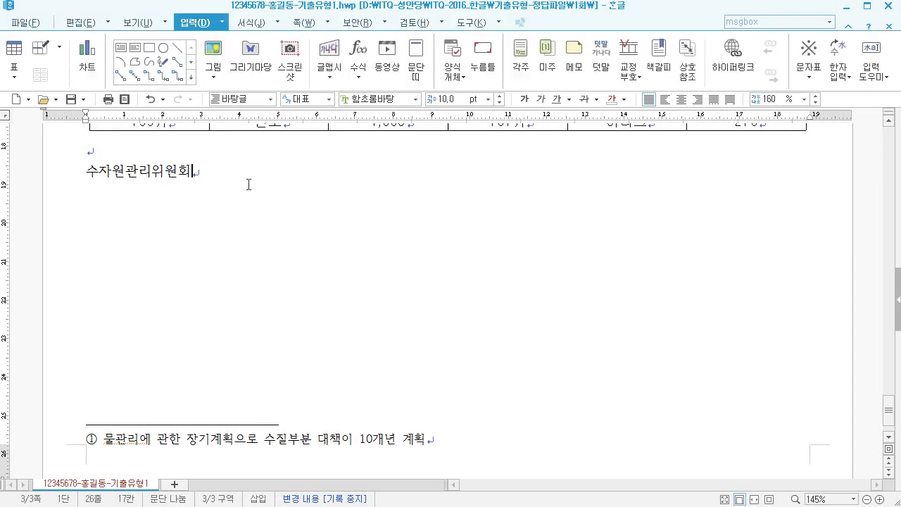
- Insert the picture 그림4.JPG from the ITQ Picture folder into the first line of the first body paragraph
scroll(318, 314, up, 15)
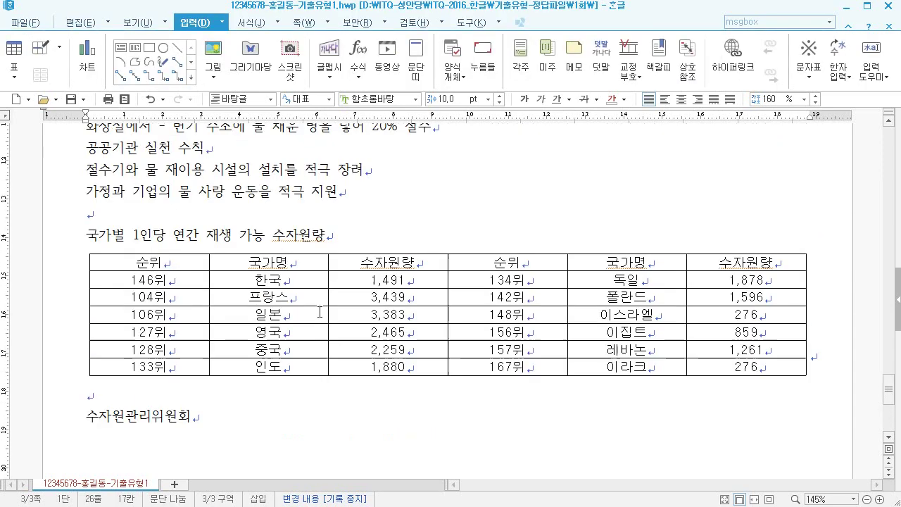
scroll(346, 329, down, 1)
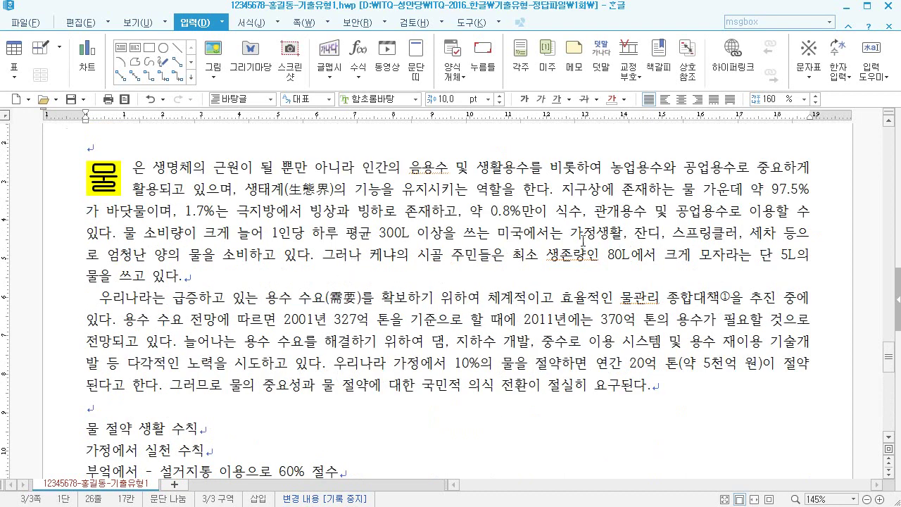
click(568, 167)
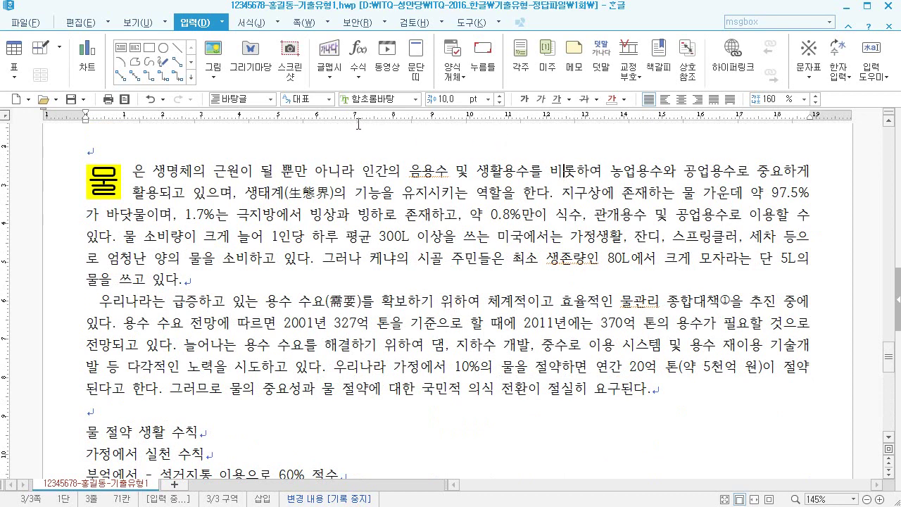
click(213, 54)
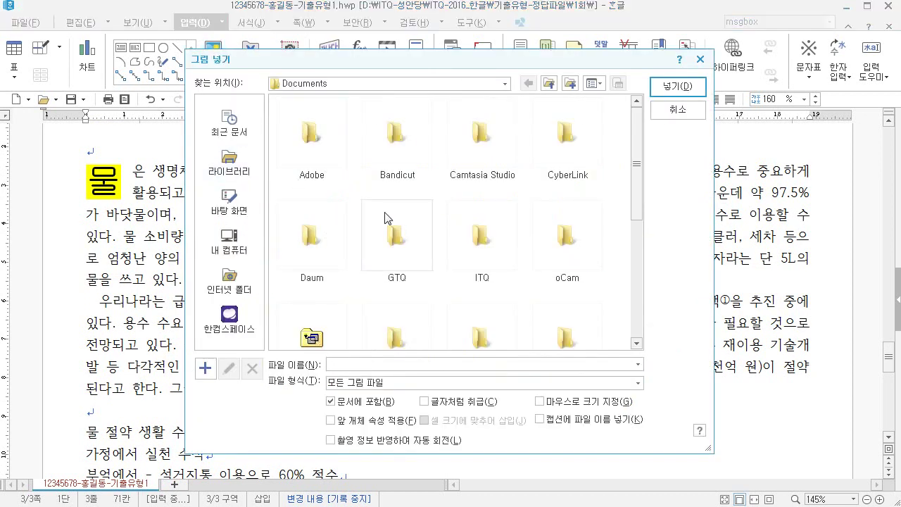
double_click(482, 240)
double_click(316, 138)
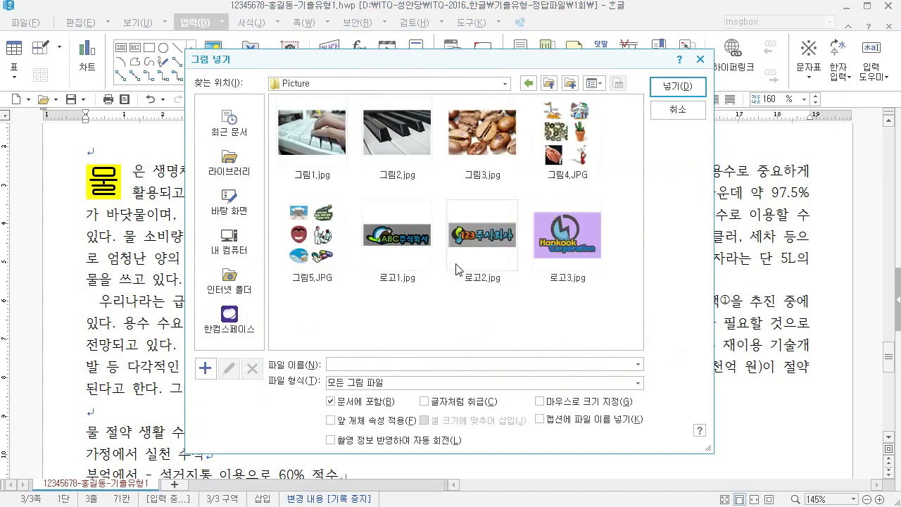
double_click(566, 134)
click(551, 246)
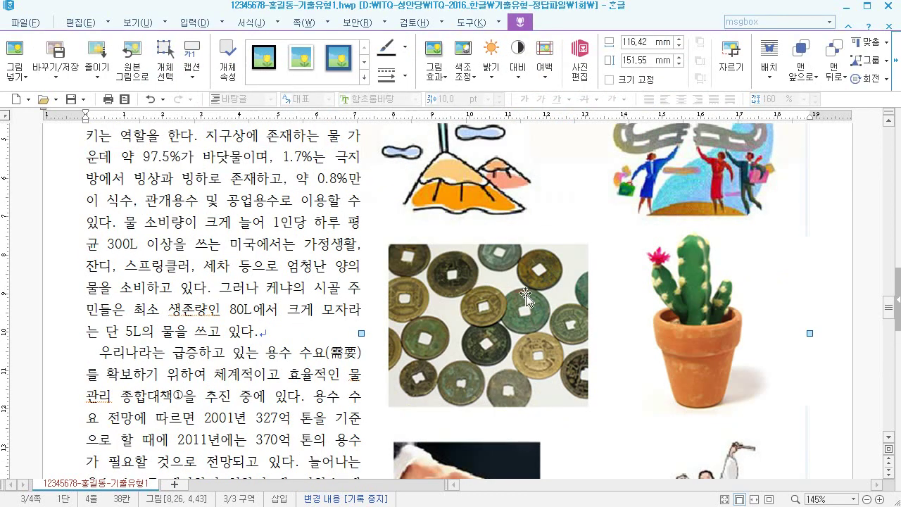
- Crop the inserted picture to only the illustration of people under the road, about 52 × 48 mm
scroll(526, 299, up, 1)
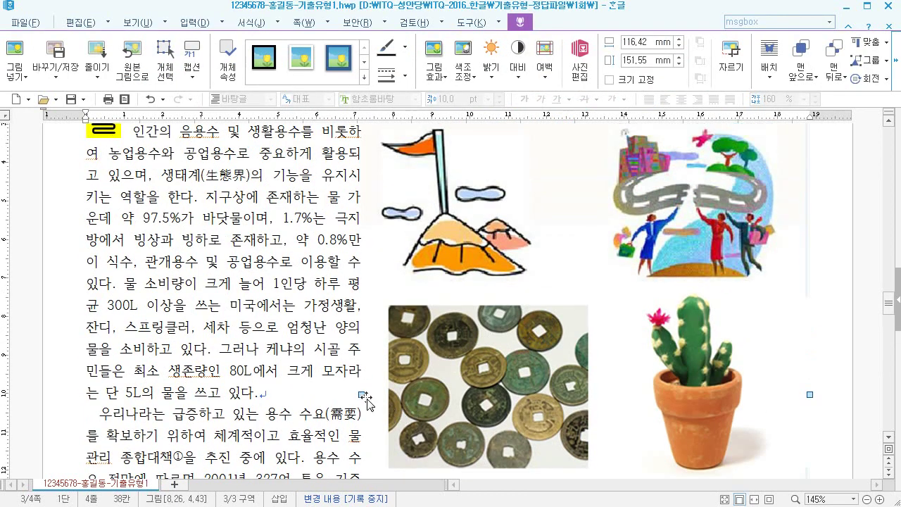
drag(361, 396, 598, 396)
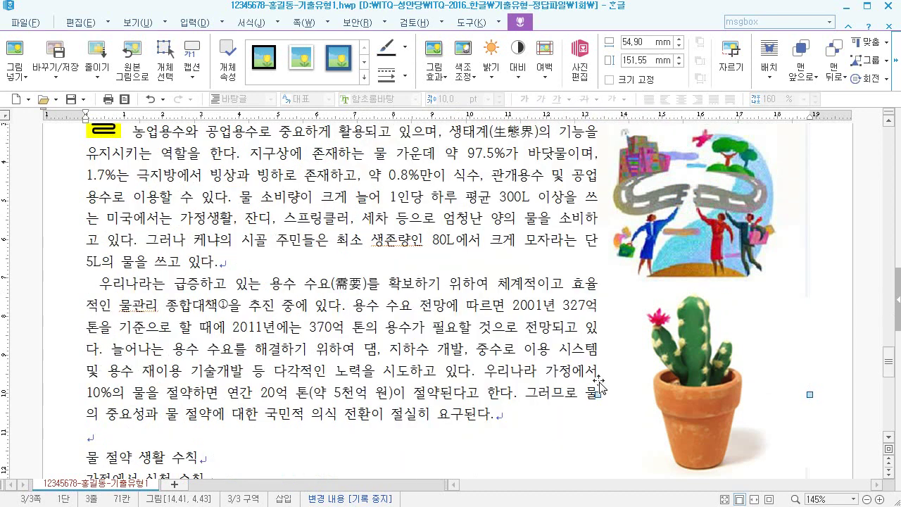
drag(809, 396, 801, 396)
scroll(781, 355, up, 2)
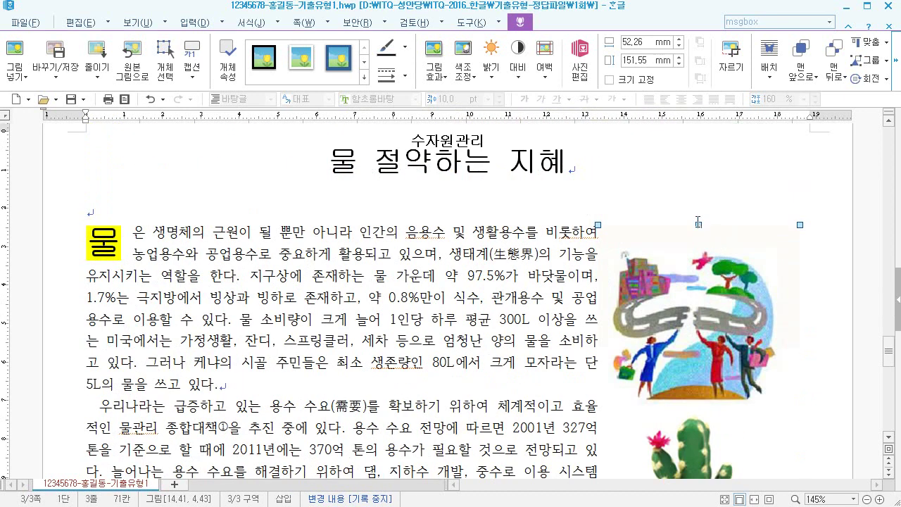
scroll(703, 246, down, 7)
drag(697, 387, 694, 141)
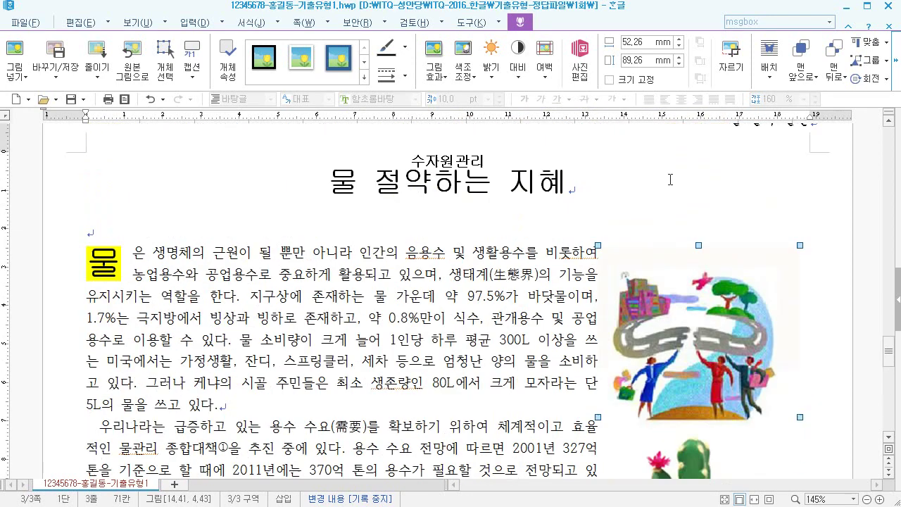
scroll(704, 338, down, 3)
scroll(704, 444, up, 3)
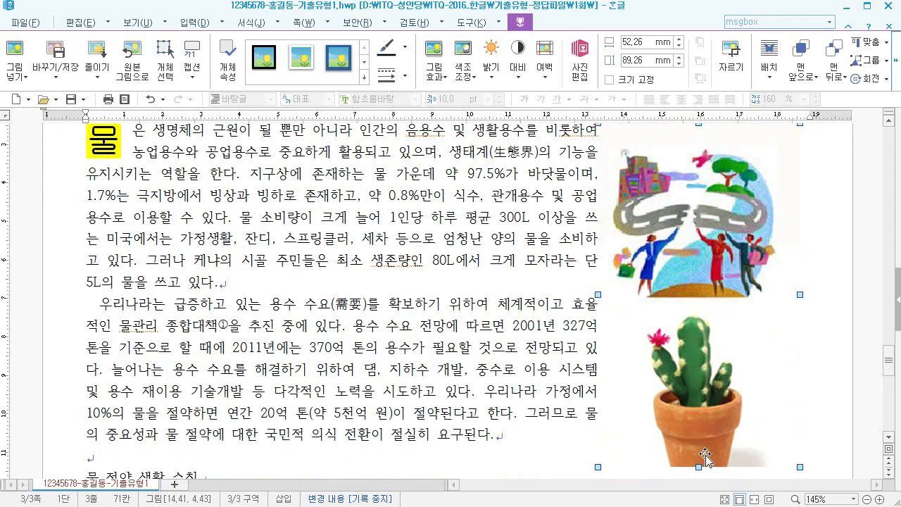
scroll(701, 467, down, 3)
drag(699, 407, 696, 245)
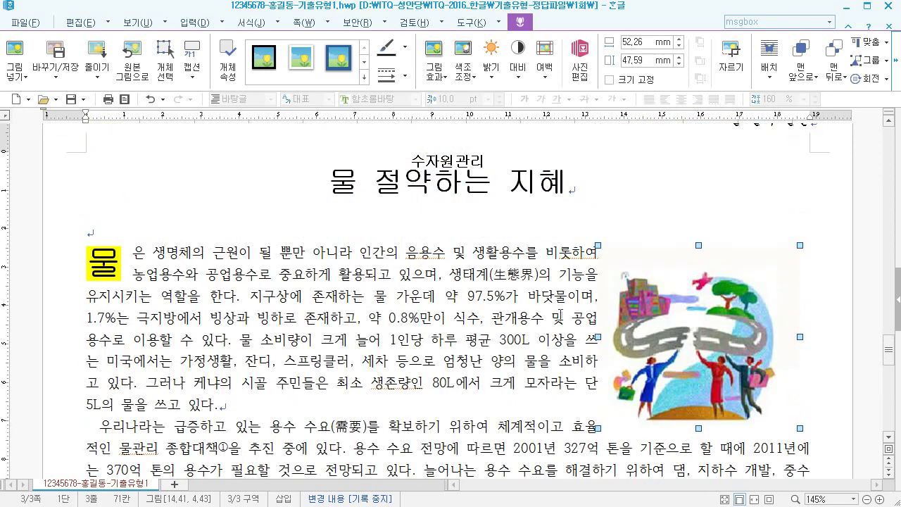
- Set the cropped picture's width to 45 mm and height to 40 mm, with square text wrapping (어울림)
double_click(690, 321)
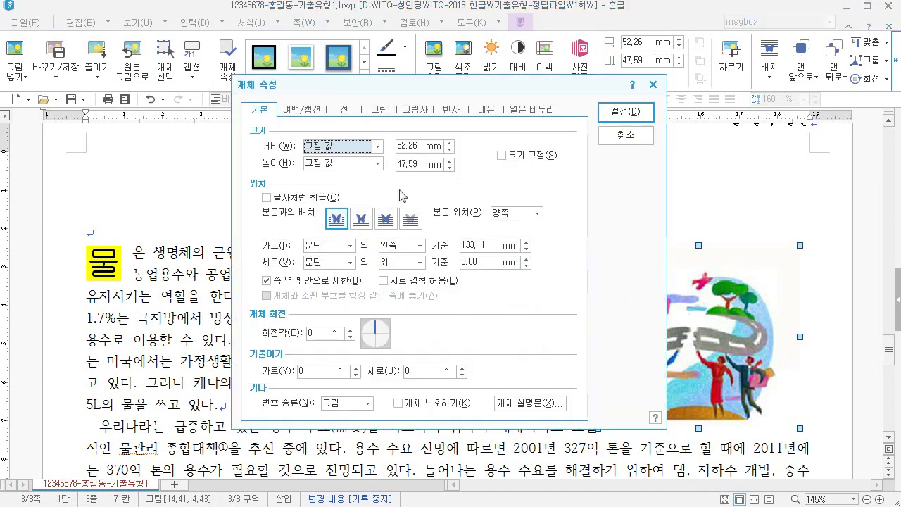
key(Tab)
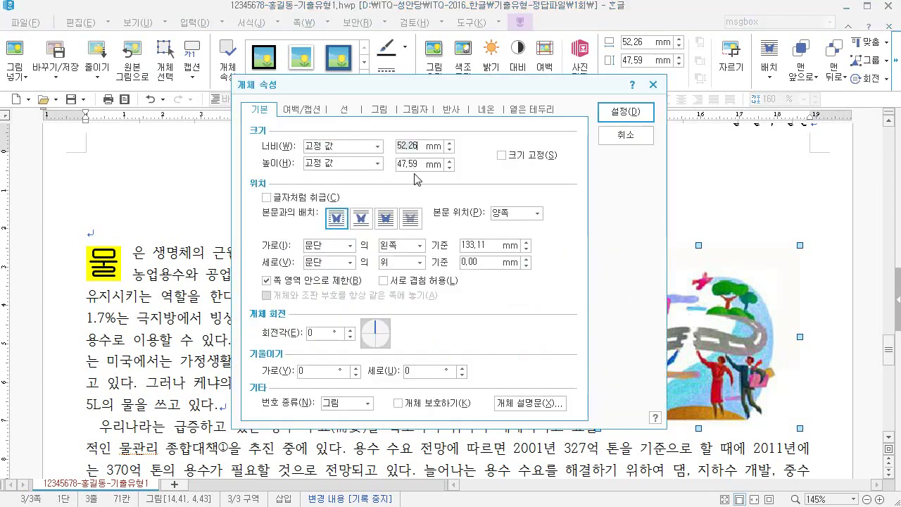
text(45)
key(Tab)
key(Tab)
text(4)
click(338, 220)
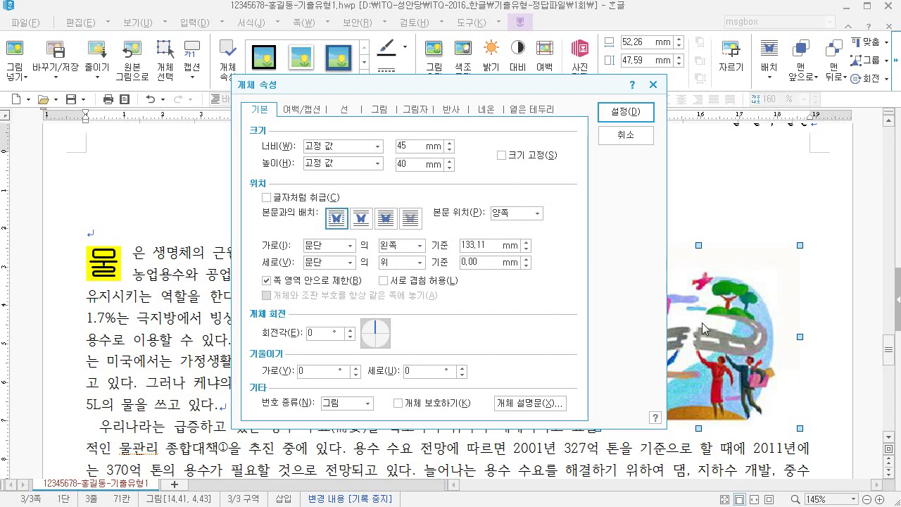
- Set the picture's left outer margin (바깥 여백 왼쪽) to 2 mm and apply the object properties
click(314, 117)
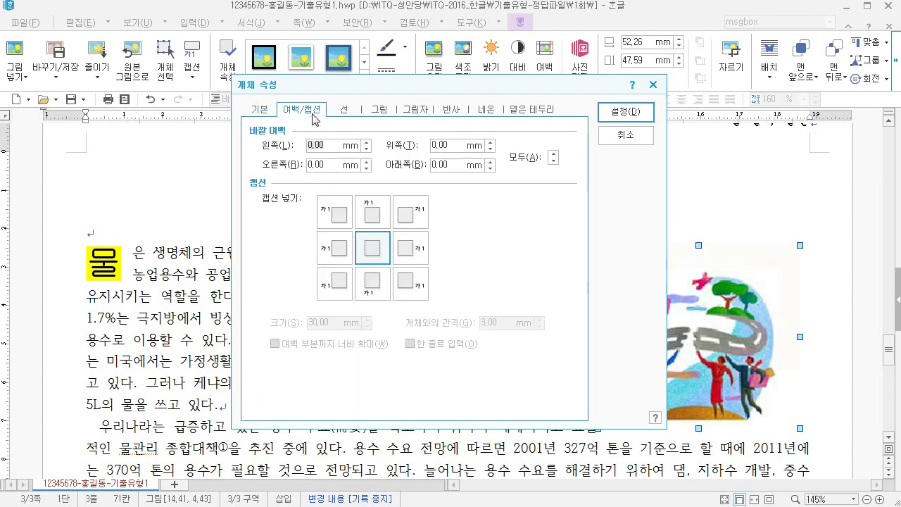
click(266, 150)
text(2)
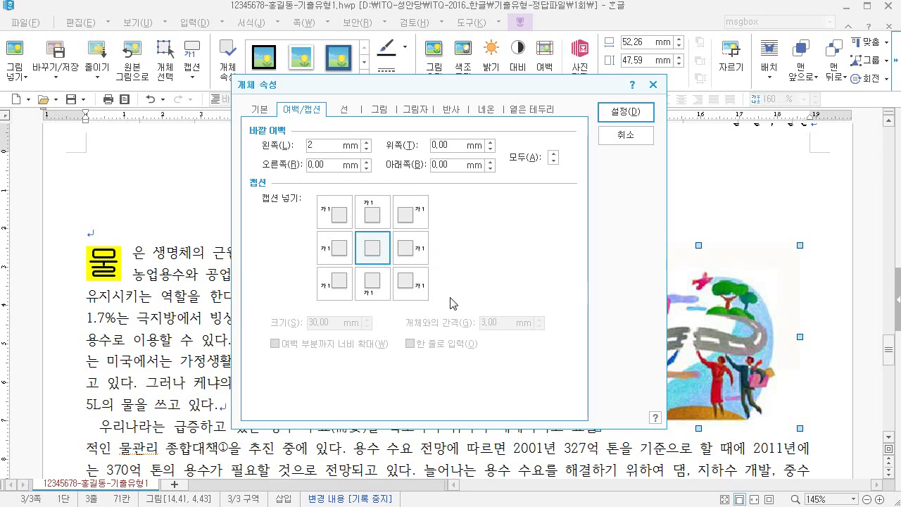
click(611, 121)
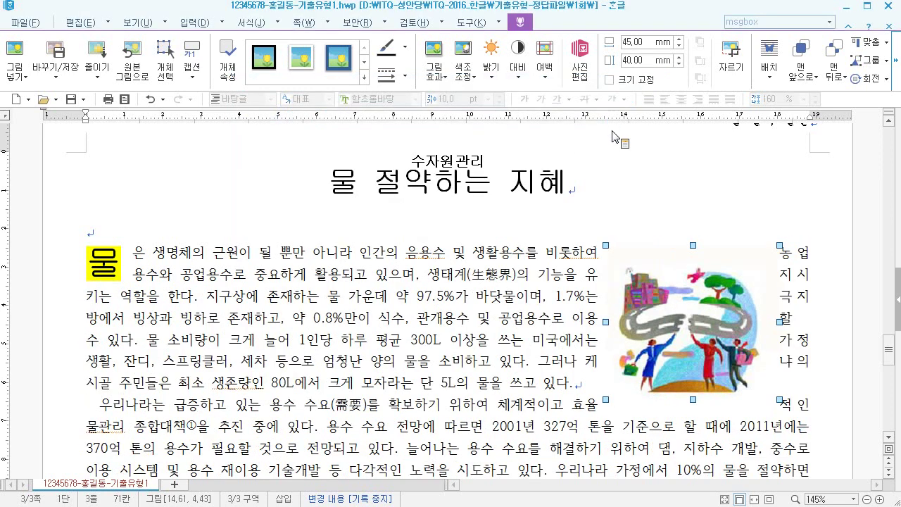
- Move the picture flush against the right page margin beside the first body paragraph and deselect it
drag(710, 326, 736, 322)
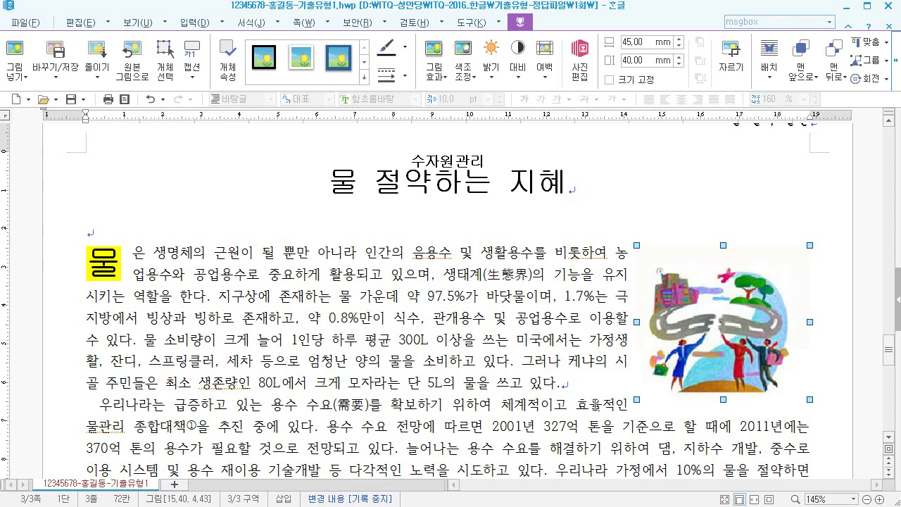
scroll(442, 376, down, 1)
click(392, 278)
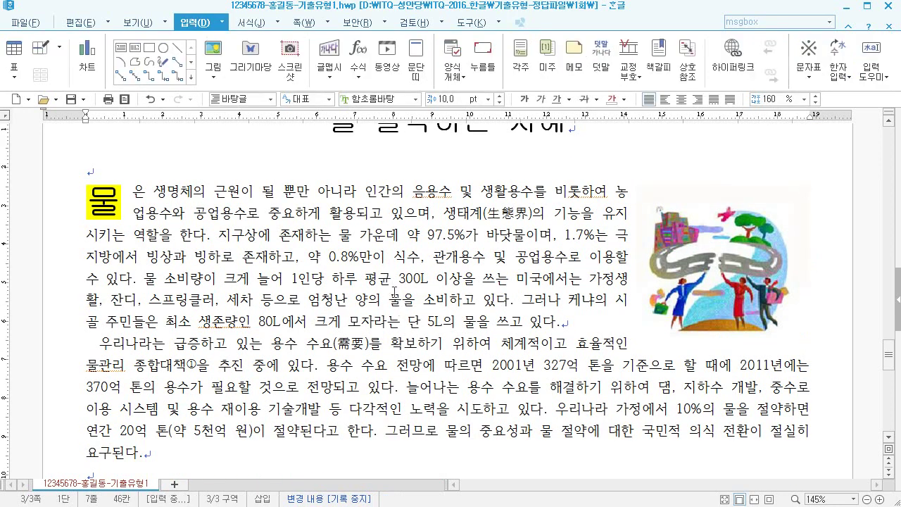
- Insert the ◉ symbol from the full-width general symbols (전각 기호(일반)) before the 물 절약 생활 수칙 heading
scroll(395, 292, down, 2)
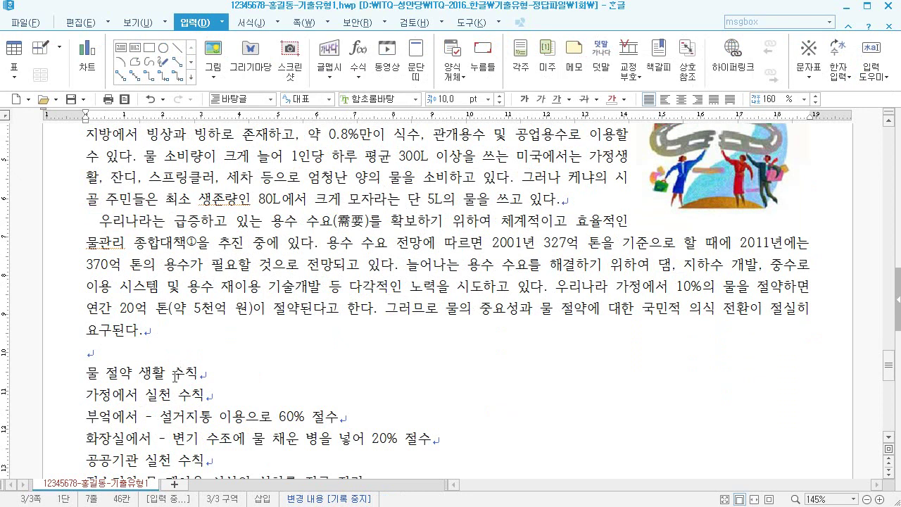
click(90, 373)
key(ctrl+F10)
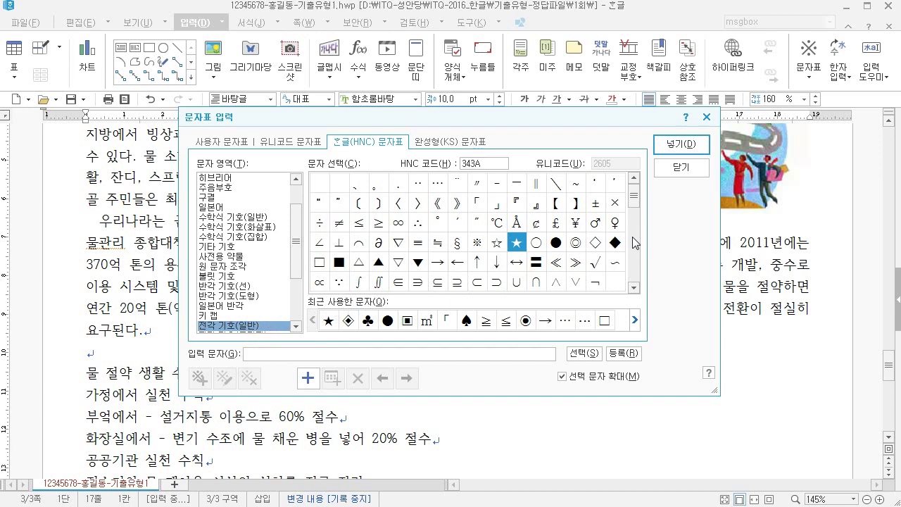
click(633, 287)
click(634, 288)
click(634, 287)
click(634, 288)
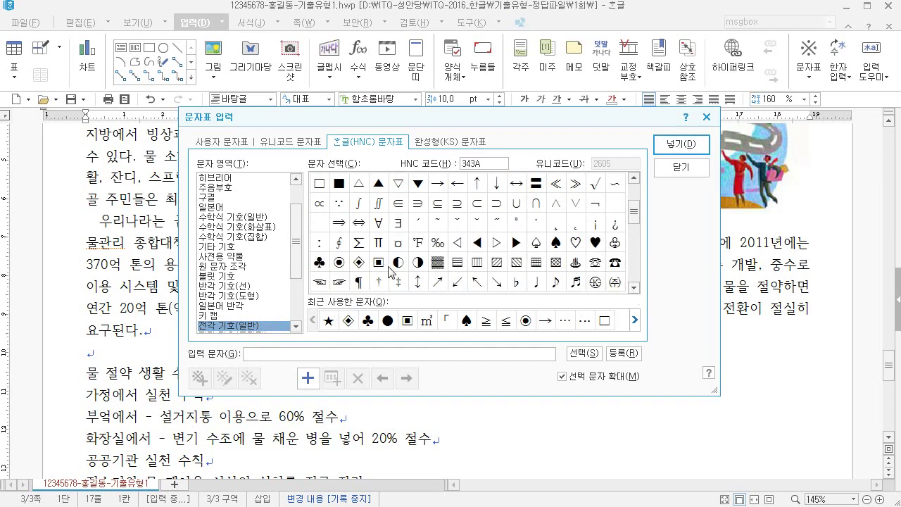
click(340, 262)
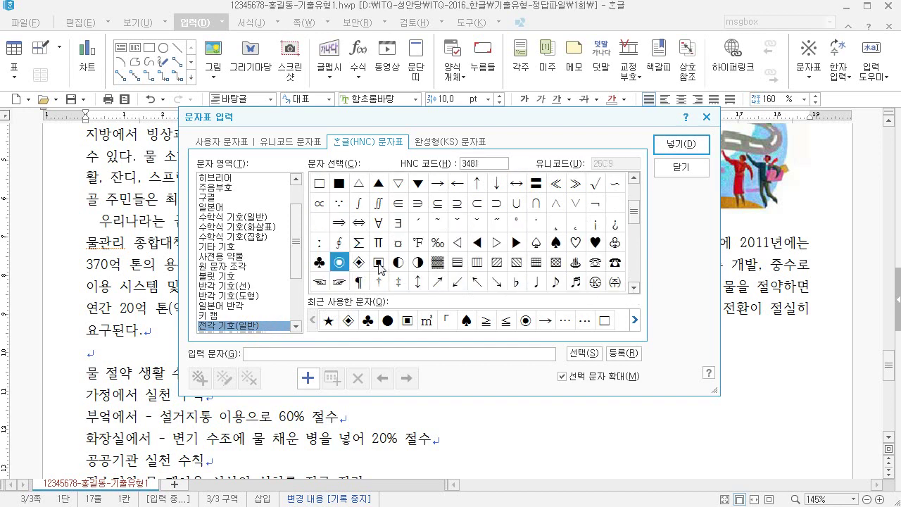
click(680, 144)
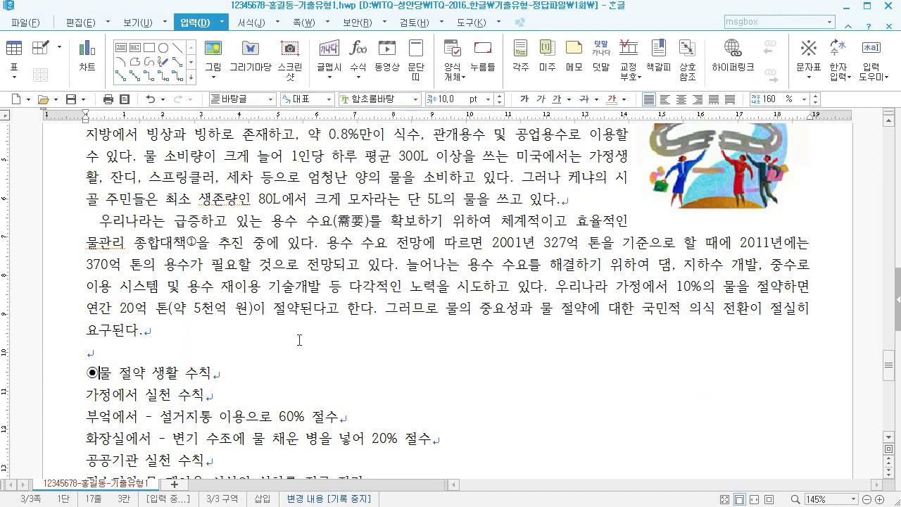
- Set the ◉ 물 절약 생활 수칙 line in 굴림 at 18 pt and select its text without the symbol
drag(87, 371, 248, 372)
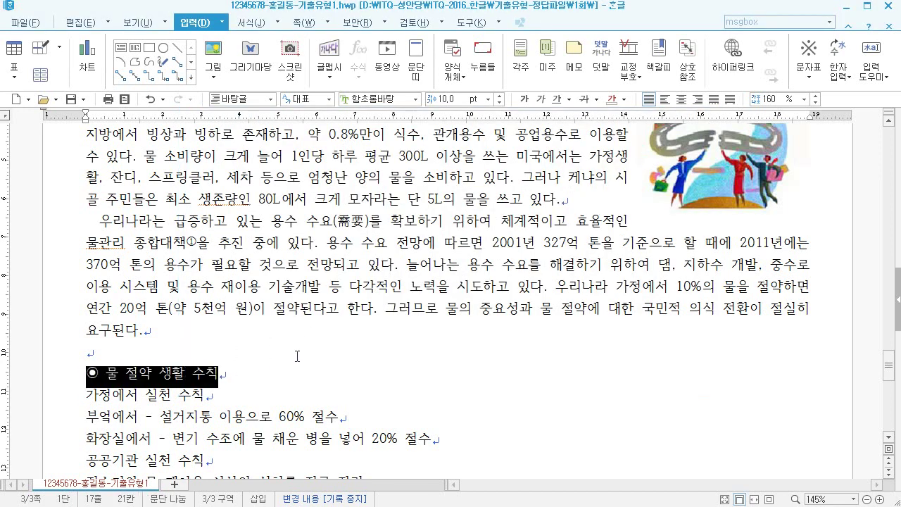
click(380, 98)
text(굴림)
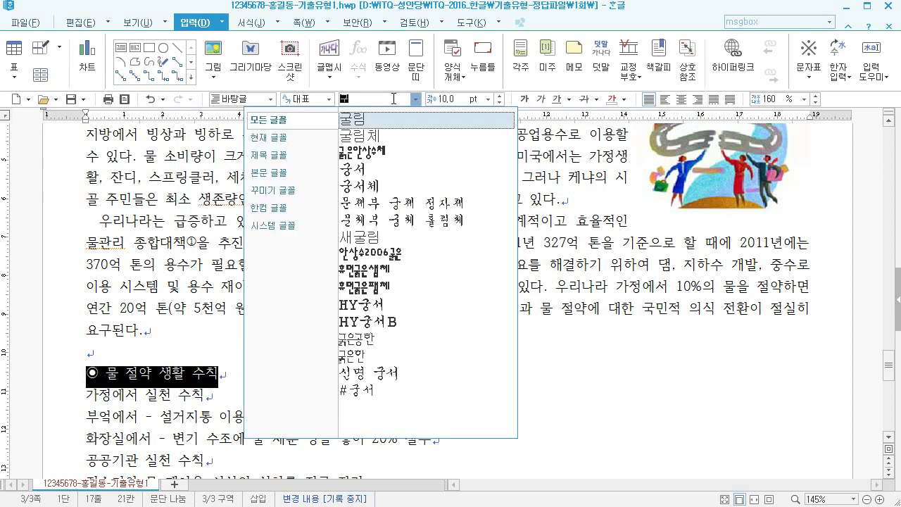
key(Return)
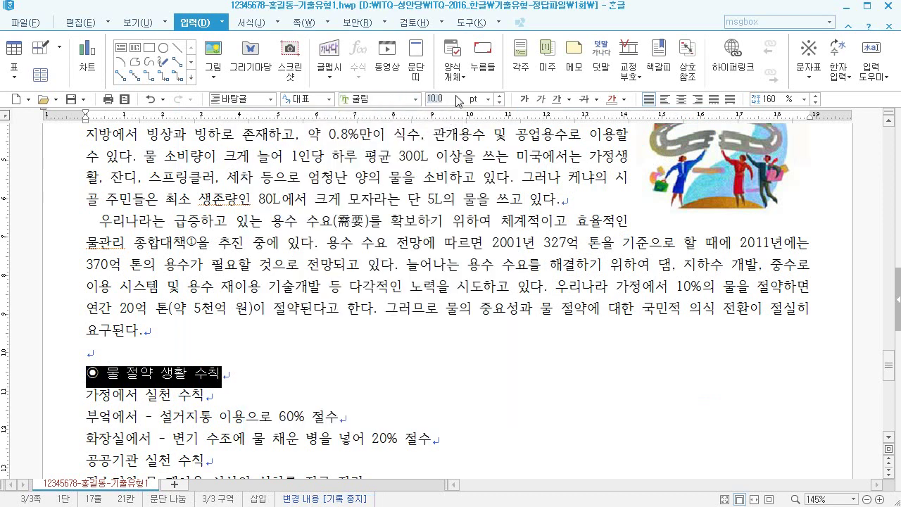
text(18)
key(Return)
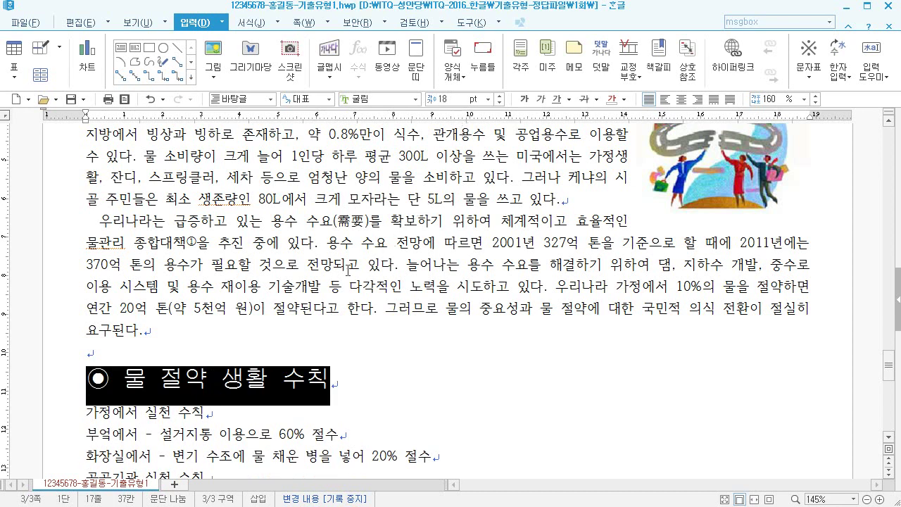
click(274, 346)
drag(127, 373, 342, 375)
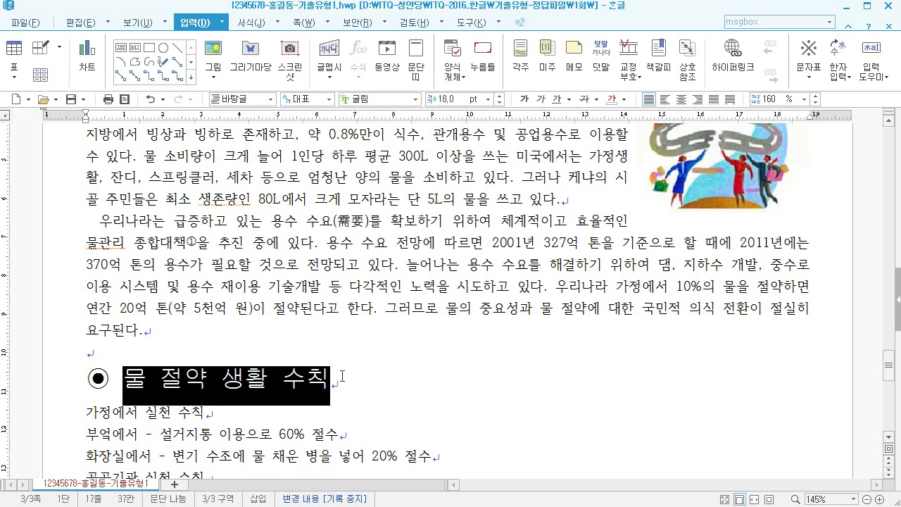
key(alt+l)
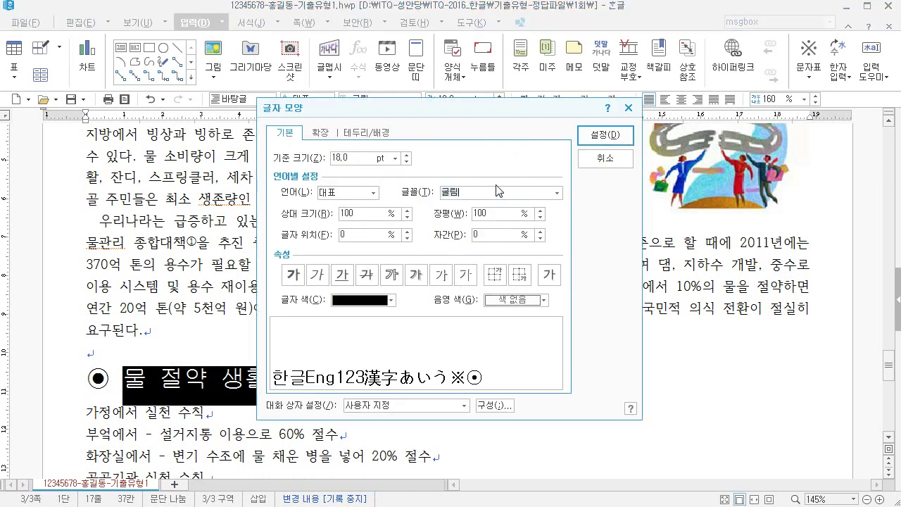
key(Escape)
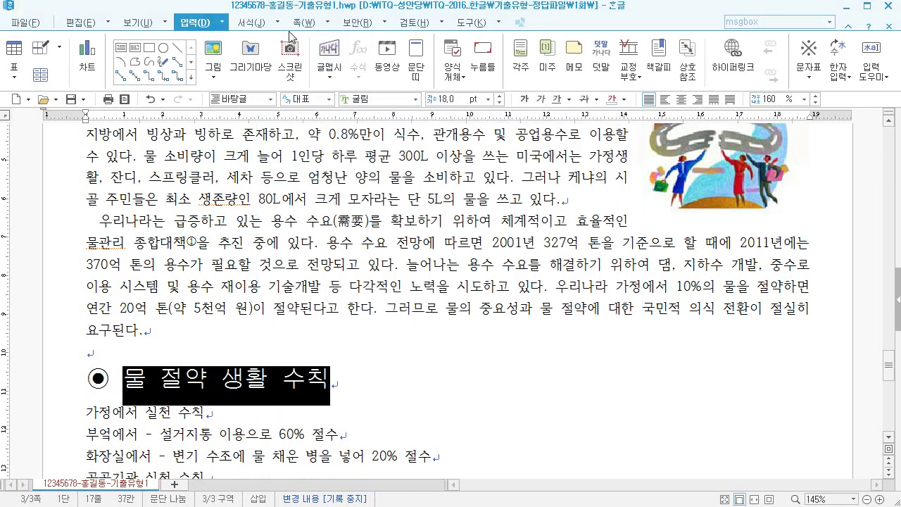
click(258, 26)
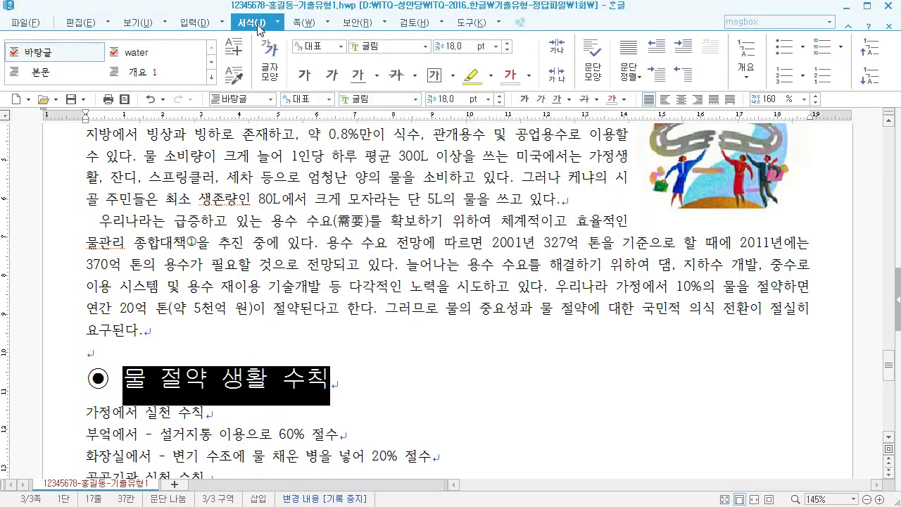
click(269, 64)
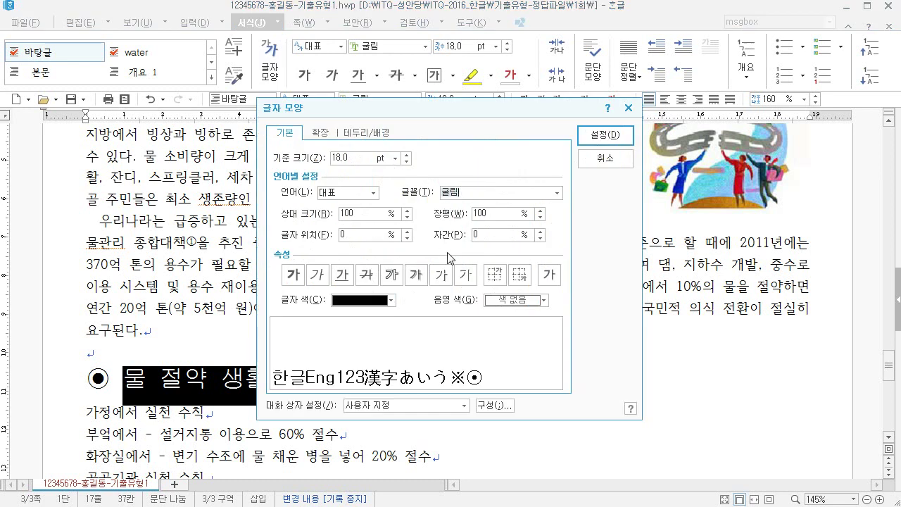
click(605, 157)
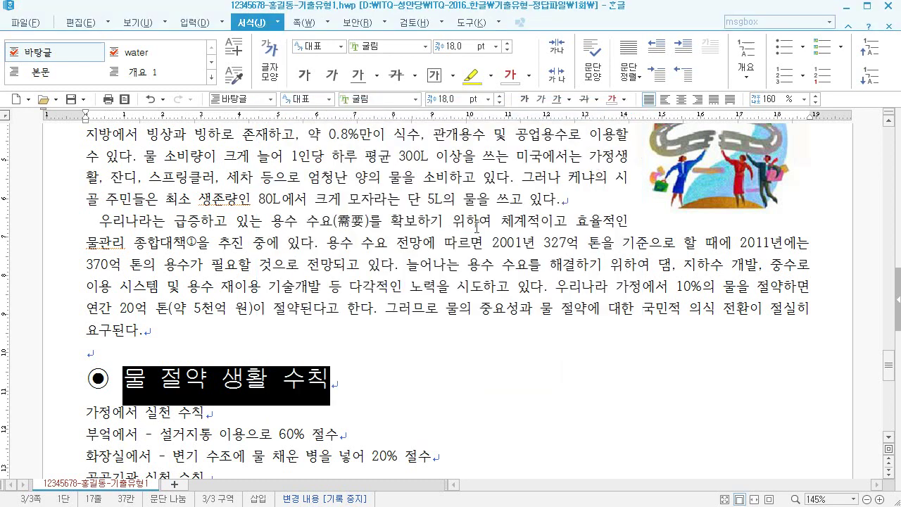
- Give the selected 물 절약 생활 수칙 text a white font color and red shading (음영 색)
key(alt+l)
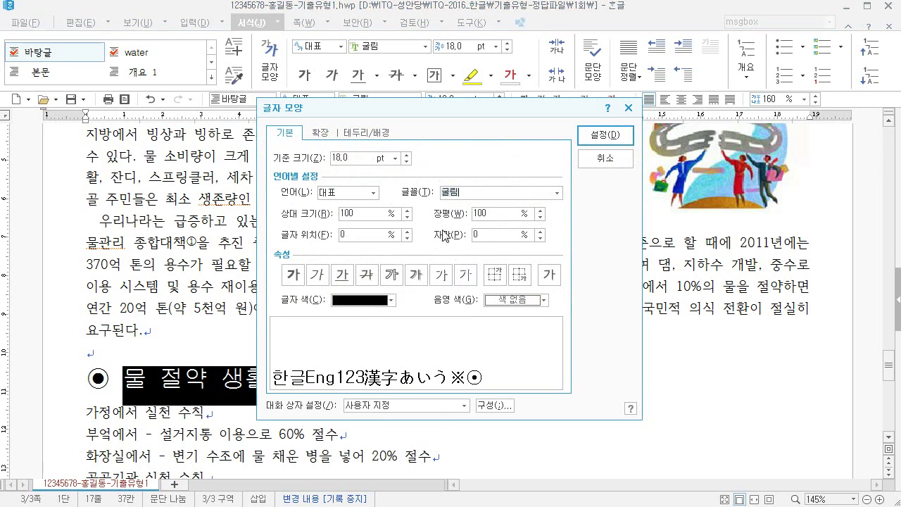
click(390, 300)
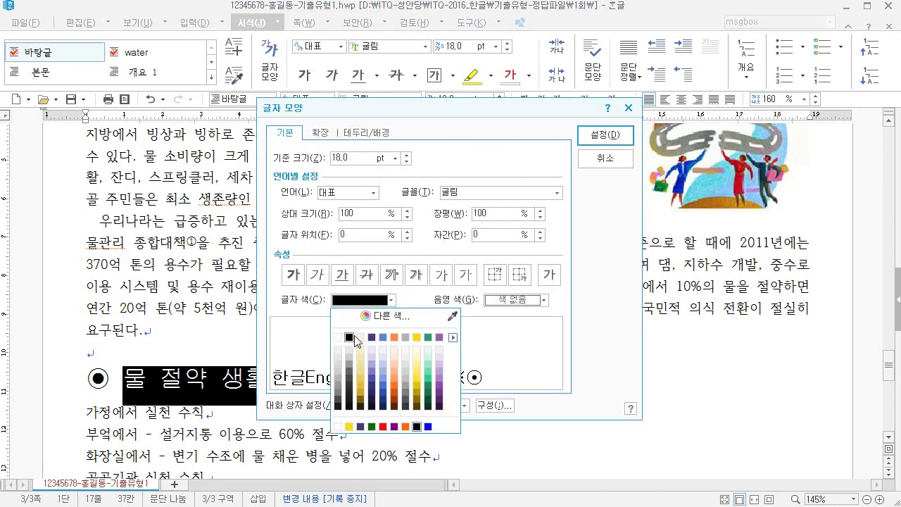
click(341, 341)
click(492, 304)
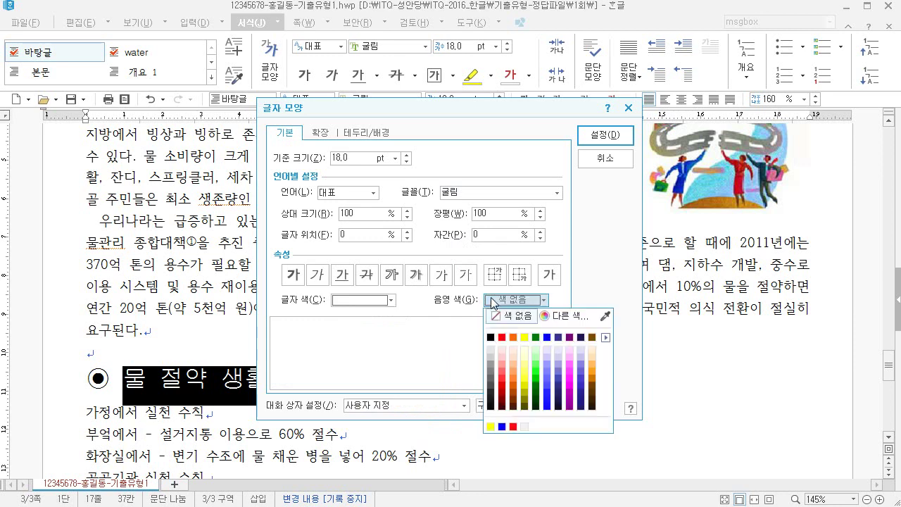
click(501, 337)
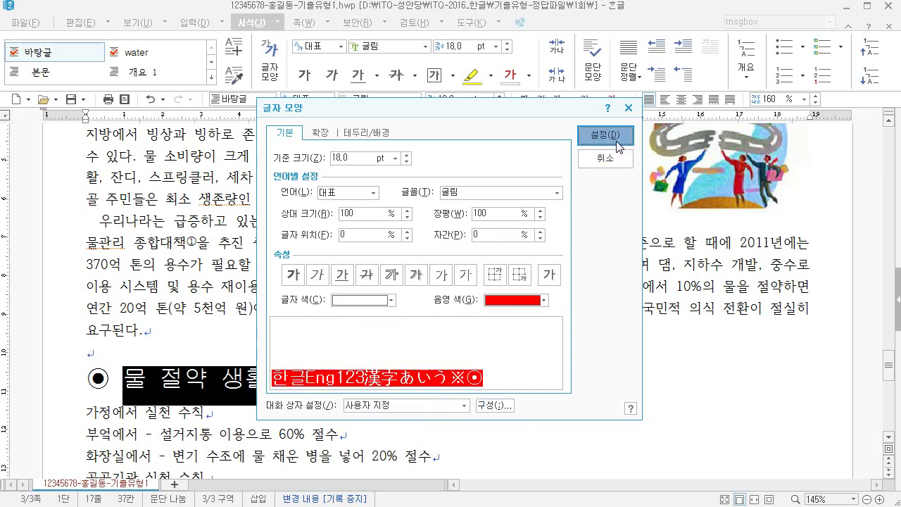
click(618, 146)
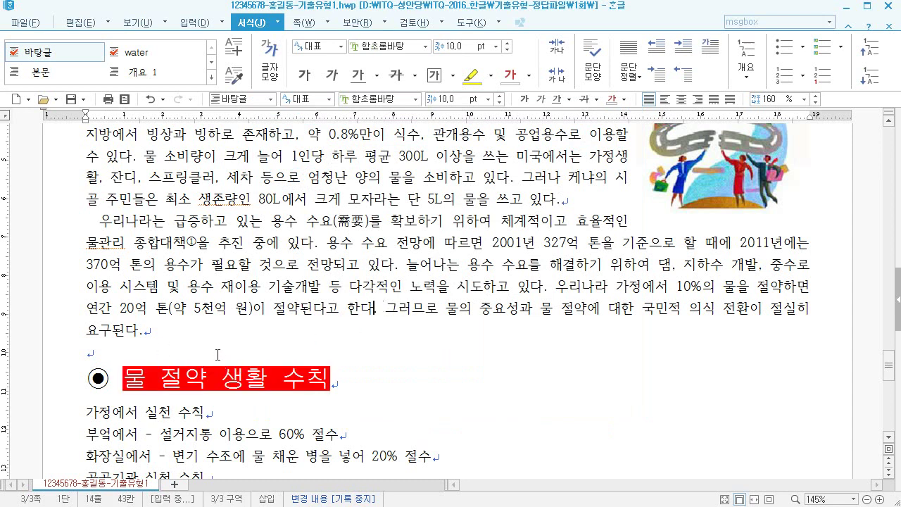
- Select the six lines below the heading and choose the (ㄱ), (1), (a), 1) paragraph numbering format for them
scroll(218, 354, down, 3)
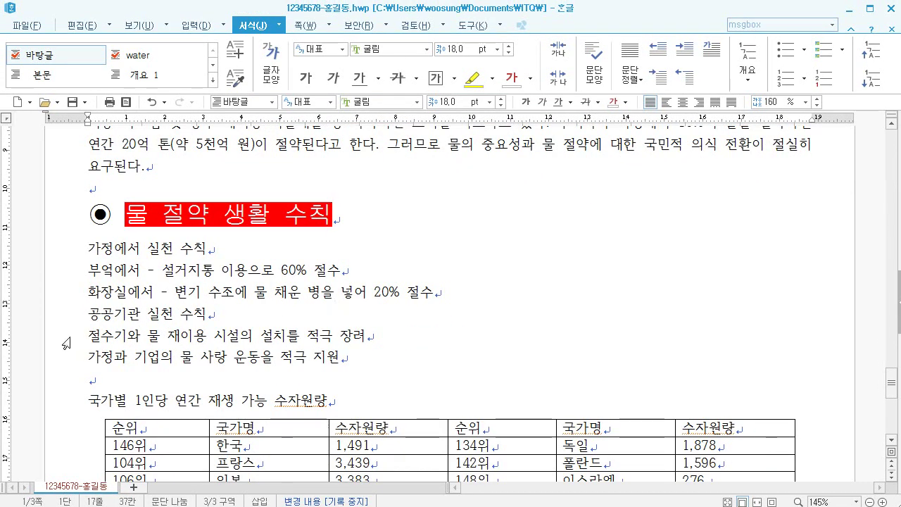
drag(90, 246, 359, 363)
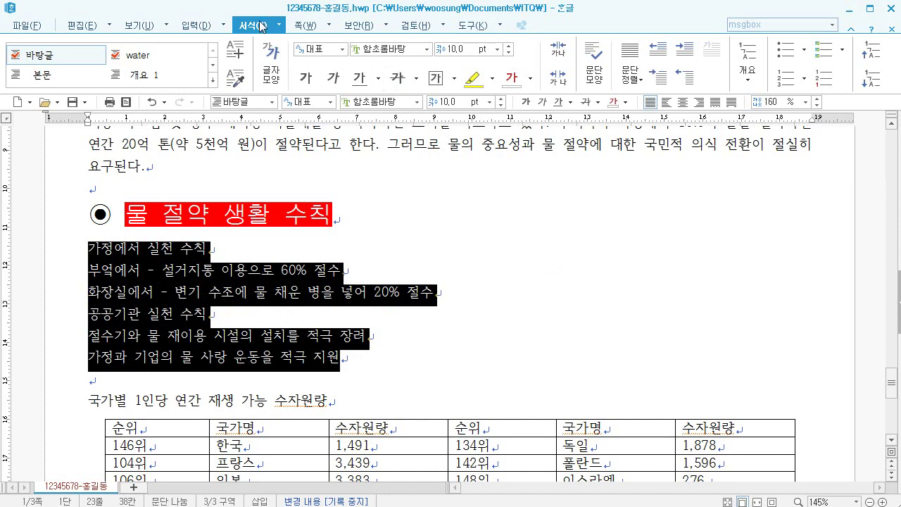
click(804, 83)
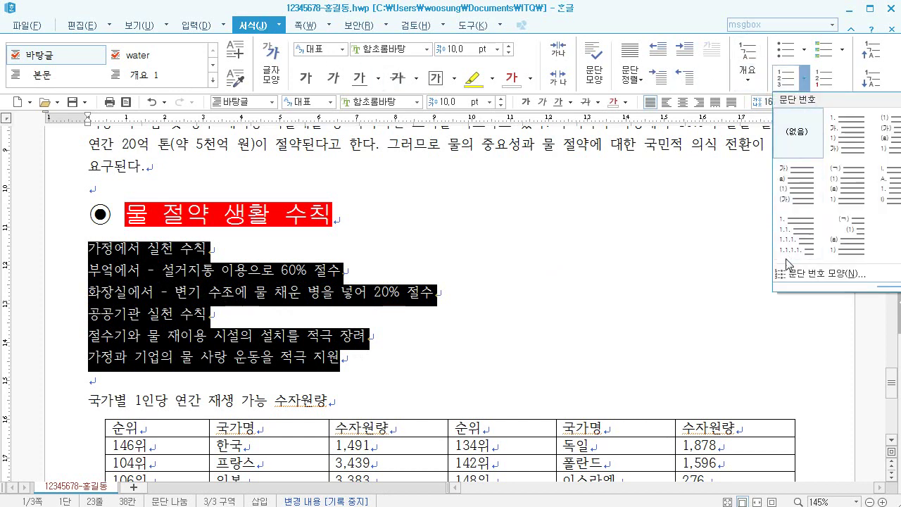
right_click(250, 275)
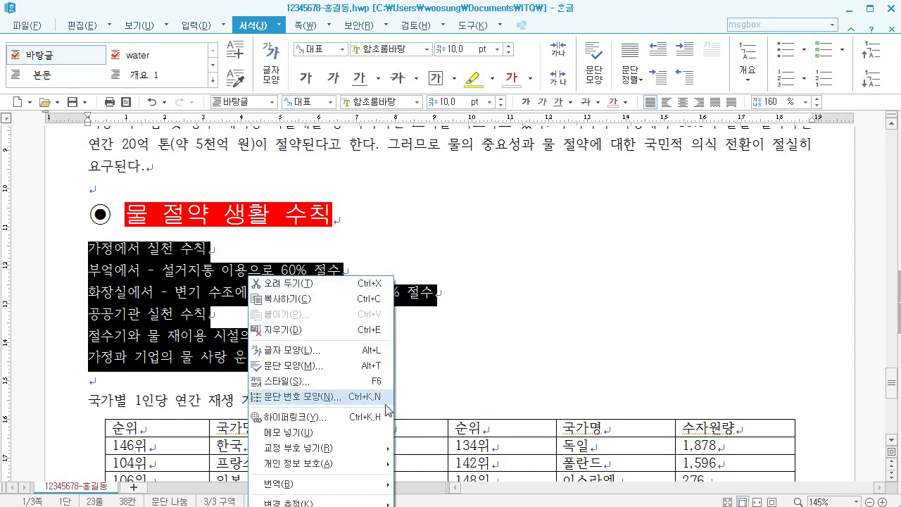
click(341, 397)
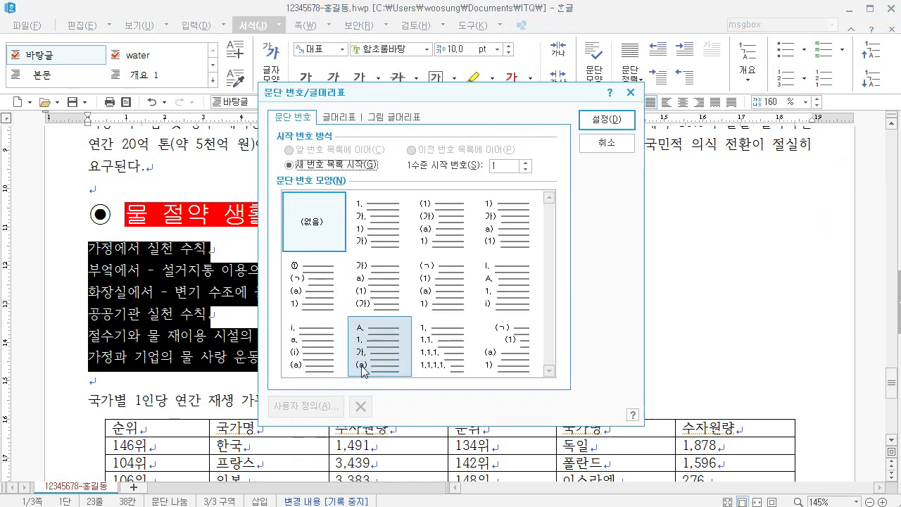
click(445, 289)
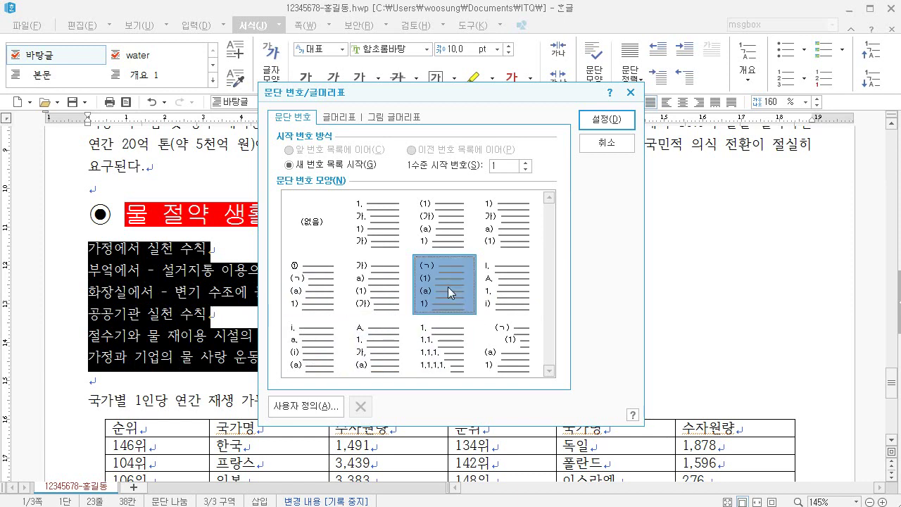
- Customize level 1 of the numbering with a width adjustment (너비 조정) of 20 pt and right alignment (오른쪽)
click(314, 408)
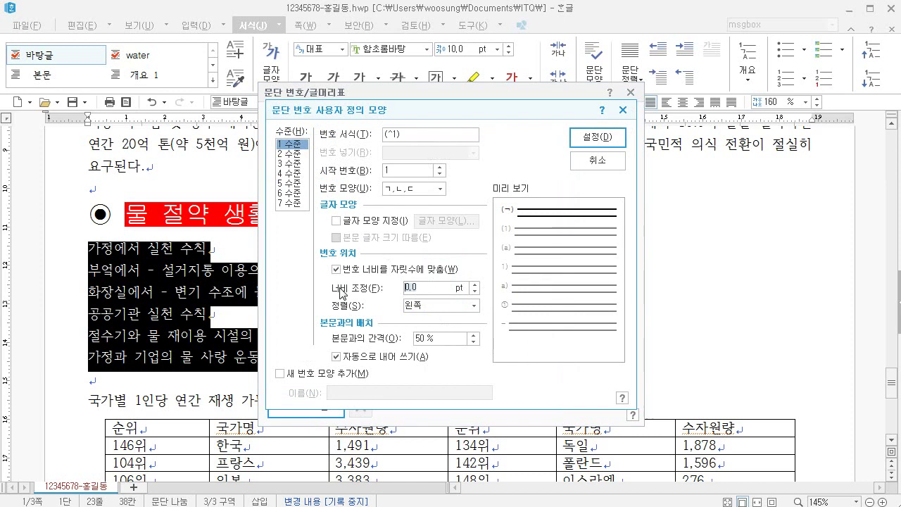
text(20)
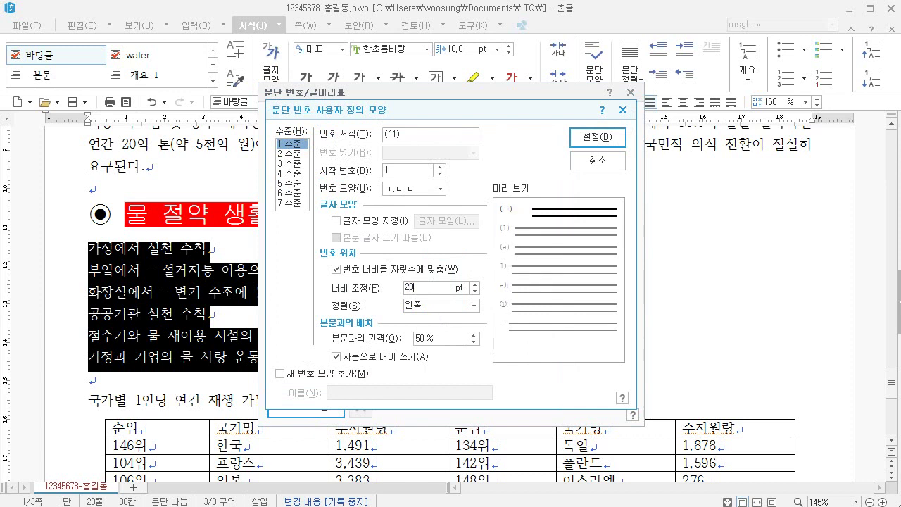
key(Tab)
click(474, 305)
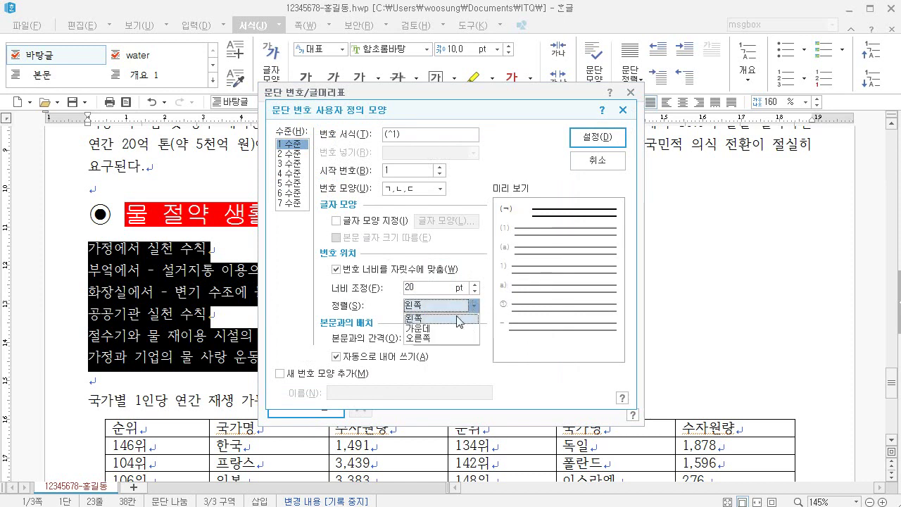
click(431, 341)
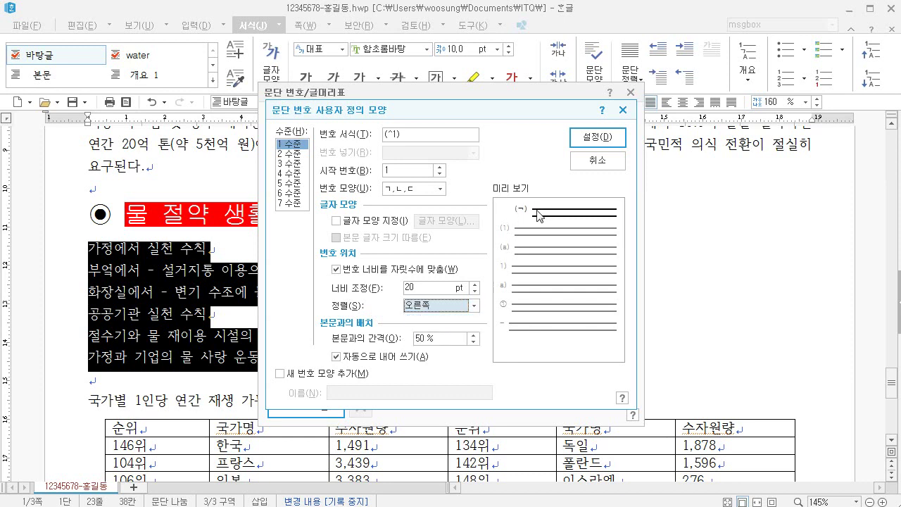
- Set numbering level 2 to a 40 pt width adjustment with right alignment (오른쪽), and apply the numbering to the selected lines
click(300, 155)
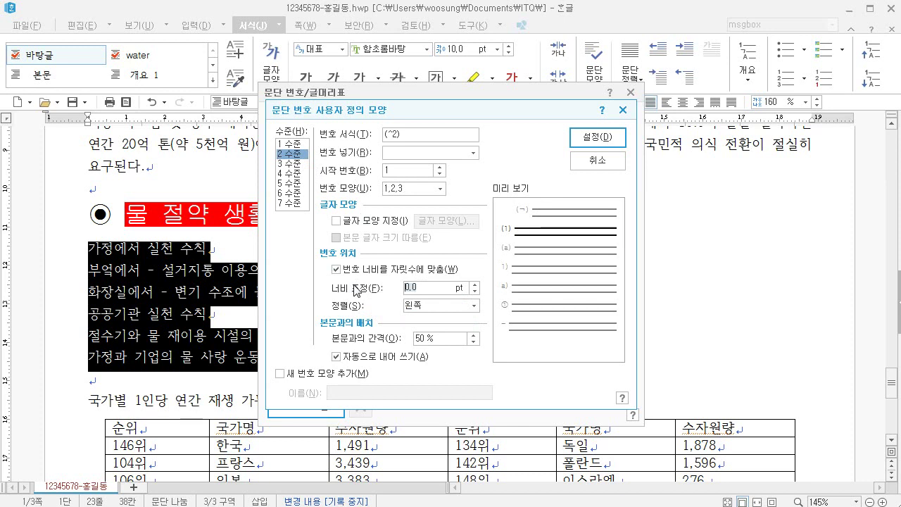
text(40)
key(Tab)
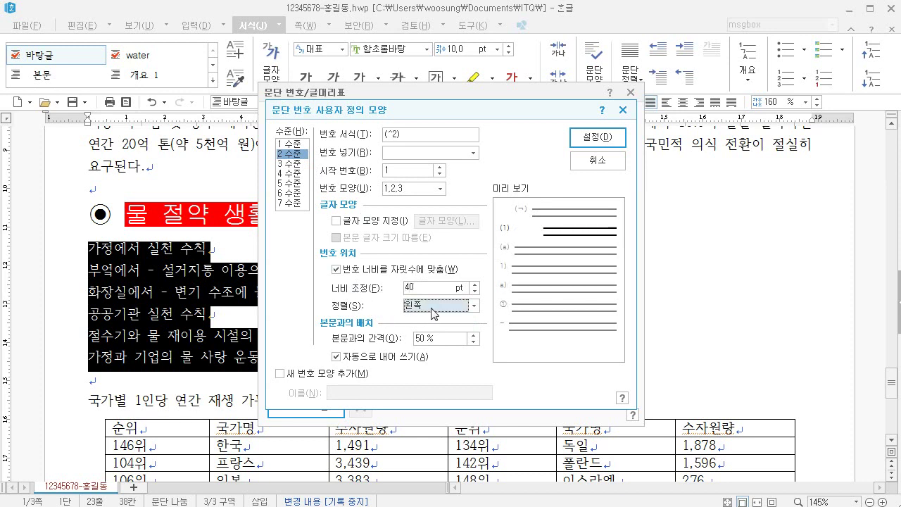
click(432, 314)
click(433, 336)
click(584, 139)
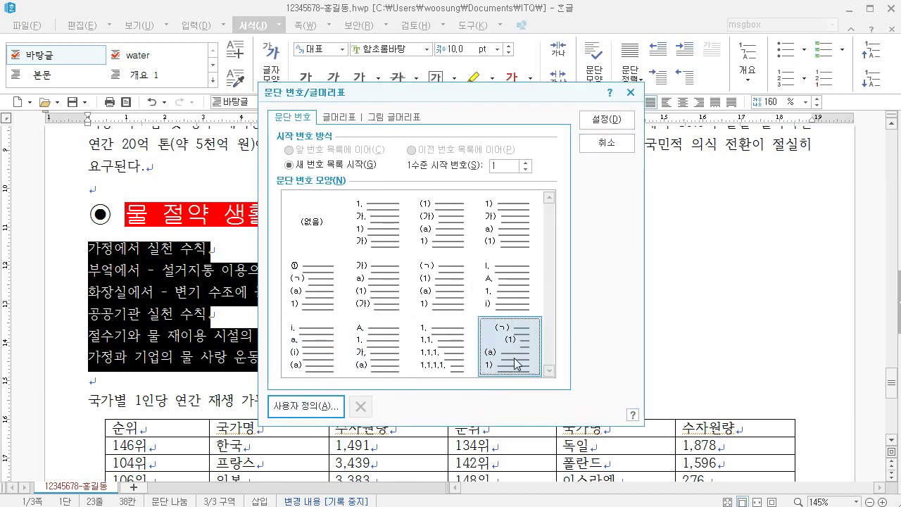
click(593, 121)
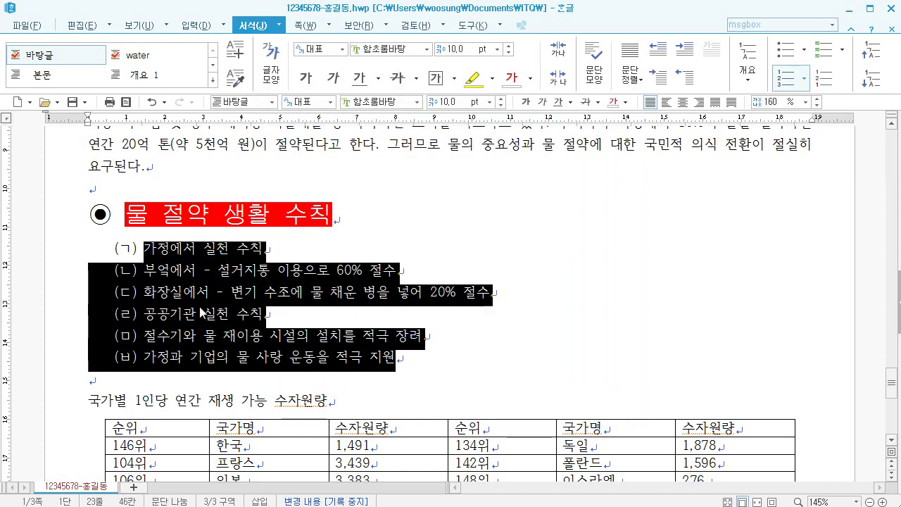
- Demote the two 부엌에서/화장실에서 lines and the two lines below 공공기관 실천 수칙 to numbering level 2
click(223, 281)
drag(144, 270, 489, 302)
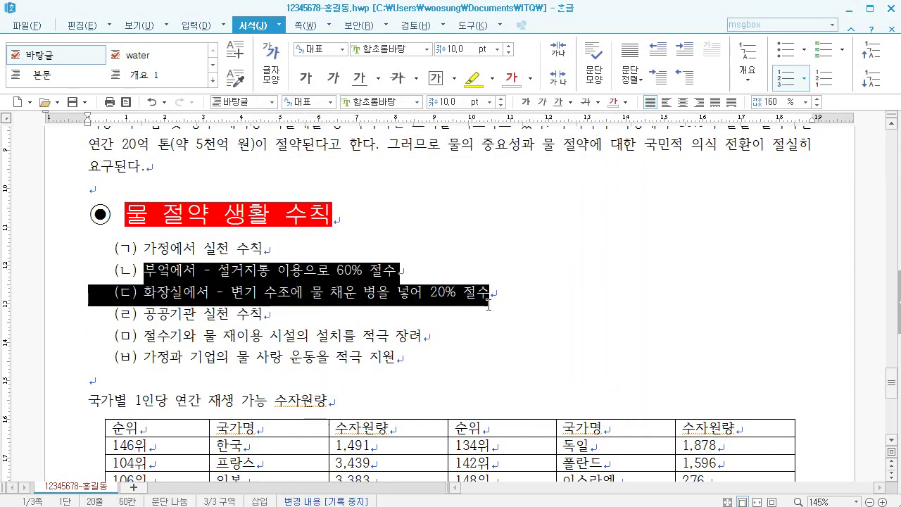
click(873, 86)
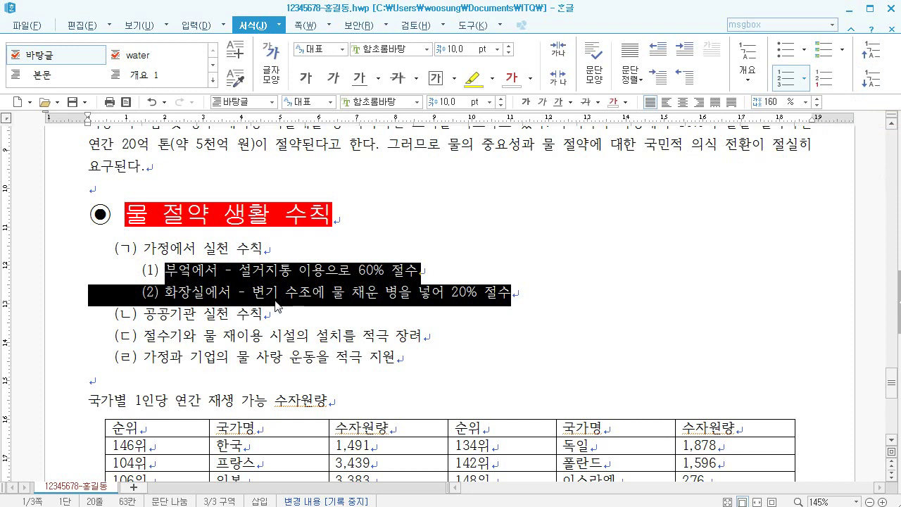
click(238, 314)
drag(145, 335, 405, 368)
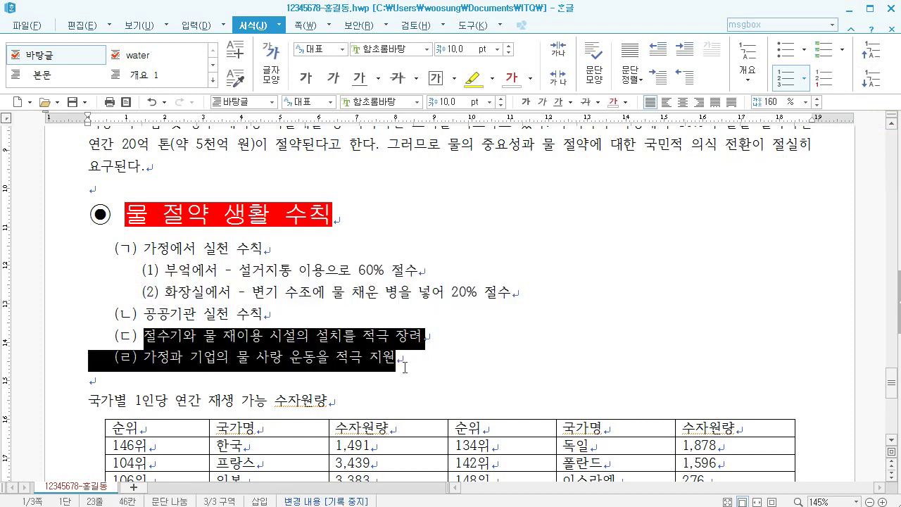
click(873, 86)
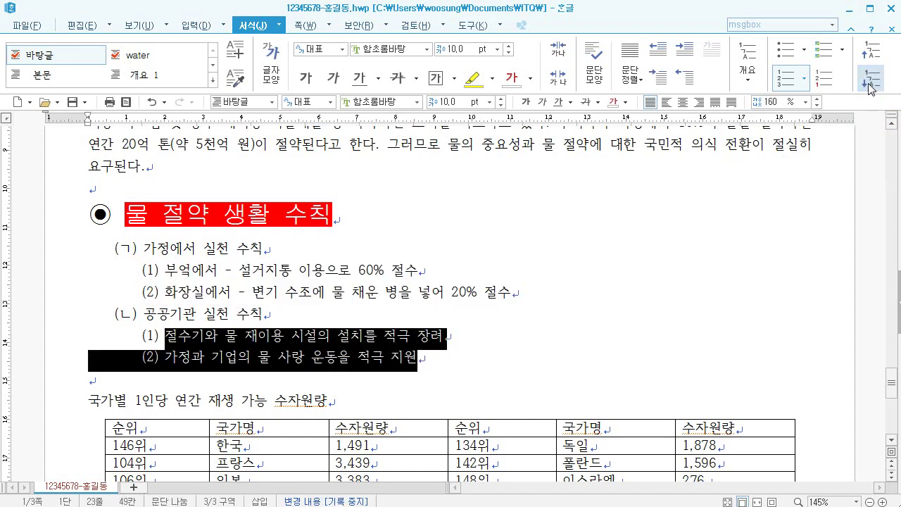
click(467, 314)
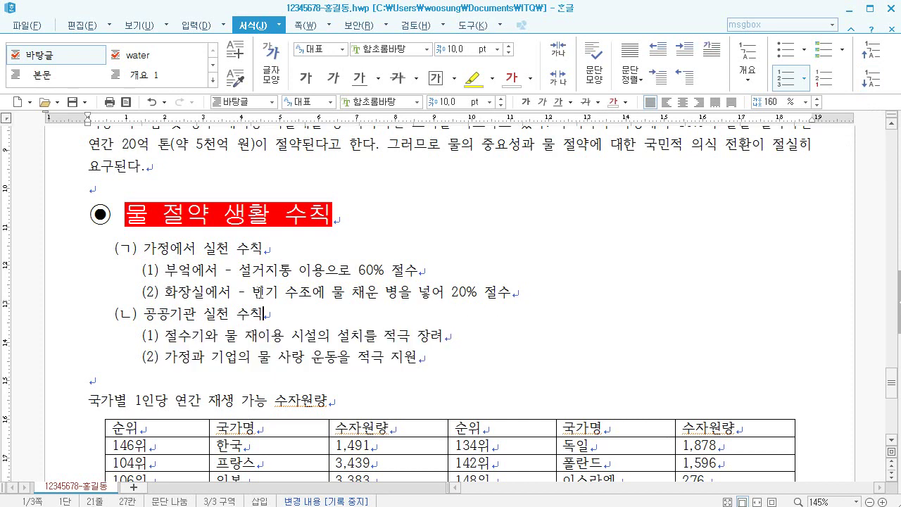
- Set the line spacing of the six numbered lines, from 가정에서 실천 수칙 to the last item, to 180%
drag(143, 248, 419, 358)
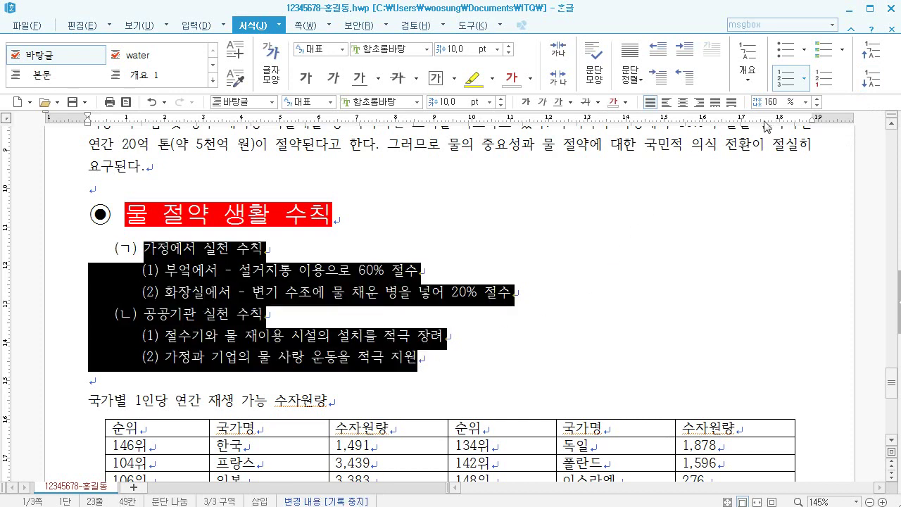
click(774, 101)
text(18)
key(Return)
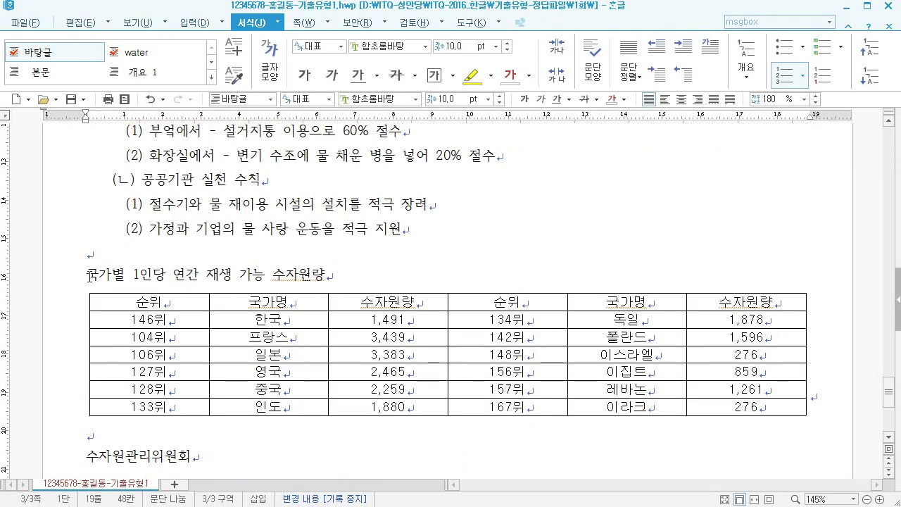
- Insert the ◉ symbol before the heading 국가별 1인당 연간 재생 가능 수자원량 and format the heading in 굴림, 18 pt
key(ctrl+F10)
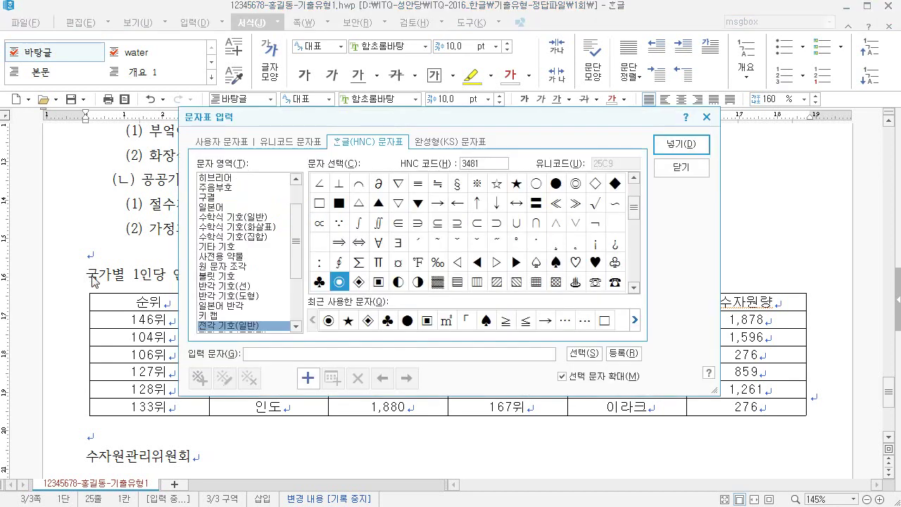
key(Return)
click(66, 277)
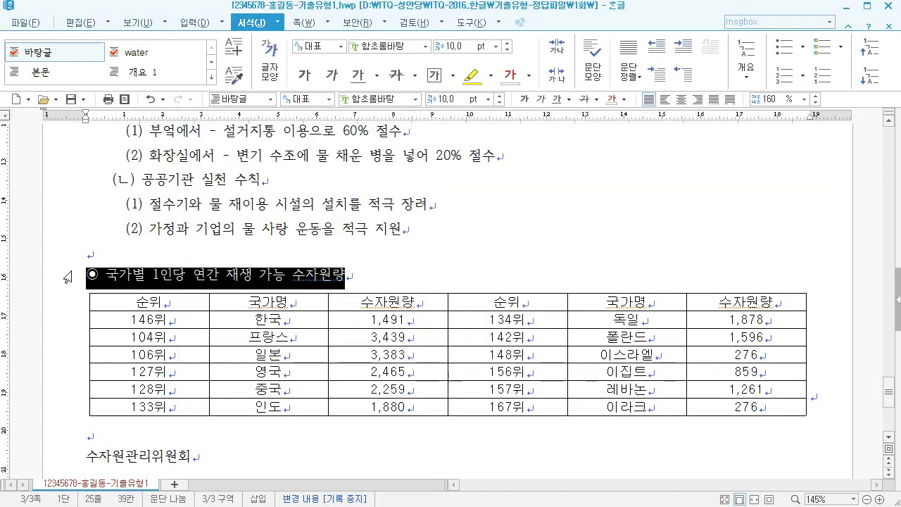
click(387, 103)
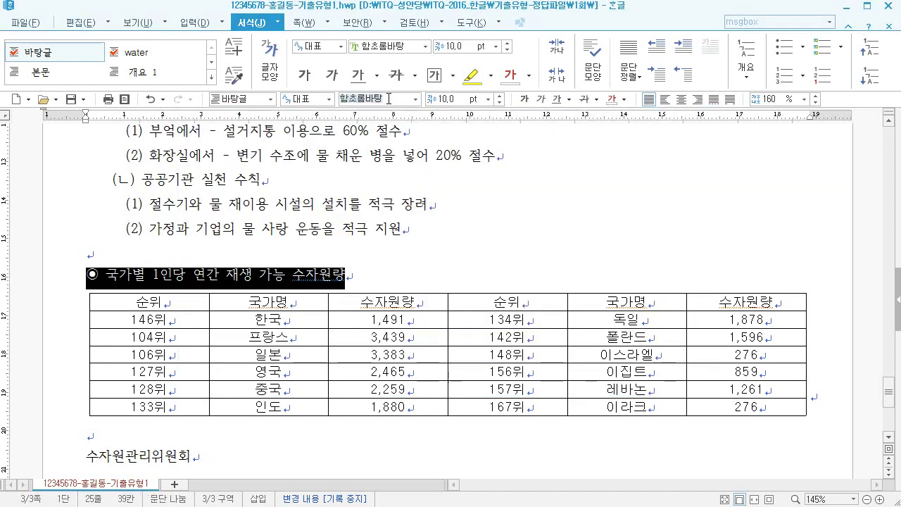
text(굴림)
key(Return)
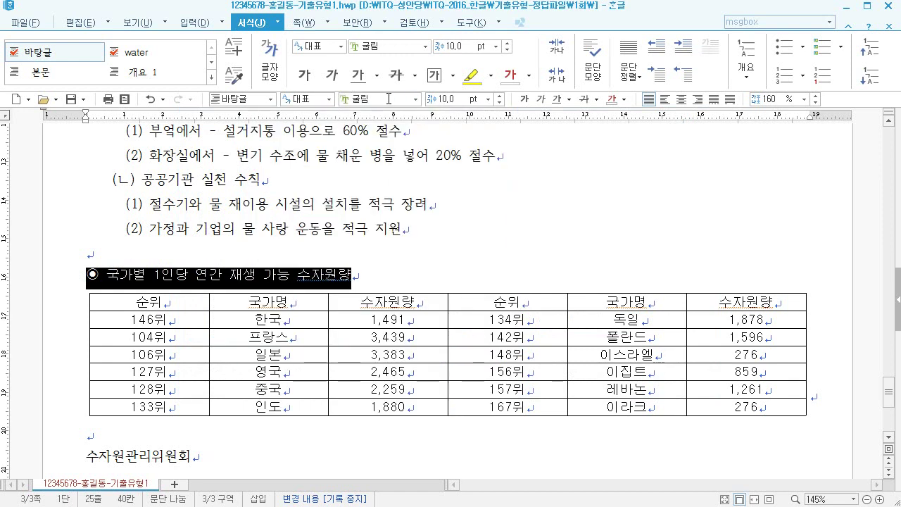
click(451, 98)
text(1,8)
key(Return)
click(387, 204)
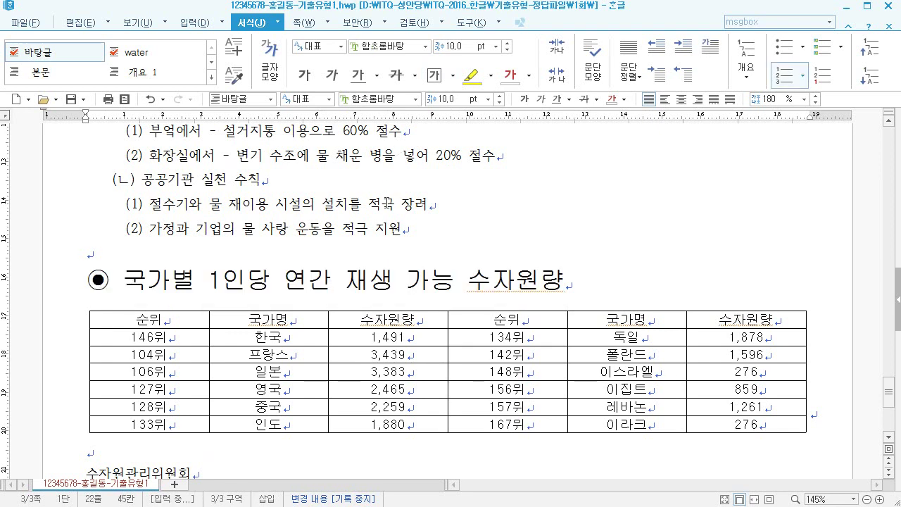
- Apply the shadow (그림자) attribute to the heading text 국가별 1인당 연간 재생 가능 수자원량, excluding the ◉ symbol
drag(126, 275, 564, 281)
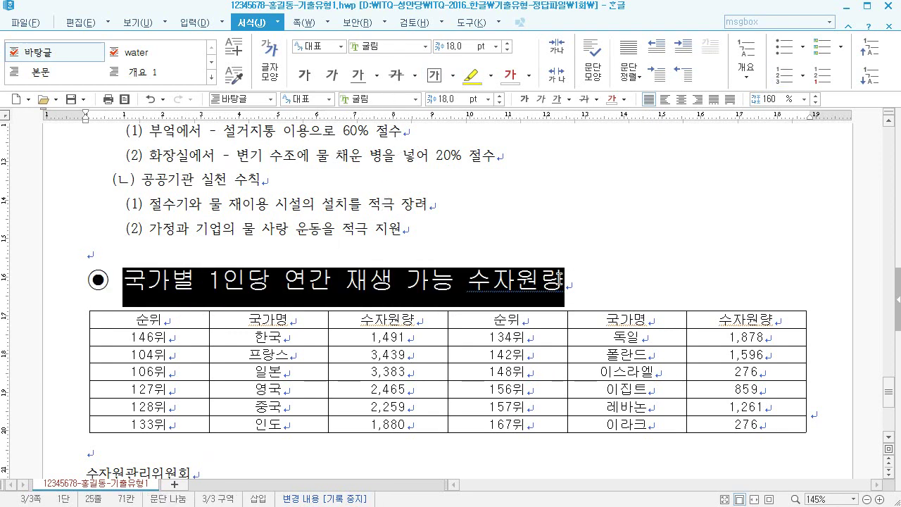
drag(95, 282, 600, 283)
key(alt+l)
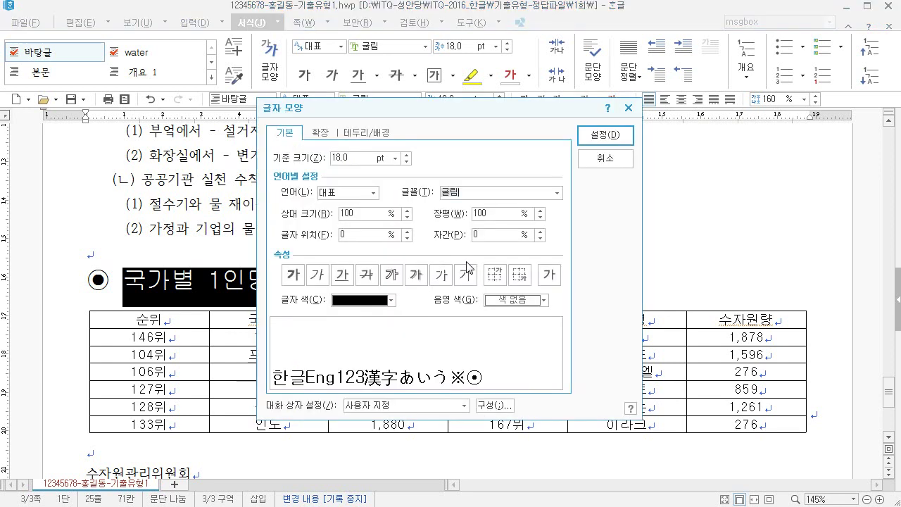
click(417, 278)
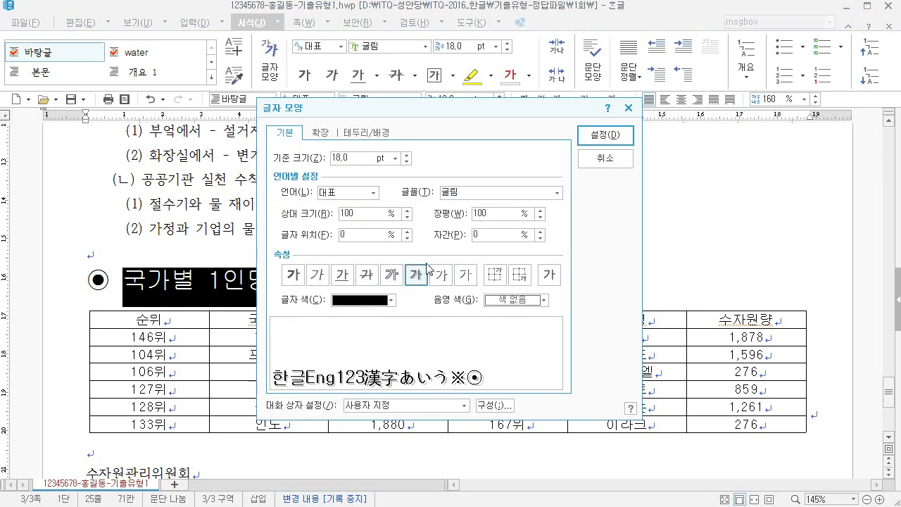
click(596, 135)
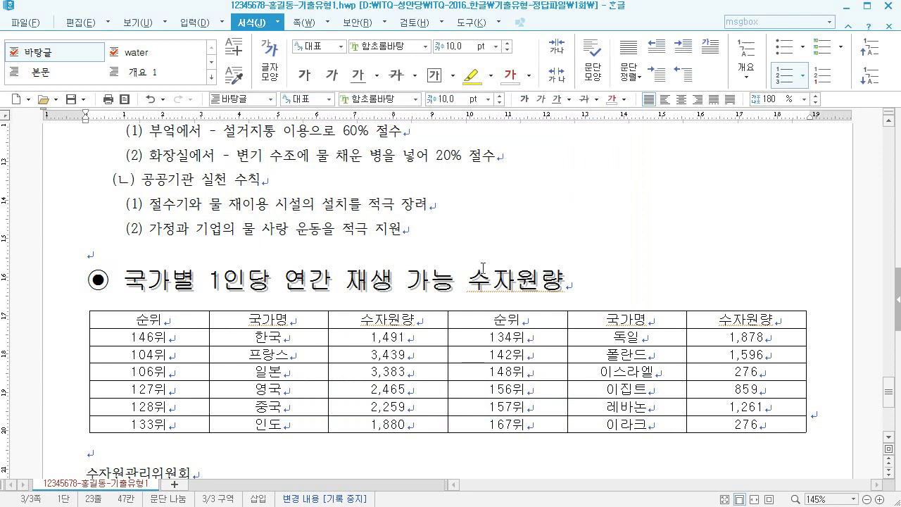
- Add small hollow-circle emphasis marks (강조점) above the words 연간 재생 가능 in the heading
click(103, 288)
click(222, 282)
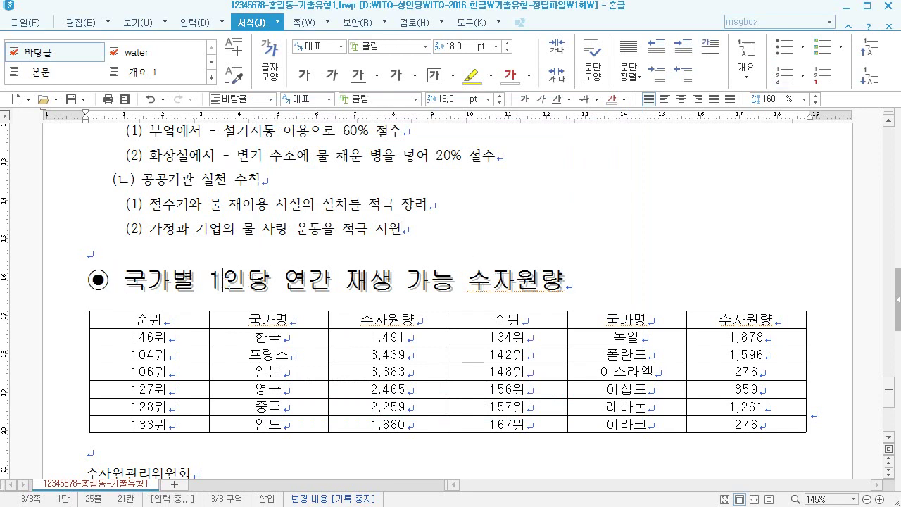
drag(288, 287, 447, 296)
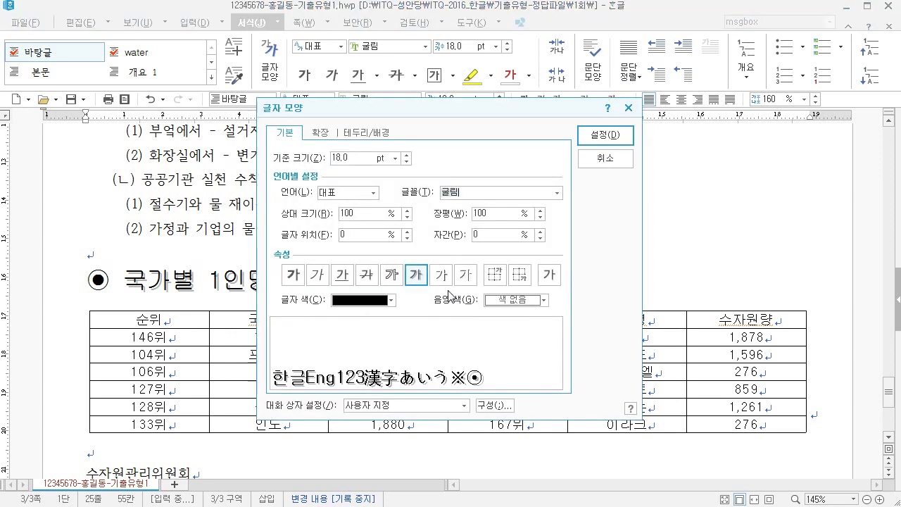
key(alt+l)
click(322, 134)
click(501, 288)
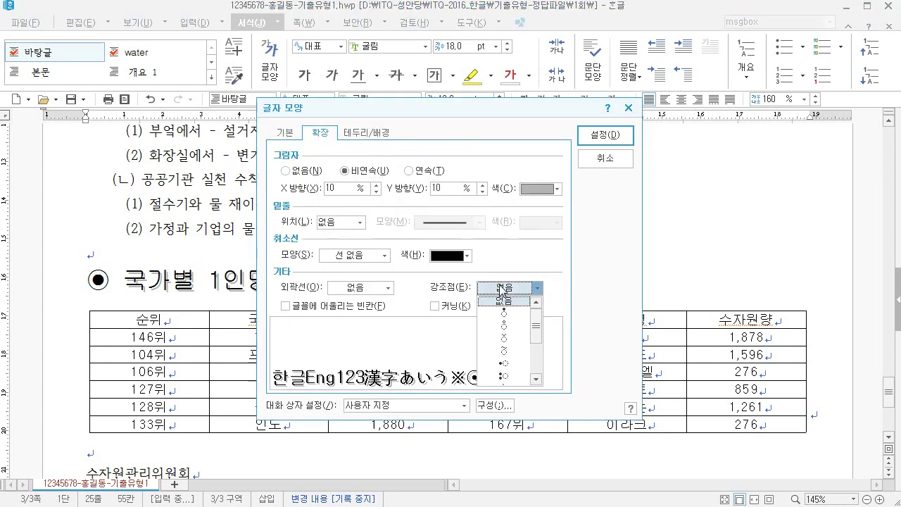
click(507, 325)
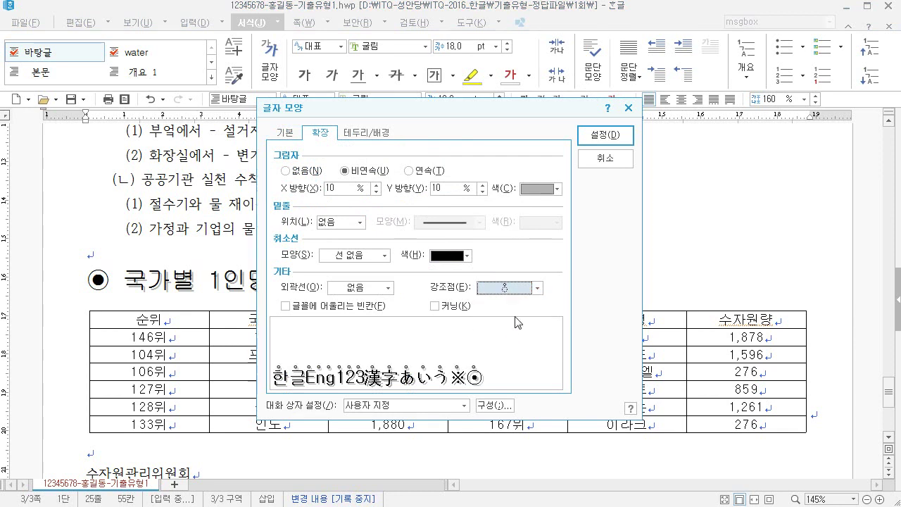
click(604, 135)
click(532, 240)
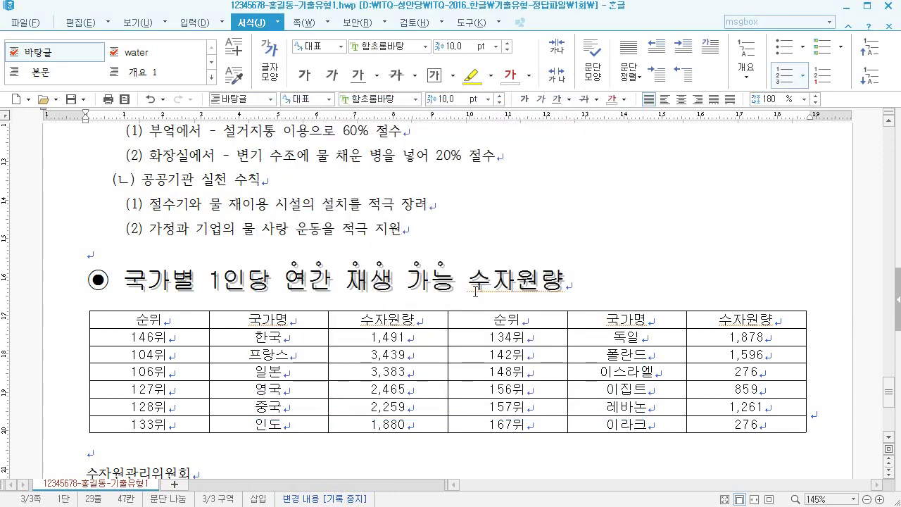
scroll(454, 262, down, 1)
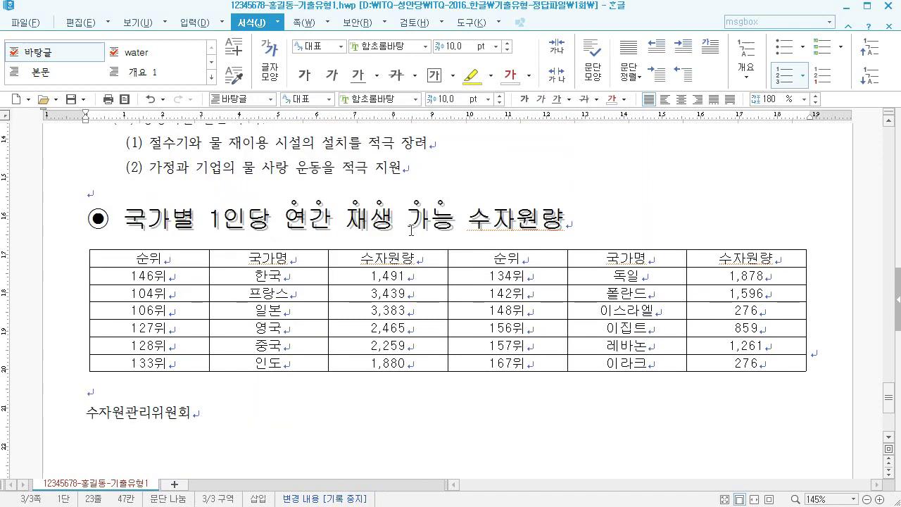
click(578, 213)
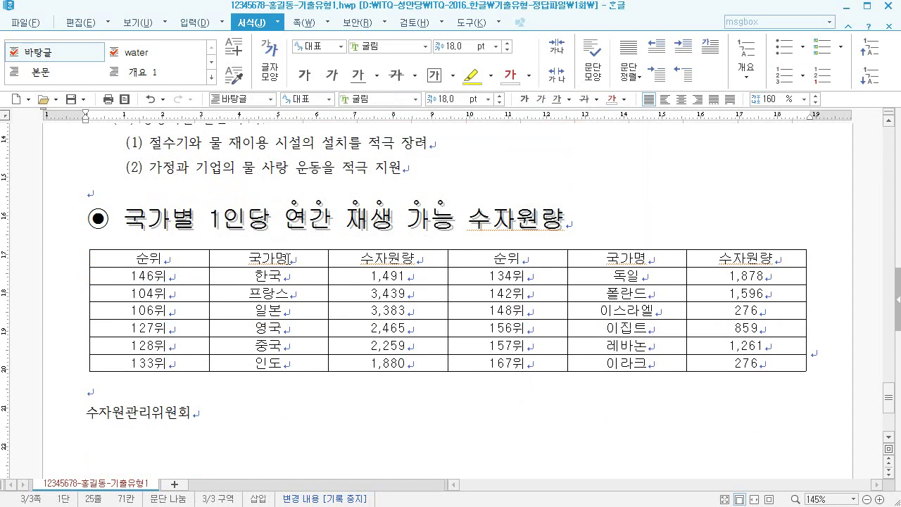
drag(181, 264, 621, 384)
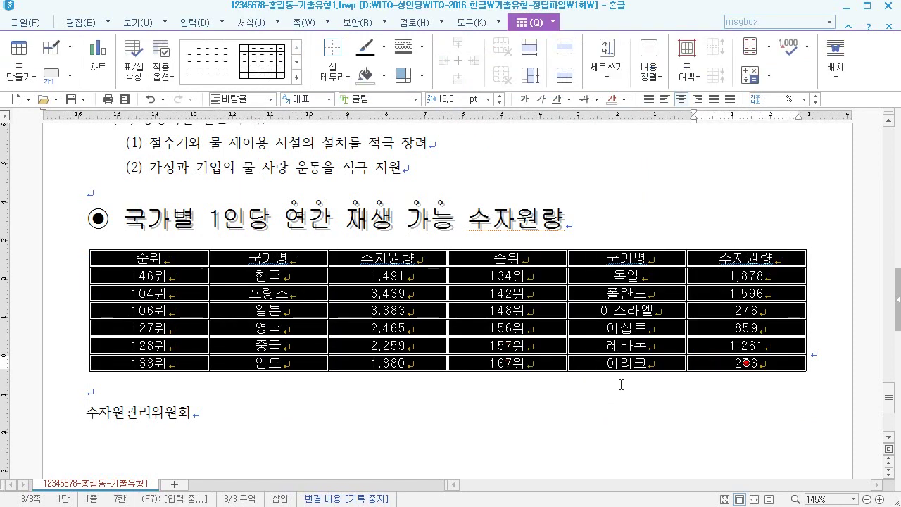
click(584, 225)
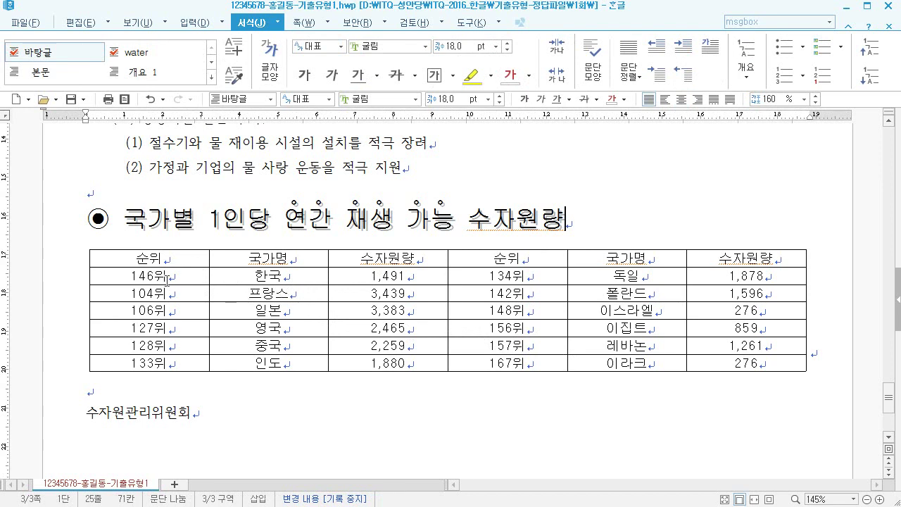
click(163, 255)
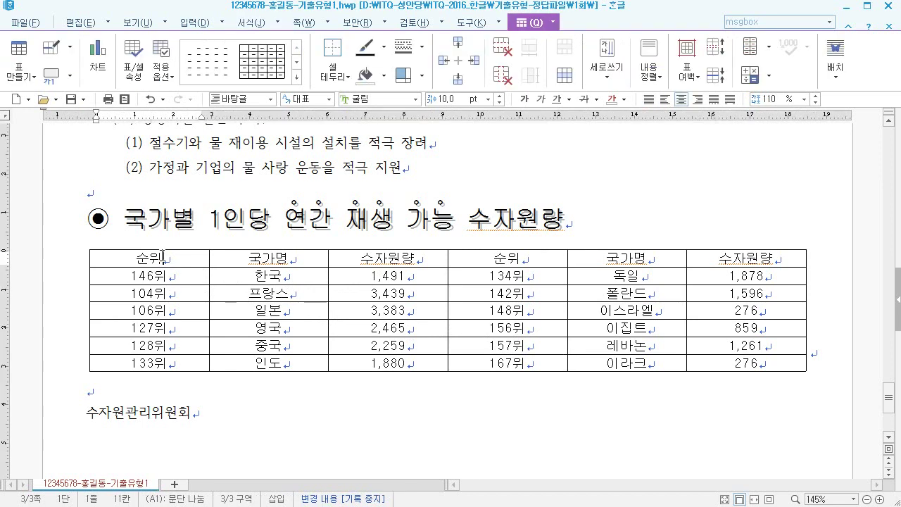
key(F5)
key(F5)
key(F5)
key(l)
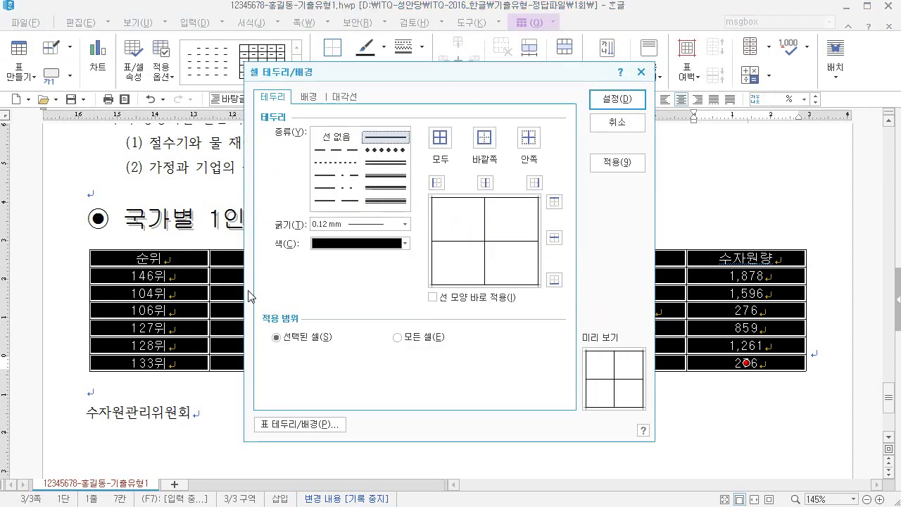
key(Escape)
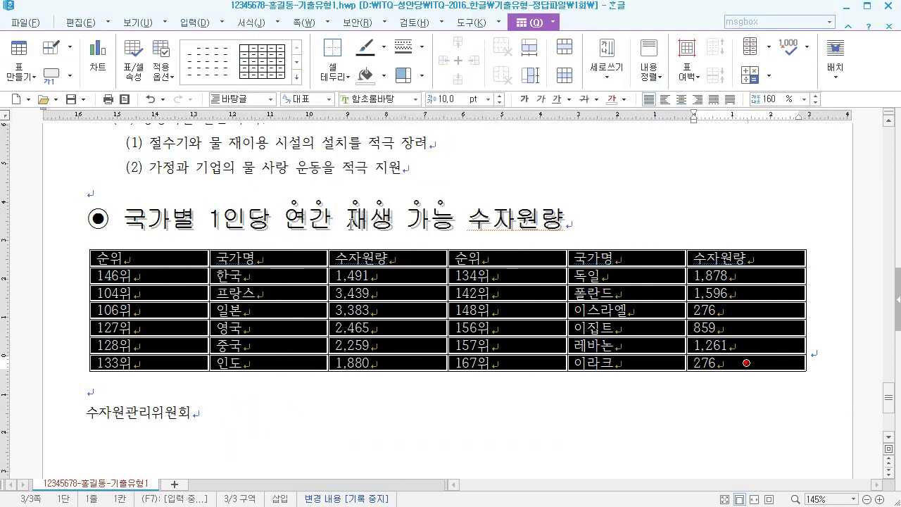
- Select all cells of the 수자원량 table and set its left and right outer borders to no line (선 없음)
click(192, 259)
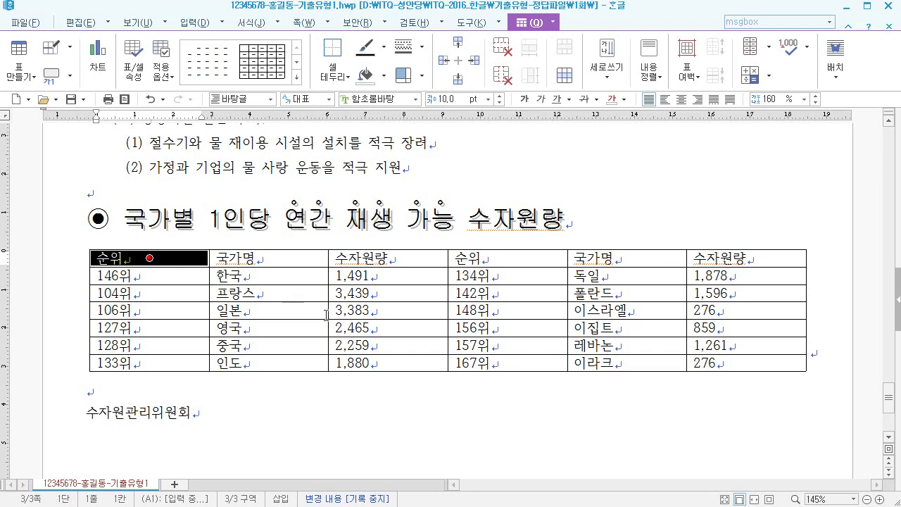
click(312, 389)
drag(162, 258, 746, 362)
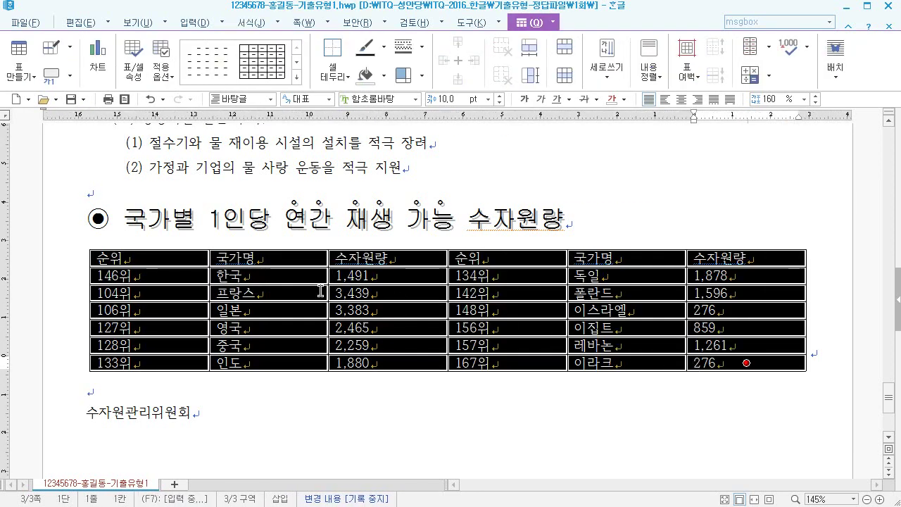
click(149, 258)
drag(181, 261, 746, 363)
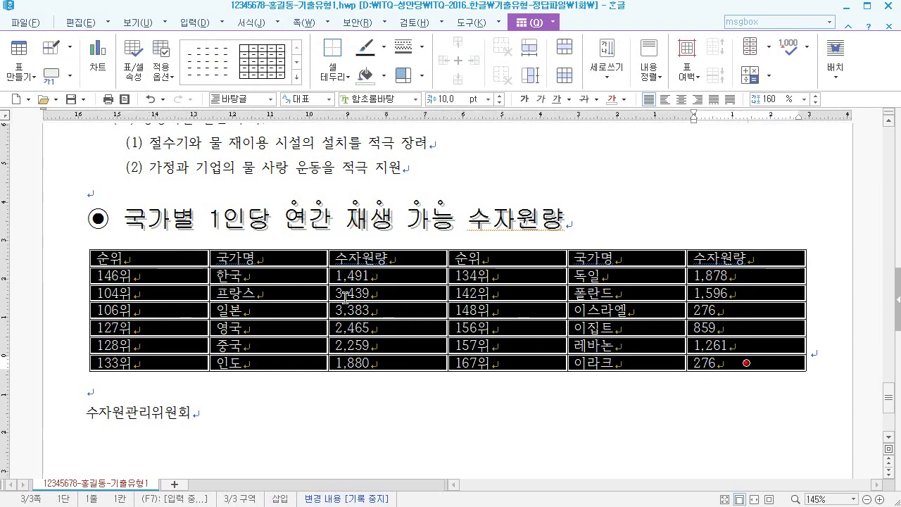
key(l)
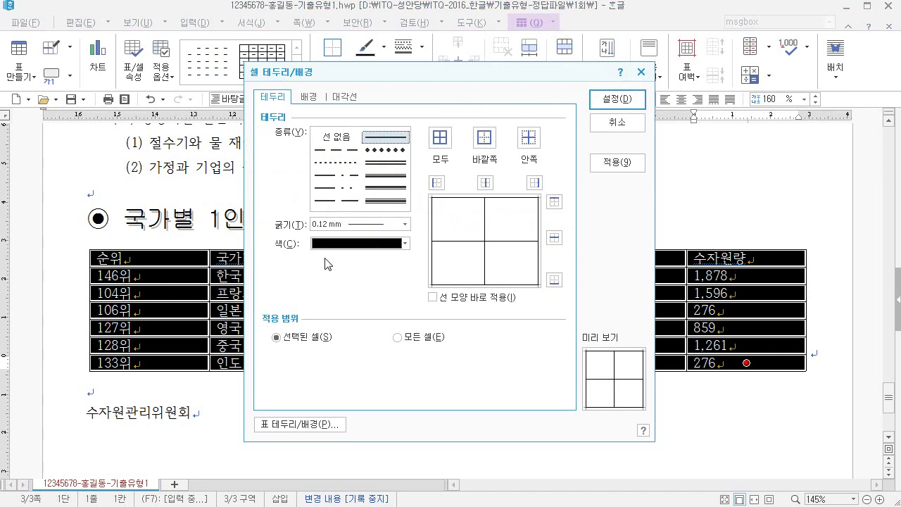
click(336, 136)
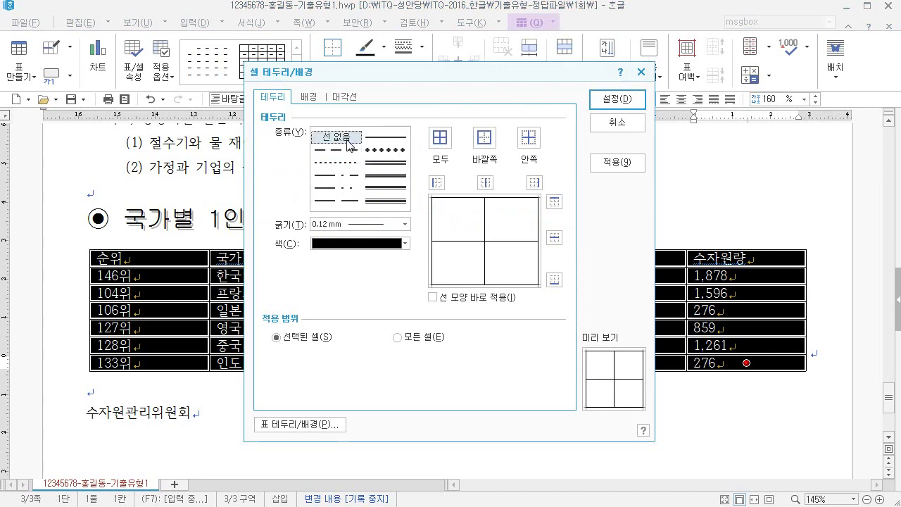
click(437, 182)
click(534, 182)
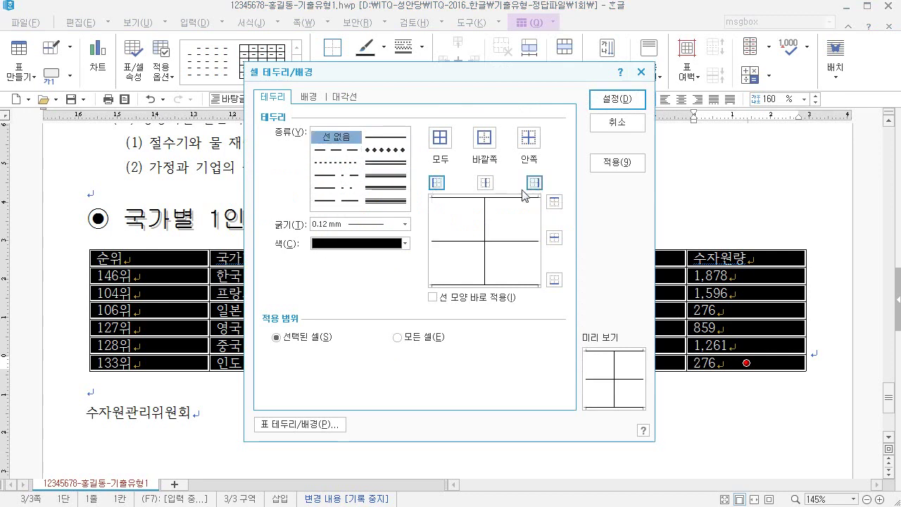
- Set the top and bottom outer borders of the selected 수자원량 table cells to a 0.5 mm double line
click(393, 165)
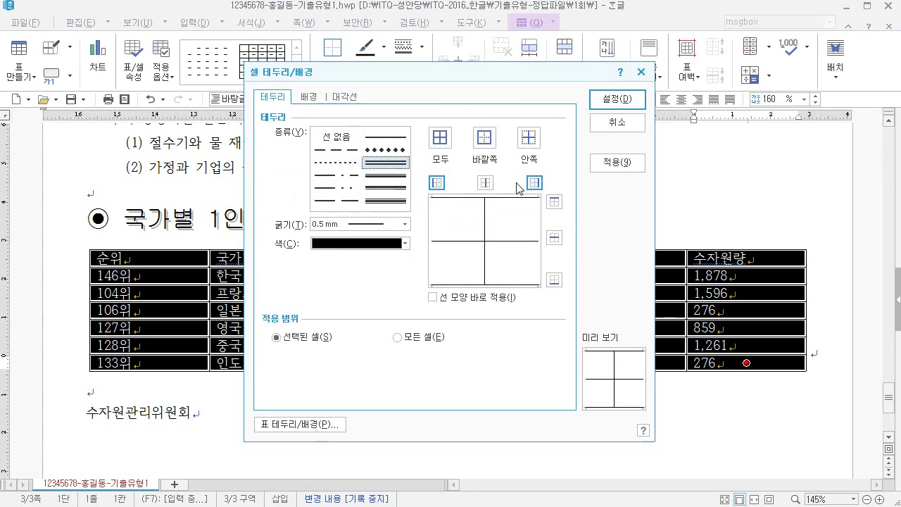
click(554, 202)
click(556, 280)
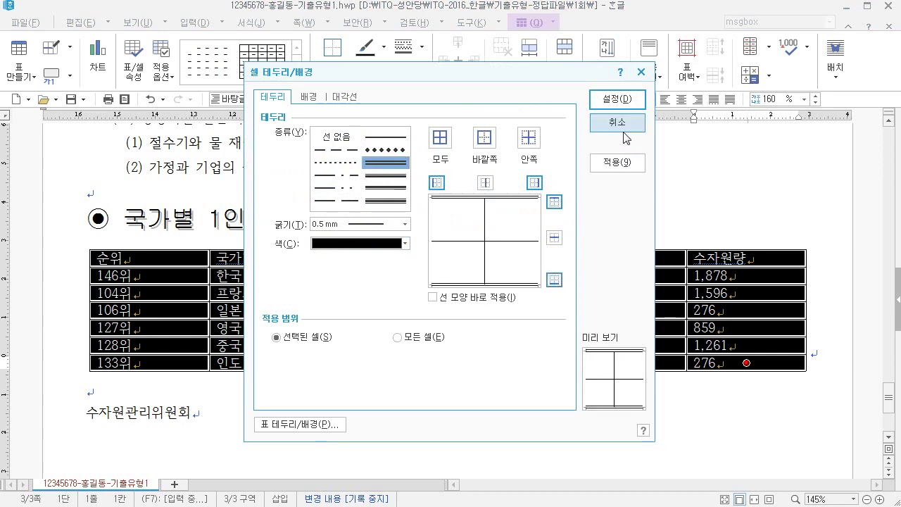
click(611, 99)
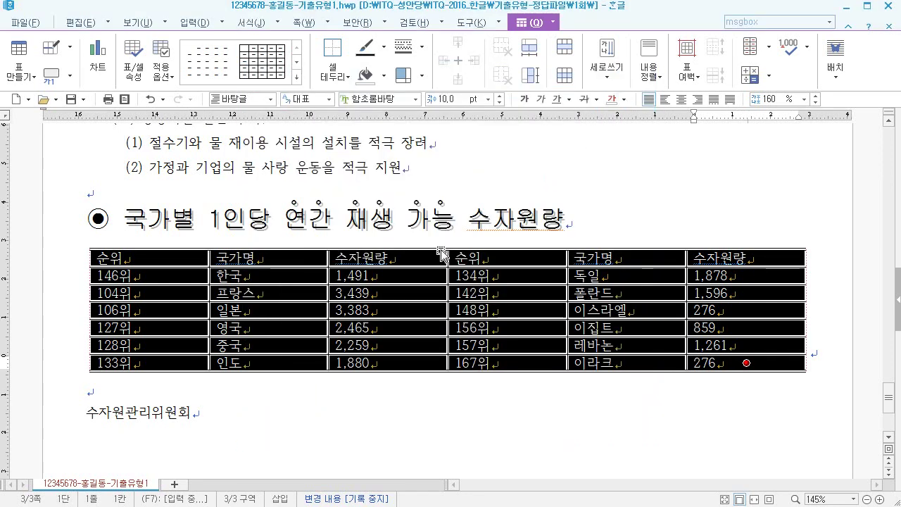
- Set the bottom border of the table's header row to a 0.5 mm double line
drag(177, 258, 759, 260)
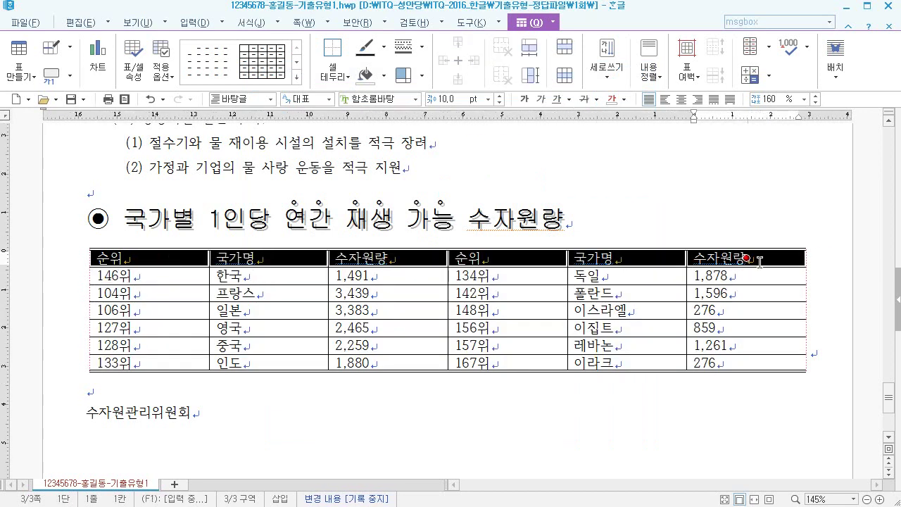
key(l)
click(392, 165)
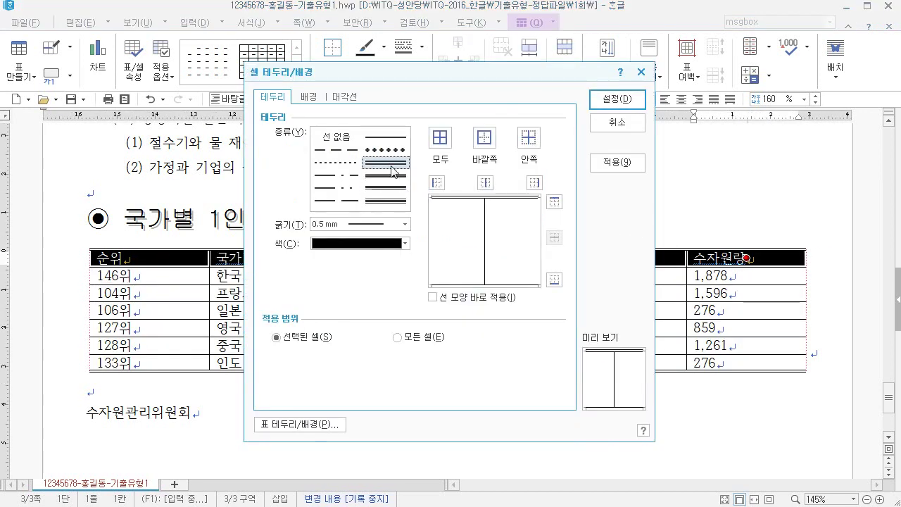
click(554, 280)
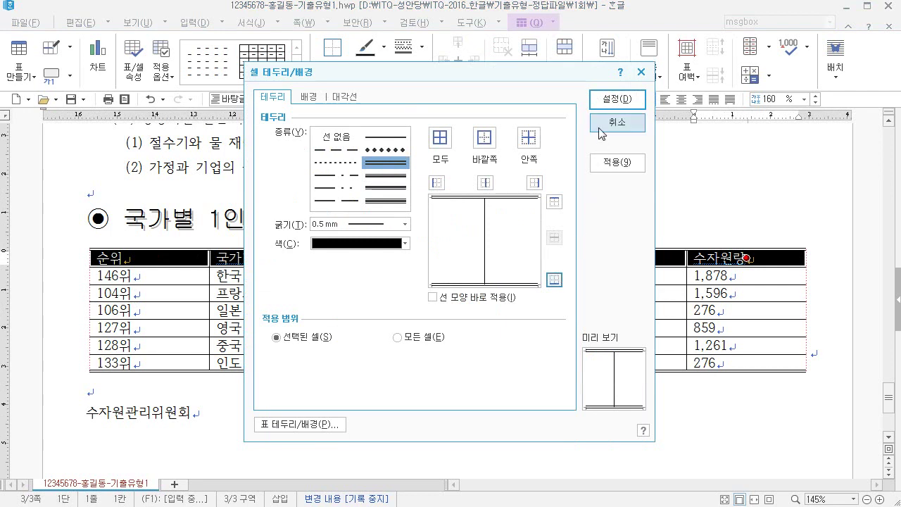
click(617, 98)
- Set the right border of the table's third column (the first 수자원량 column) to a 0.5 mm double line
click(397, 261)
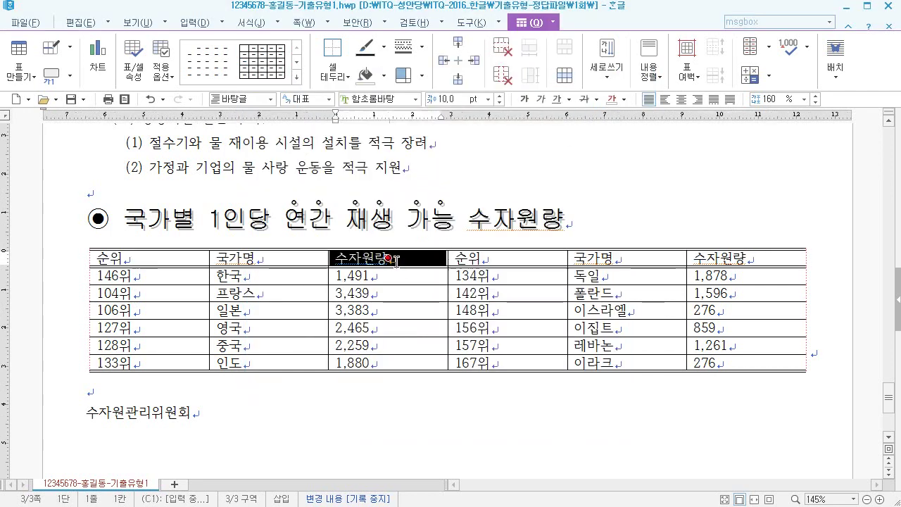
drag(396, 260, 393, 363)
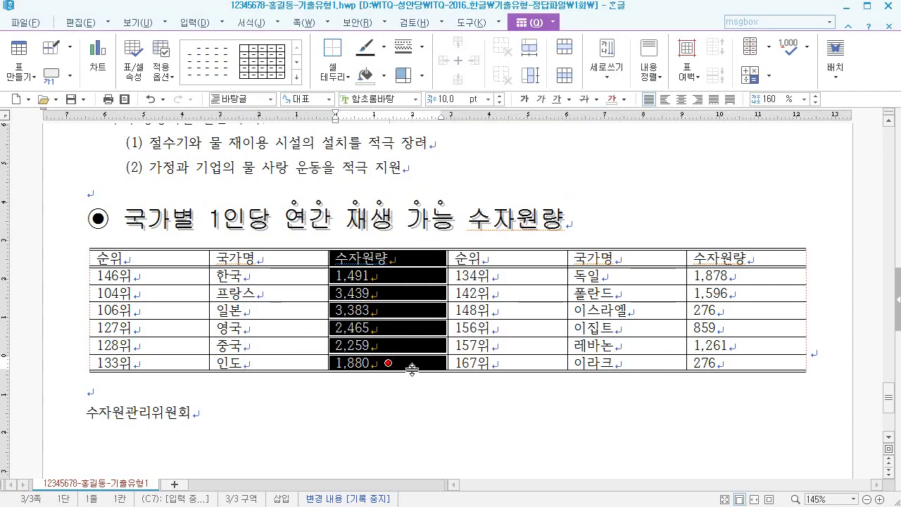
key(l)
click(386, 162)
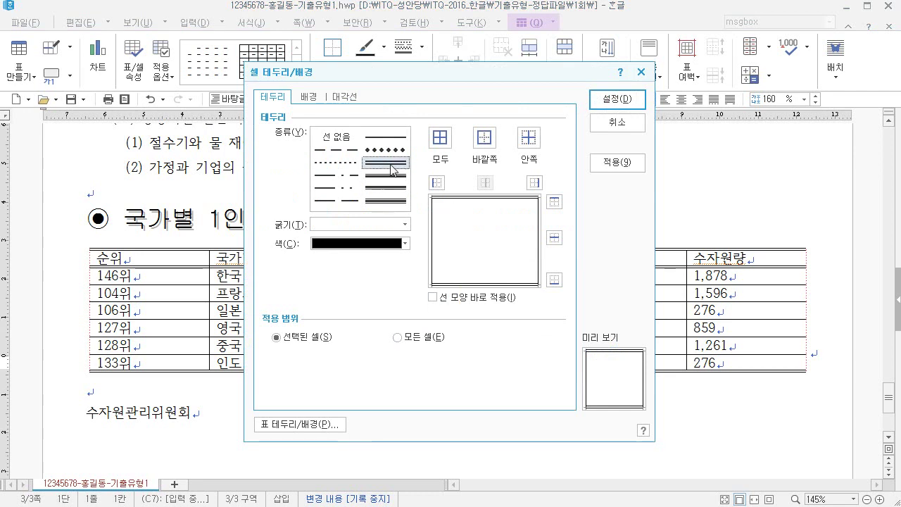
click(534, 182)
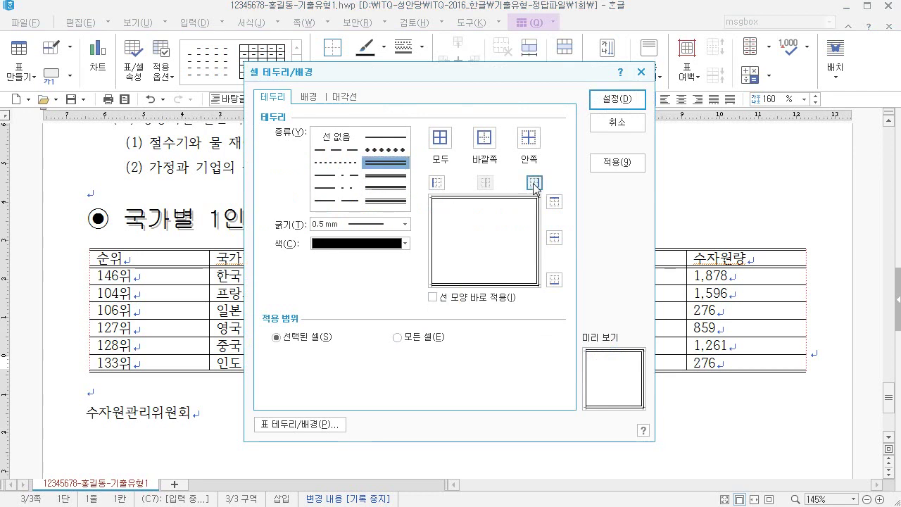
click(599, 99)
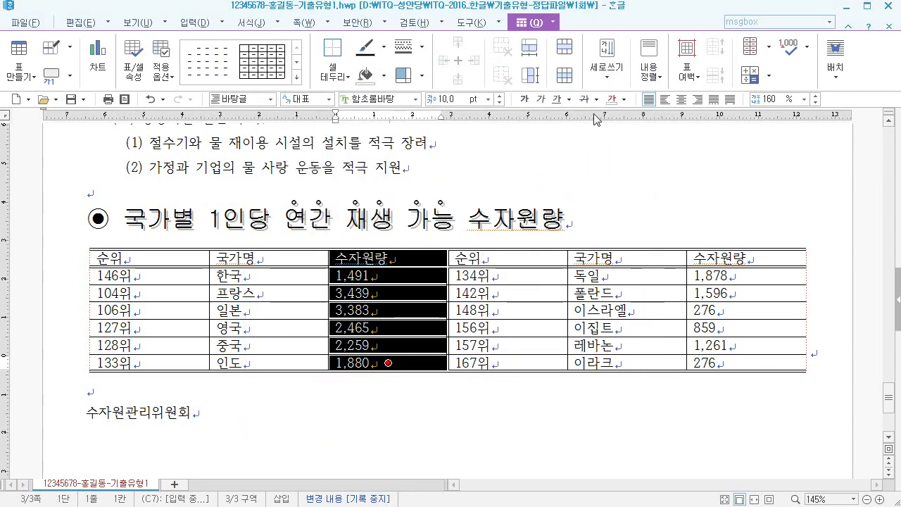
click(507, 293)
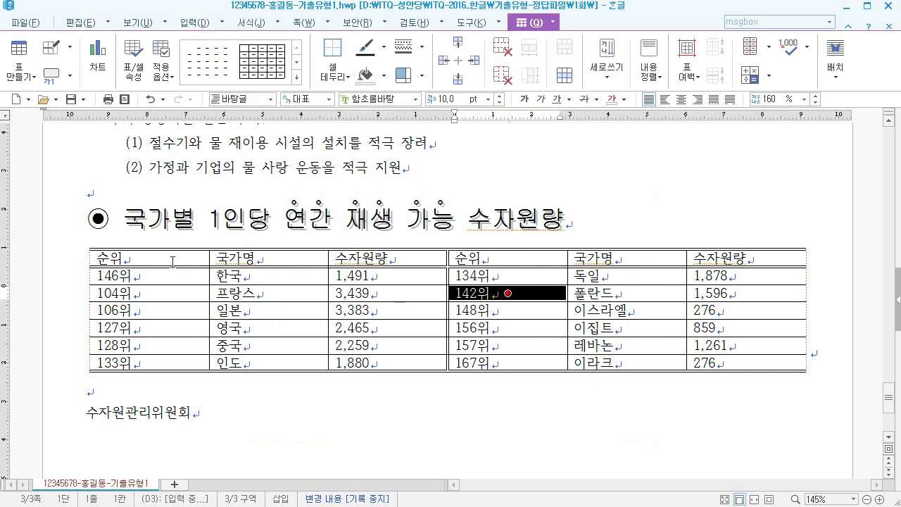
- Fill the table's header row with a white-to-yellow gradient (그러데이션) of type 오른쪽 대각선
drag(177, 258, 747, 258)
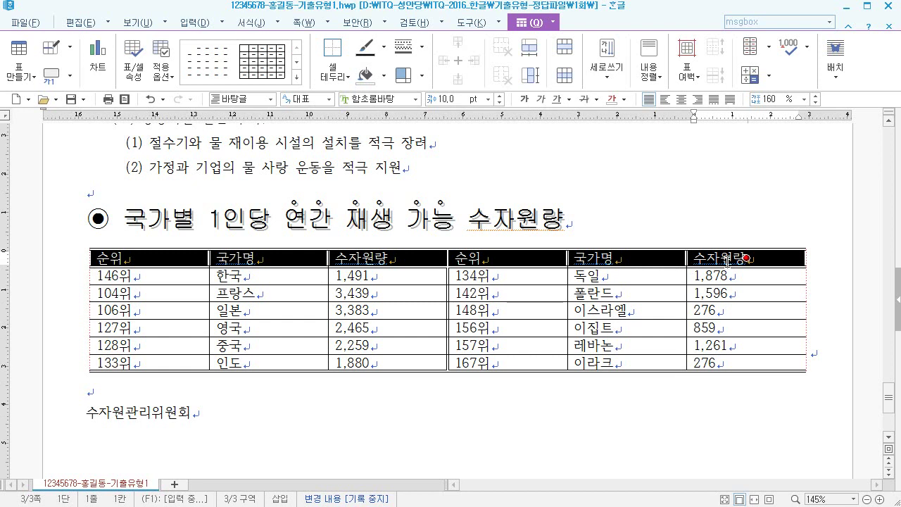
key(c)
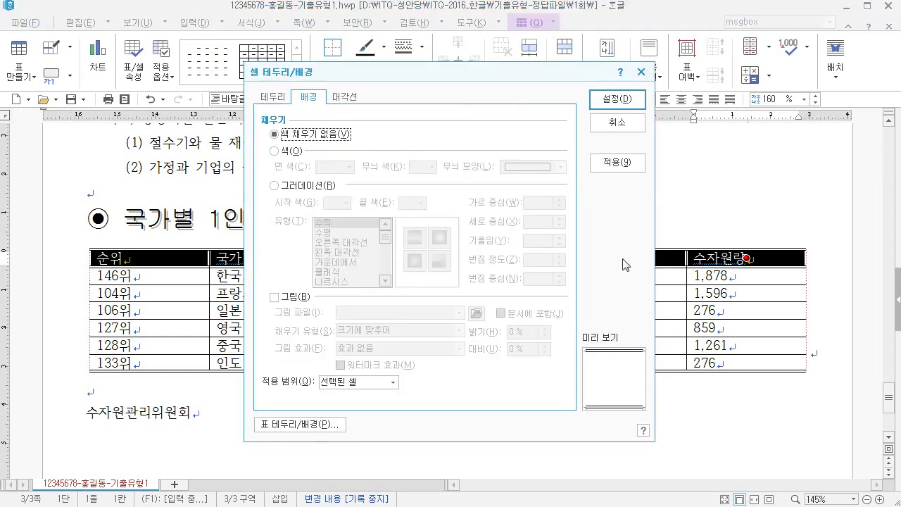
click(328, 187)
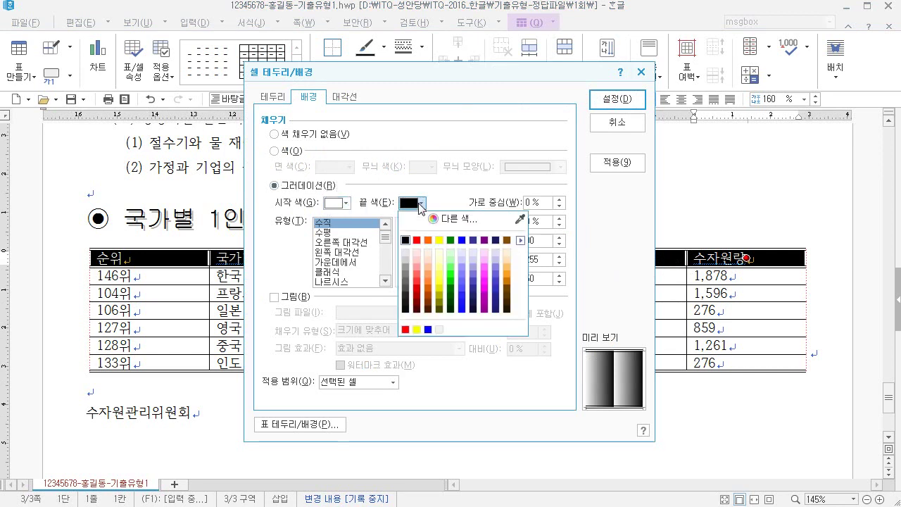
click(440, 240)
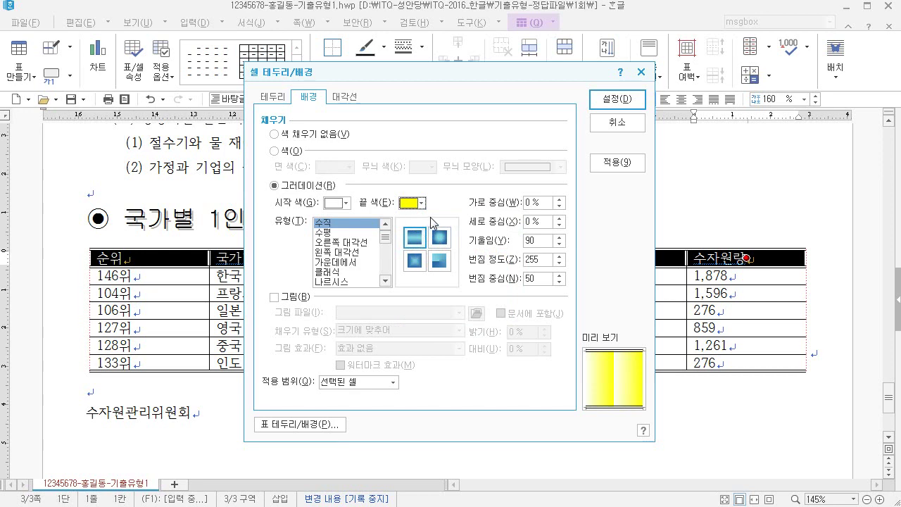
click(363, 244)
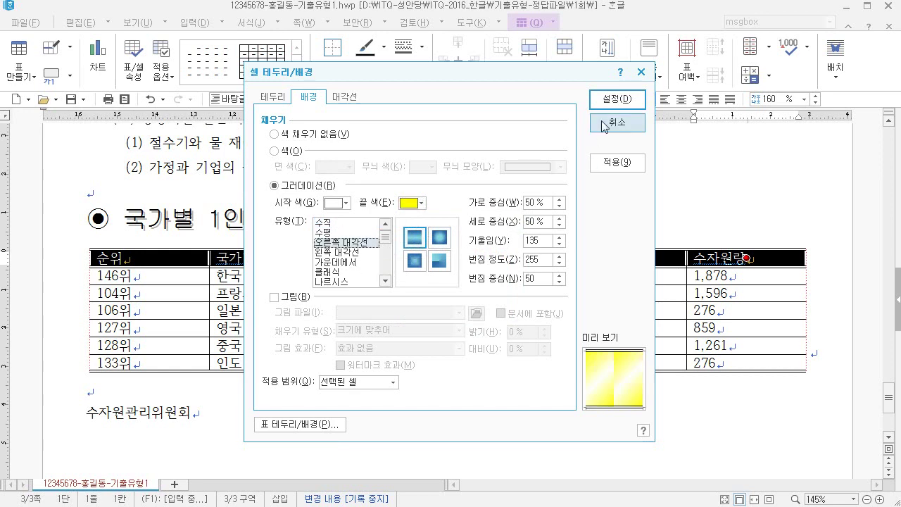
click(610, 100)
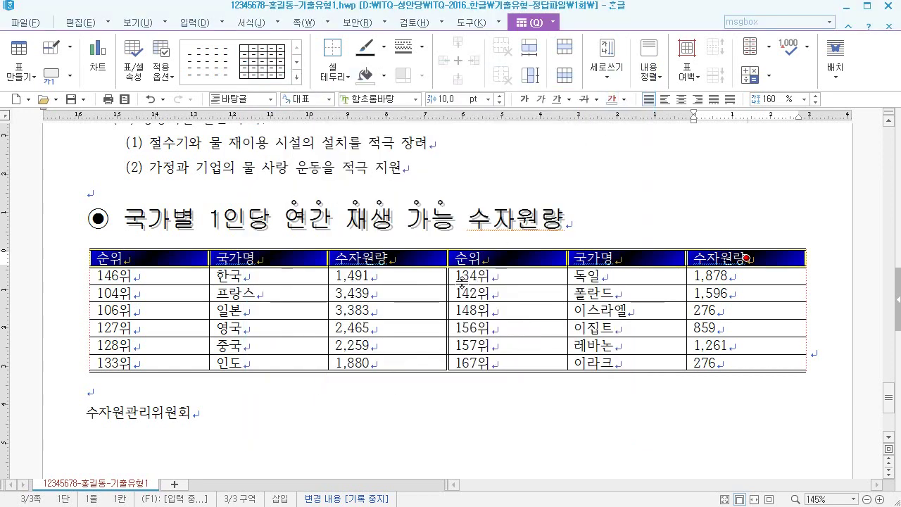
click(401, 276)
key(Escape)
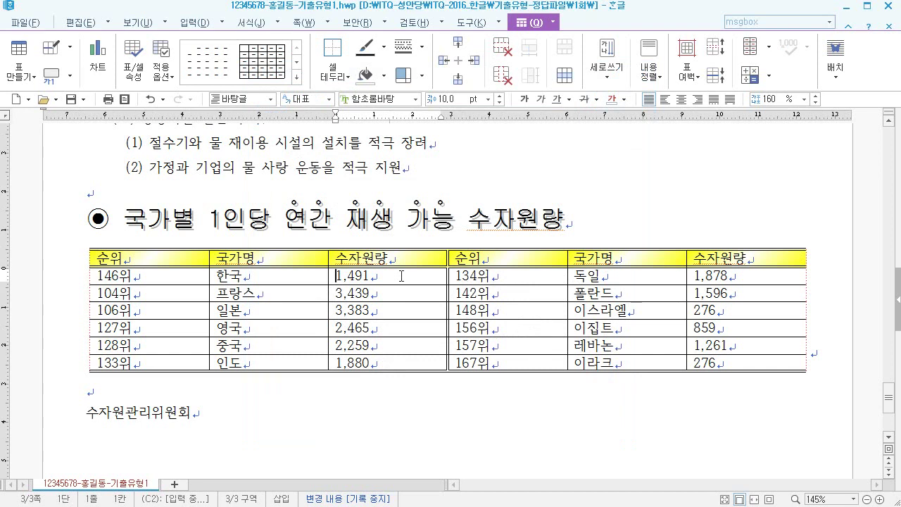
- Format the text in all table cells in the 굴림 font with centre alignment
click(173, 262)
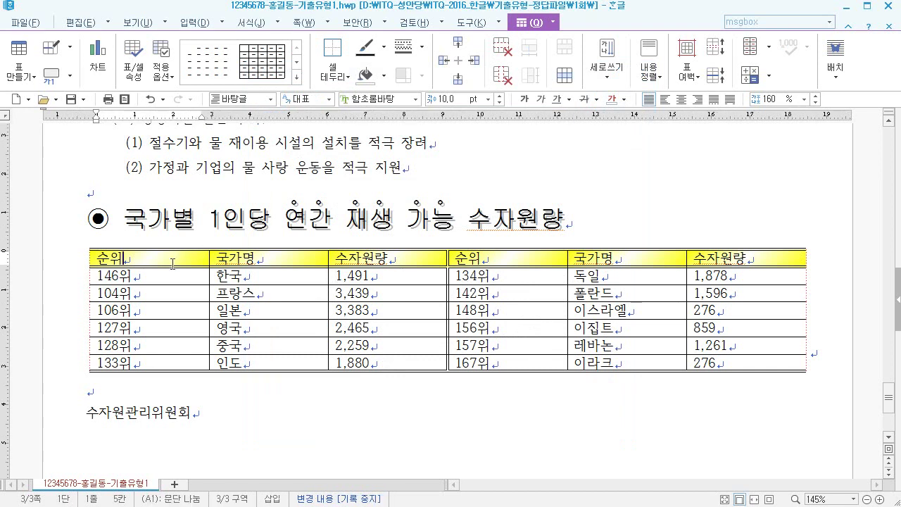
key(F5)
key(F5)
key(F5)
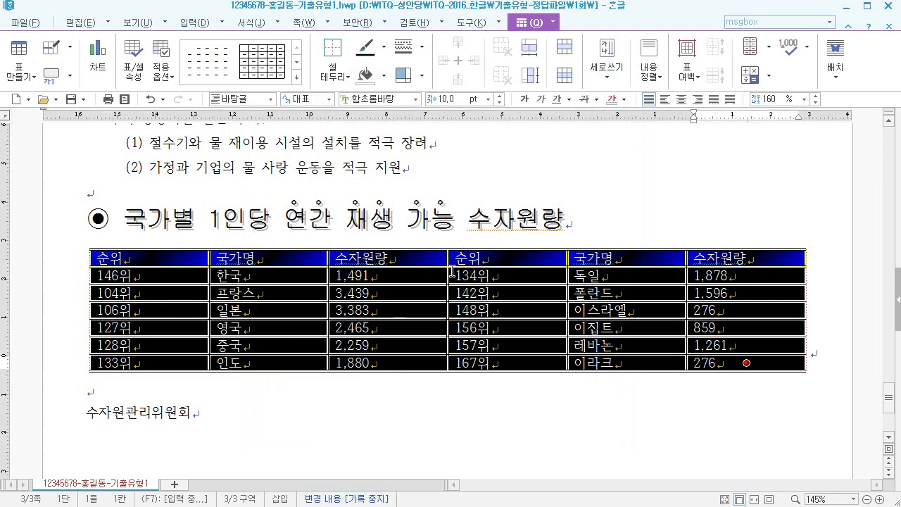
click(393, 99)
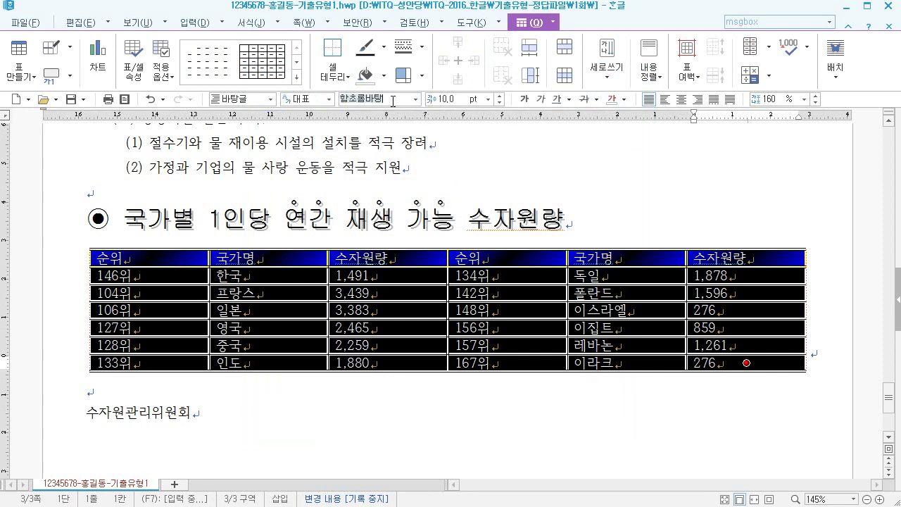
text(굴림)
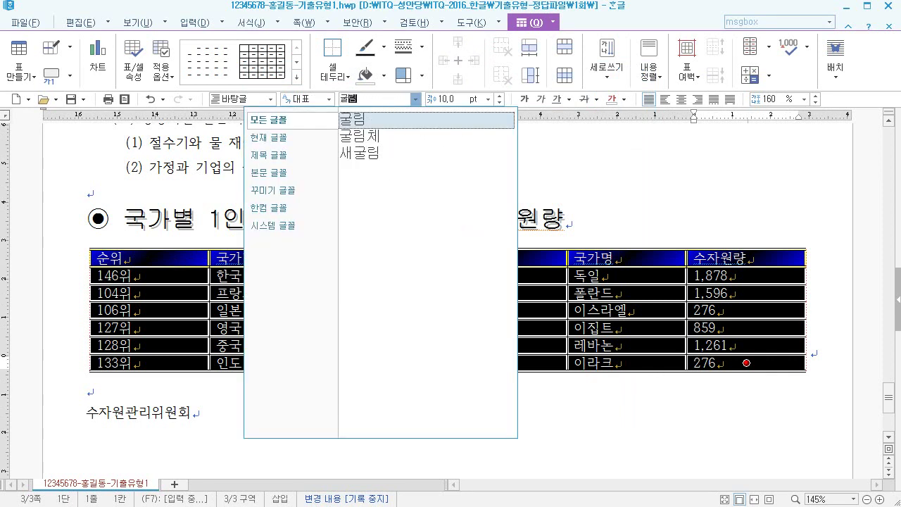
key(Return)
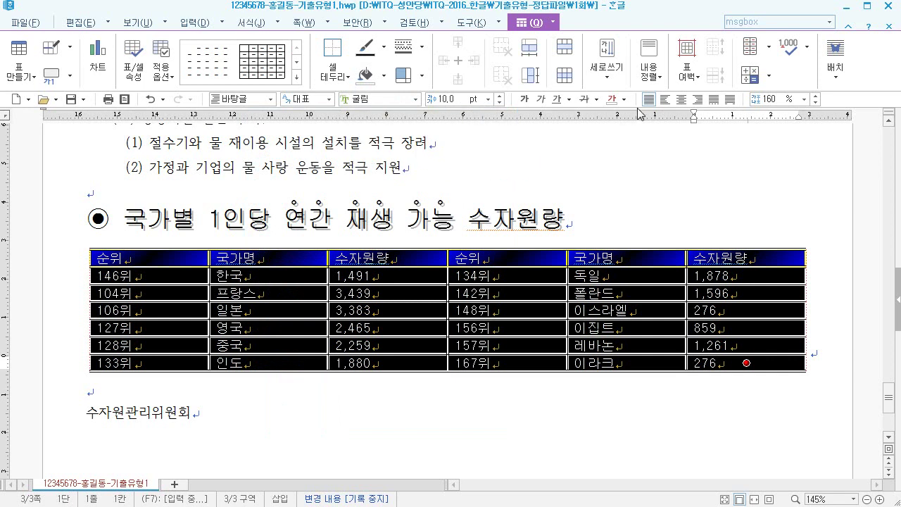
click(680, 100)
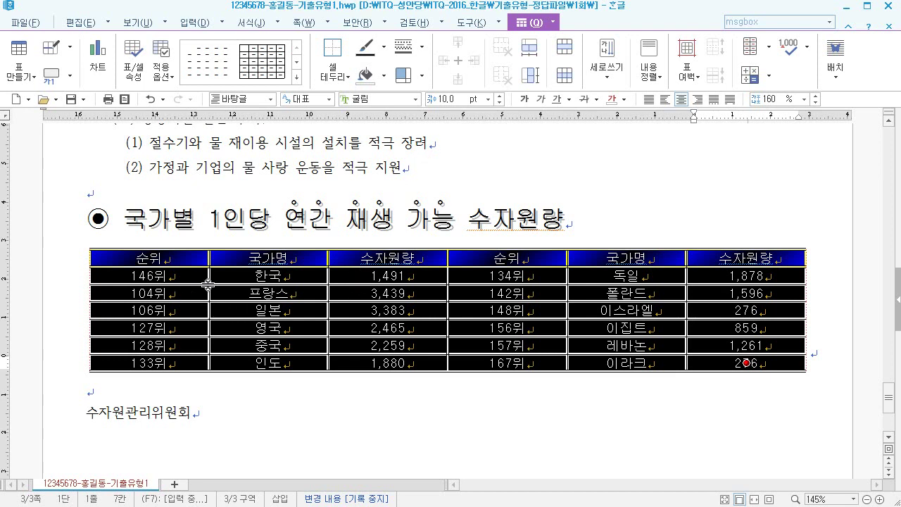
- Slightly narrow the table's first 순위 column, letting the overall table width shrink with it
drag(188, 258, 187, 361)
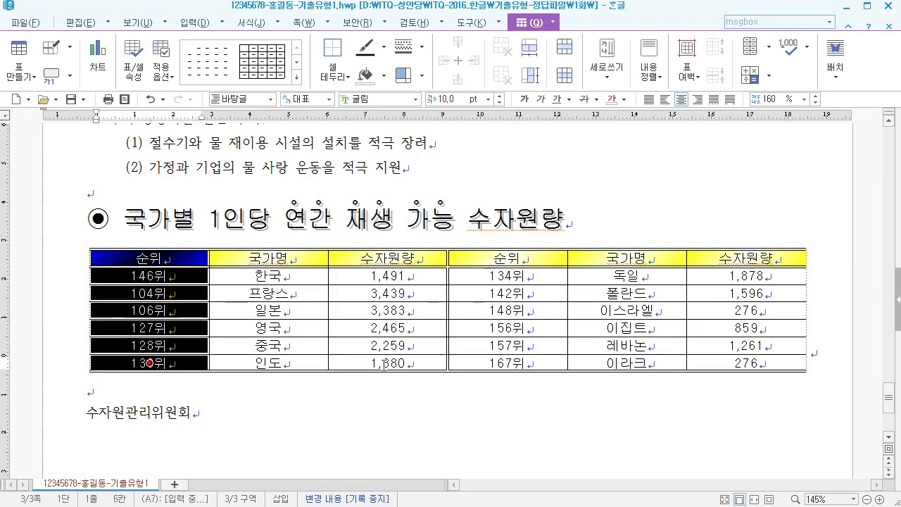
click(166, 325)
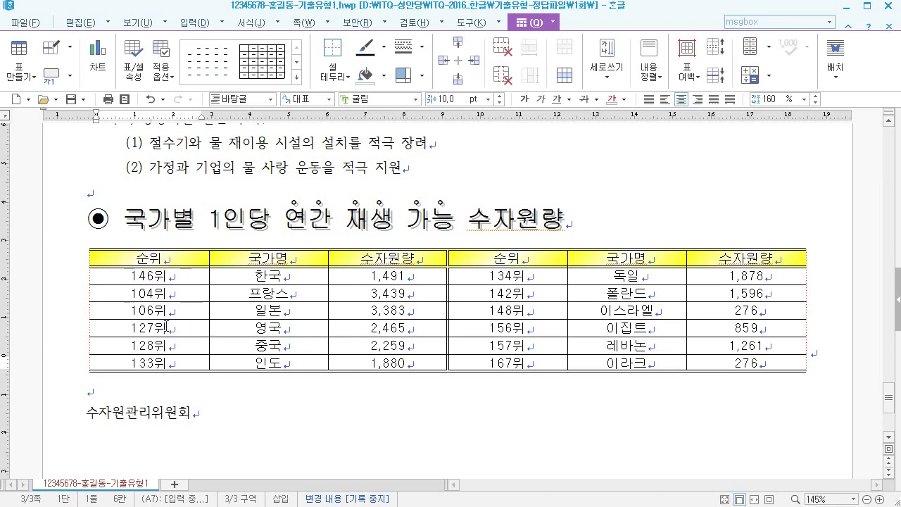
key(F5)
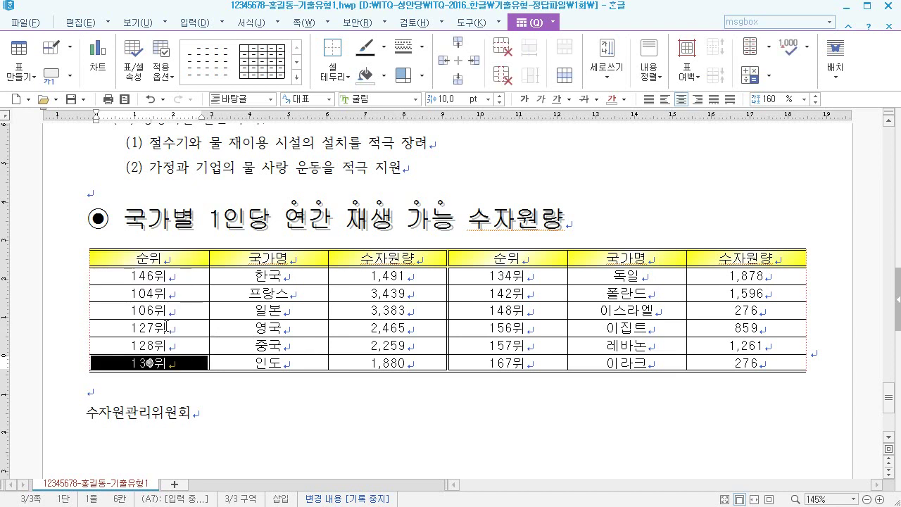
key(ctrl+Left)
key(ctrl+Left)
key(ctrl+Left)
key(ctrl+Left)
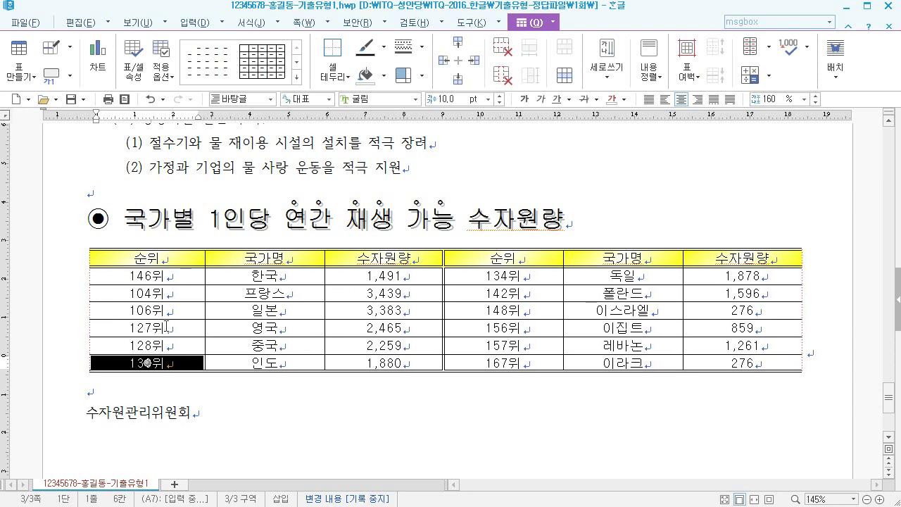
key(ctrl+Right)
key(ctrl+Right)
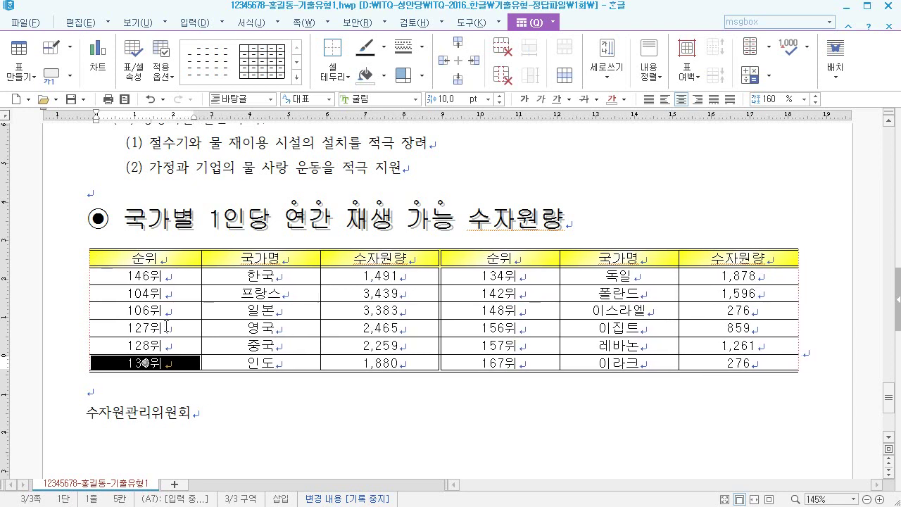
key(ctrl+Right)
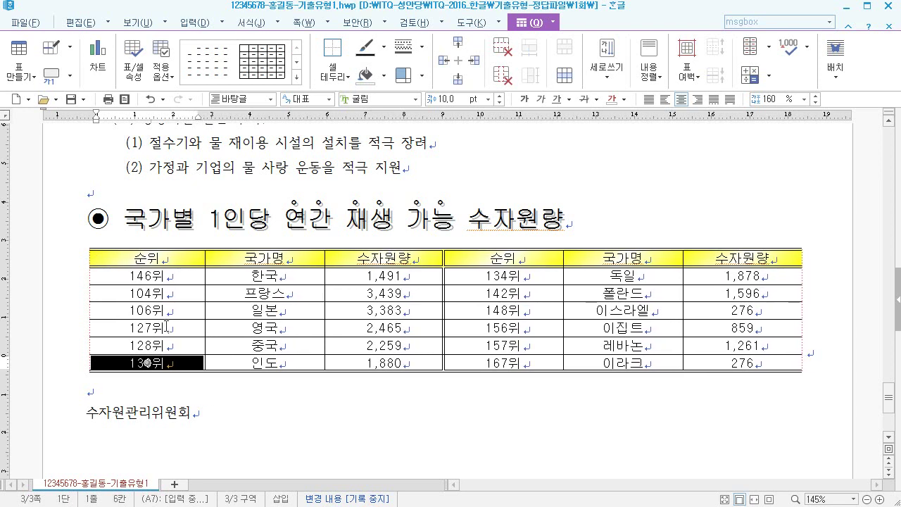
- Select both 순위 header cells together and narrow their two columns by the same amount
click(180, 255)
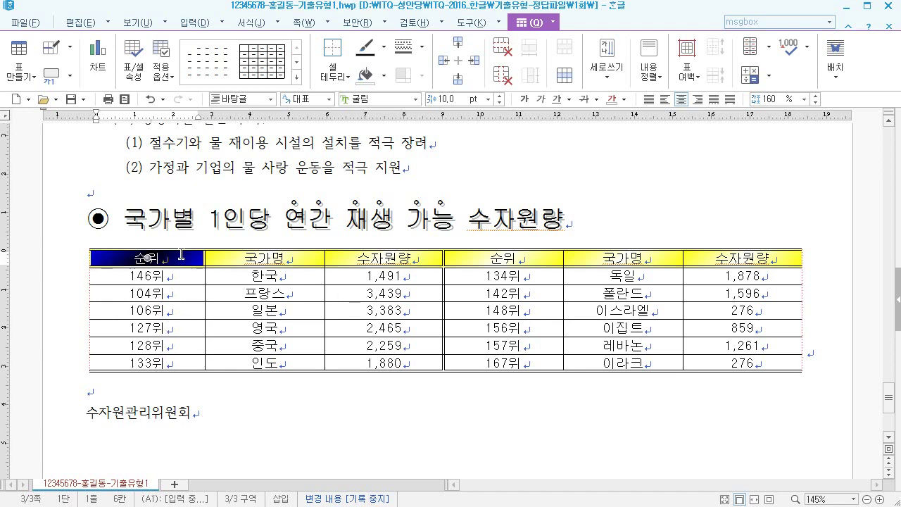
ctrl+click(503, 258)
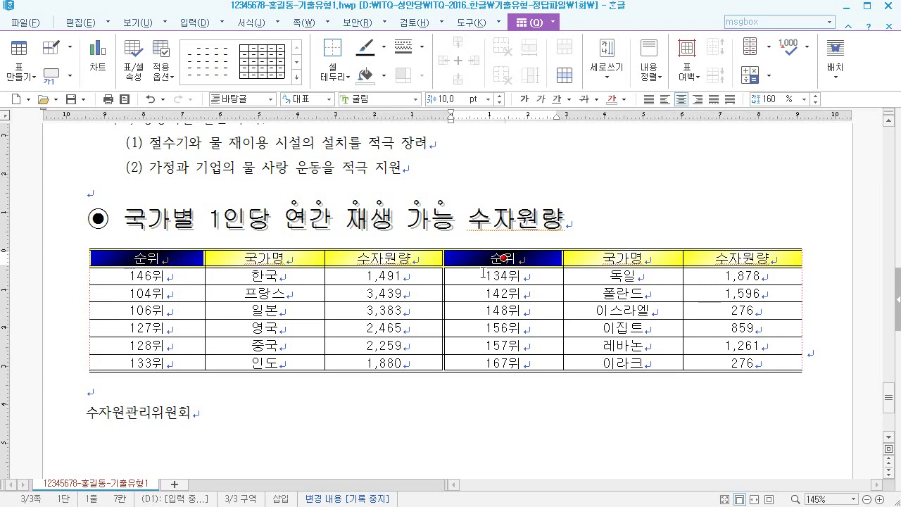
key(ctrl+Left)
key(ctrl+Left)
key(ctrl+Left)
key(ctrl+Left)
key(ctrl+Left)
key(ctrl+Left)
key(ctrl+Left)
key(ctrl+Left)
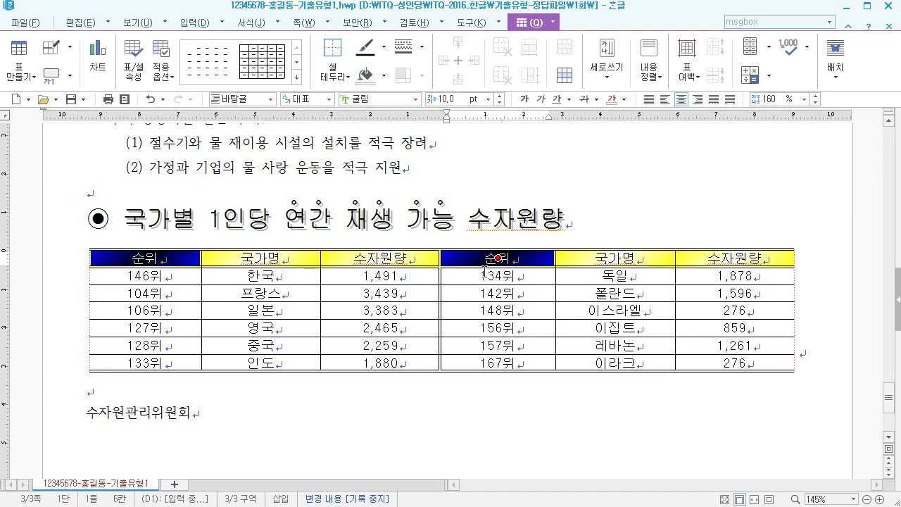
key(ctrl+Right)
key(ctrl+Right)
key(ctrl+Right)
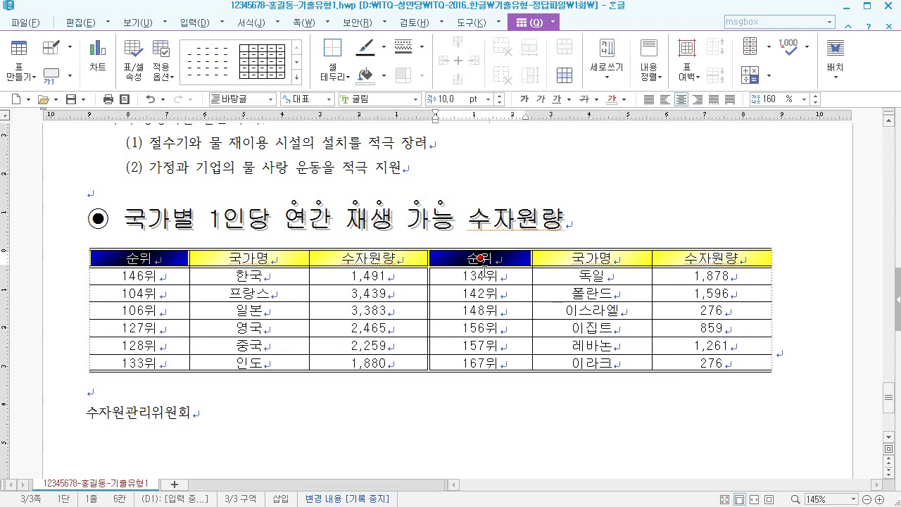
- Widen both selected 순위 columns slightly and centre the table between the page margins
key(ctrl+Right)
key(ctrl+Right)
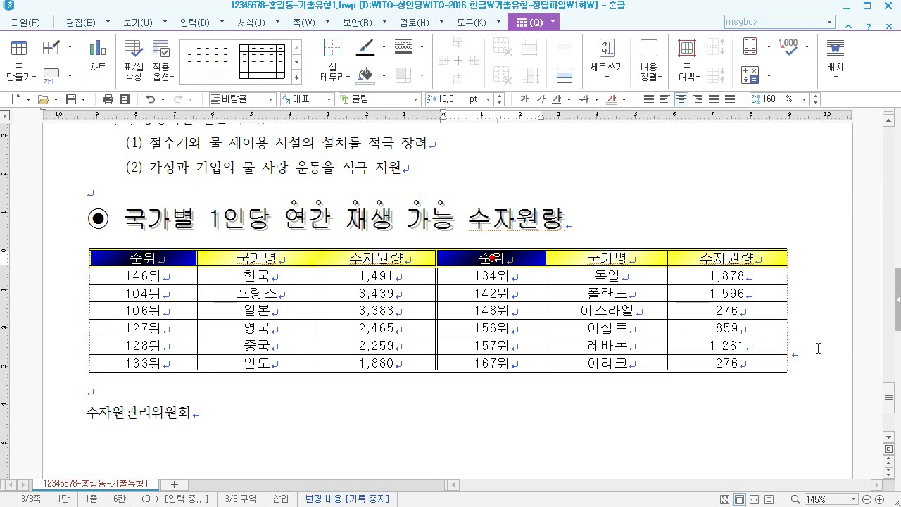
click(818, 349)
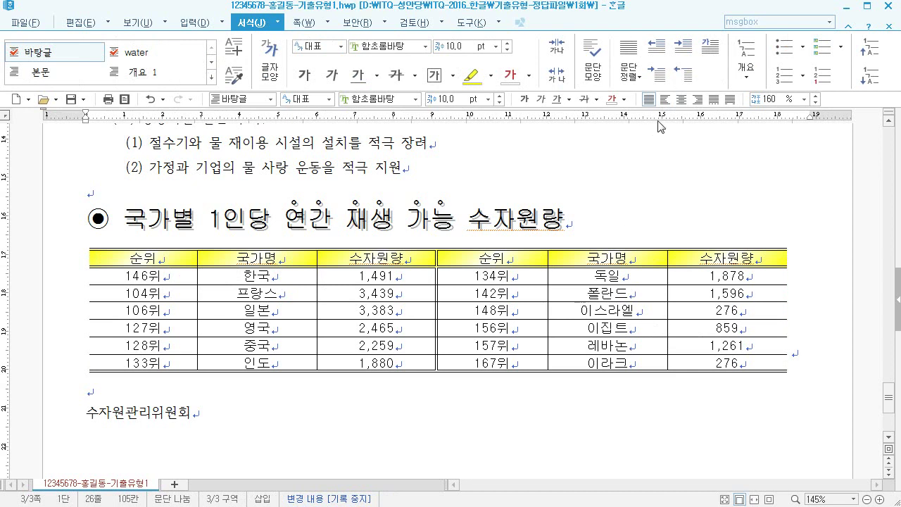
click(682, 100)
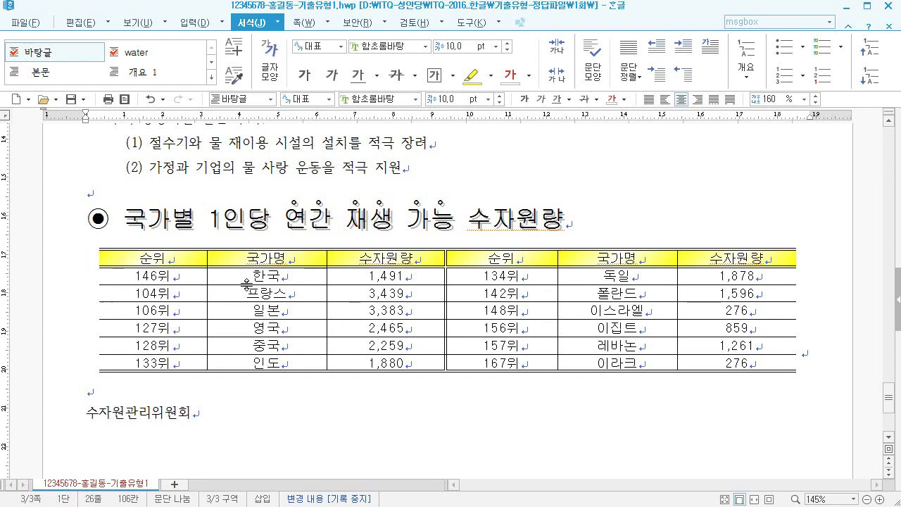
- Narrow the two 순위 columns together by one small increment, letting the table width shrink with them
click(196, 258)
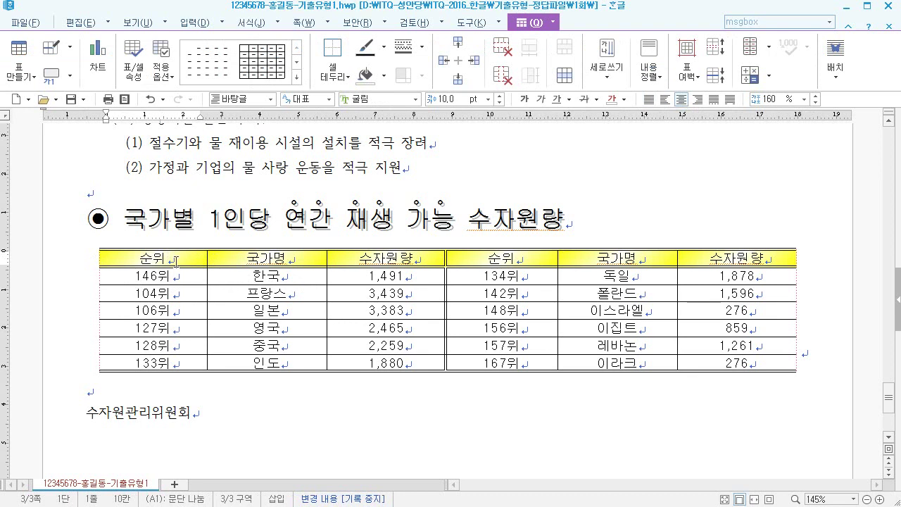
key(F5)
ctrl+click(521, 259)
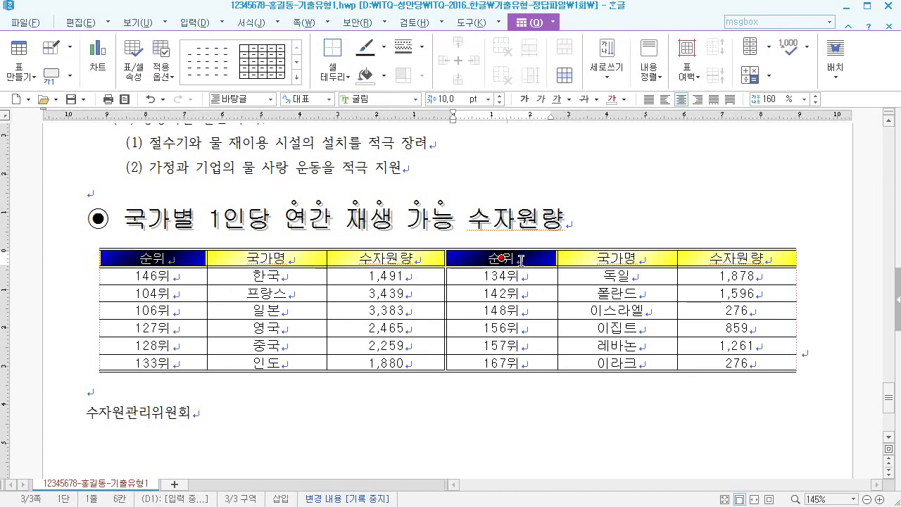
key(ctrl+Left)
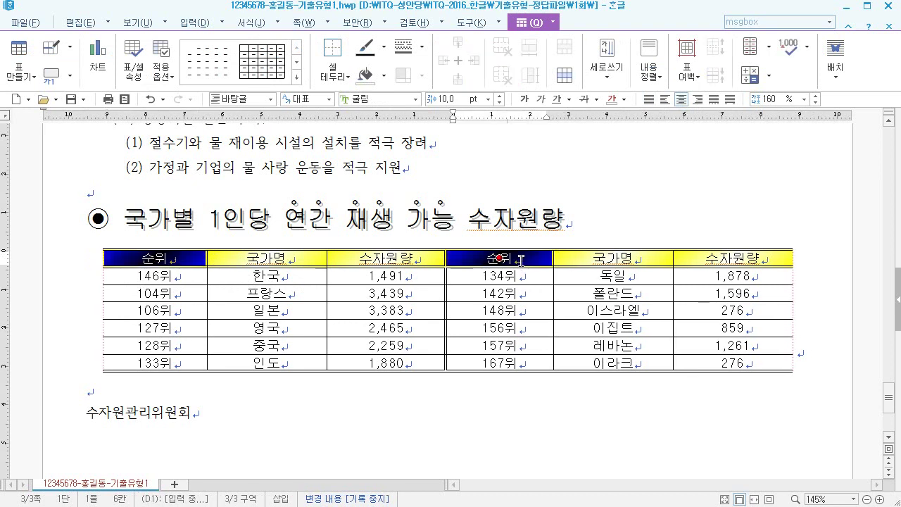
click(605, 214)
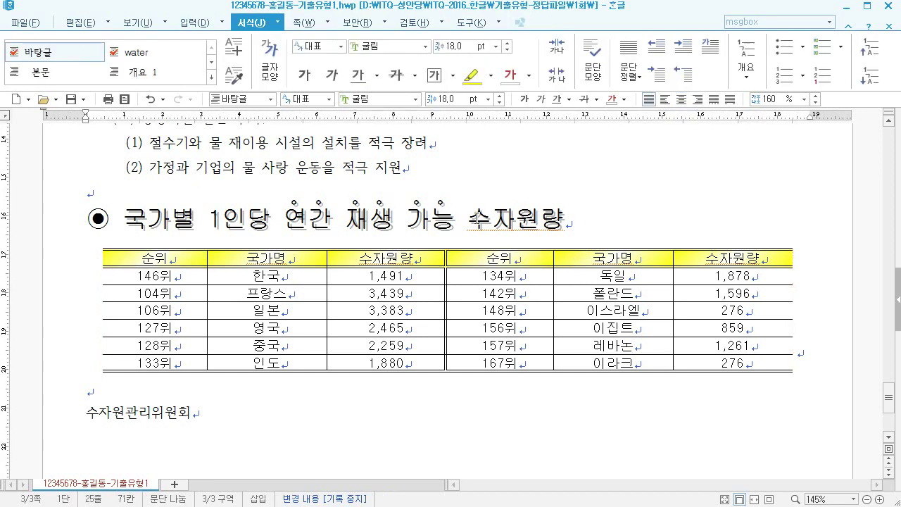
- Format the closing line 수자원관리위원회 in the 궁서 font at 22 pt with centre alignment
scroll(373, 221, down, 1)
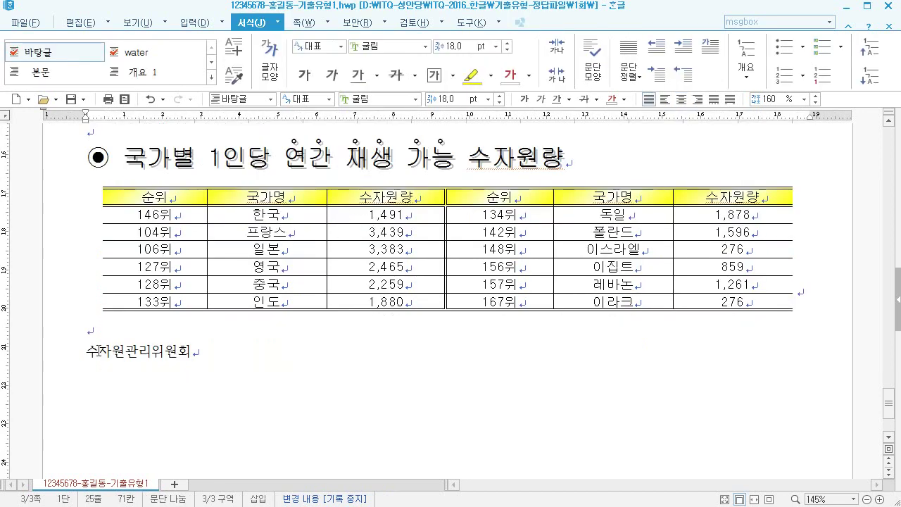
drag(89, 349, 211, 357)
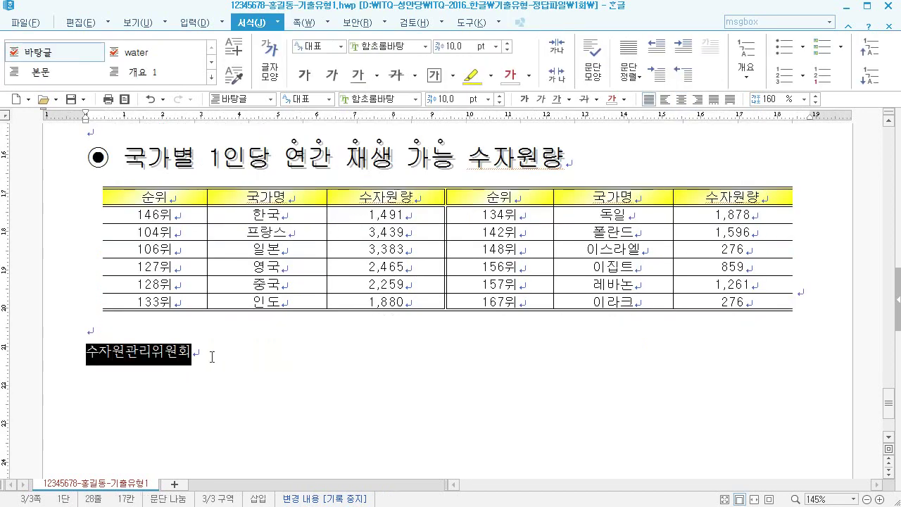
click(400, 98)
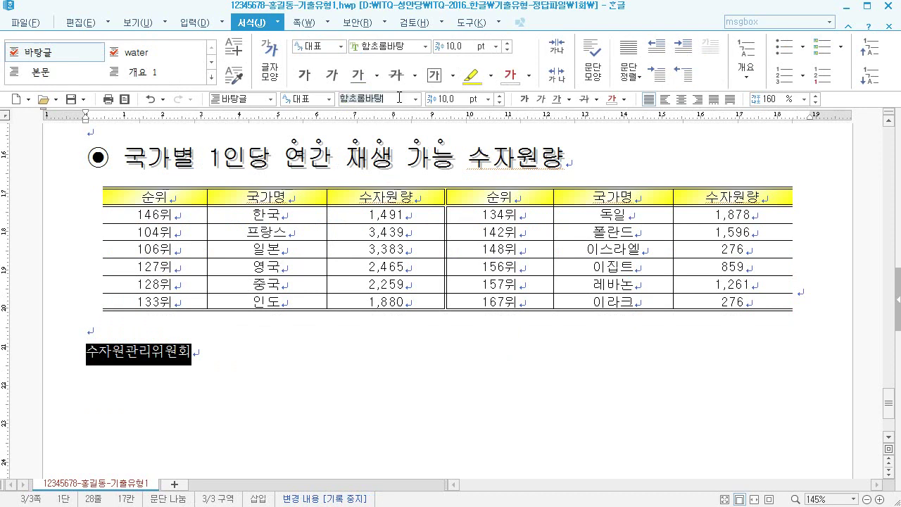
text(궁서)
key(Return)
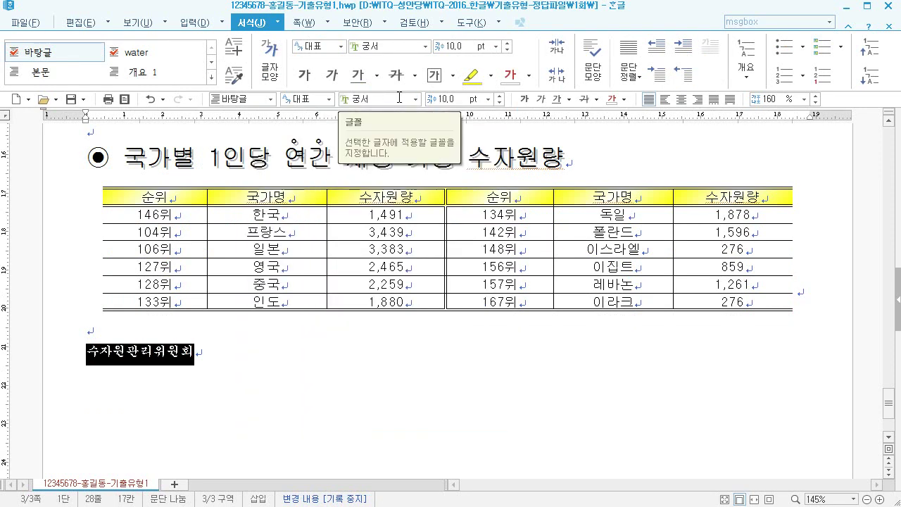
click(454, 98)
text(22)
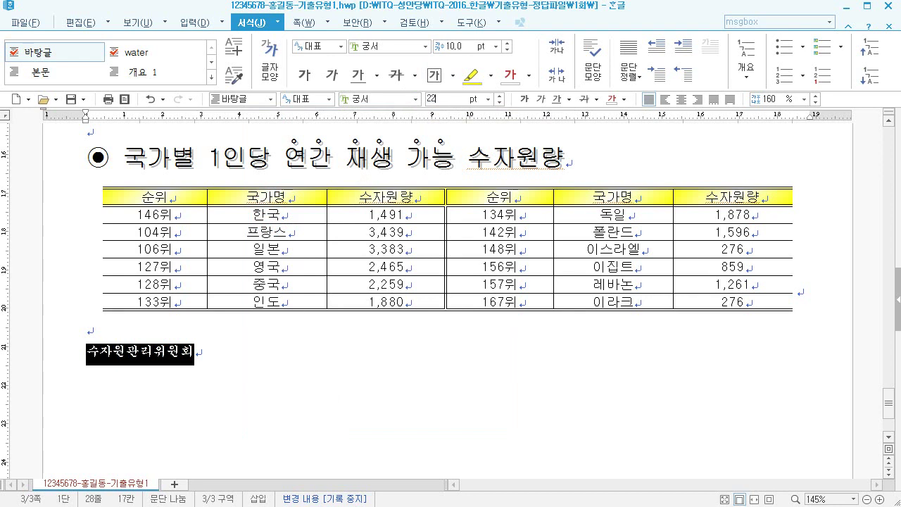
key(Return)
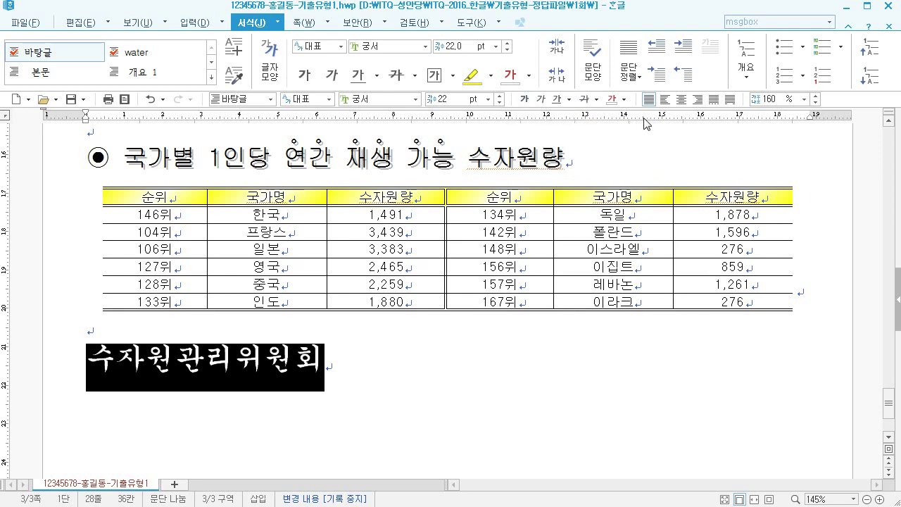
click(681, 100)
- Set the 수자원관리위원회 line's character width (장평) to 120% and letter spacing (자간) to 10%
key(alt+l)
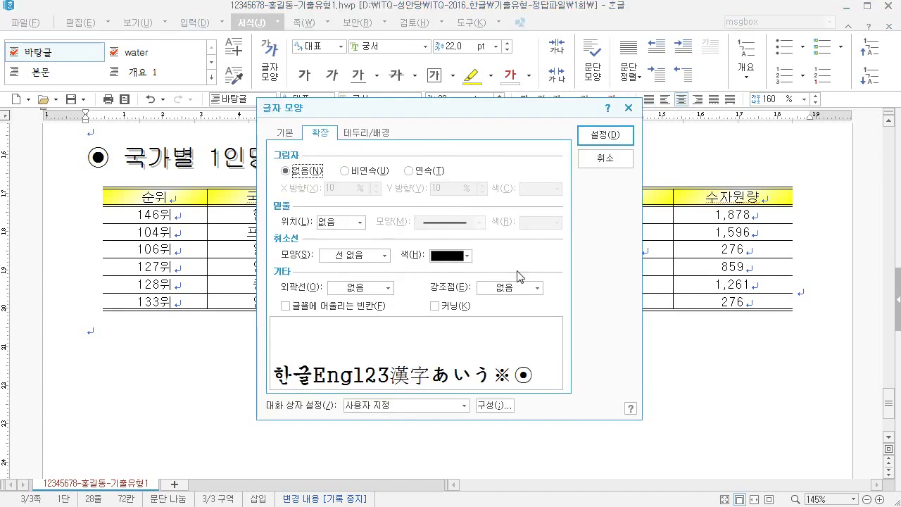
click(284, 132)
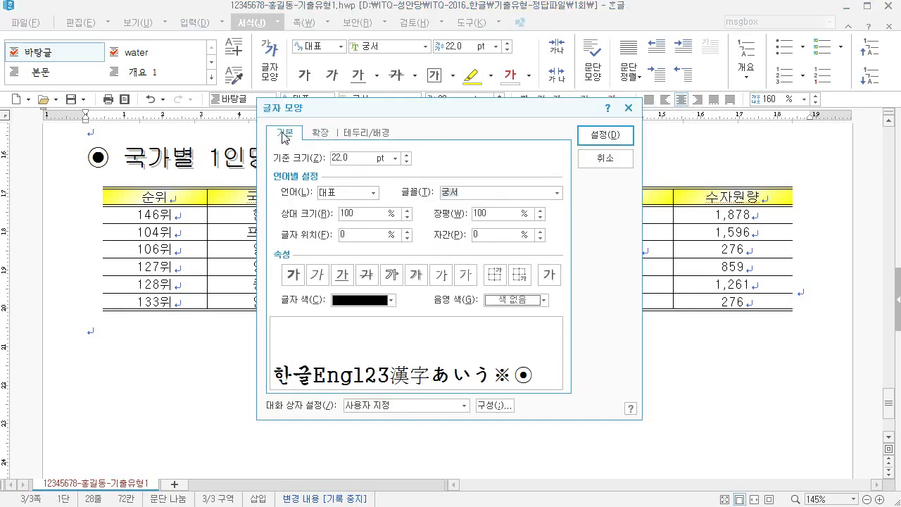
click(498, 214)
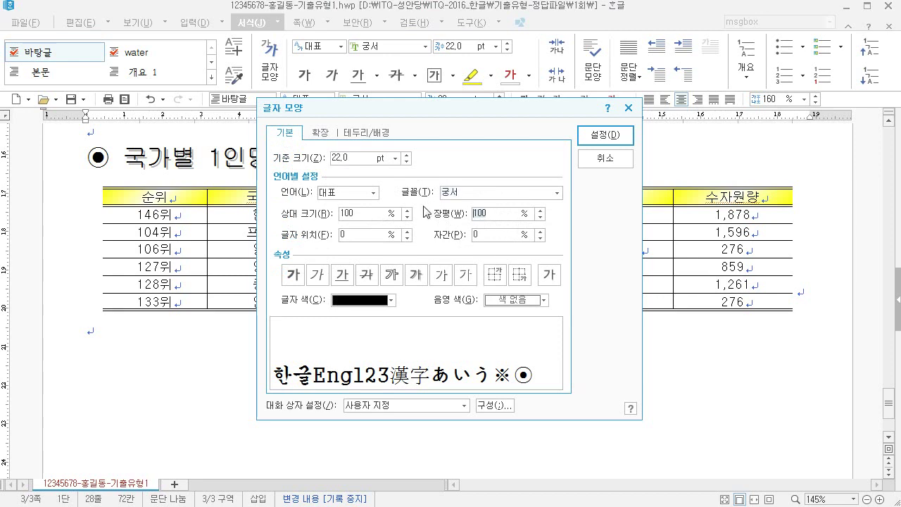
text(120)
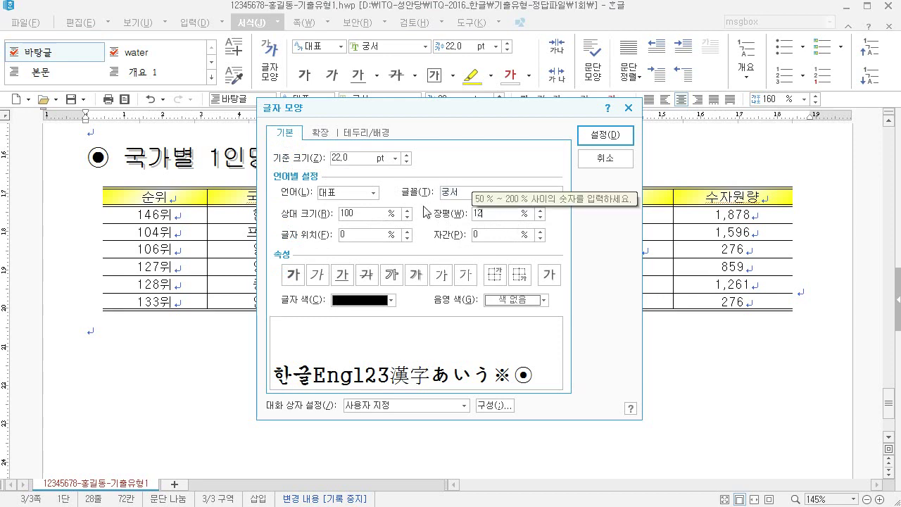
key(Tab)
text(10)
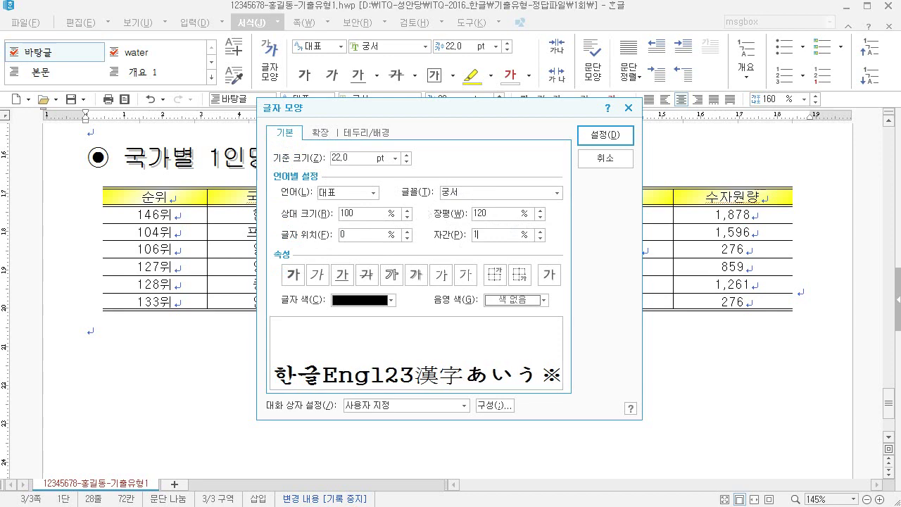
click(583, 135)
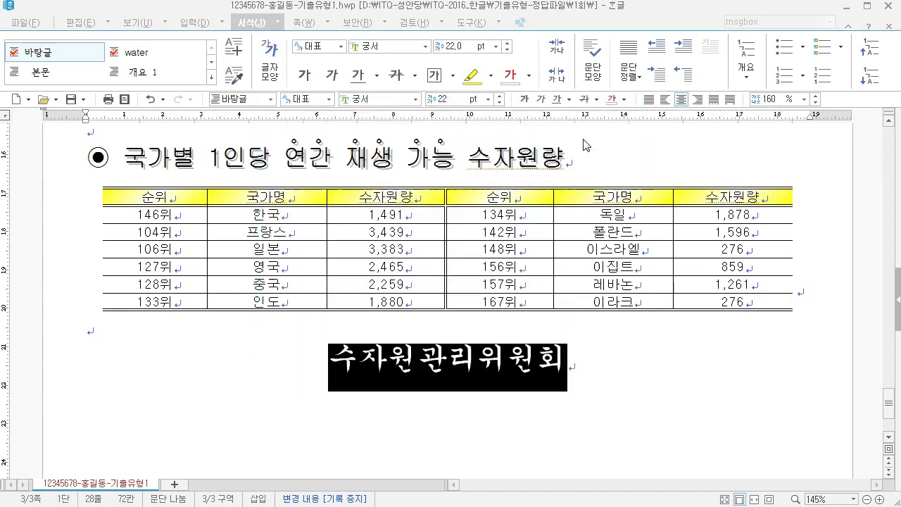
click(446, 369)
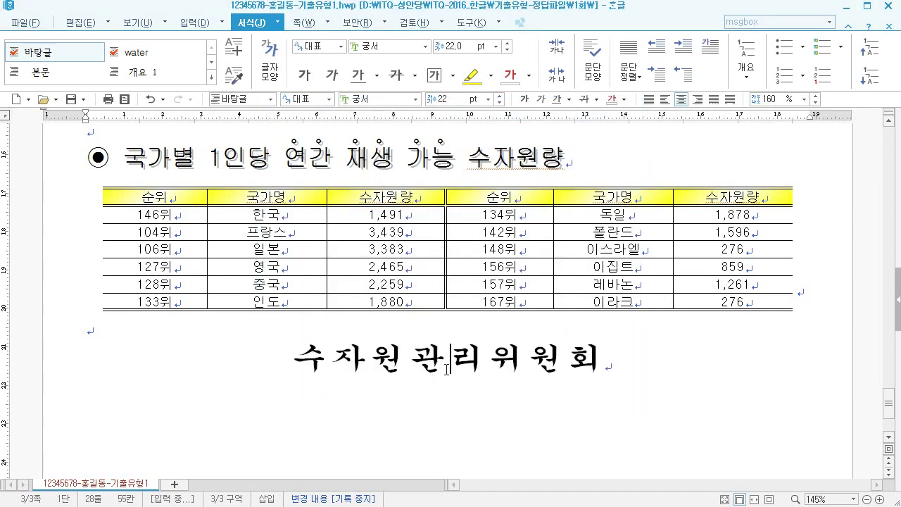
click(491, 362)
click(625, 356)
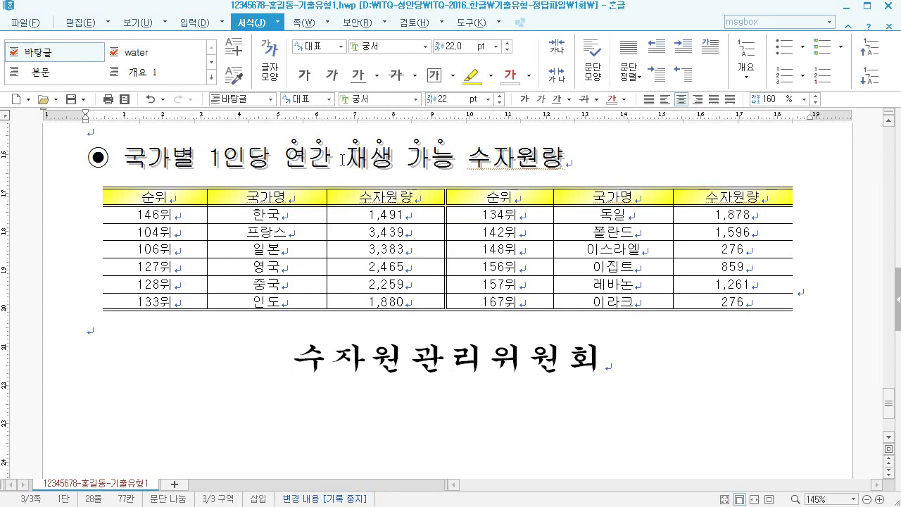
- Insert page numbers at the bottom right of the page in the 가,나,다 format with surrounding dashes
click(314, 25)
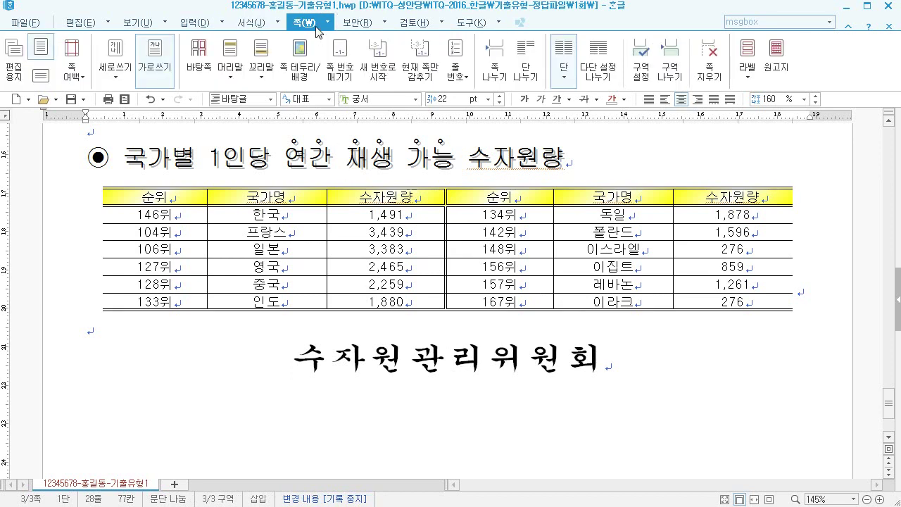
click(341, 62)
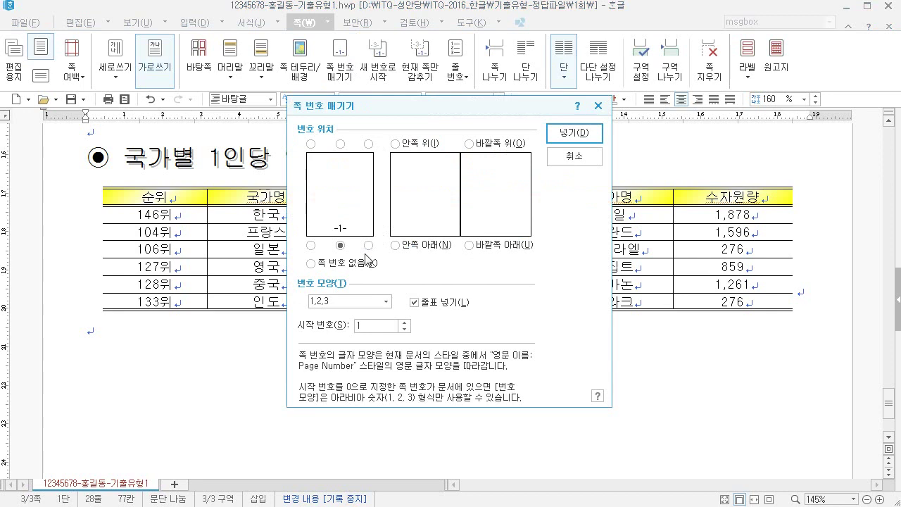
click(368, 246)
click(387, 302)
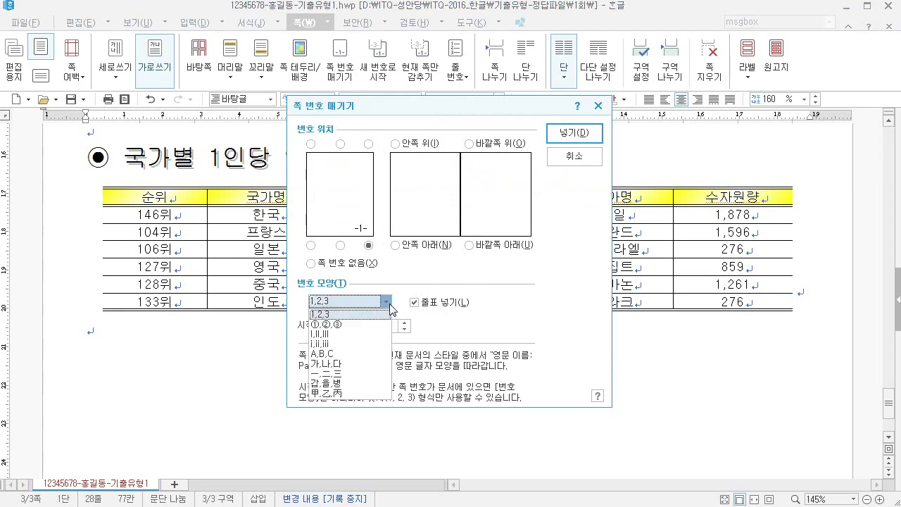
click(350, 365)
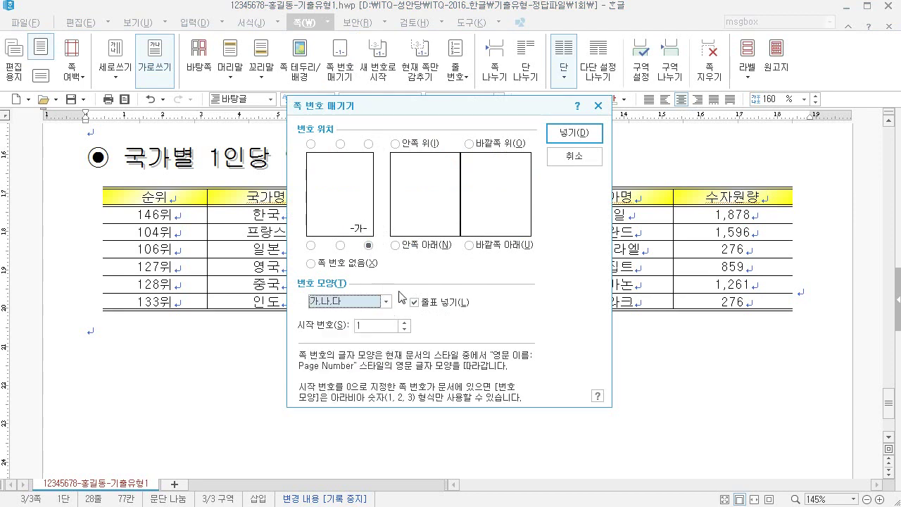
click(563, 146)
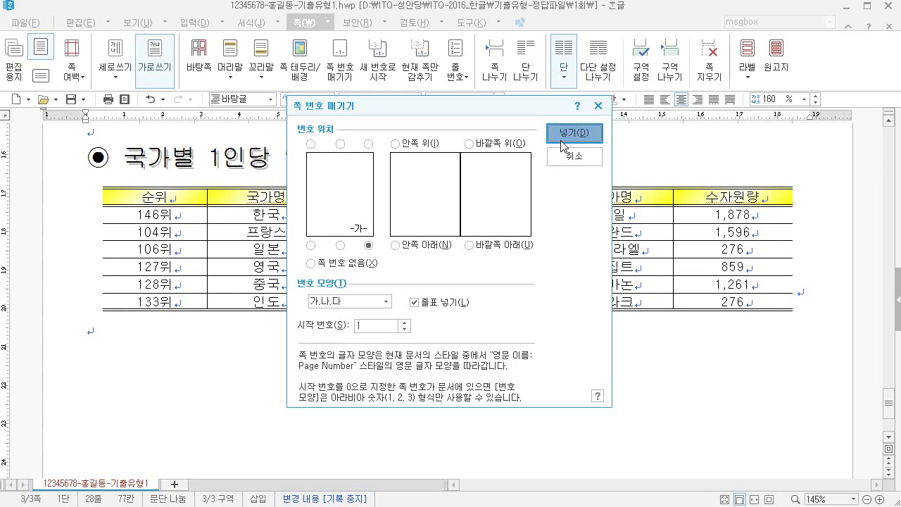
scroll(660, 283, down, 3)
scroll(683, 313, up, 4)
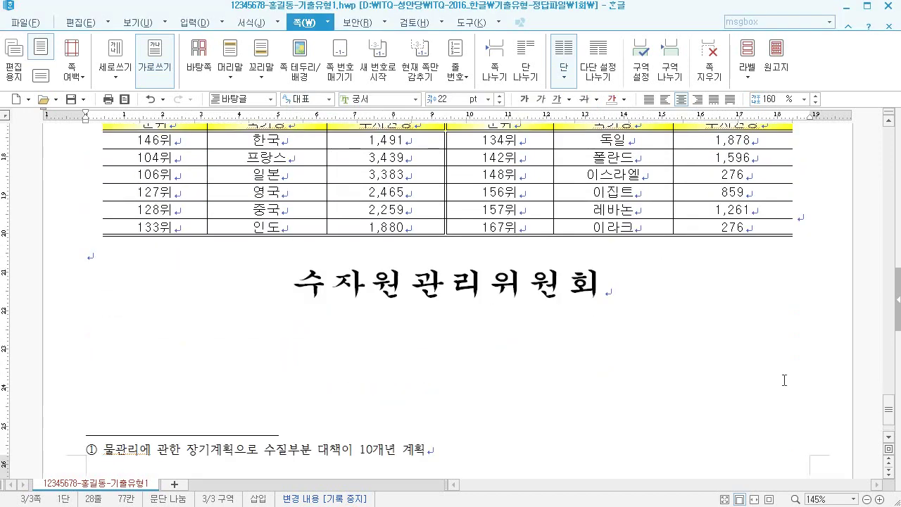
scroll(789, 389, down, 5)
scroll(751, 362, up, 7)
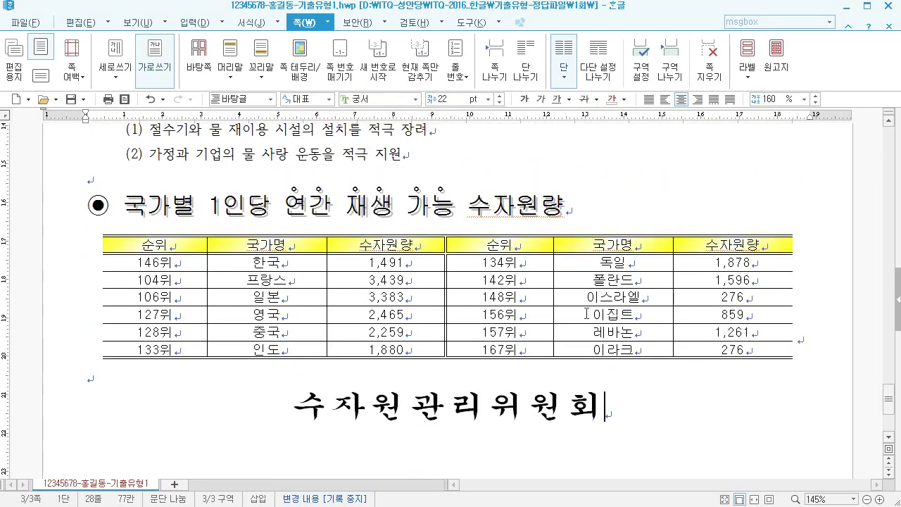
- Restart the page numbering (쪽 번호) from 1 on this page and check the number at the page's foot
click(378, 68)
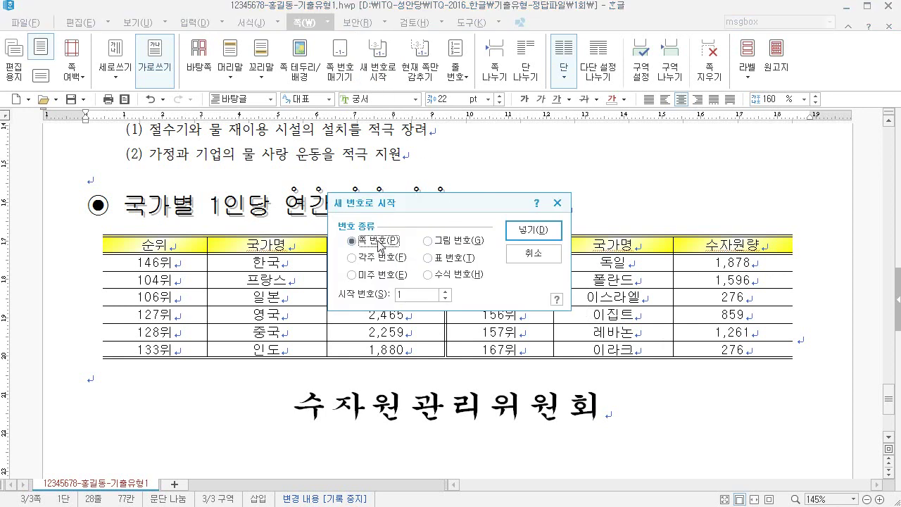
click(532, 230)
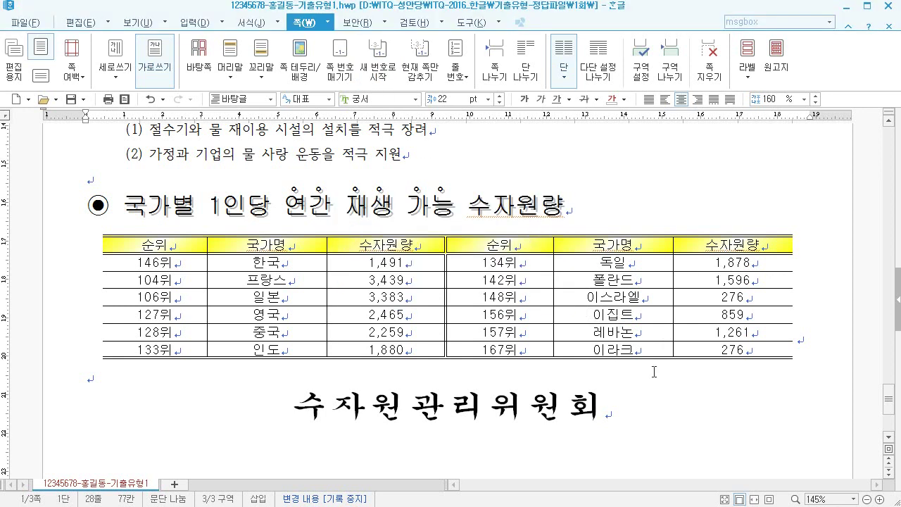
scroll(669, 366, down, 5)
scroll(661, 371, up, 3)
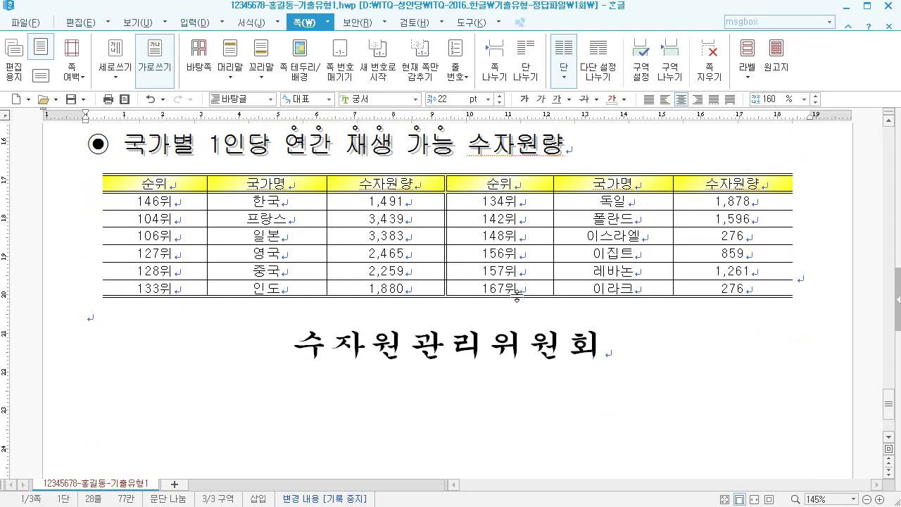
scroll(410, 288, down, 3)
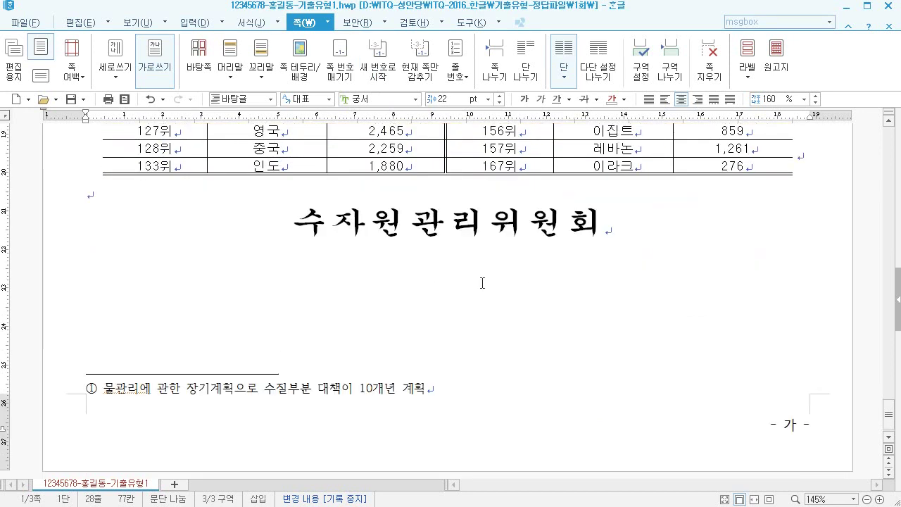
scroll(427, 272, up, 2)
scroll(427, 273, up, 1)
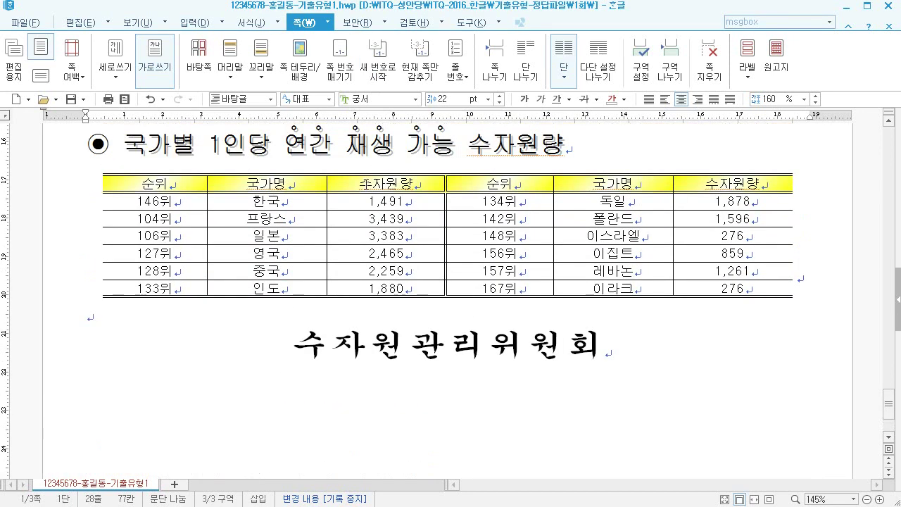
- Select all cells of the table and increase the height of every row slightly
click(364, 183)
drag(365, 183, 733, 288)
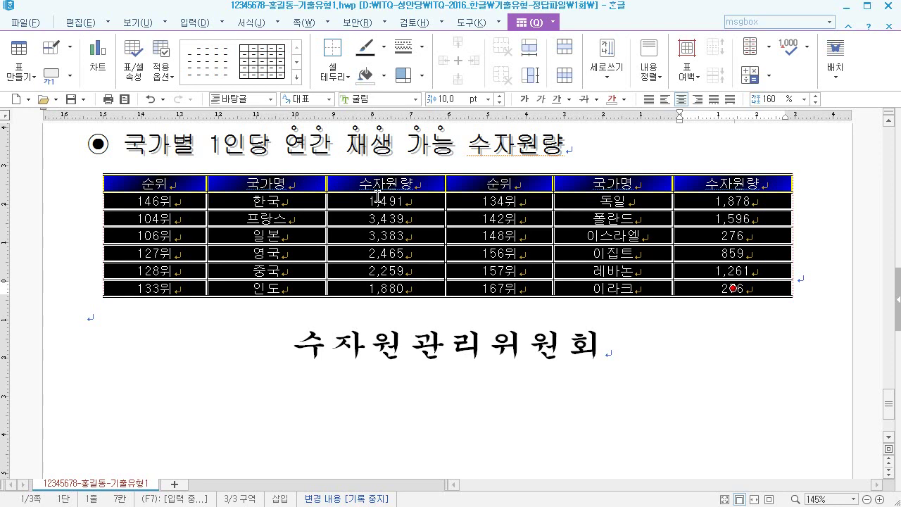
key(ctrl+Down)
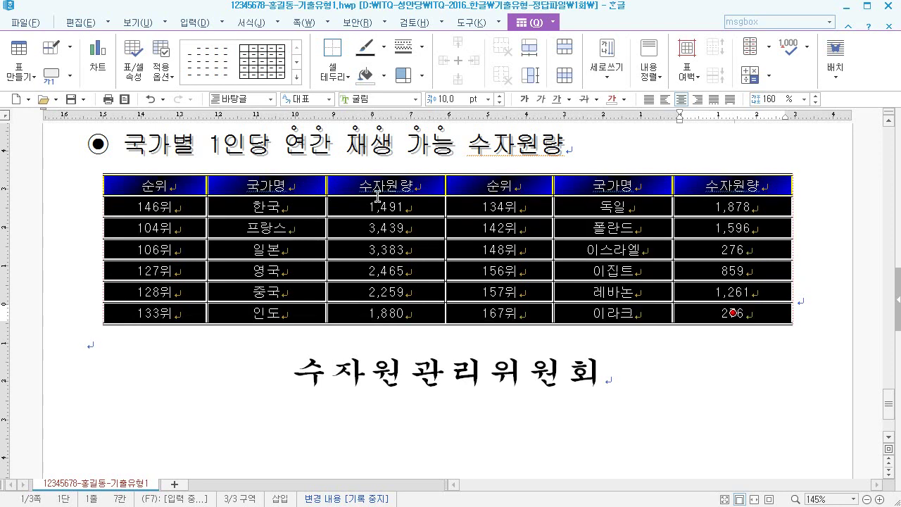
- Increase the height of all selected table rows further, deselect the table and check the layout down to the page's foot
key(ctrl+Down)
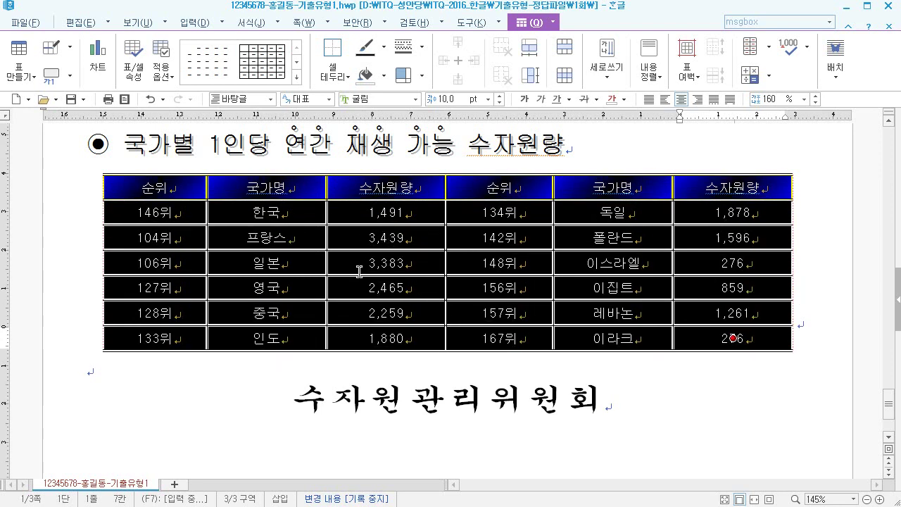
click(301, 368)
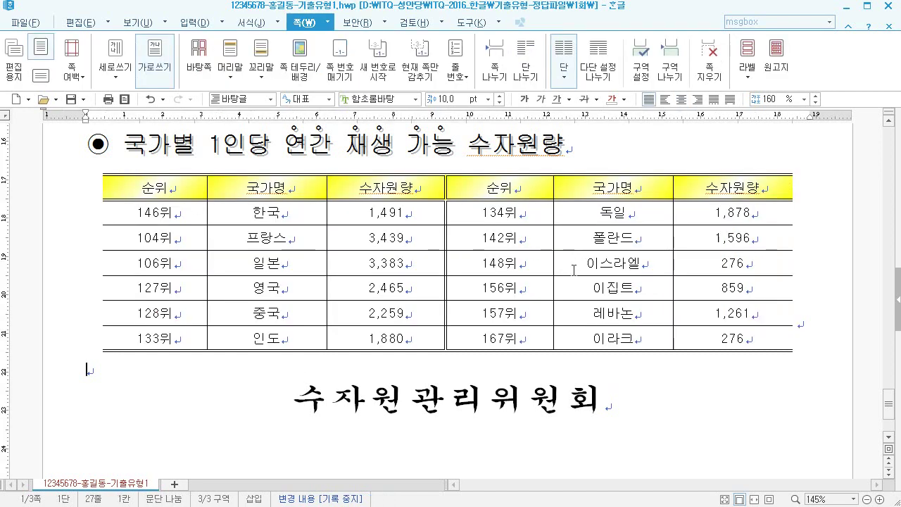
scroll(574, 270, down, 3)
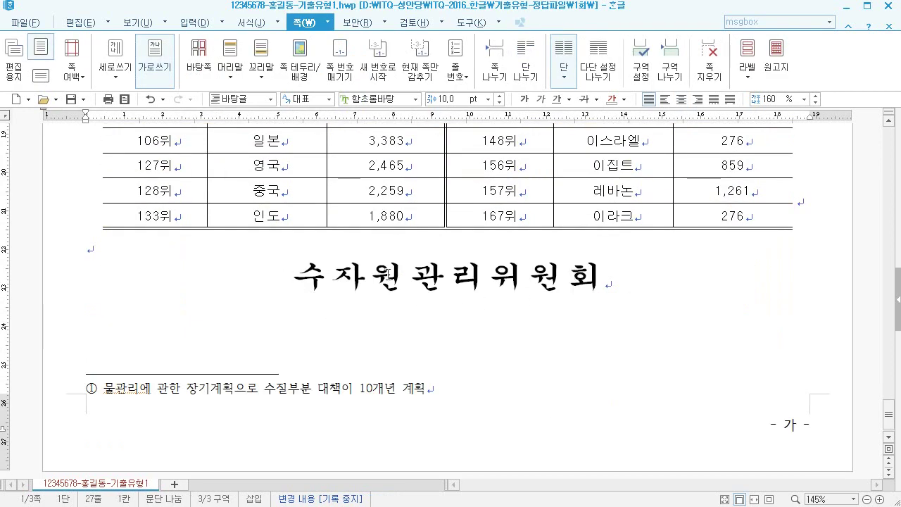
scroll(532, 284, up, 3)
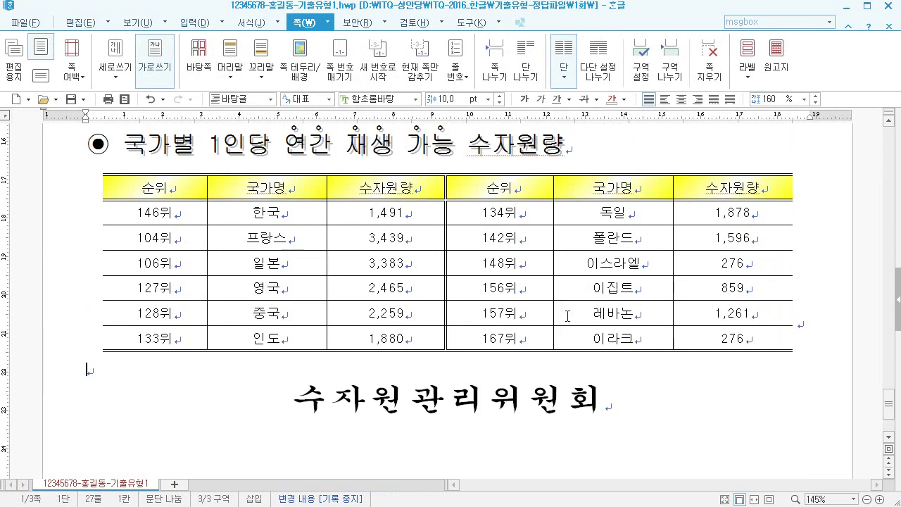
- Review the finished page from the 수자원관리위원회 line and the table up to the body text, title and header
drag(609, 386, 278, 391)
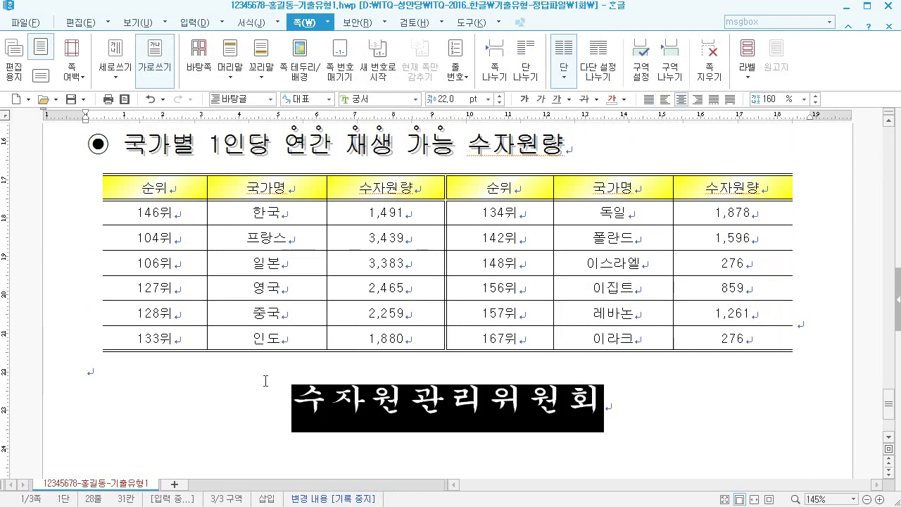
click(266, 381)
drag(393, 305, 409, 342)
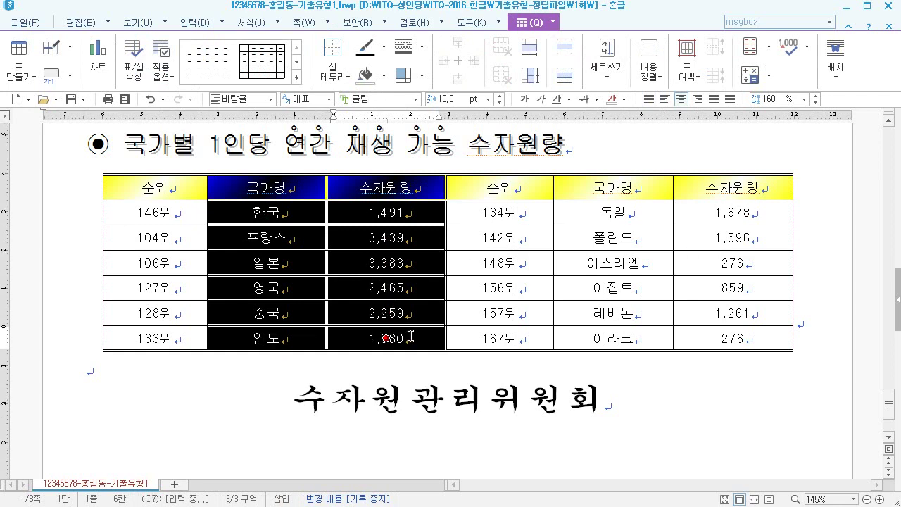
click(470, 337)
scroll(421, 294, up, 10)
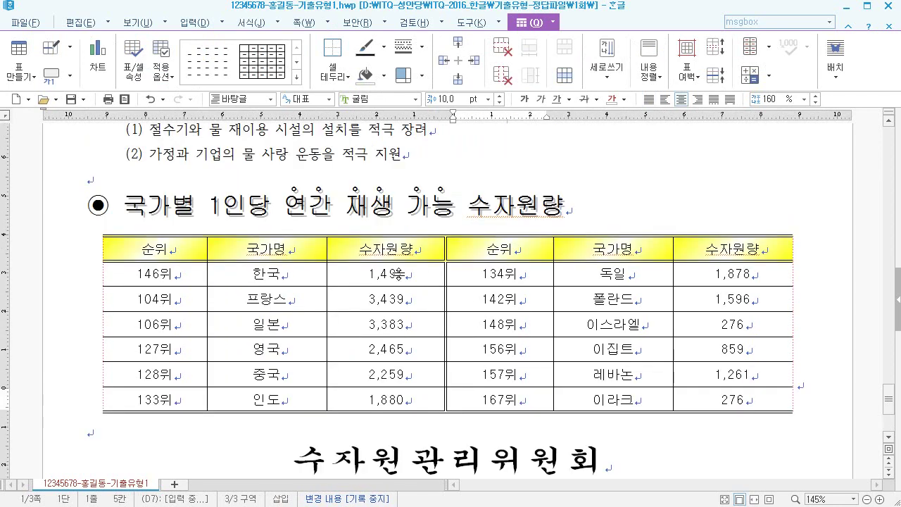
click(403, 258)
scroll(403, 258, up, 3)
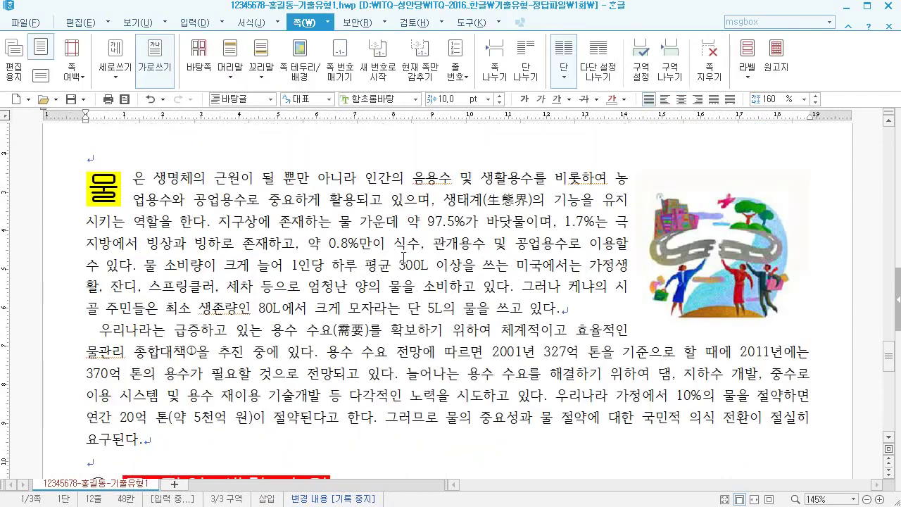
scroll(402, 257, up, 3)
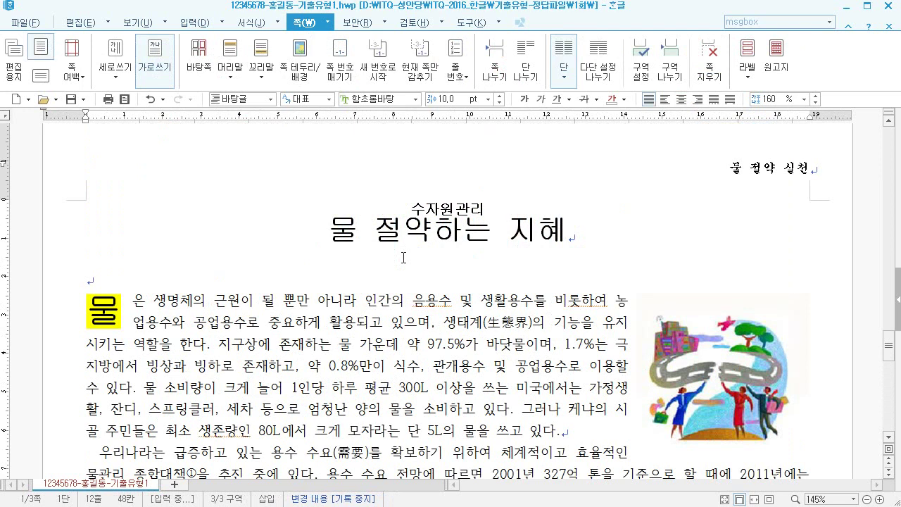
click(441, 301)
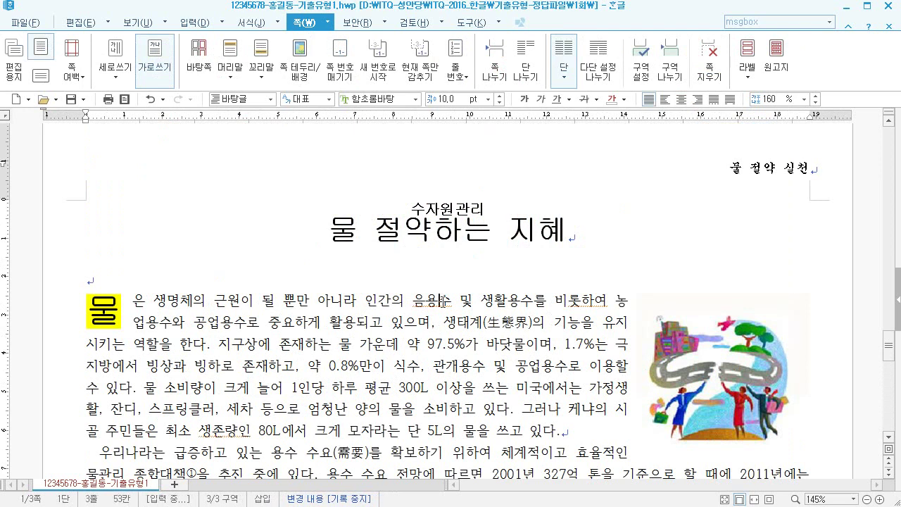
click(392, 276)
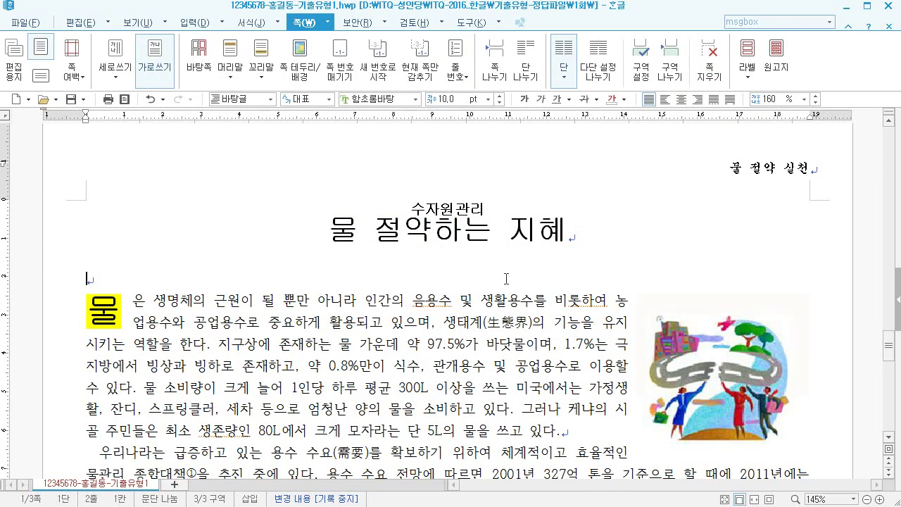